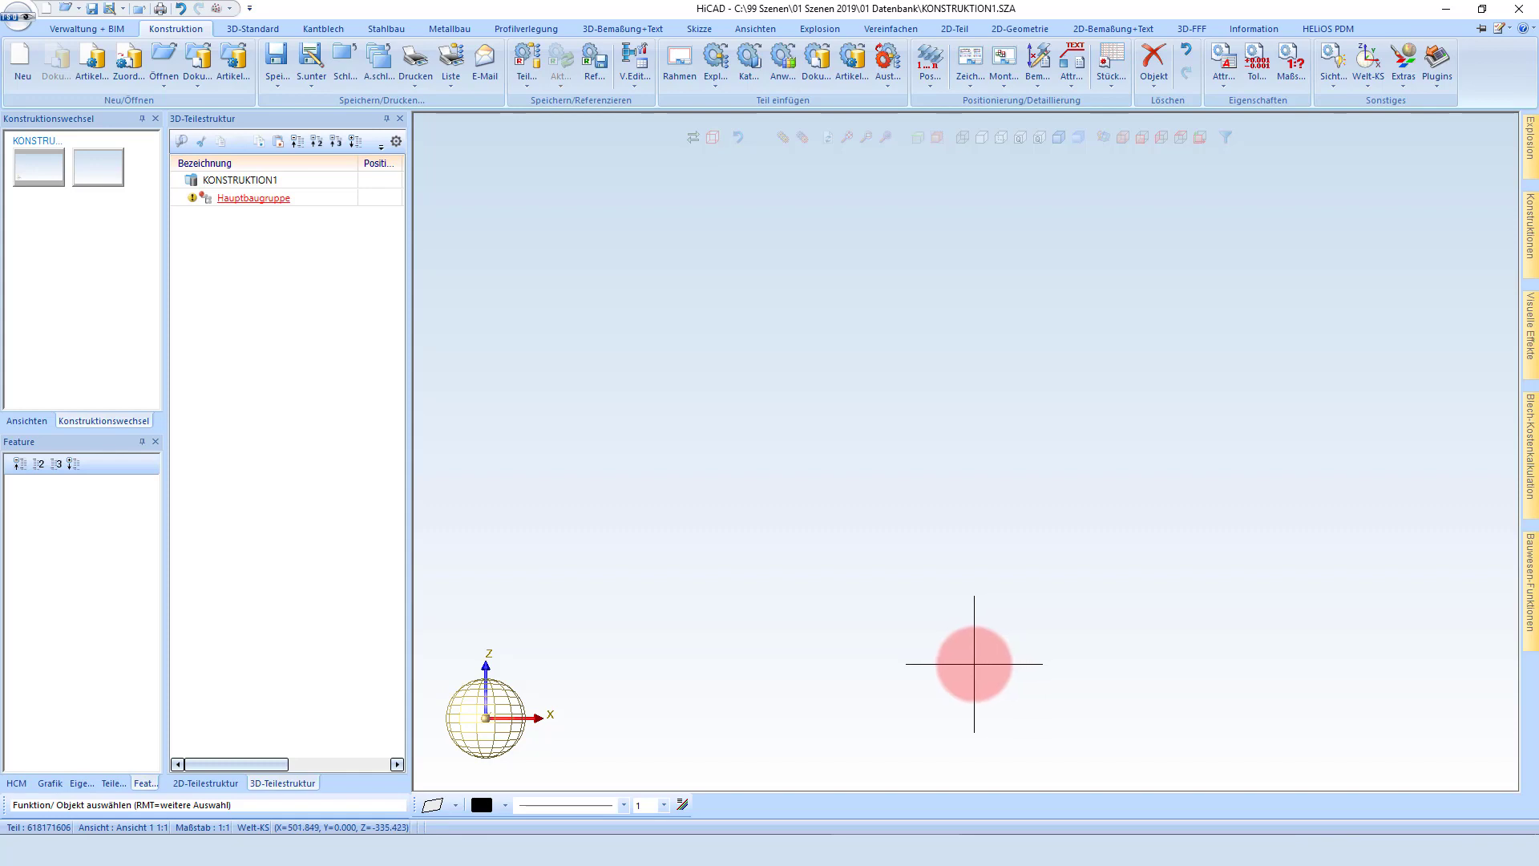
# Create a new sketch, Skizze, on the front plane under the main assembly.
pyautogui.click(697, 32)
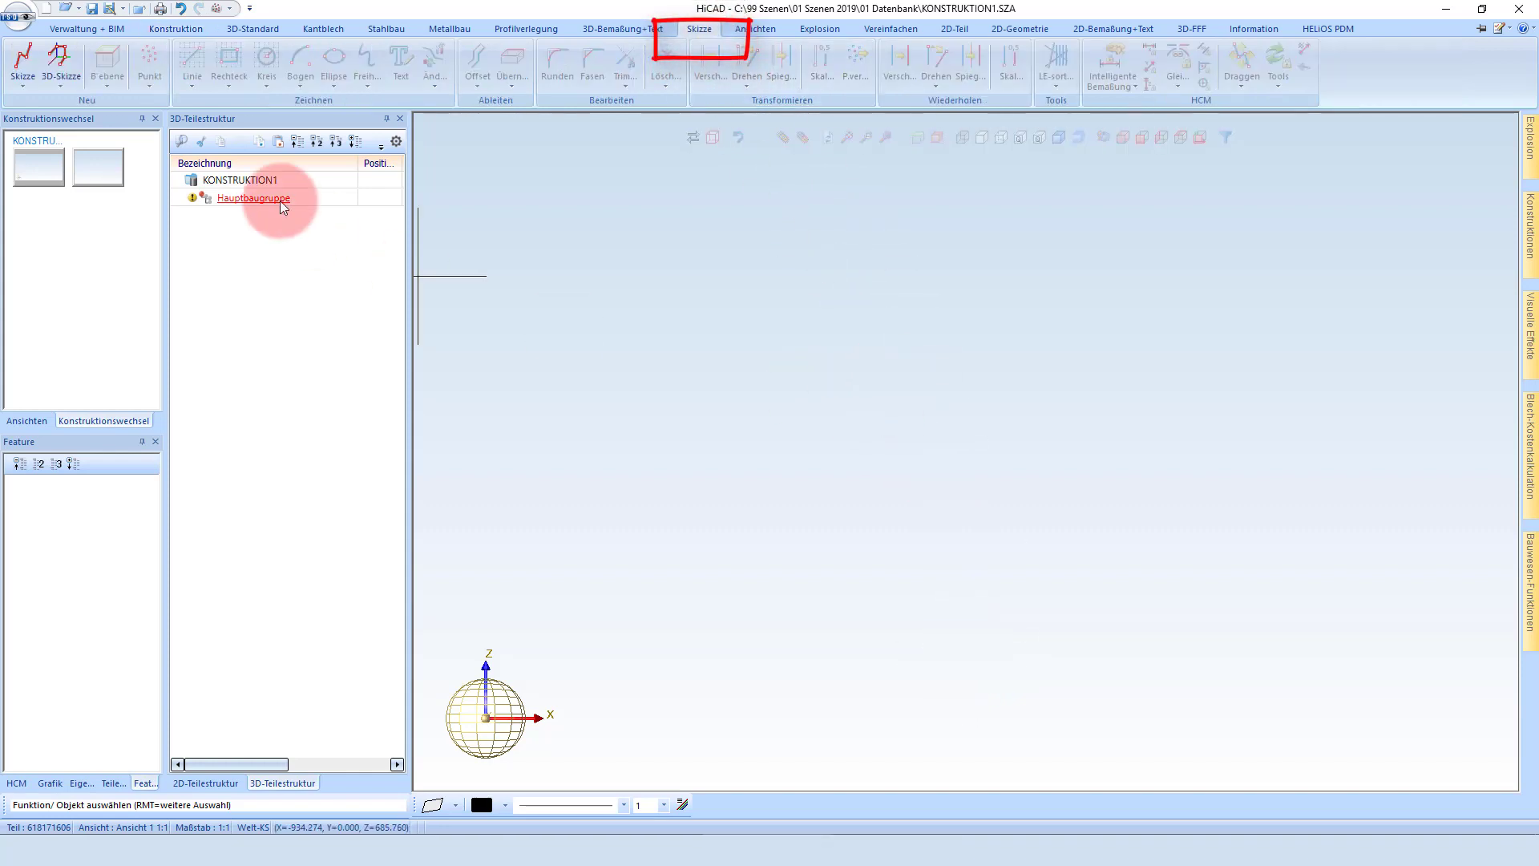
pyautogui.click(22, 56)
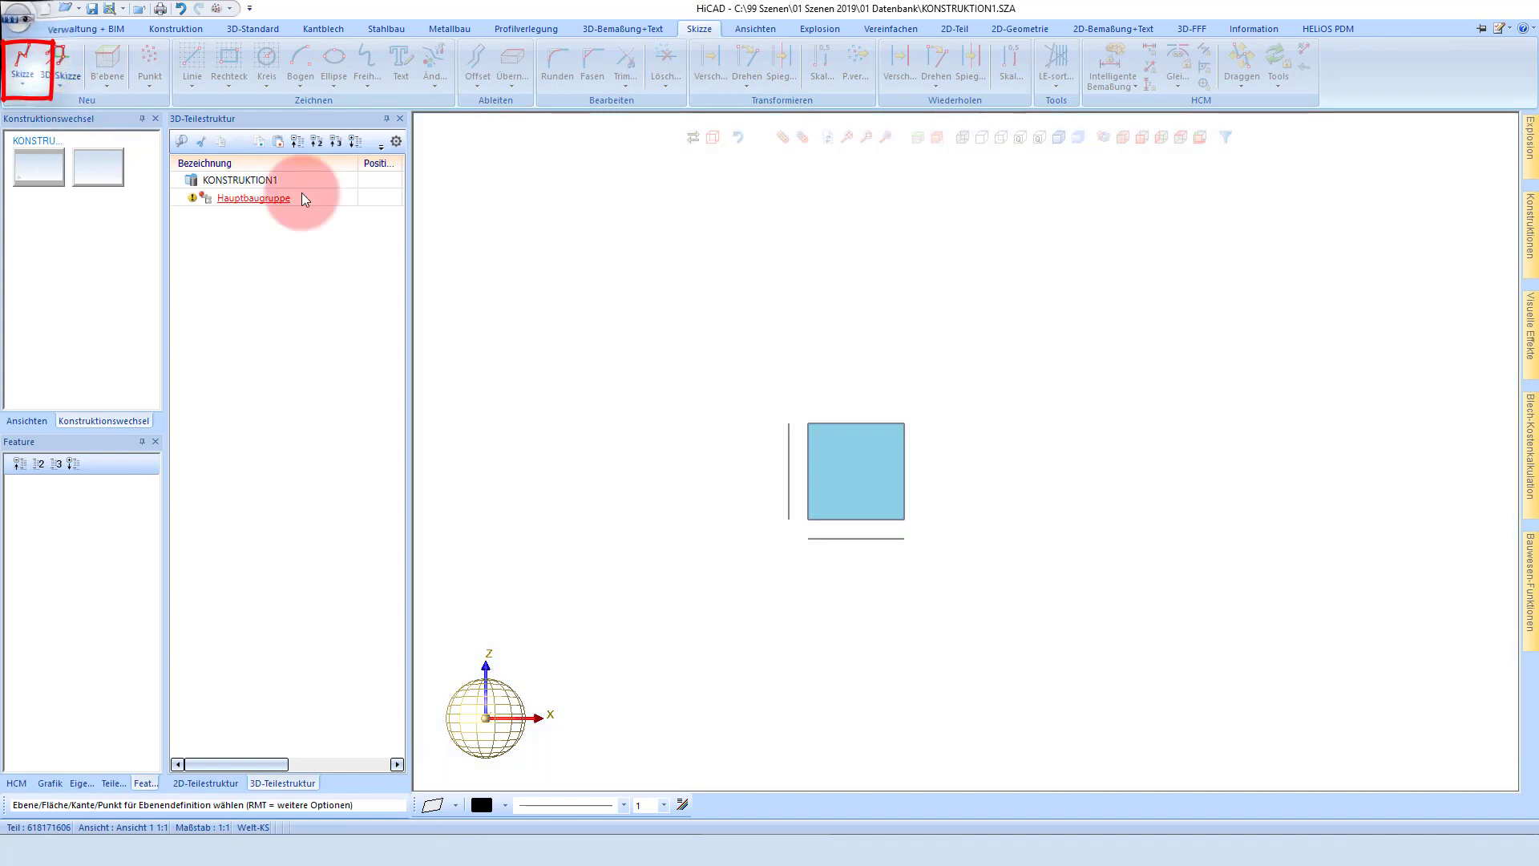
pyautogui.click(1121, 136)
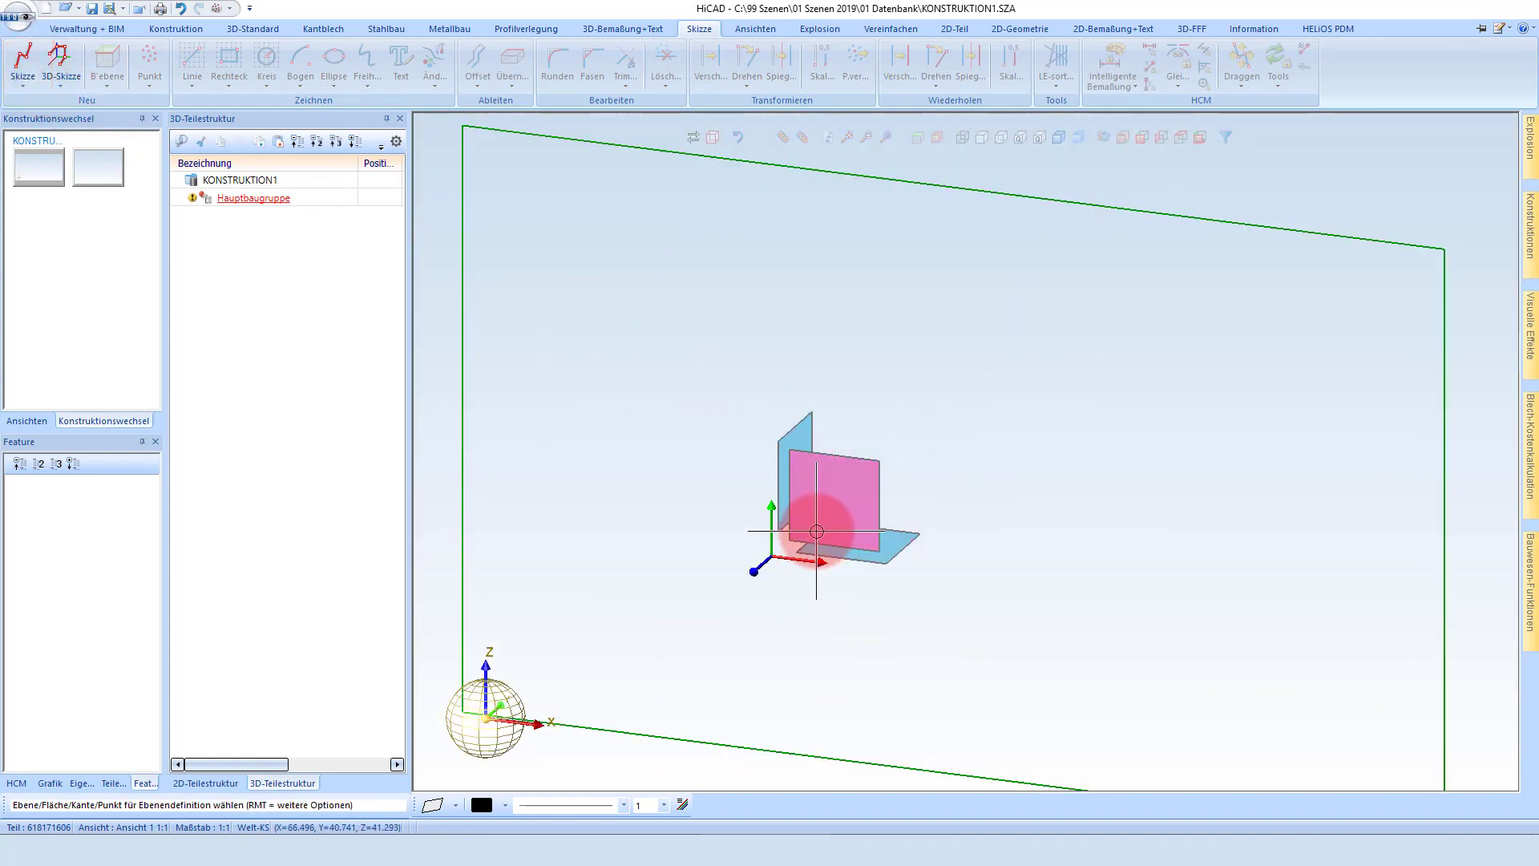
pyautogui.click(823, 529)
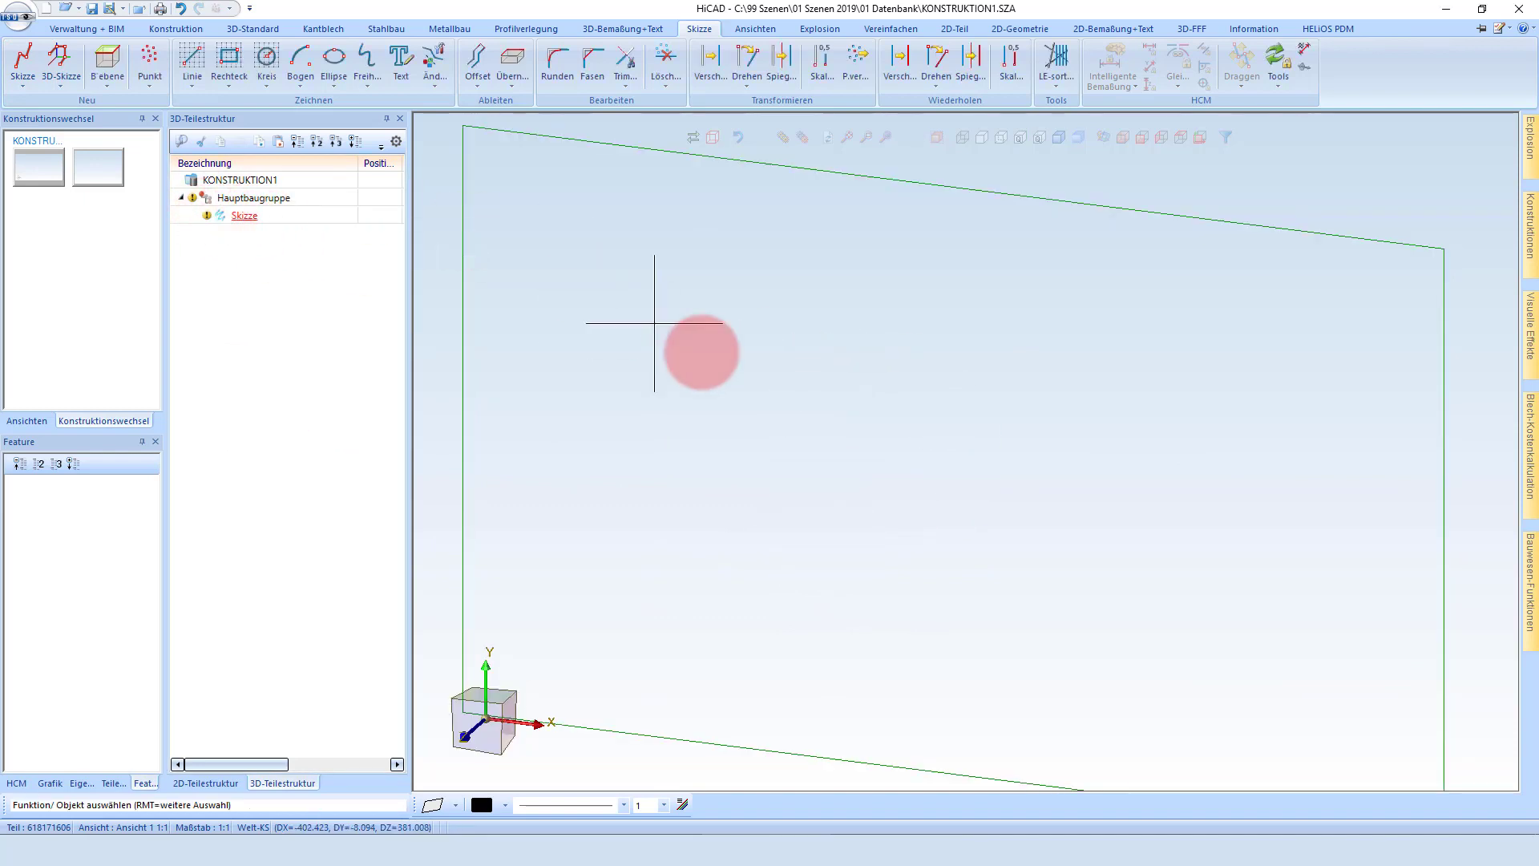
# View the sketch plane from the front and draw the 250-long left edge.
pyautogui.click(1136, 142)
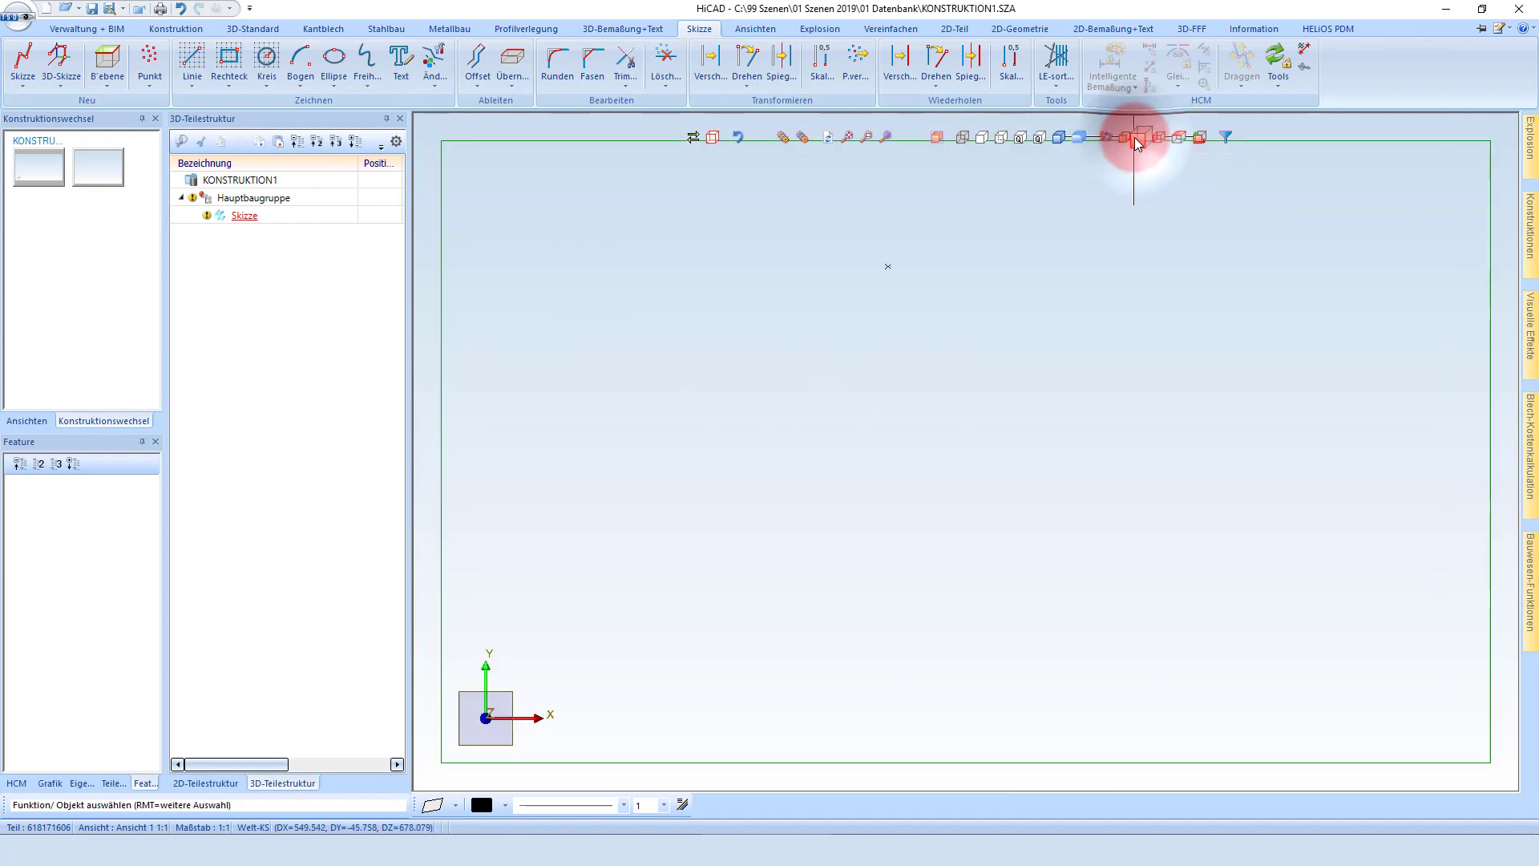
pyautogui.scroll(-2, 753, 455)
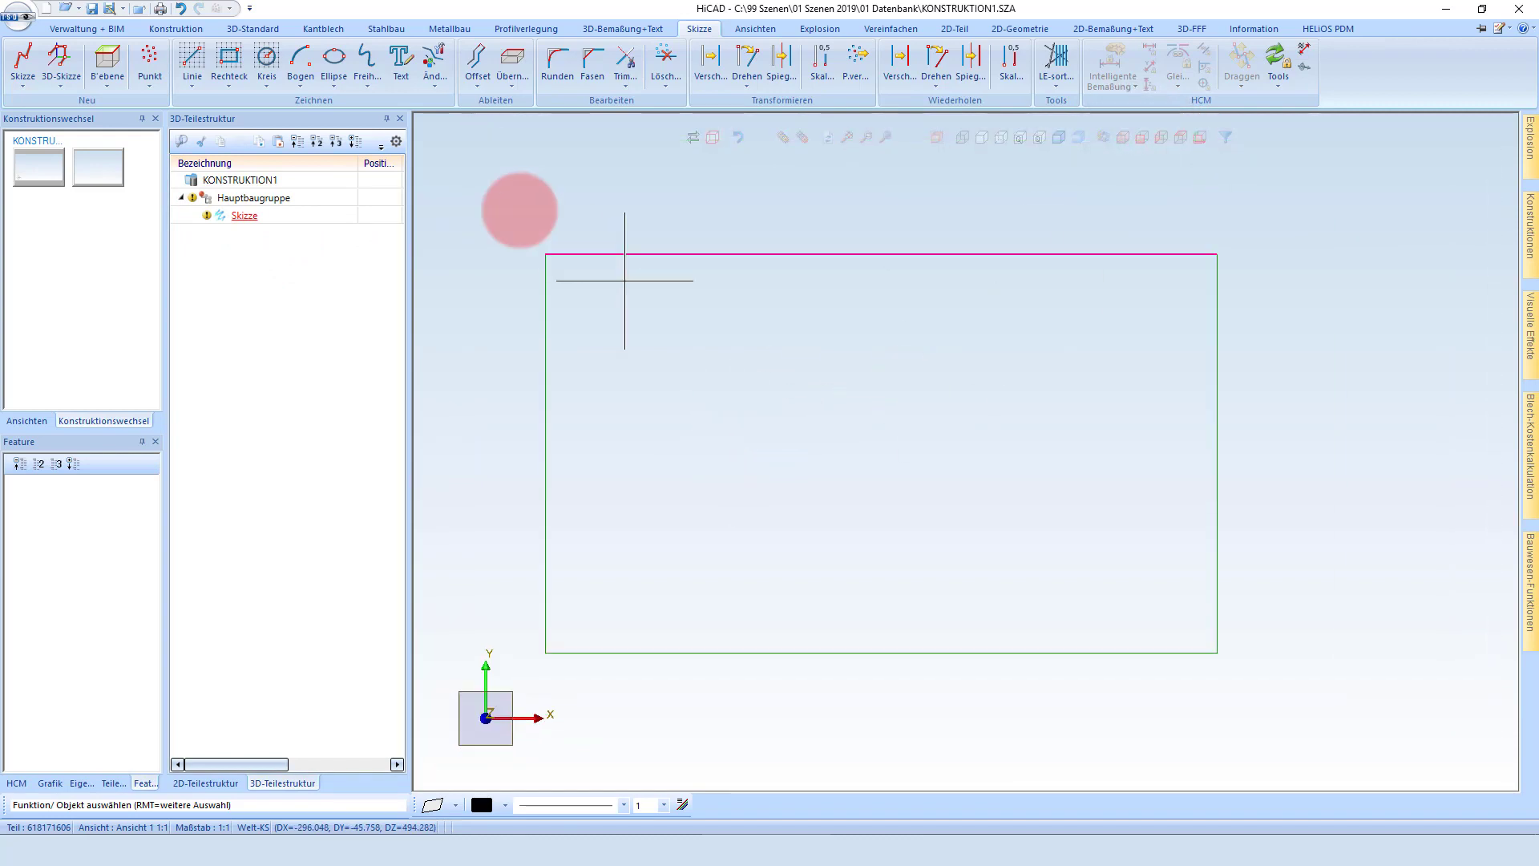
pyautogui.click(185, 67)
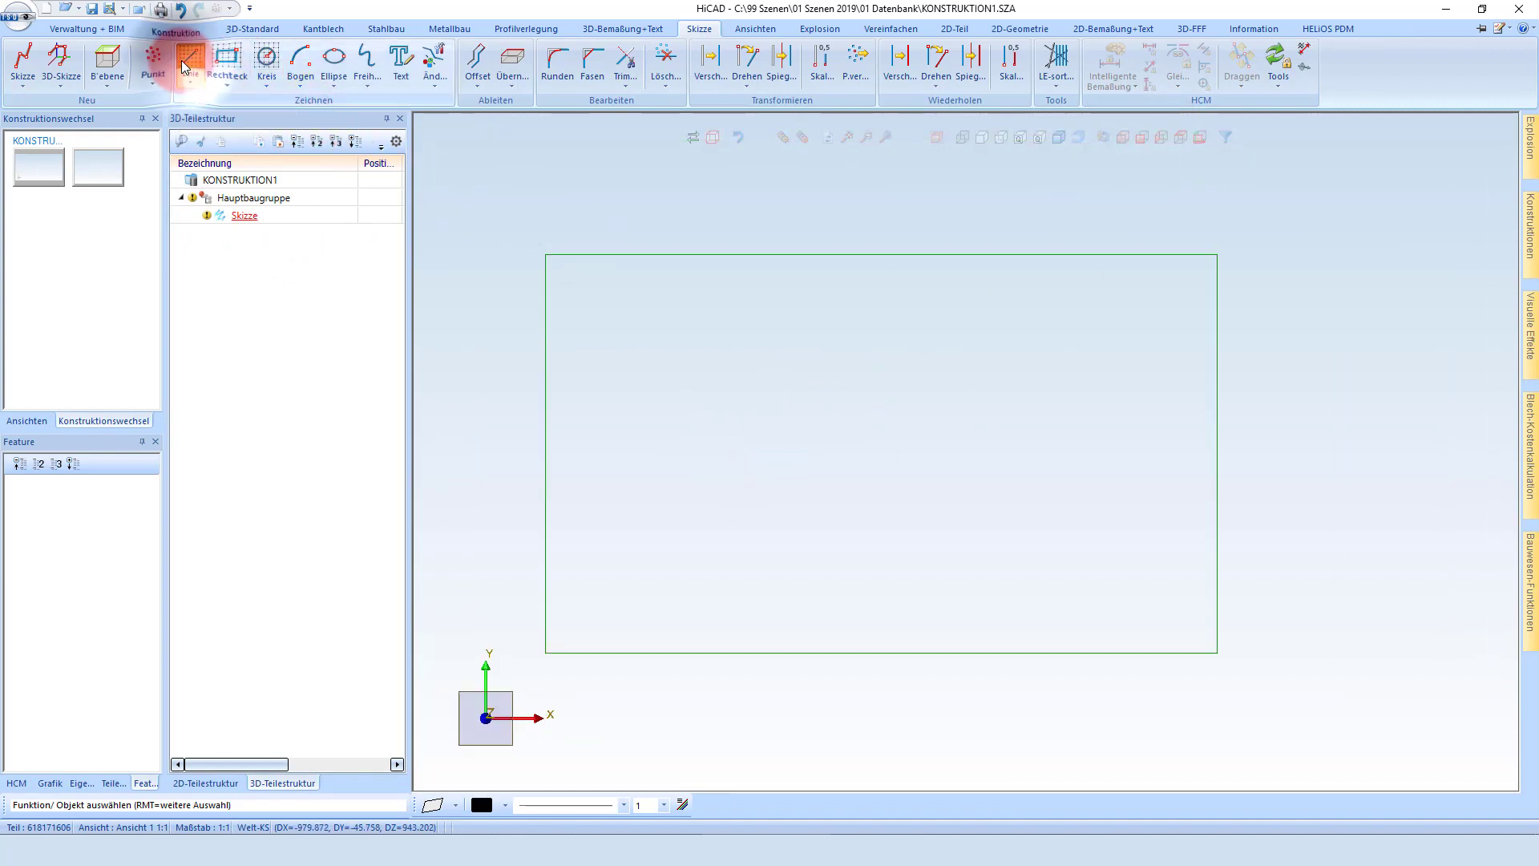
pyautogui.click(676, 531)
pyautogui.scroll(-2, 683, 401)
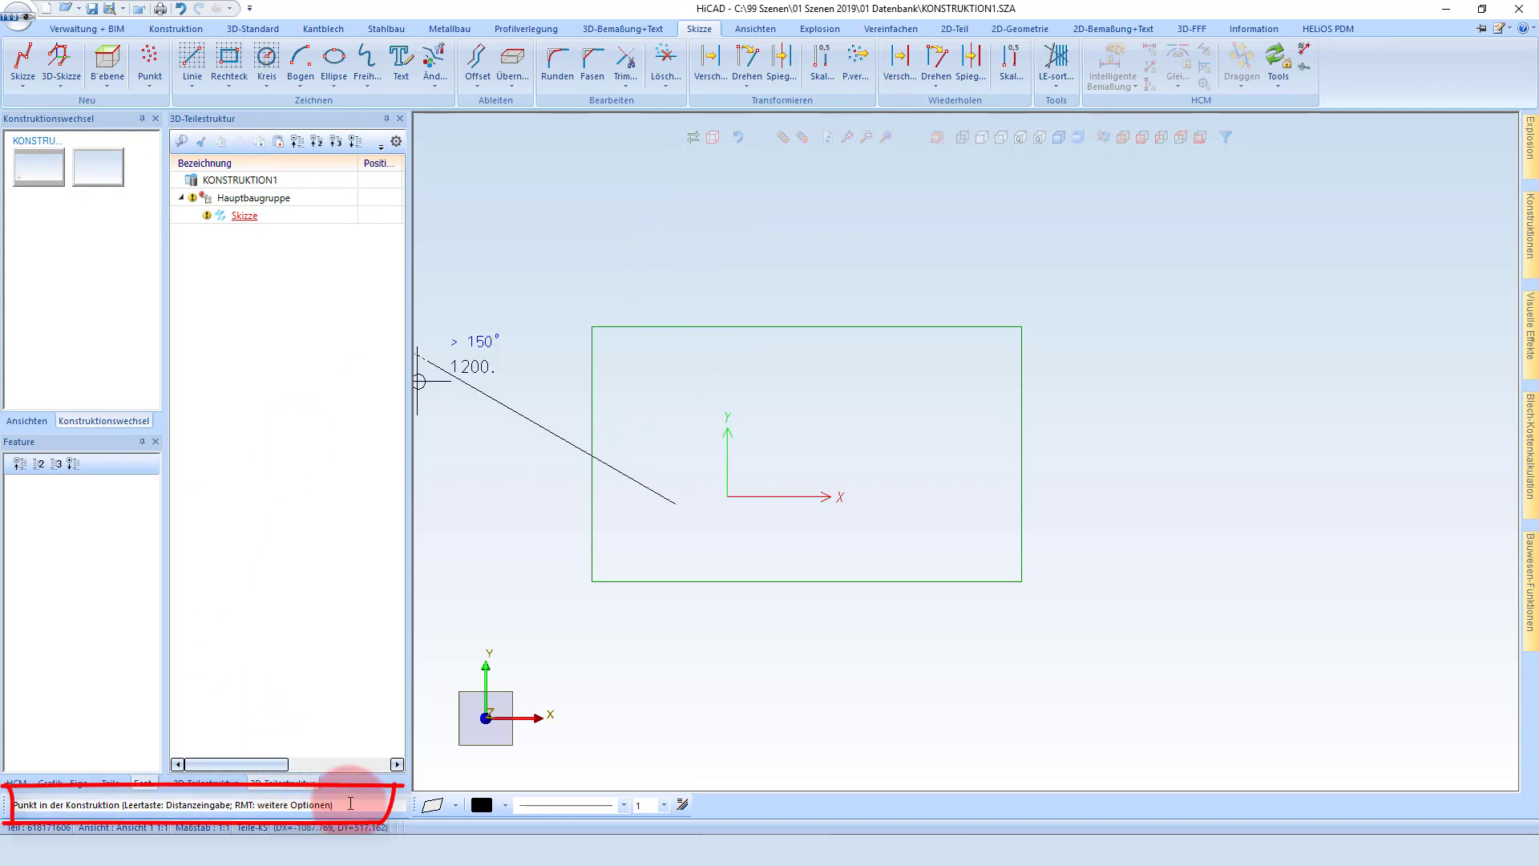
pyautogui.moveTo(352, 805); pyautogui.dragTo(84, 819)
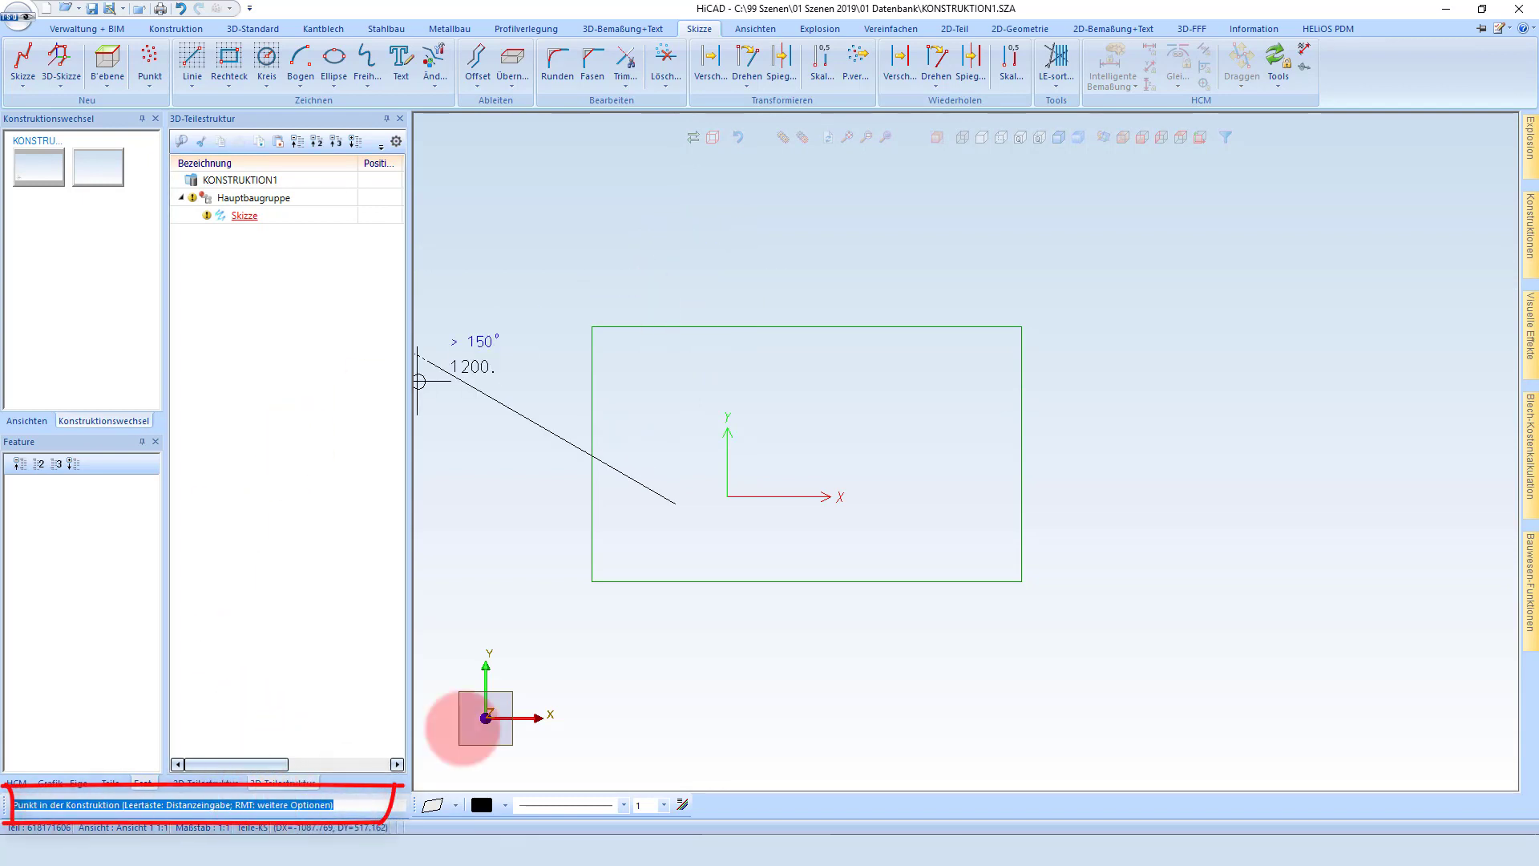
pyautogui.middleClick(667, 282)
pyautogui.write('2')
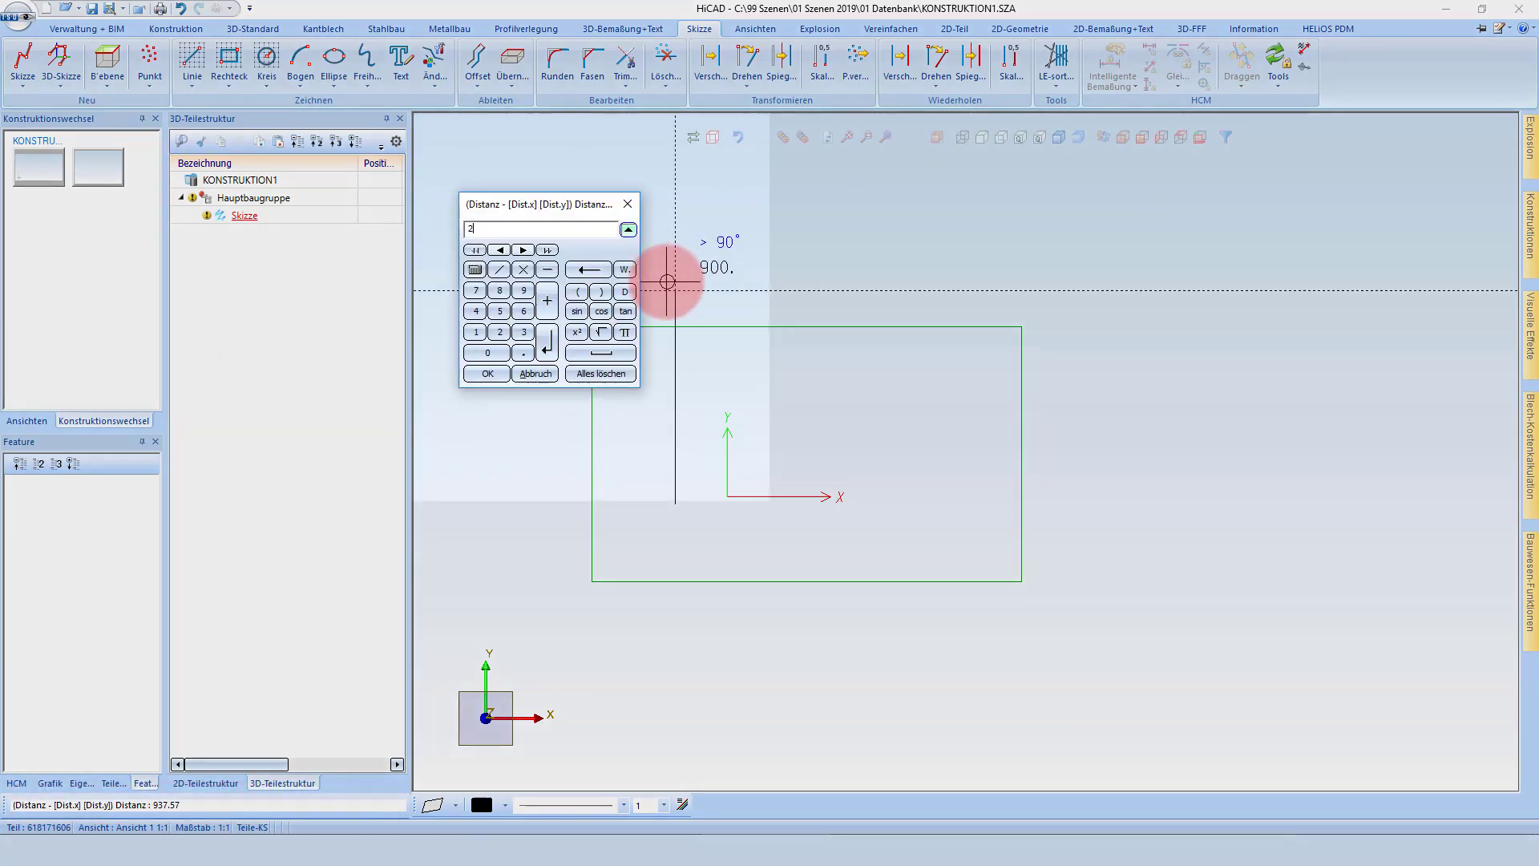
pyautogui.write('50')
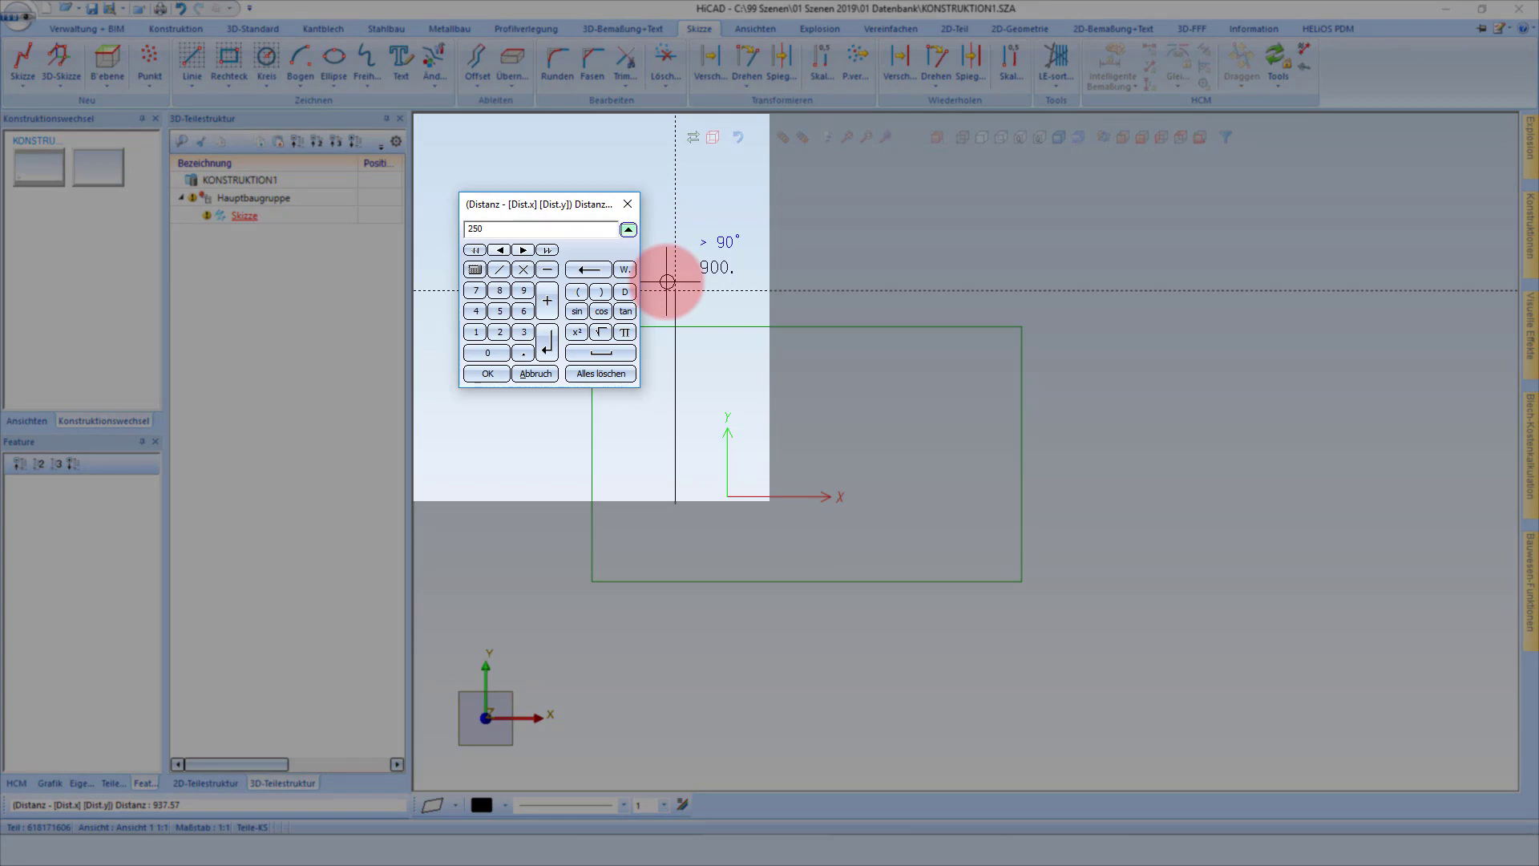
pyautogui.press('Return')
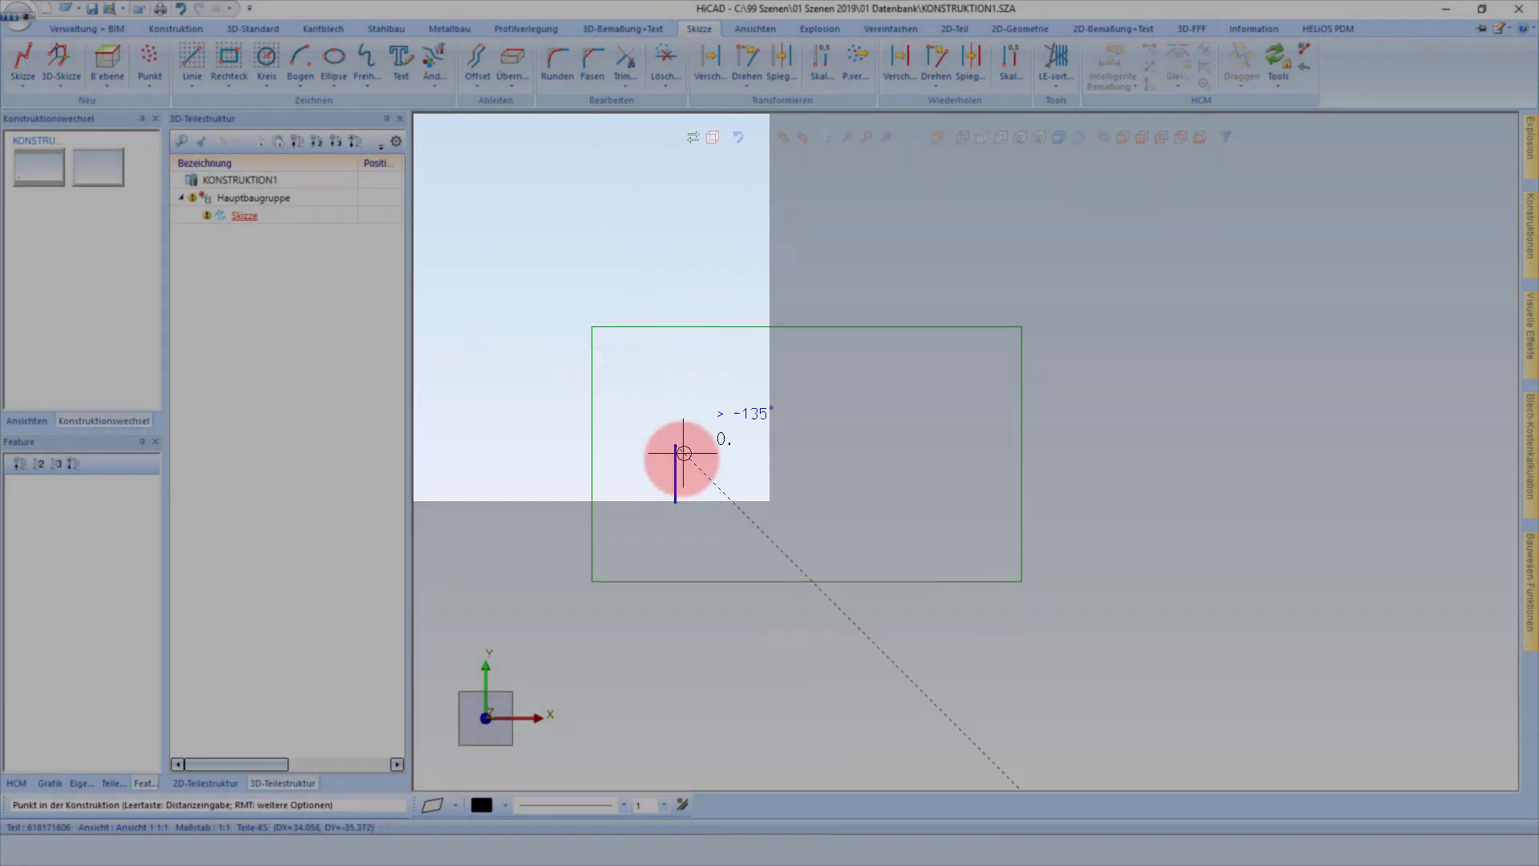
# Continue the line through the remaining corners to close the stepped L-profile.
pyautogui.scroll(2, 759, 433)
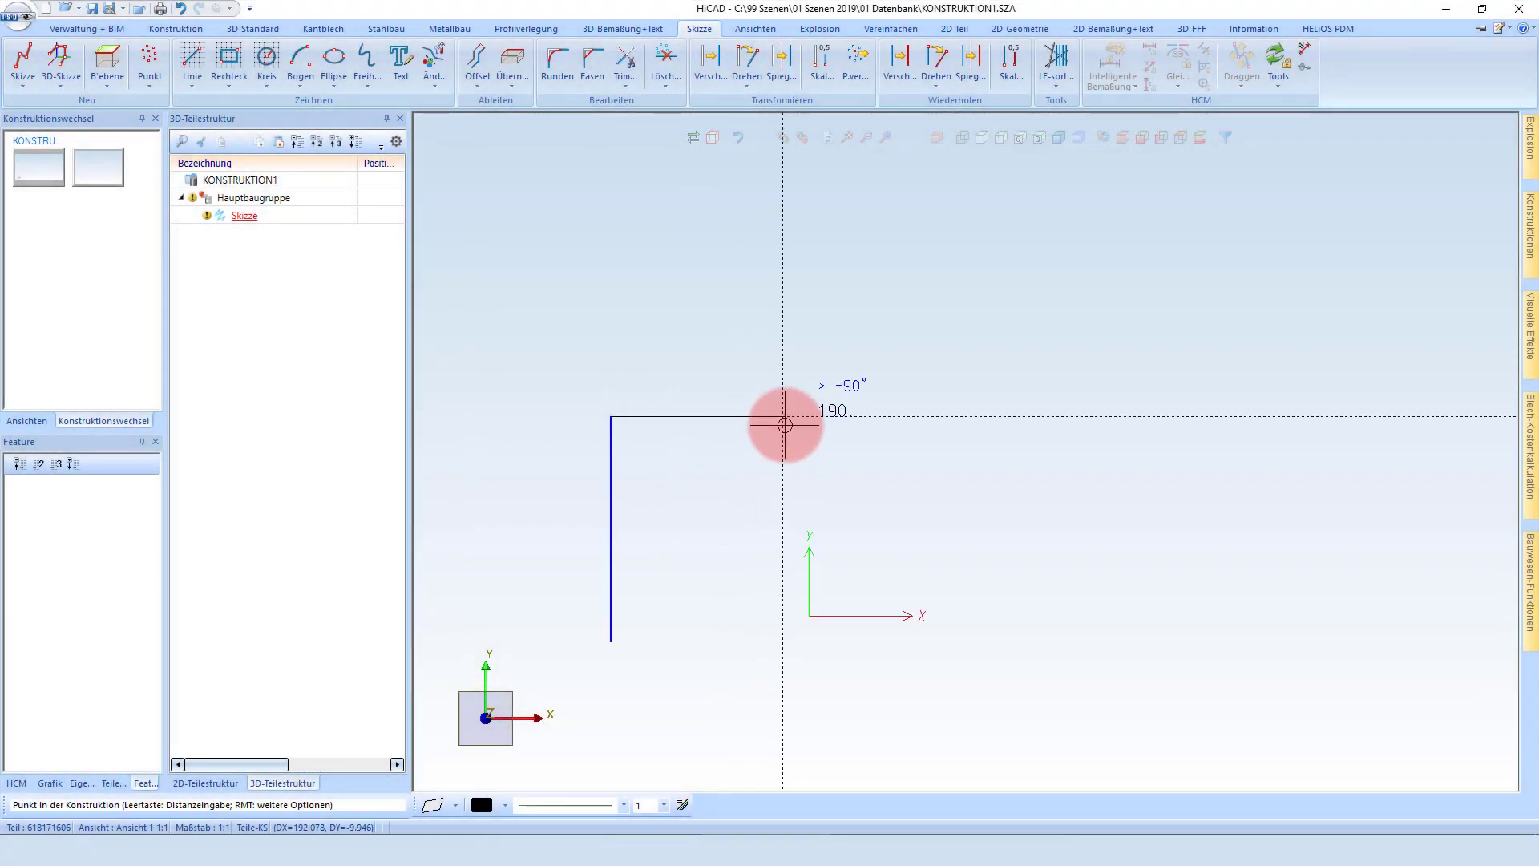
pyautogui.click(783, 418)
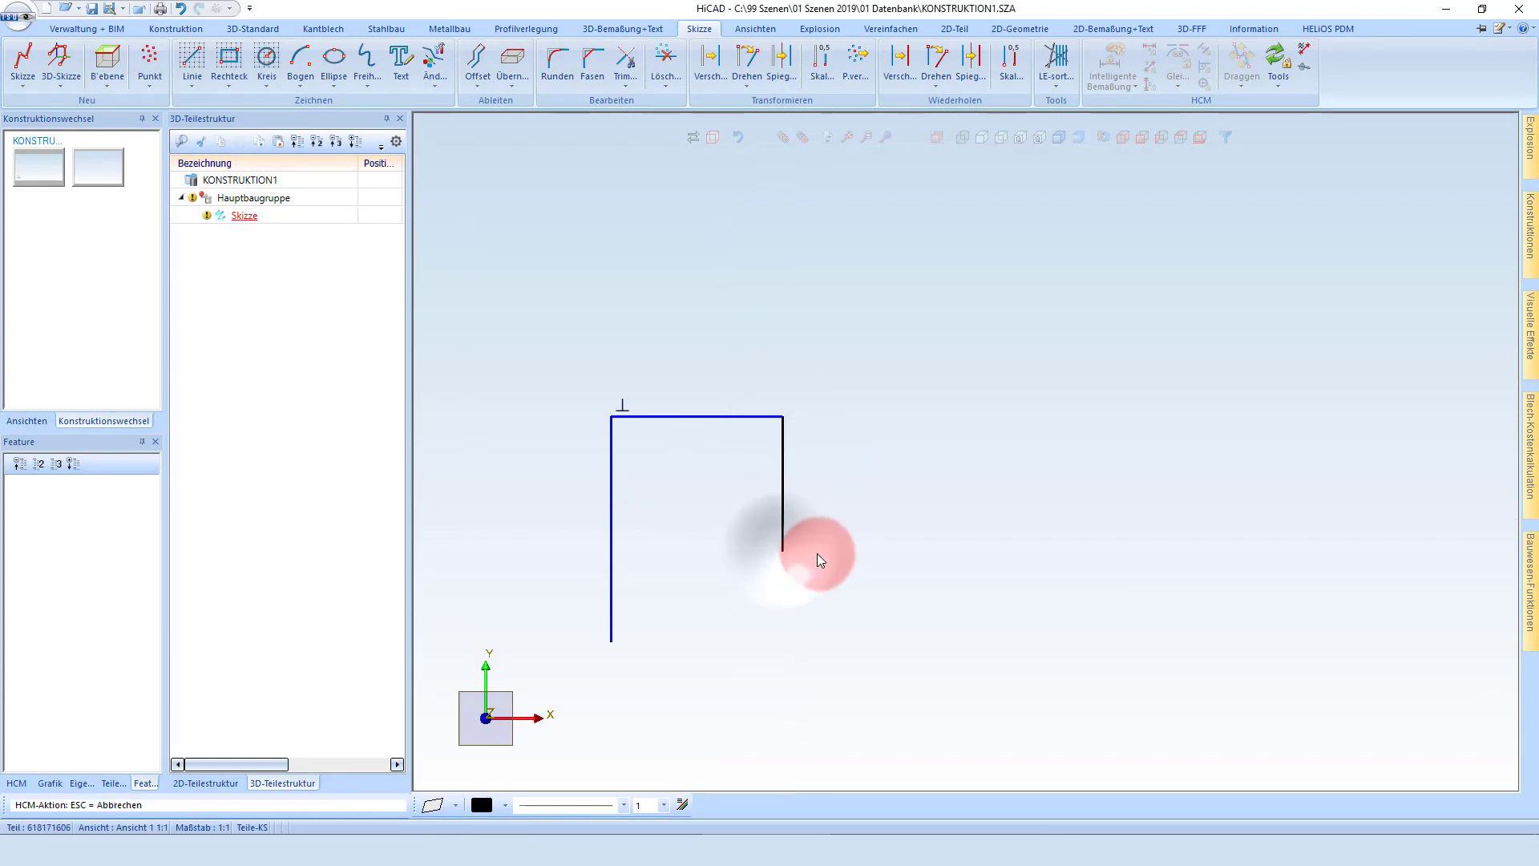
pyautogui.click(783, 551)
pyautogui.click(937, 550)
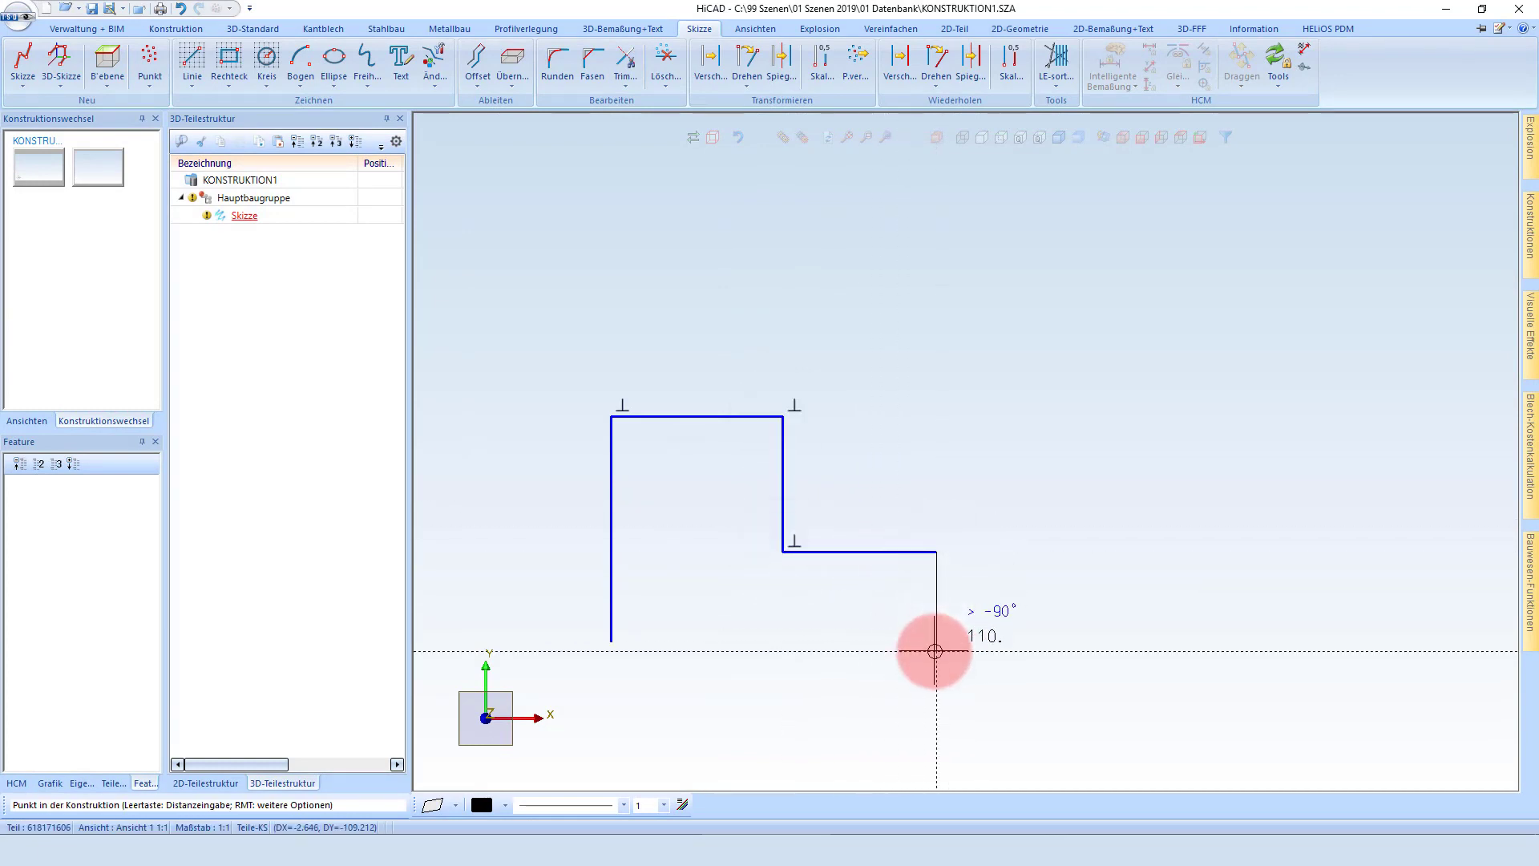
pyautogui.click(936, 641)
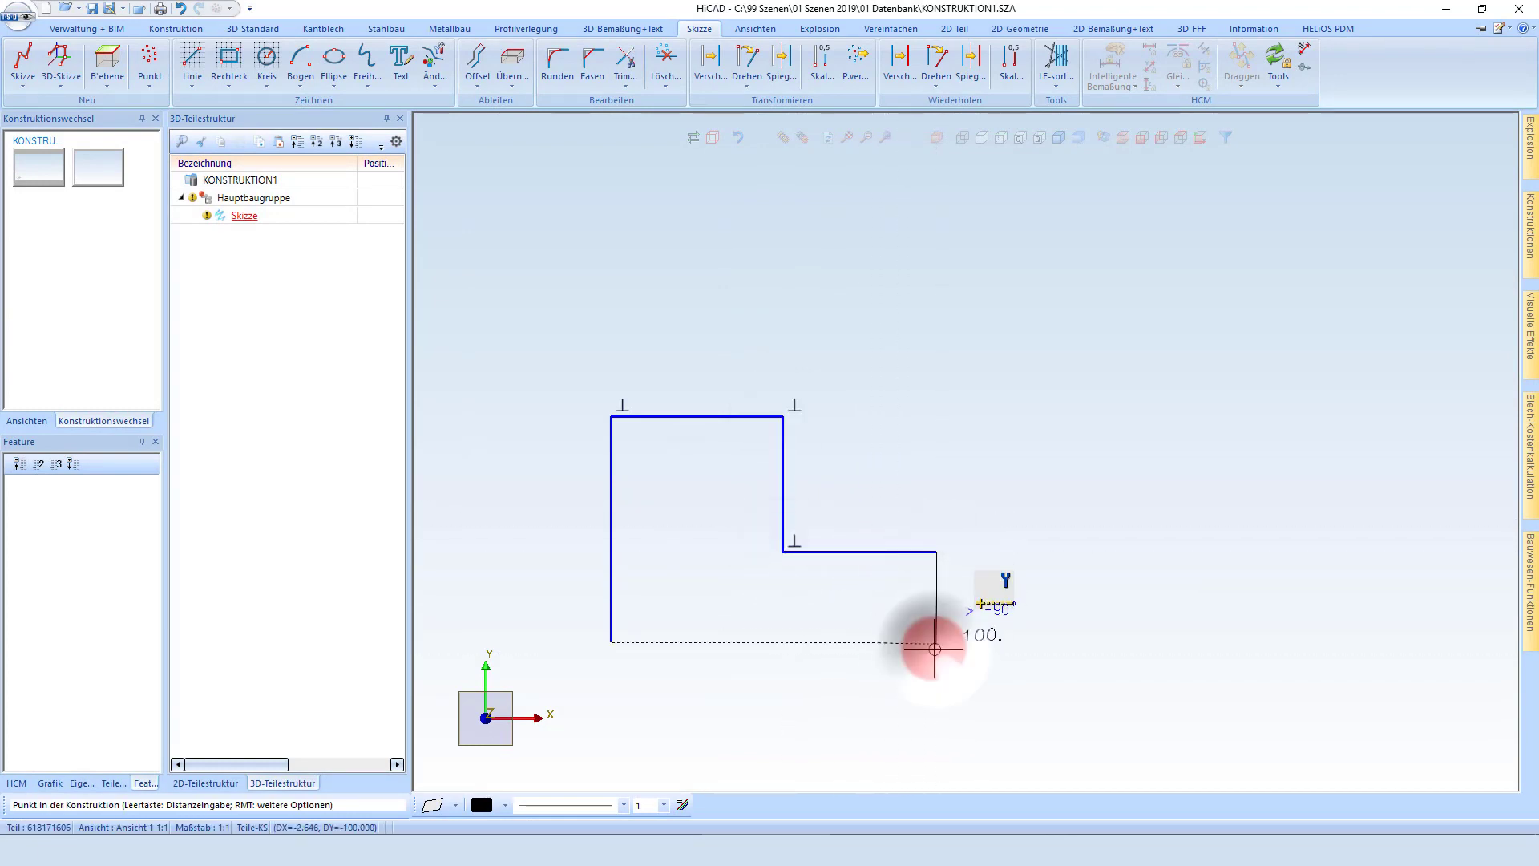
pyautogui.click(611, 642)
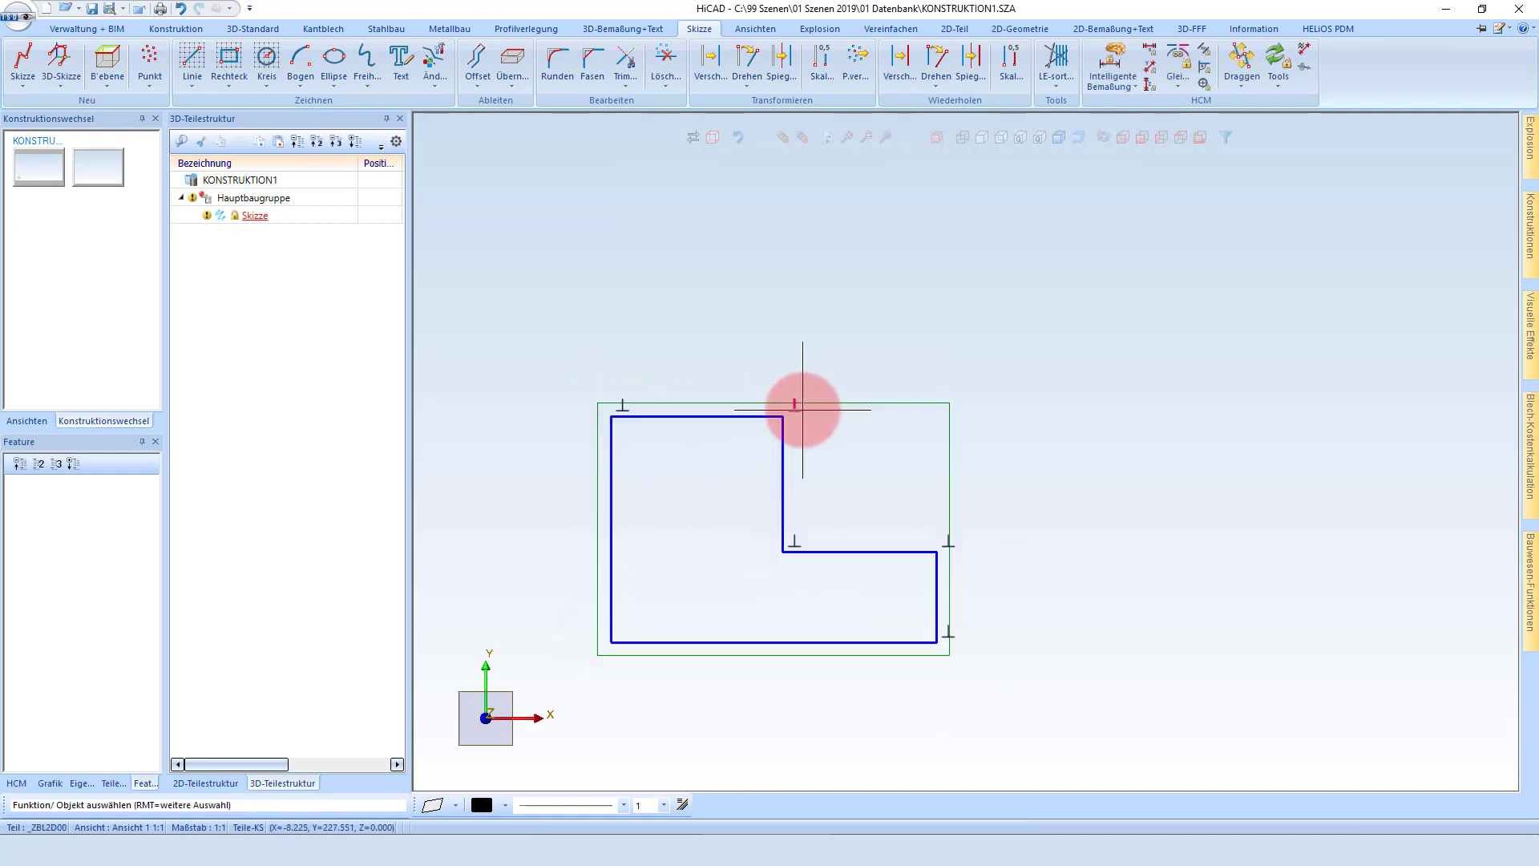
# Review the automatic right-angle constraints in the HCM constraint list.
pyautogui.click(15, 784)
pyautogui.click(95, 511)
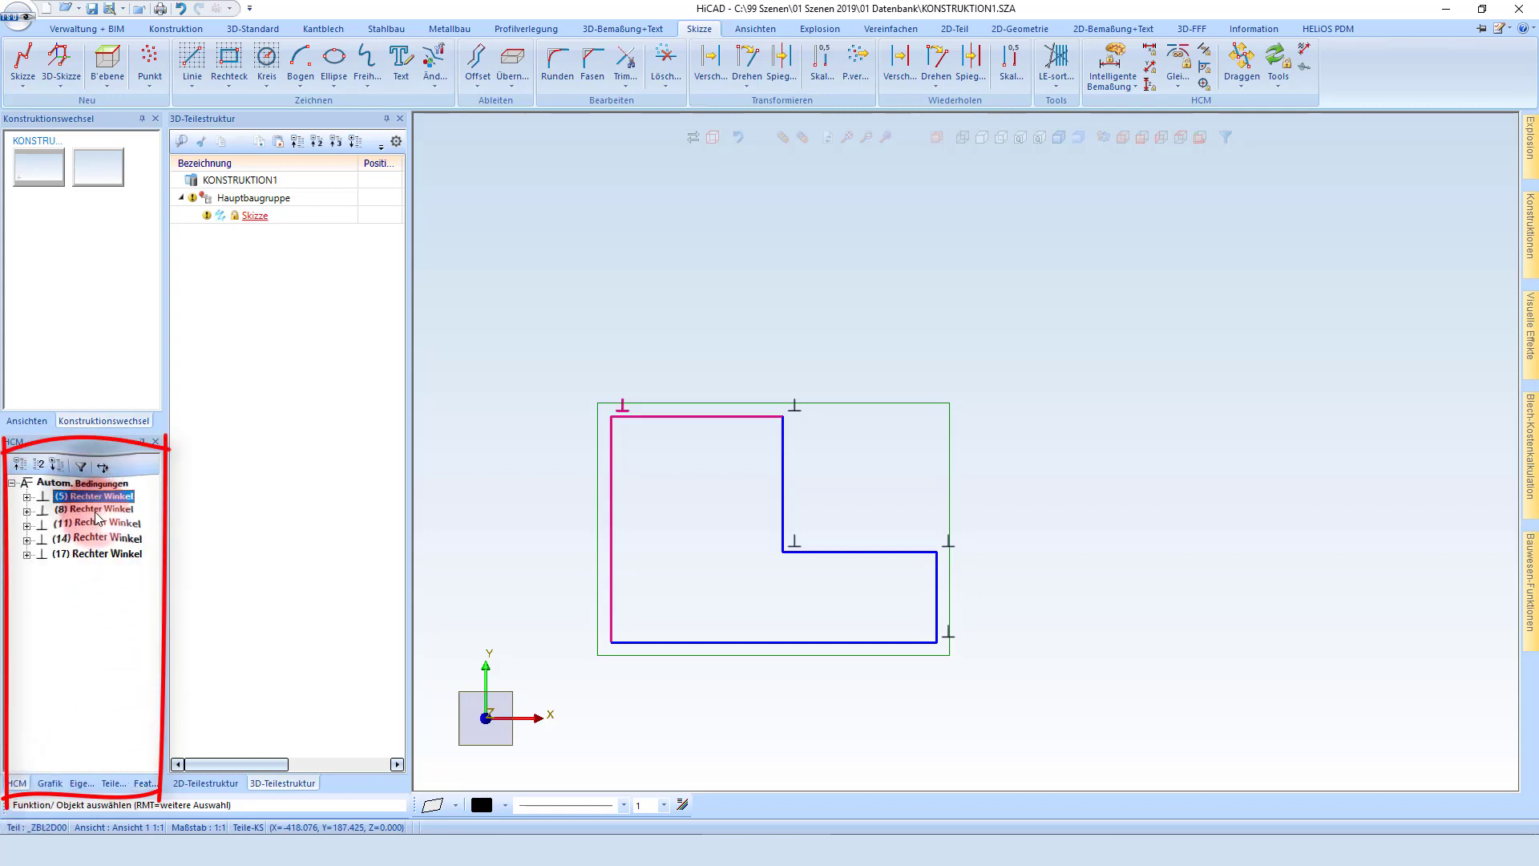
pyautogui.click(94, 534)
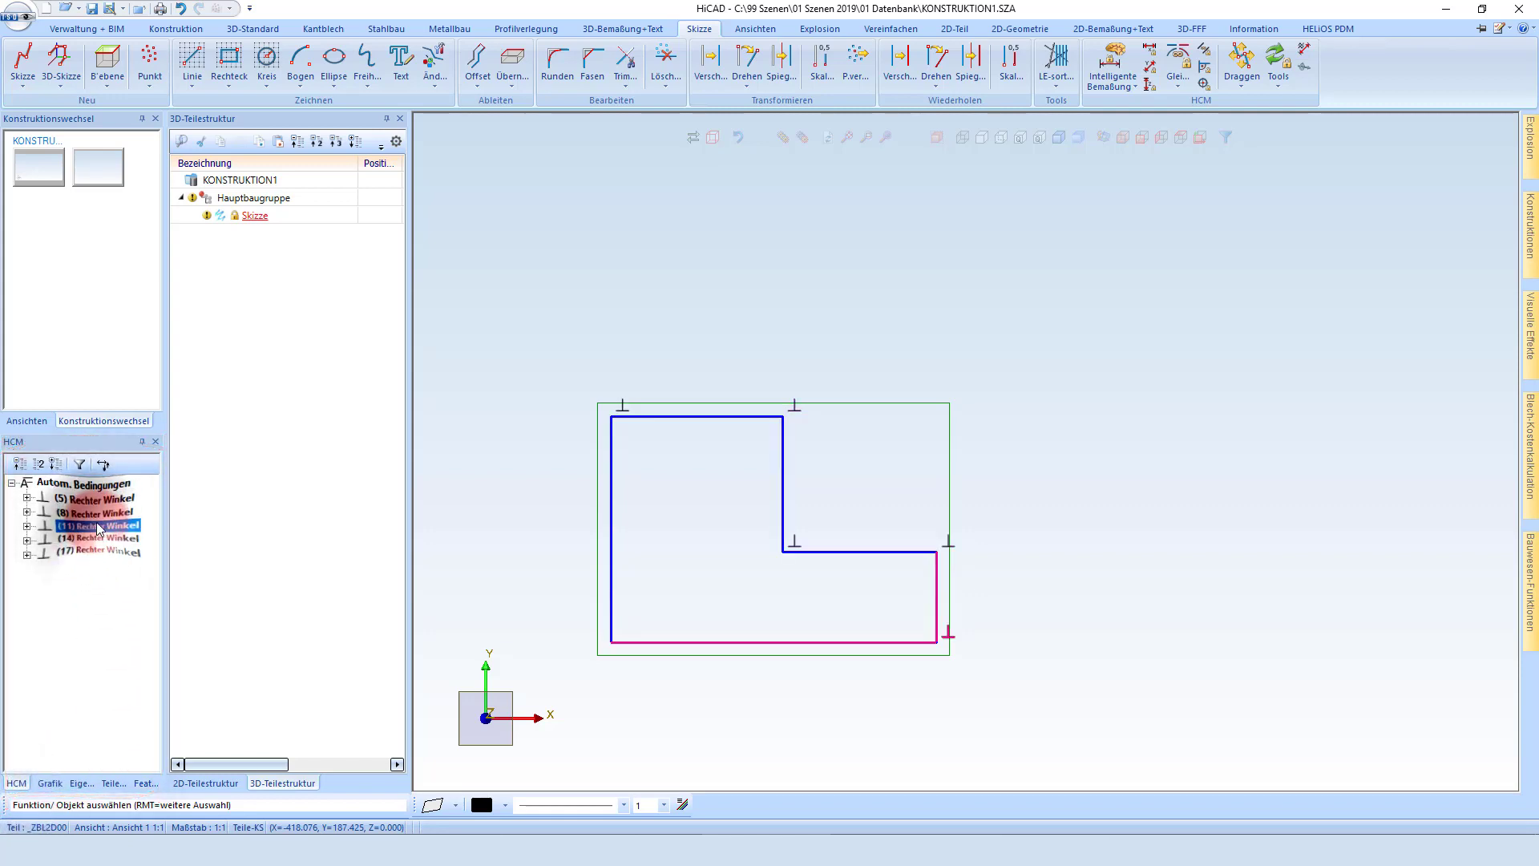
pyautogui.click(108, 540)
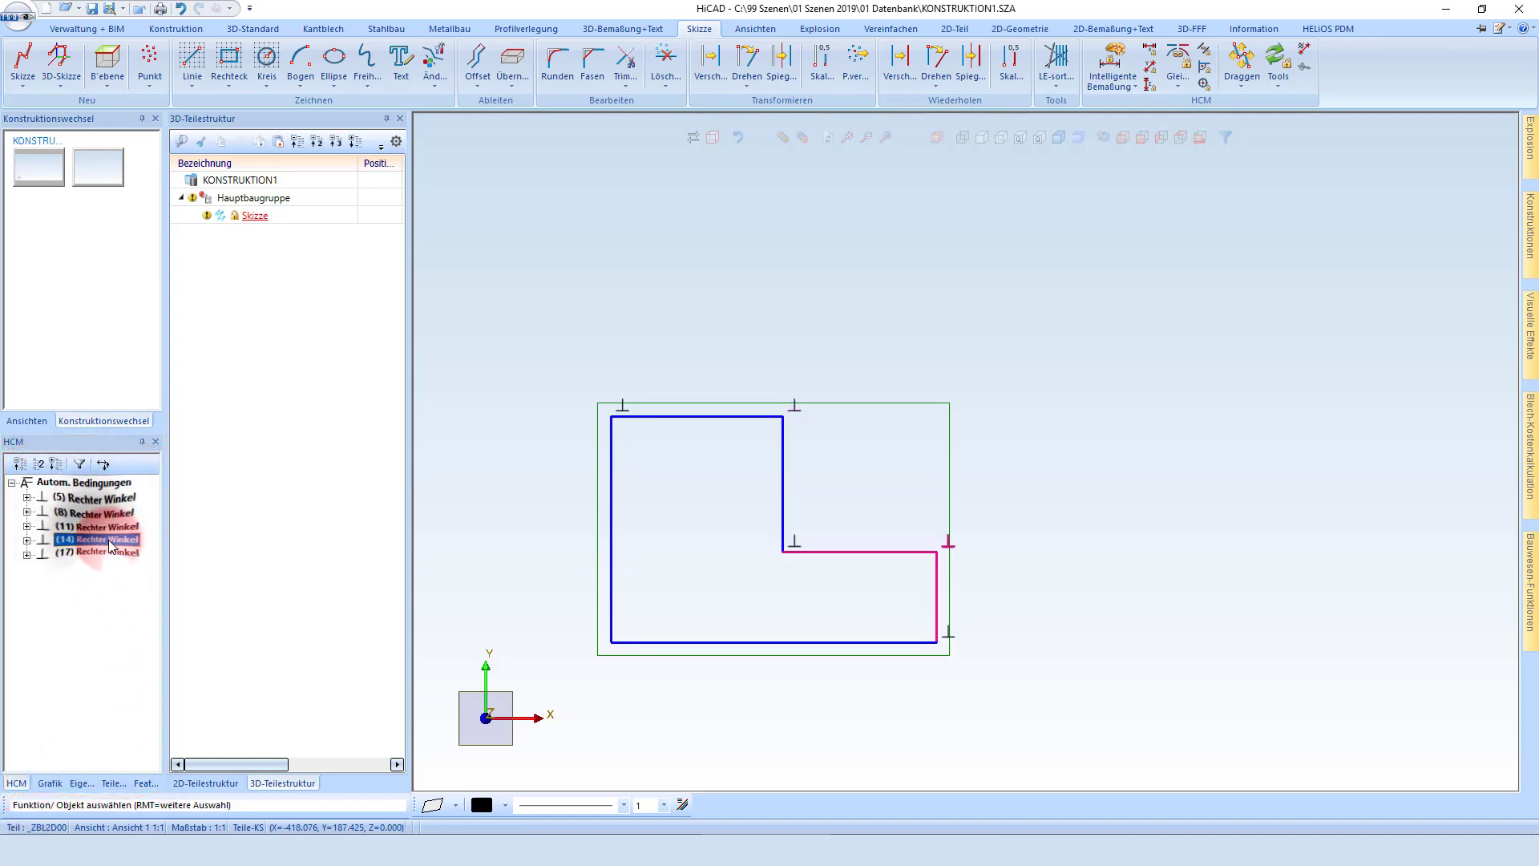
pyautogui.click(88, 482)
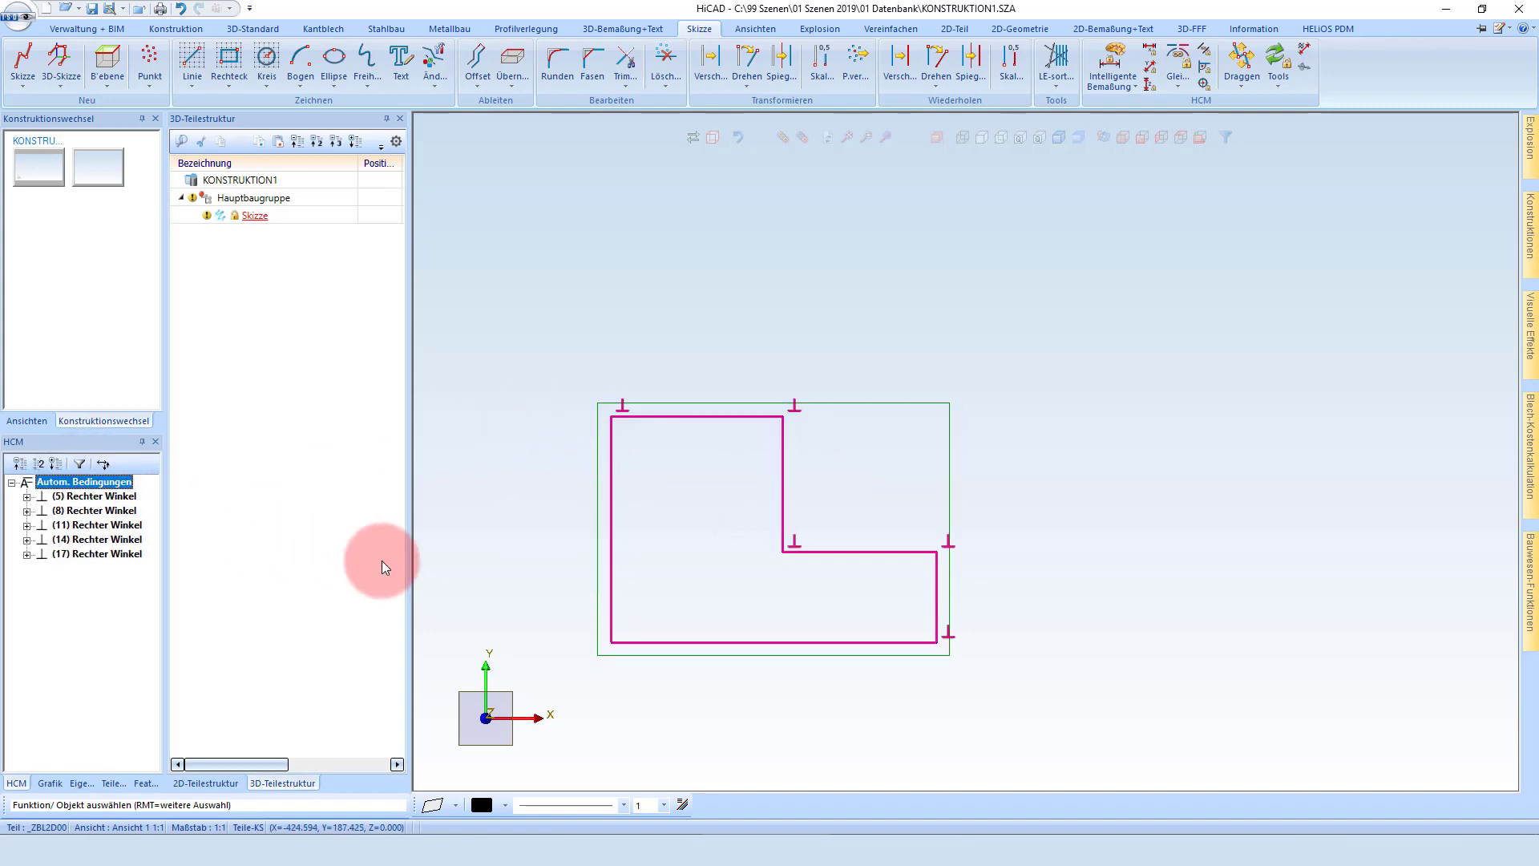
pyautogui.click(1111, 263)
# Confirm the sketch HCM settings, including the advanced automatic constraint options.
pyautogui.click(1280, 80)
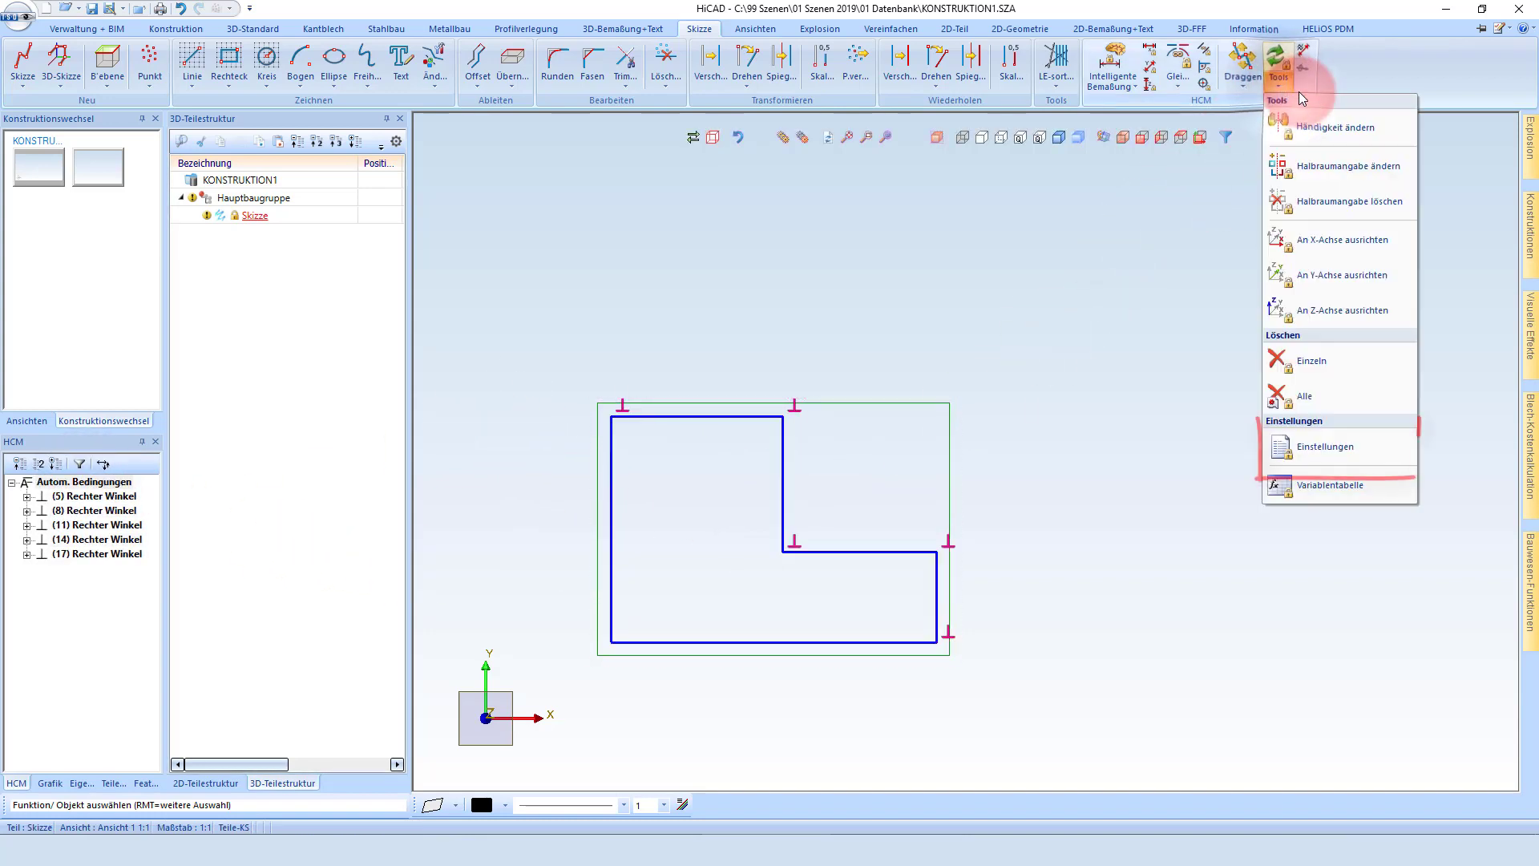
pyautogui.click(1349, 451)
pyautogui.click(157, 260)
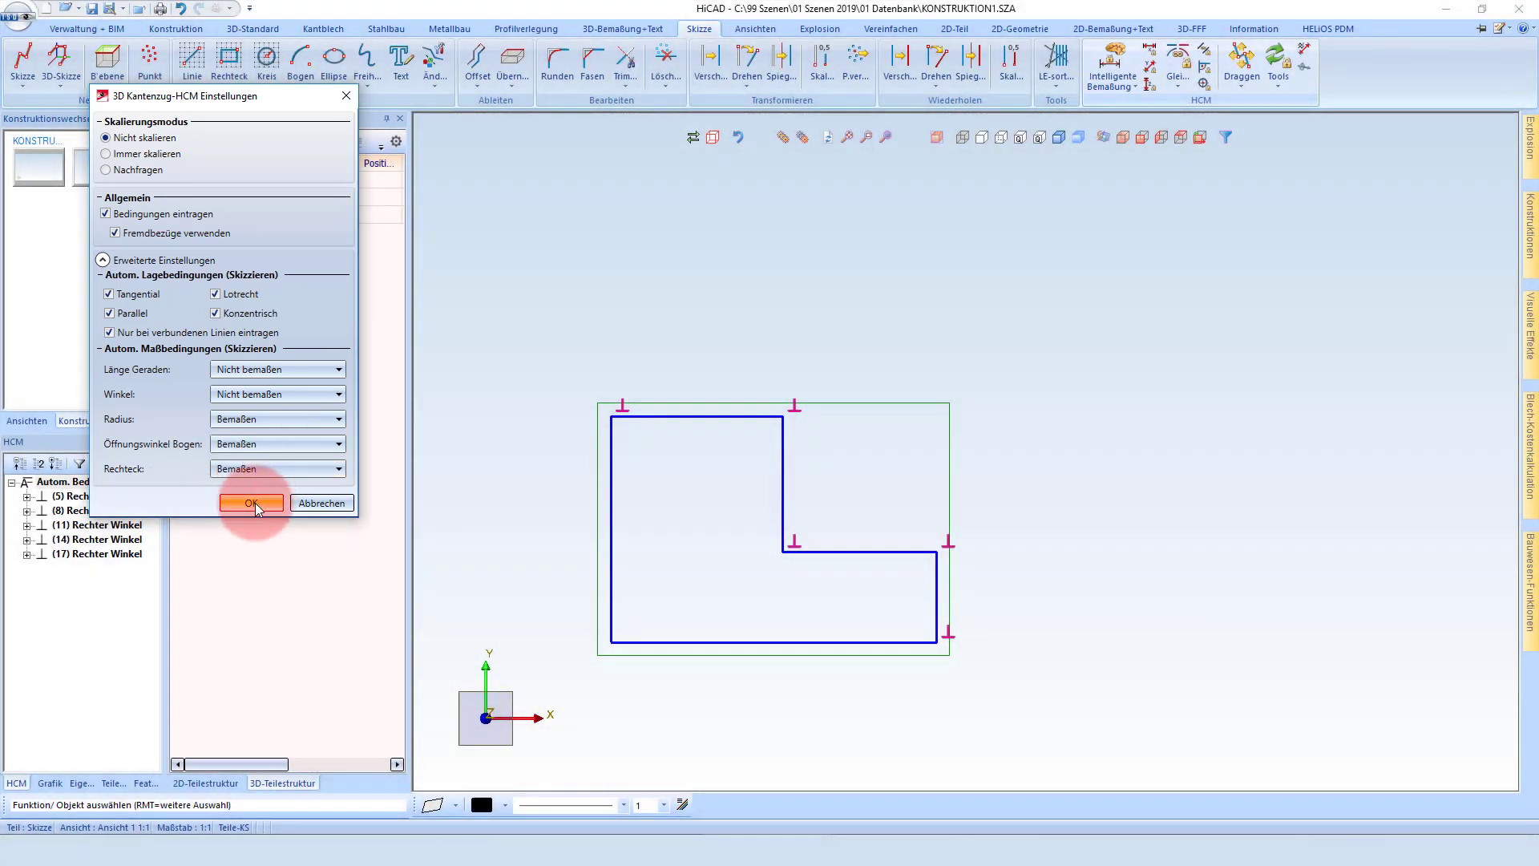
pyautogui.click(251, 503)
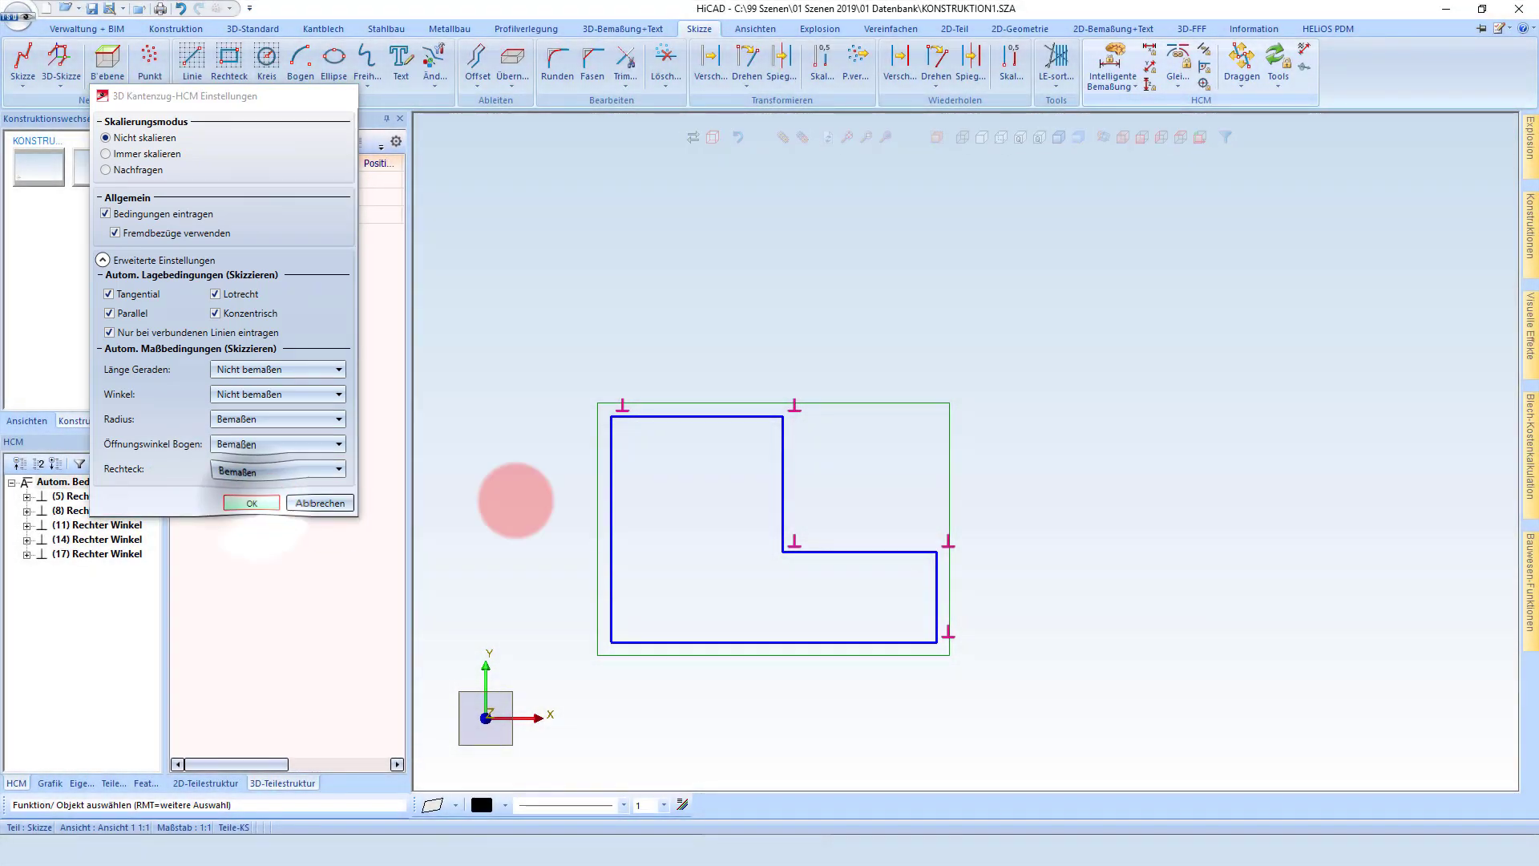
pyautogui.scroll(-1, 859, 388)
pyautogui.scroll(1, 639, 508)
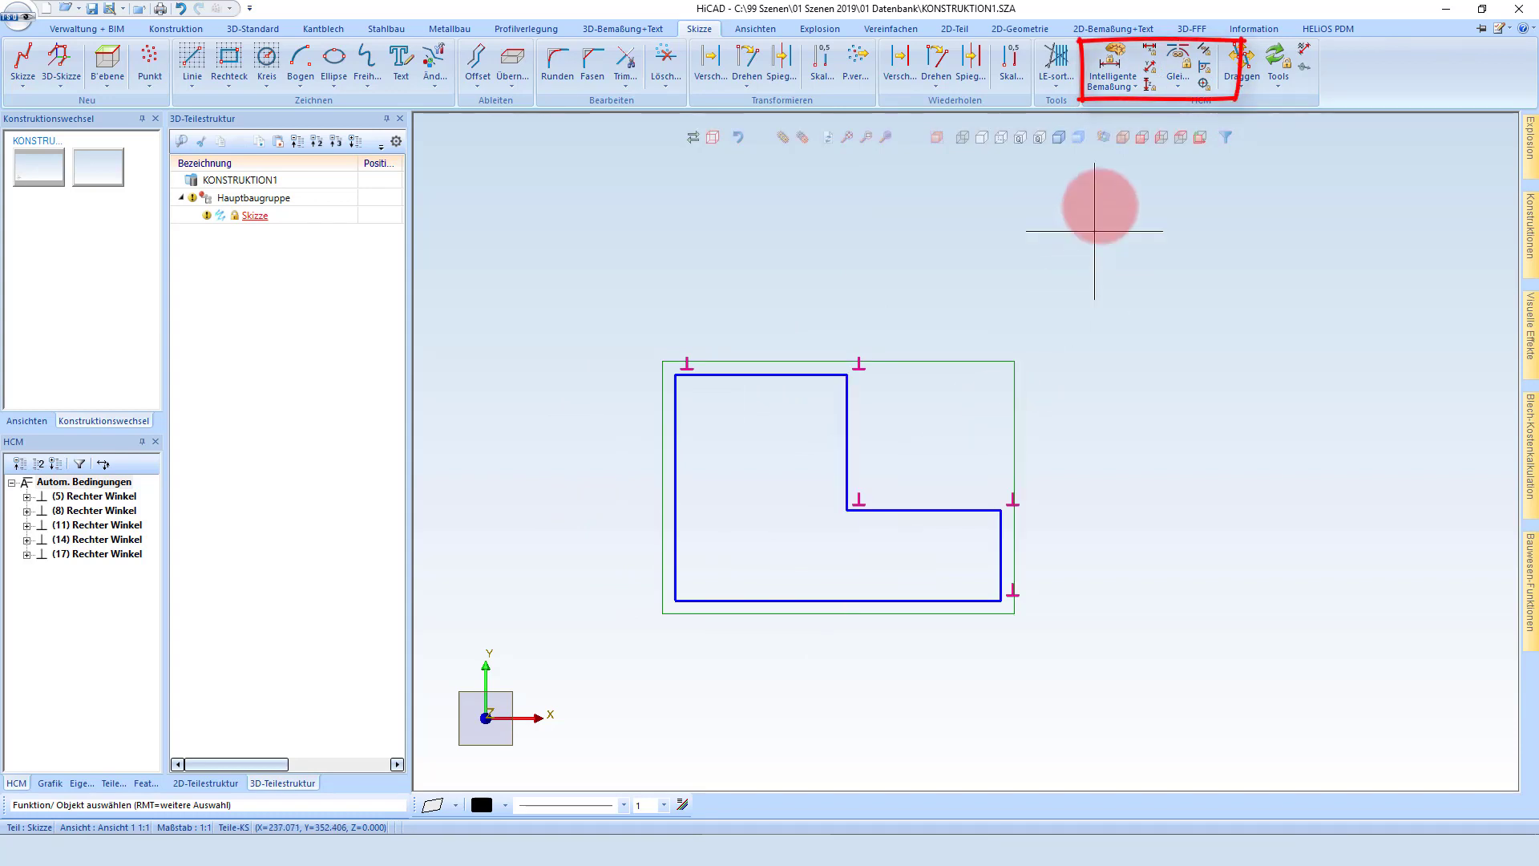
# Fix the bottom and left edges of the profile in place.
pyautogui.click(1204, 85)
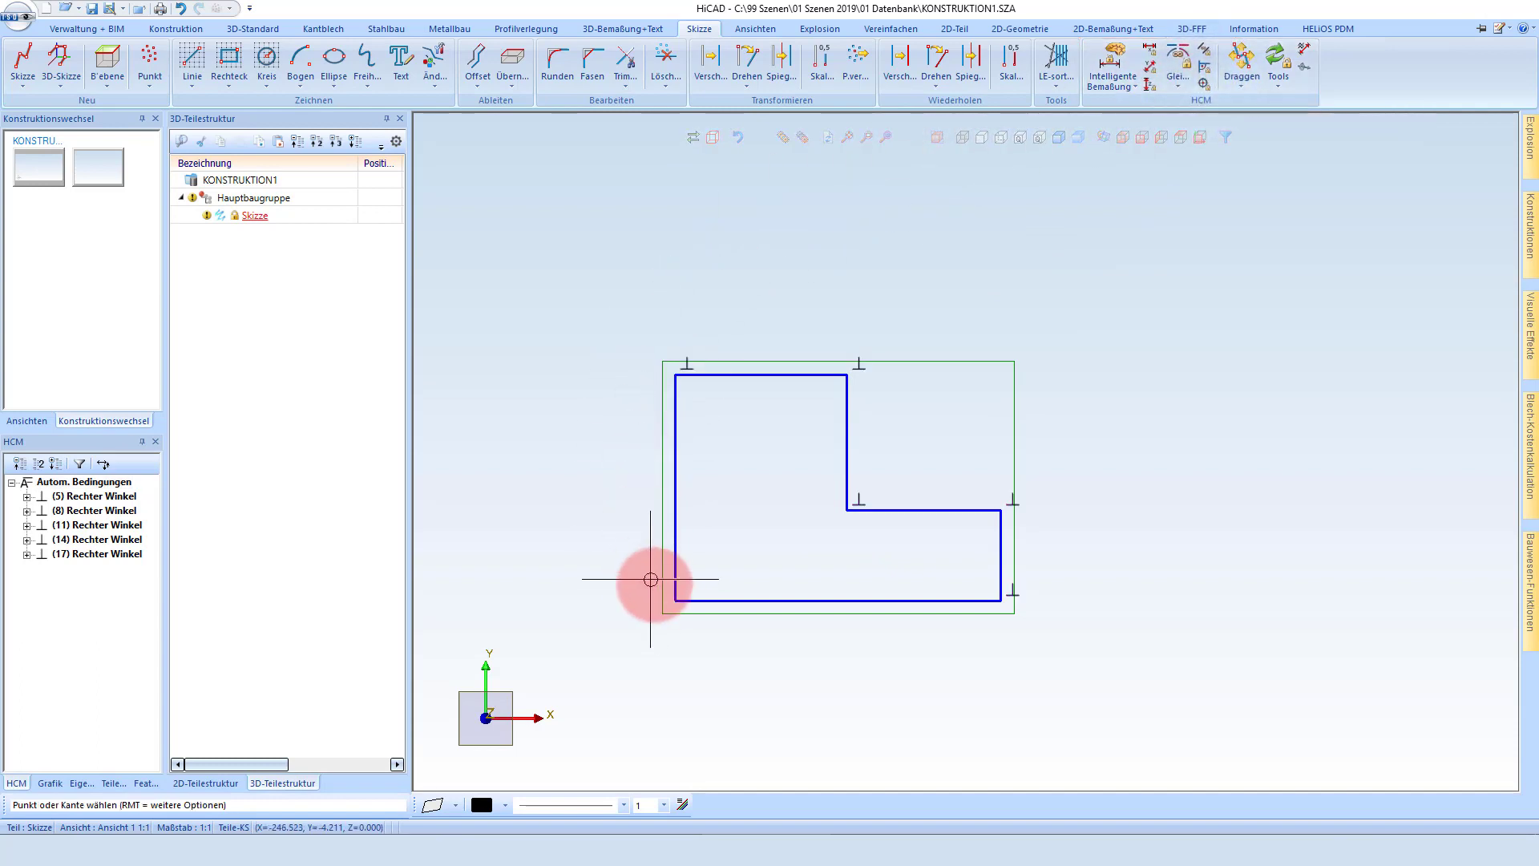
pyautogui.click(733, 578)
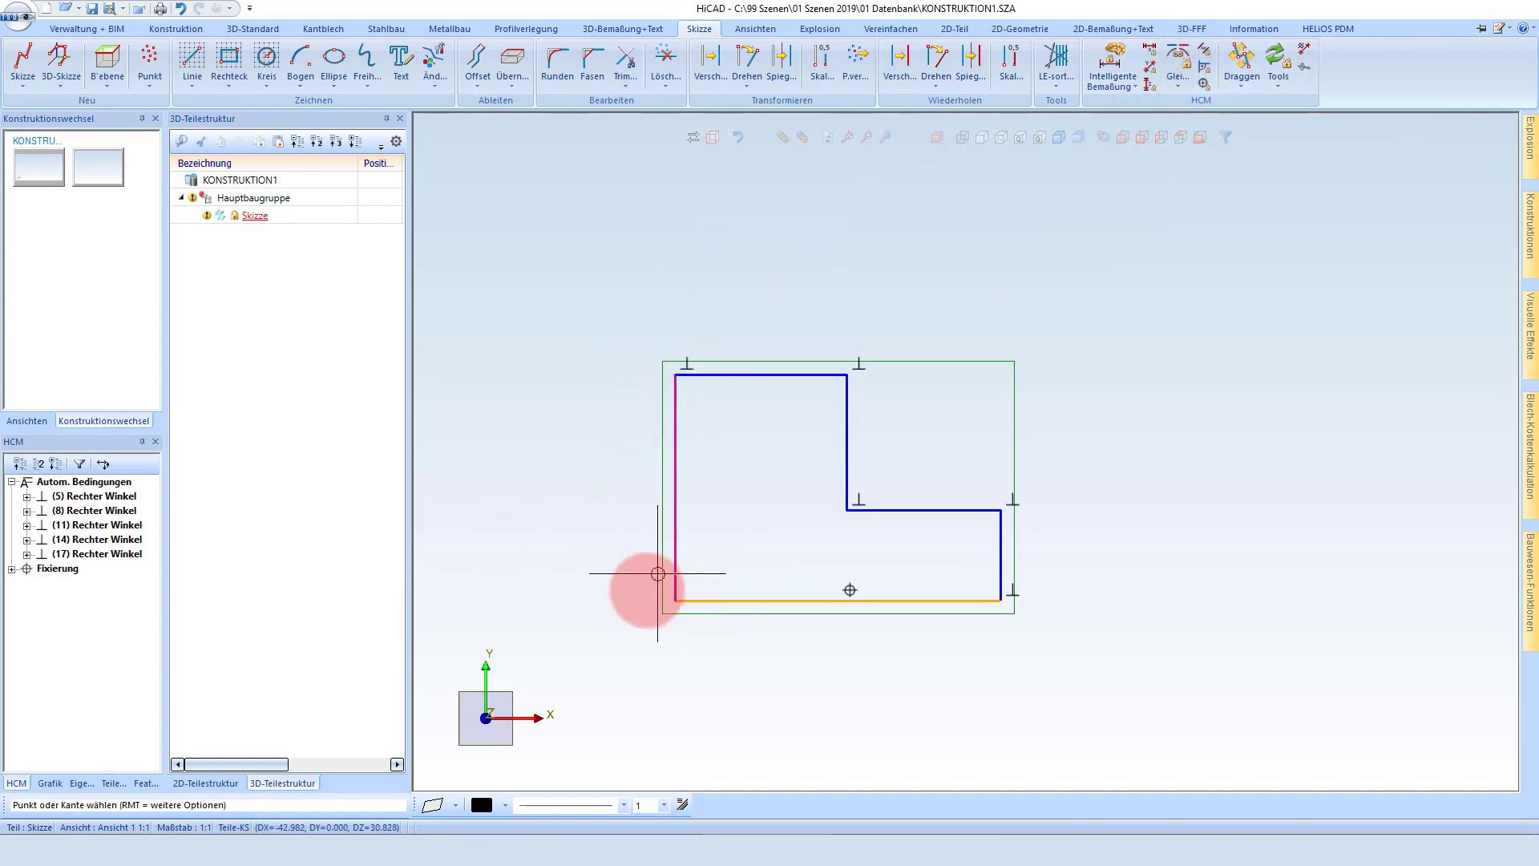
pyautogui.scroll(1, 740, 609)
pyautogui.scroll(1, 721, 567)
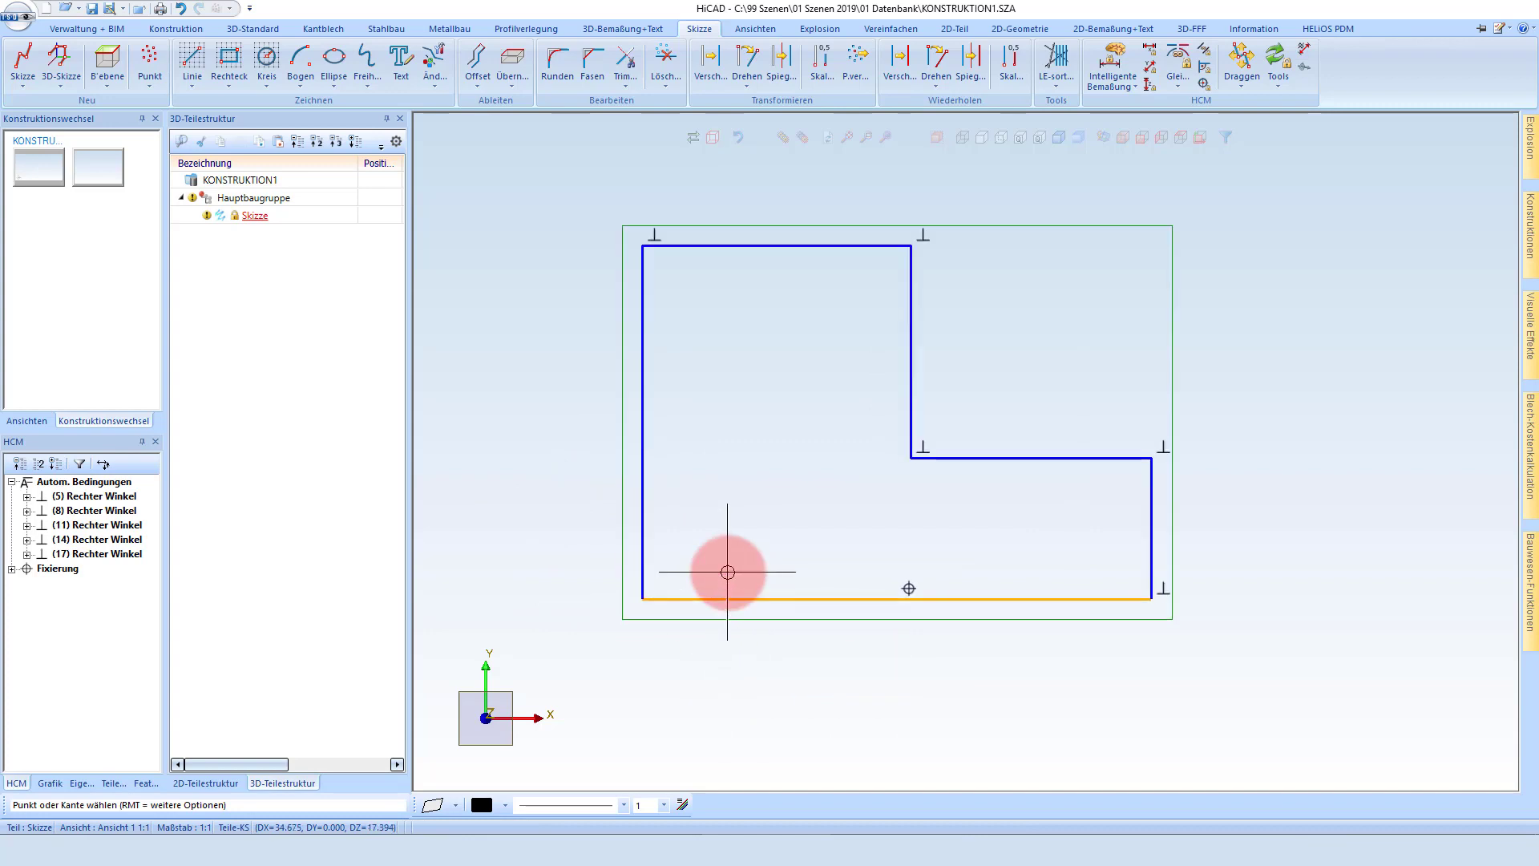
pyautogui.scroll(1, 642, 522)
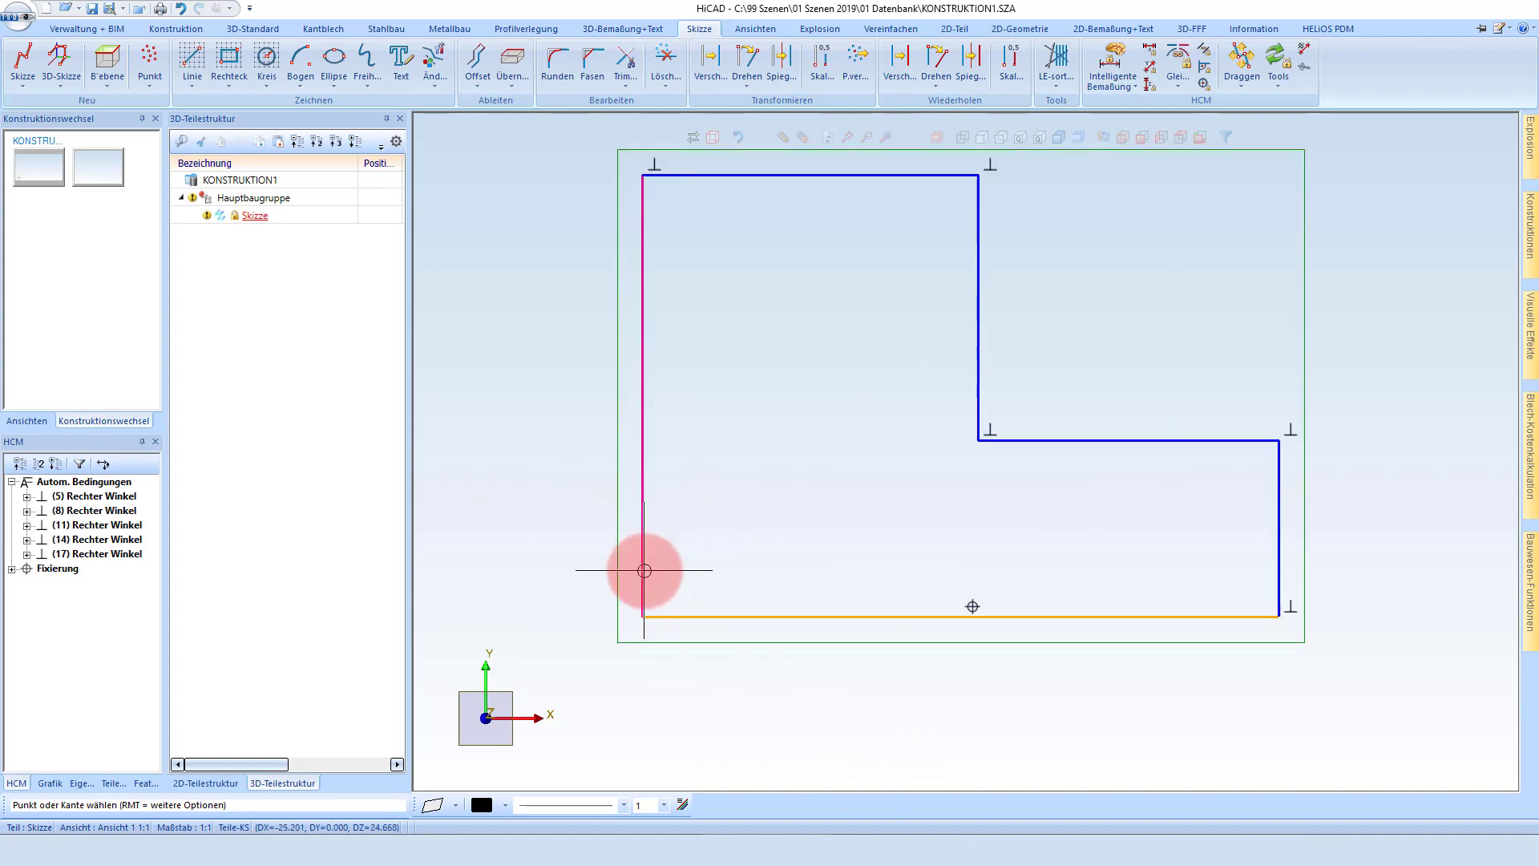
pyautogui.click(642, 567)
pyautogui.scroll(-1, 958, 506)
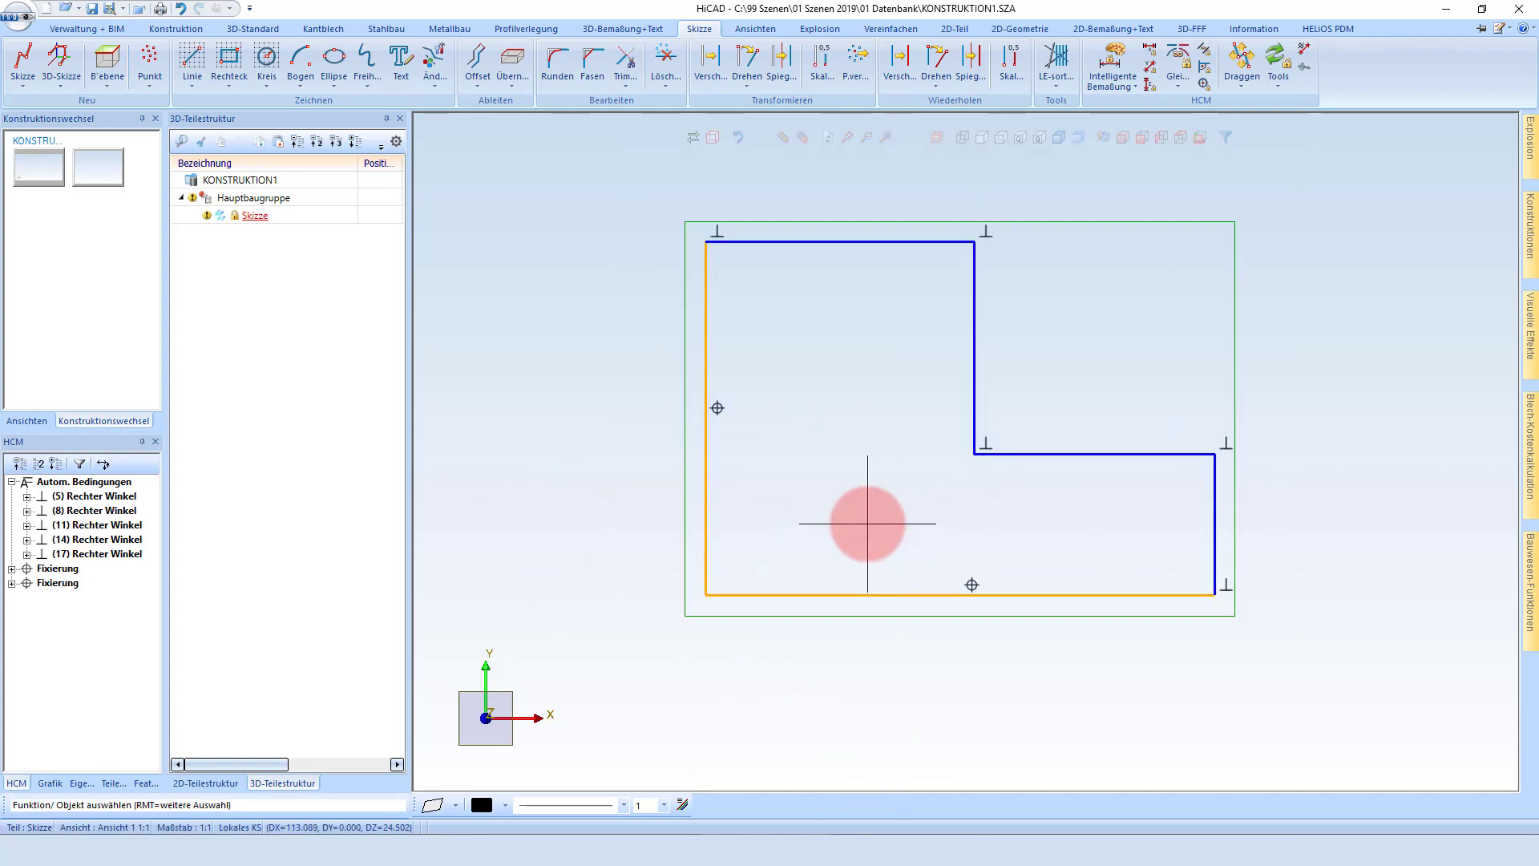
# Dimension the profile width as 400 below the profile.
pyautogui.click(1117, 54)
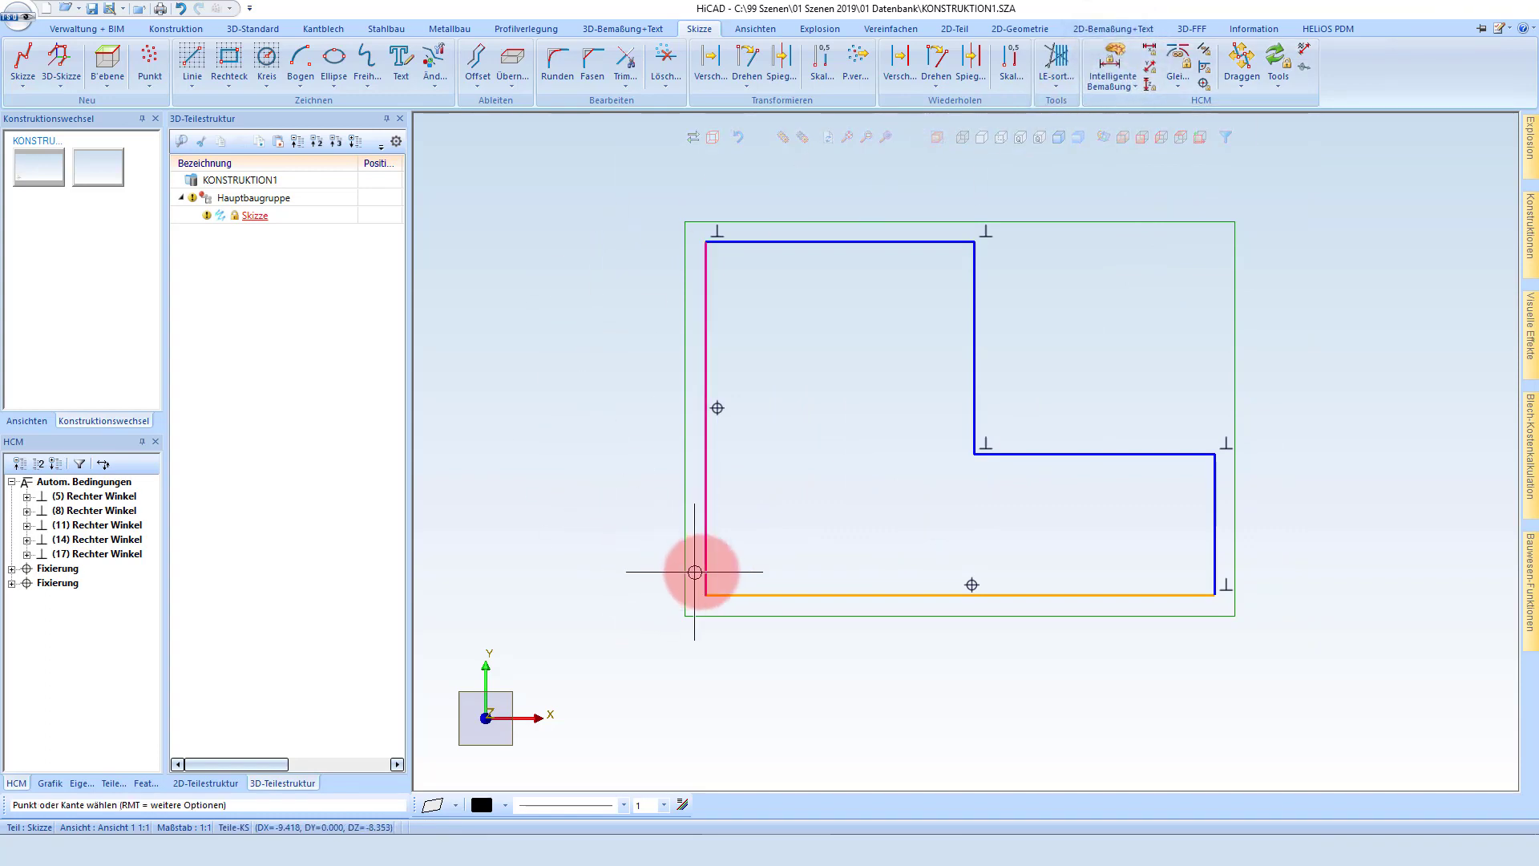
pyautogui.click(745, 574)
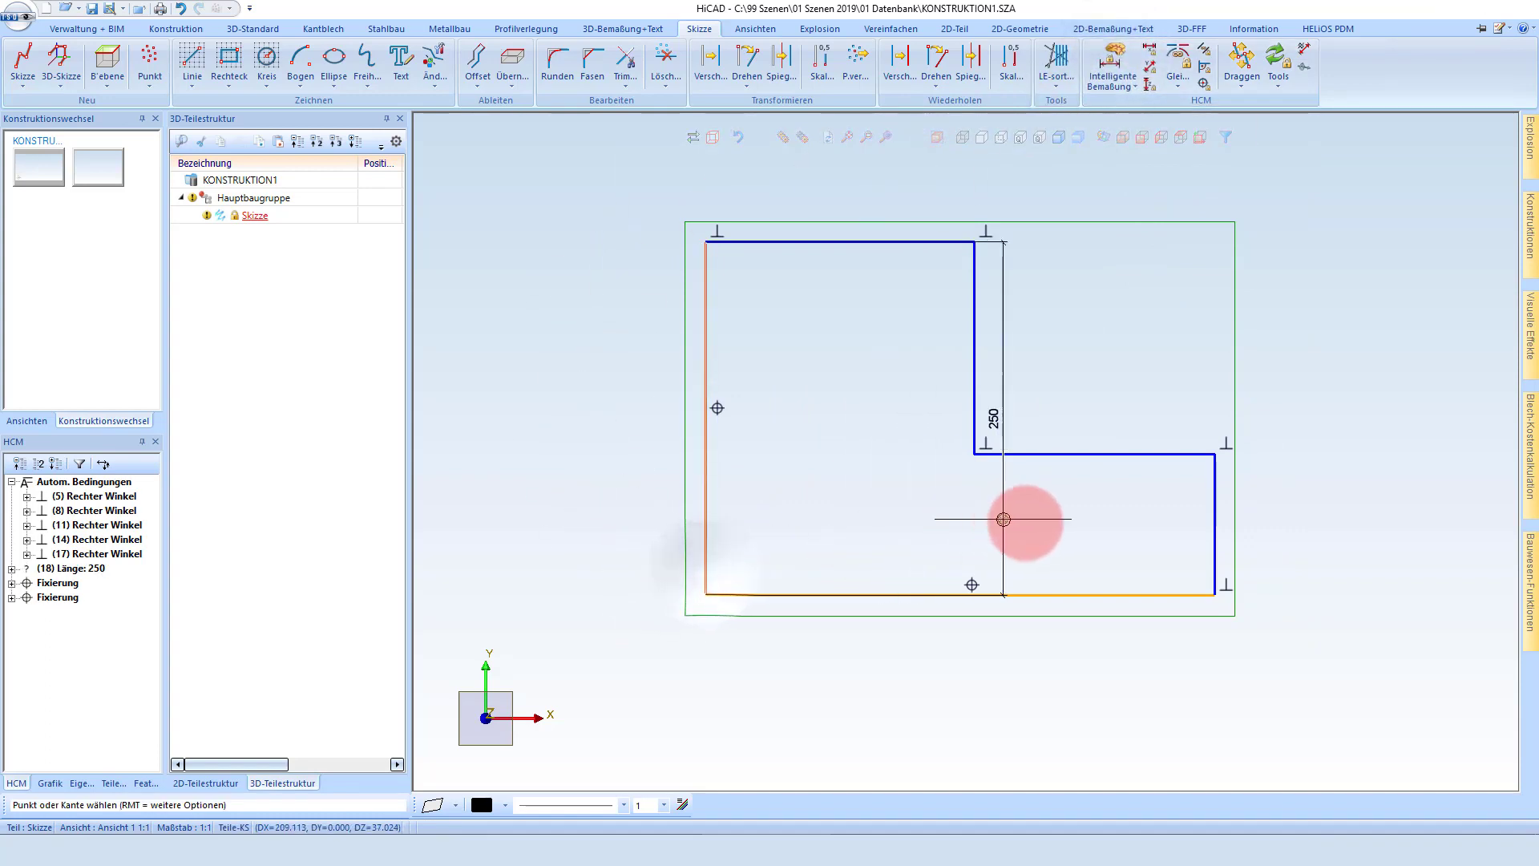
pyautogui.click(1210, 561)
pyautogui.click(1260, 694)
pyautogui.write('400')
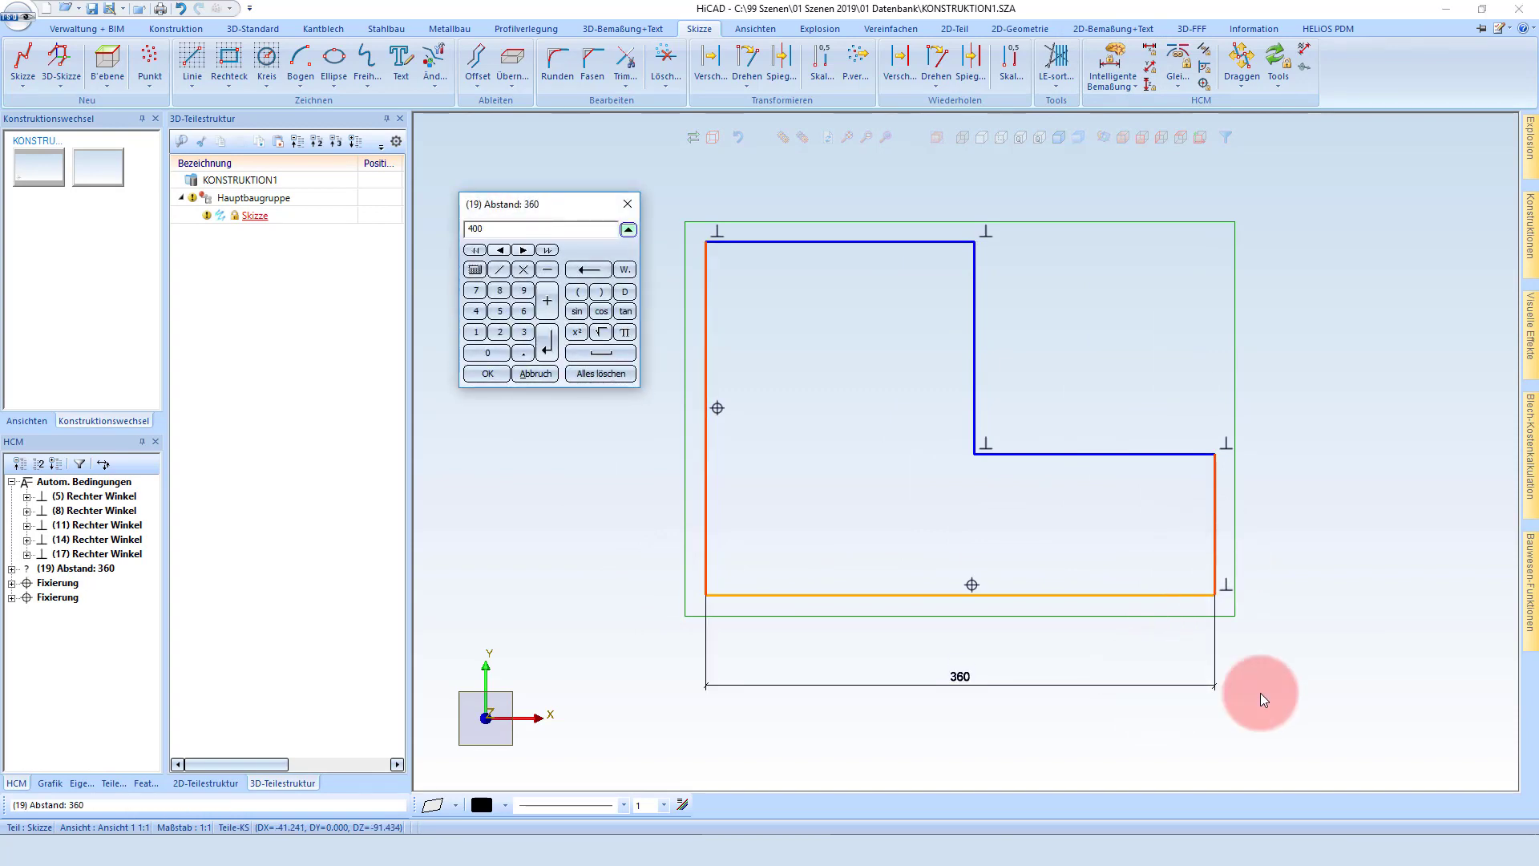
pyautogui.press('Return')
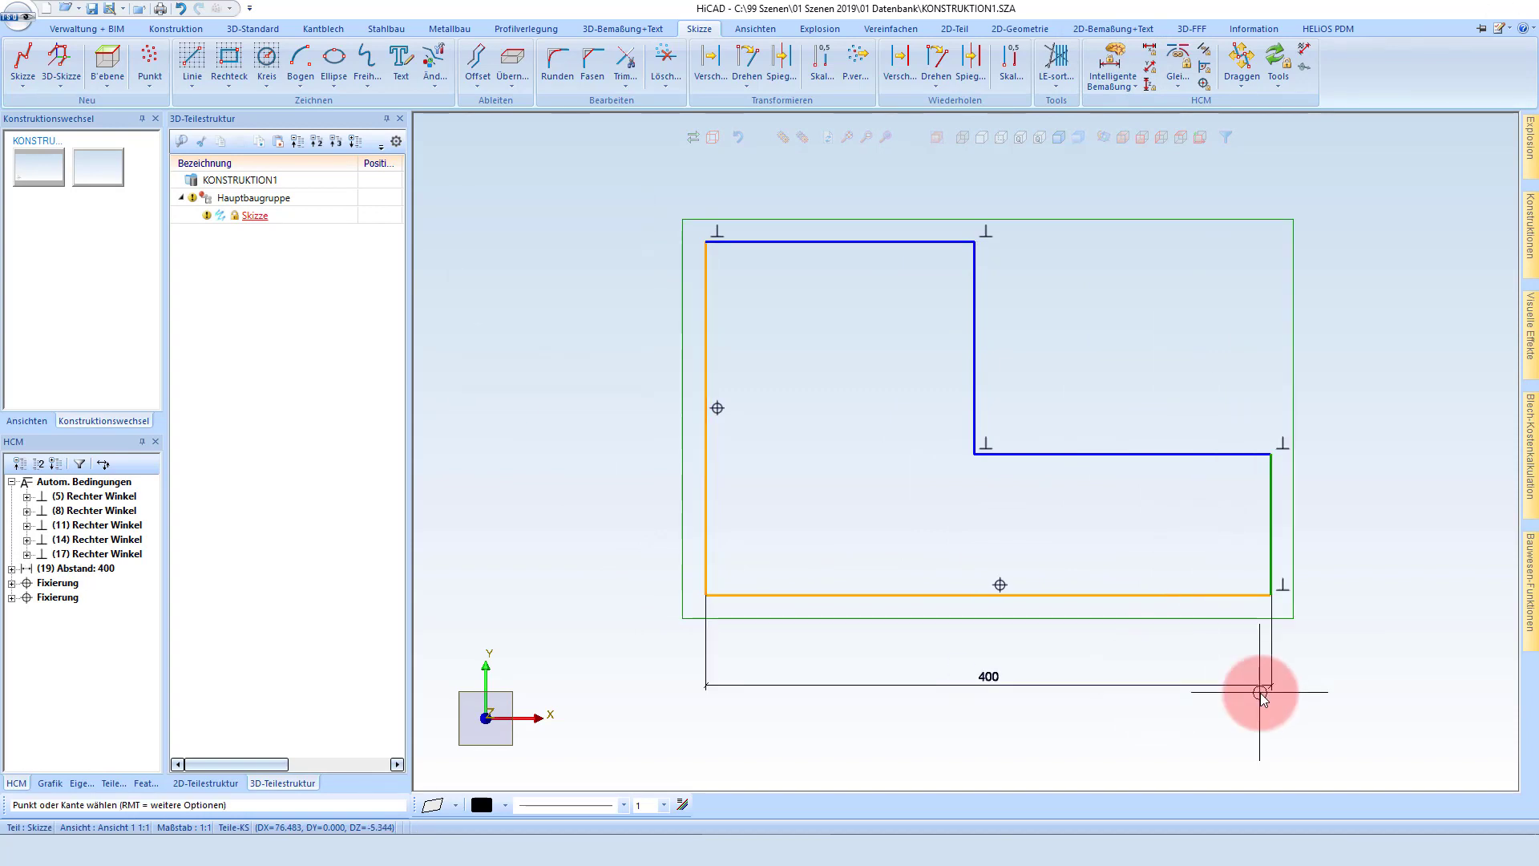
# Dimension the right-side height as 250 and the overall left height as 500.
pyautogui.click(1152, 595)
pyautogui.click(1152, 454)
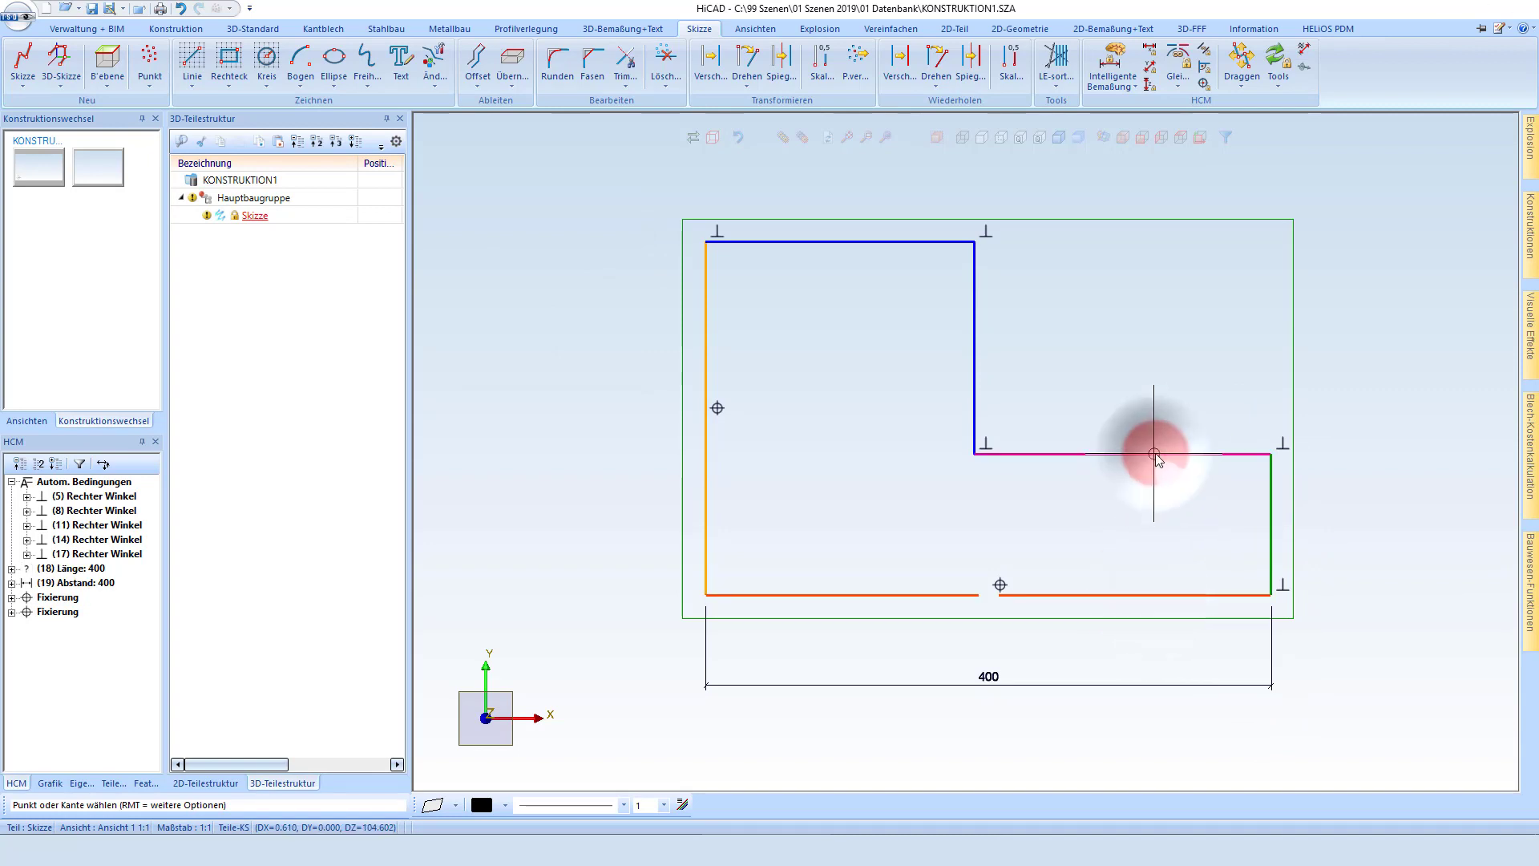
pyautogui.click(1311, 507)
pyautogui.write('2')
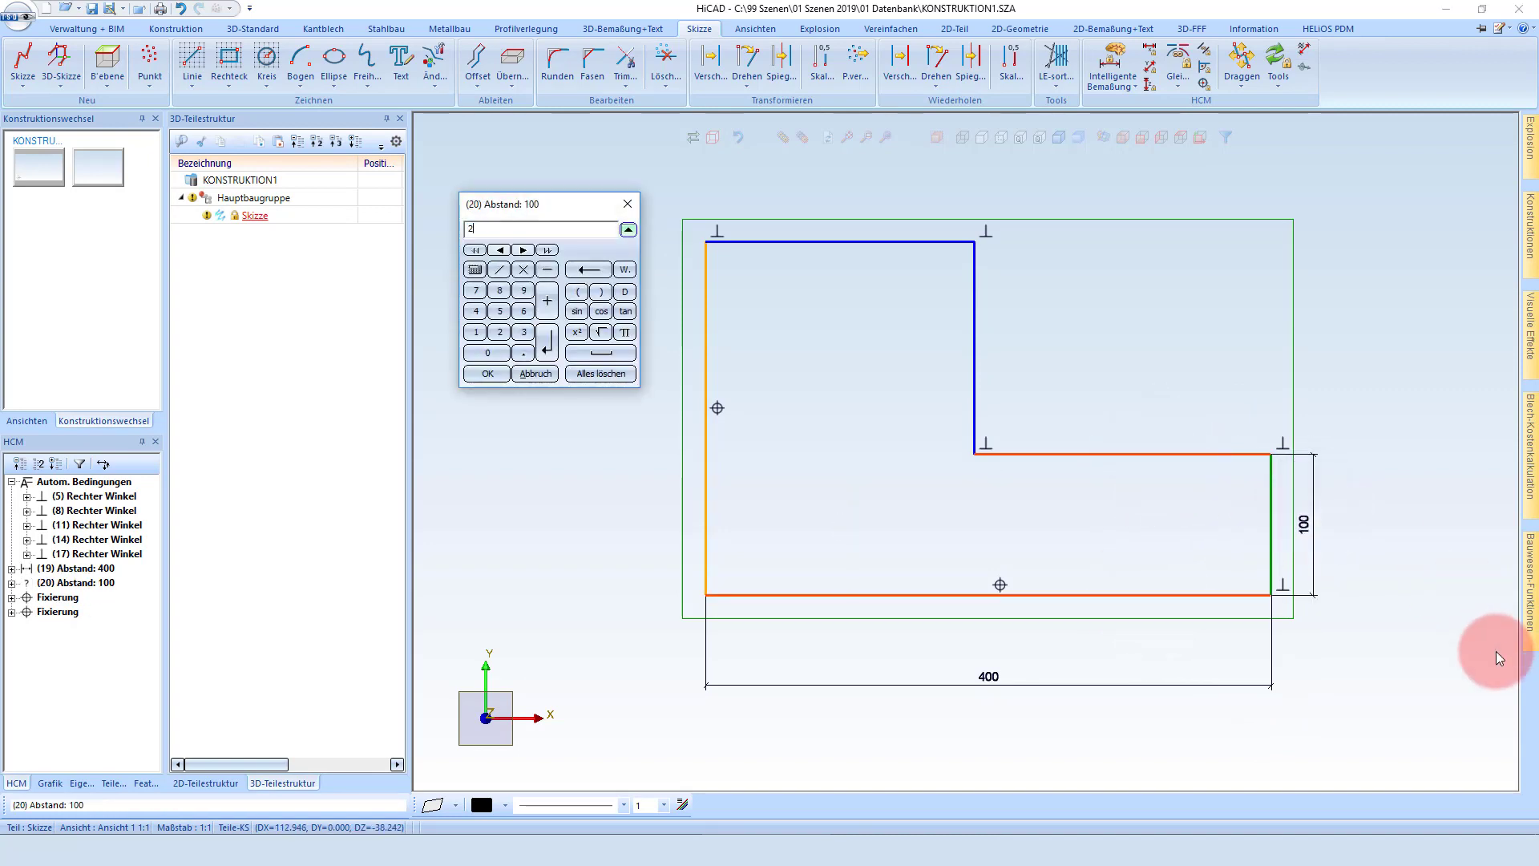
pyautogui.write('50')
pyautogui.press('Return')
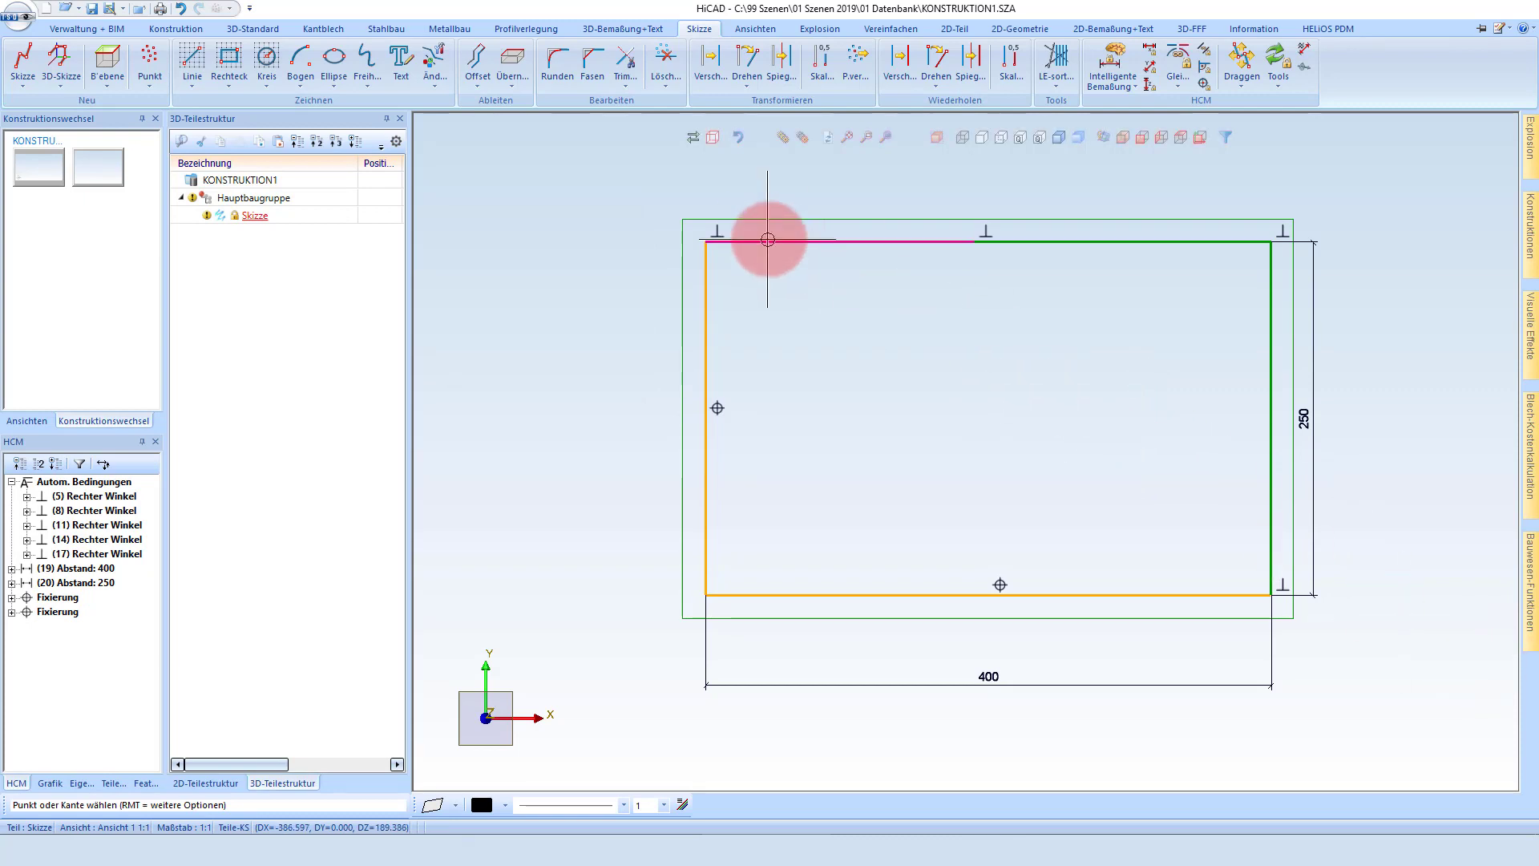
pyautogui.click(761, 257)
pyautogui.click(783, 594)
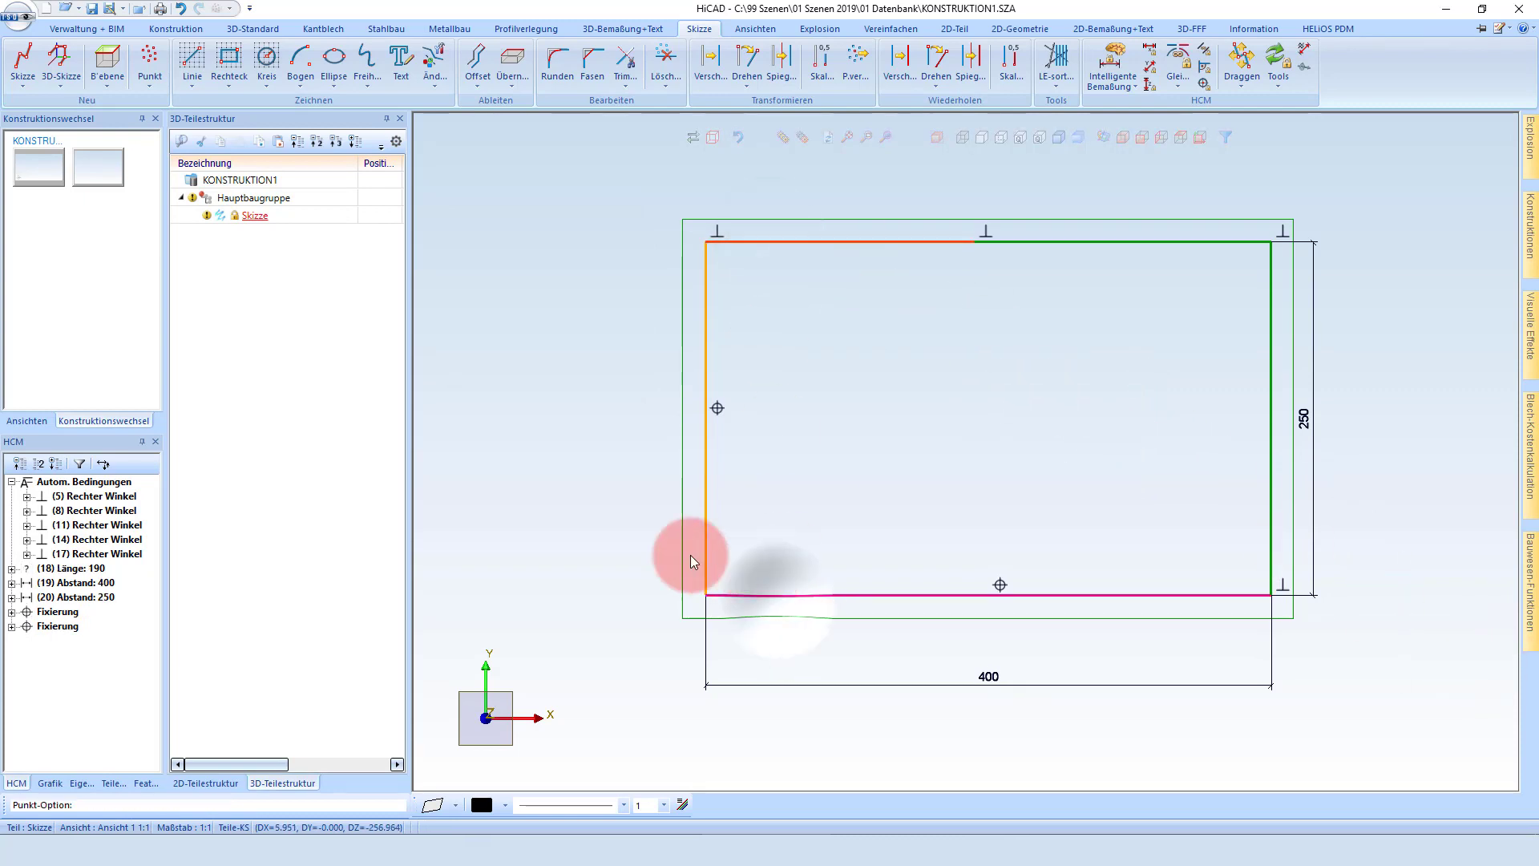
pyautogui.click(620, 540)
pyautogui.write('500')
pyautogui.press('Return')
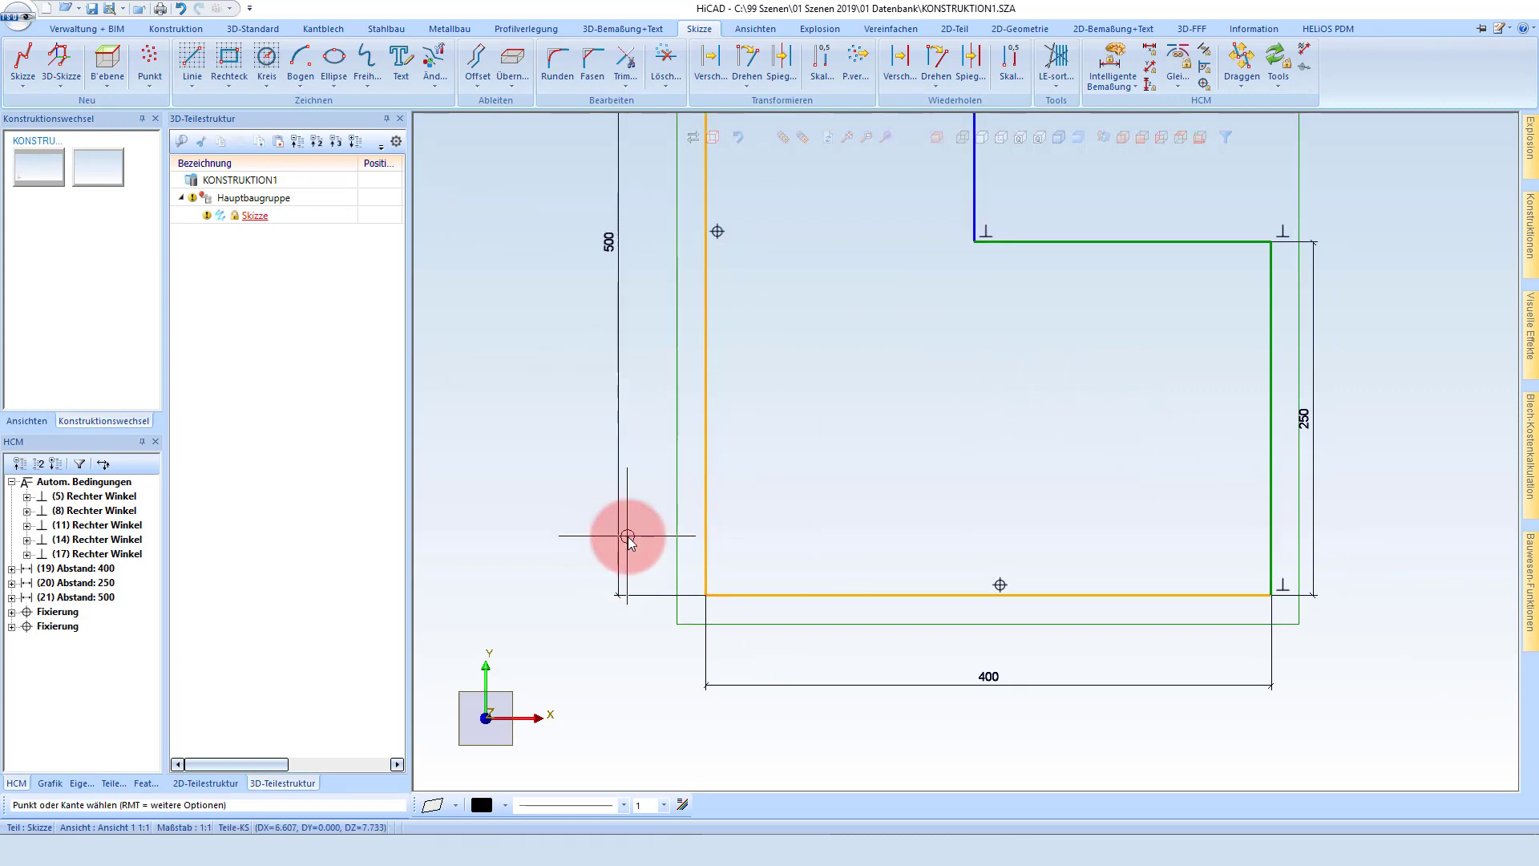
# Begin a top-width dimension between the left edge and inner vertical edge.
pyautogui.scroll(1, 806, 345)
pyautogui.scroll(1, 815, 378)
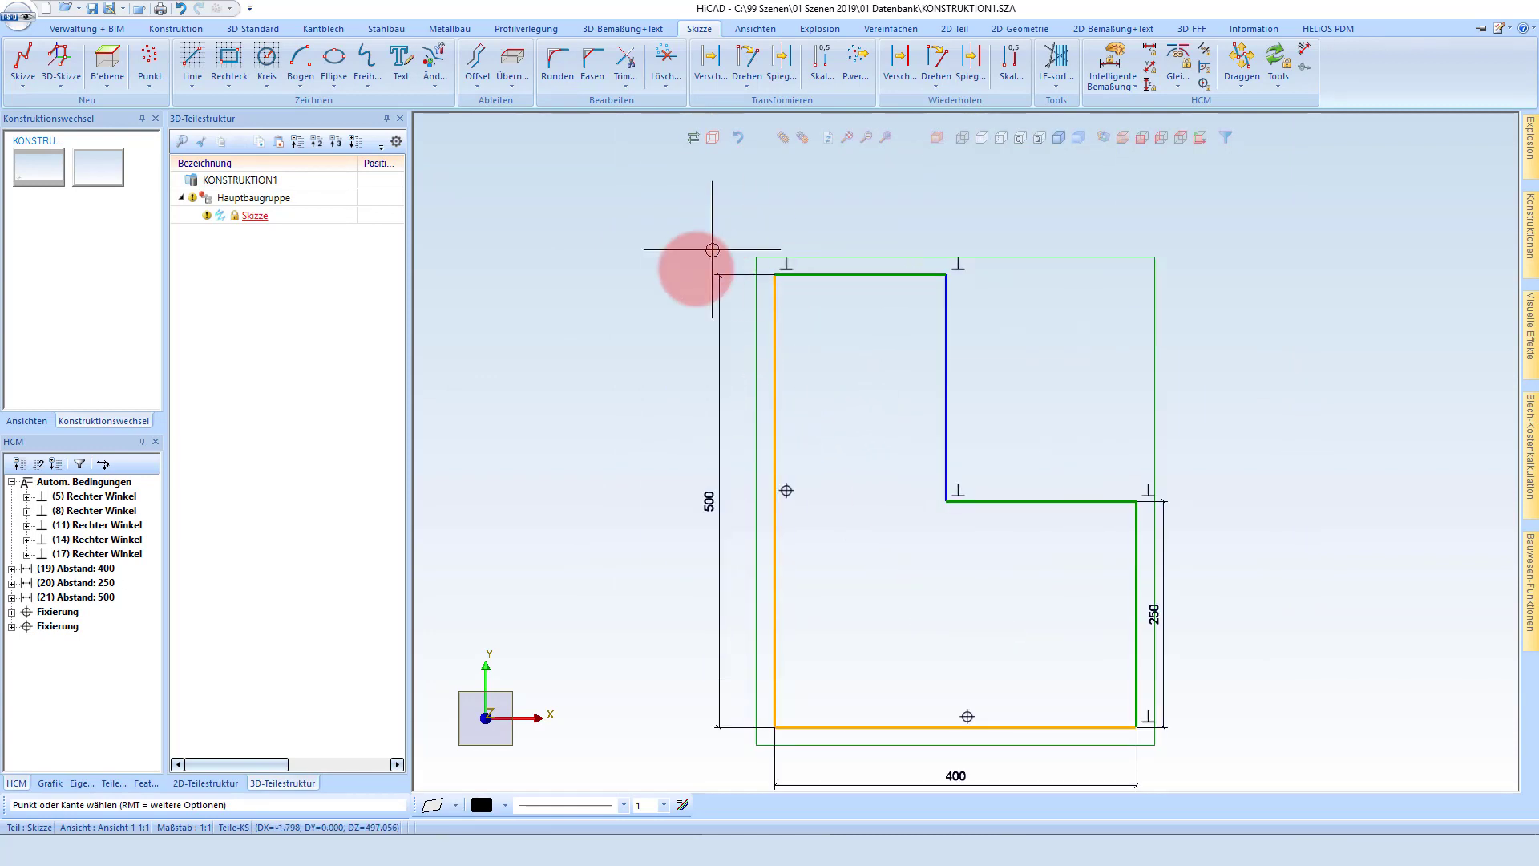
pyautogui.click(774, 439)
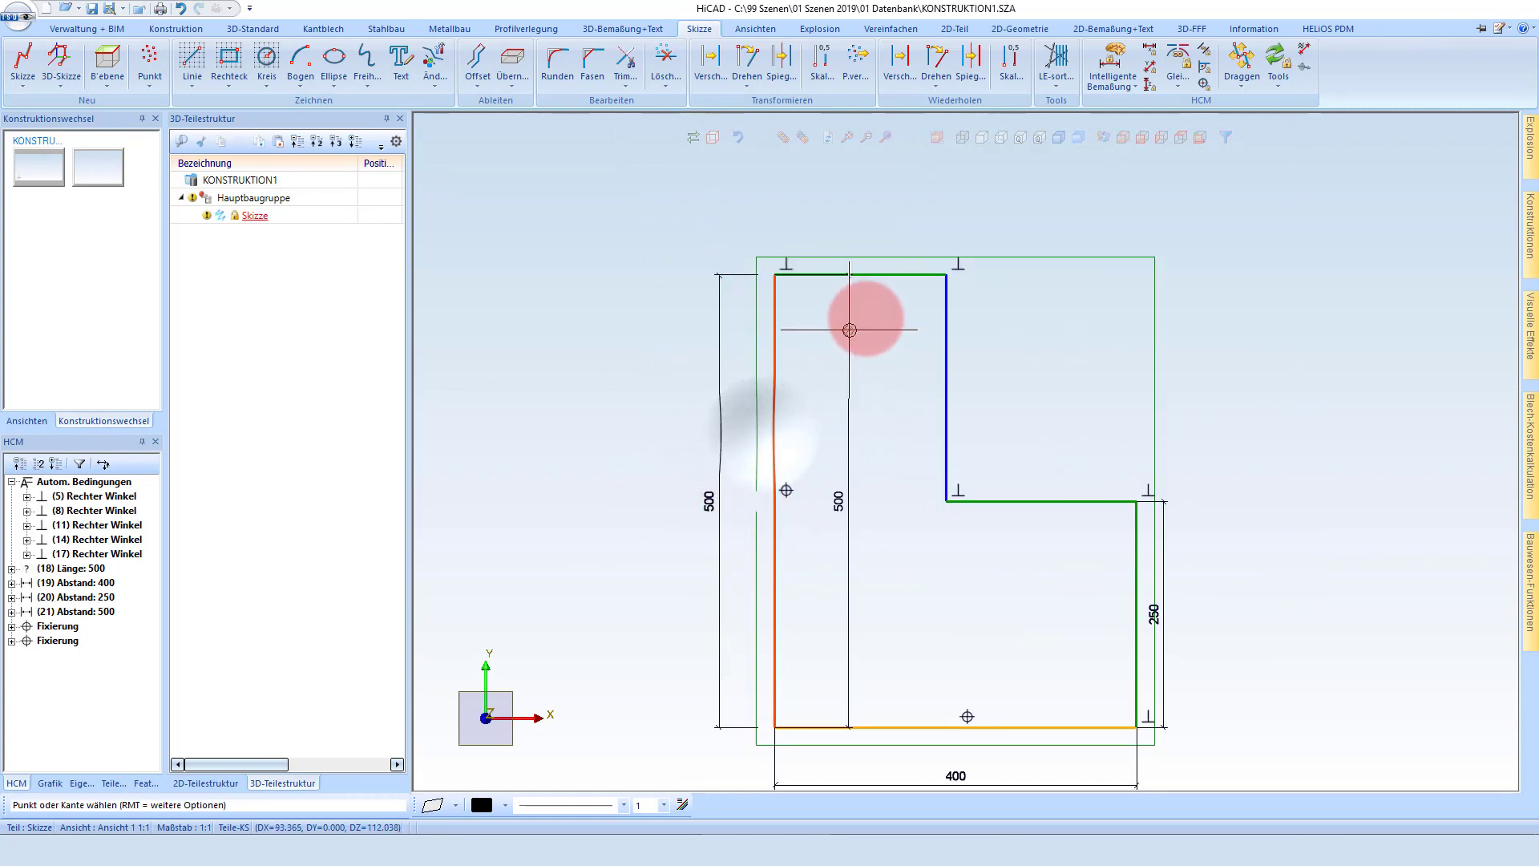
pyautogui.click(929, 303)
# Set the top leg width to 200 and add a second 200 distance, accepting over-constraint.
pyautogui.click(914, 215)
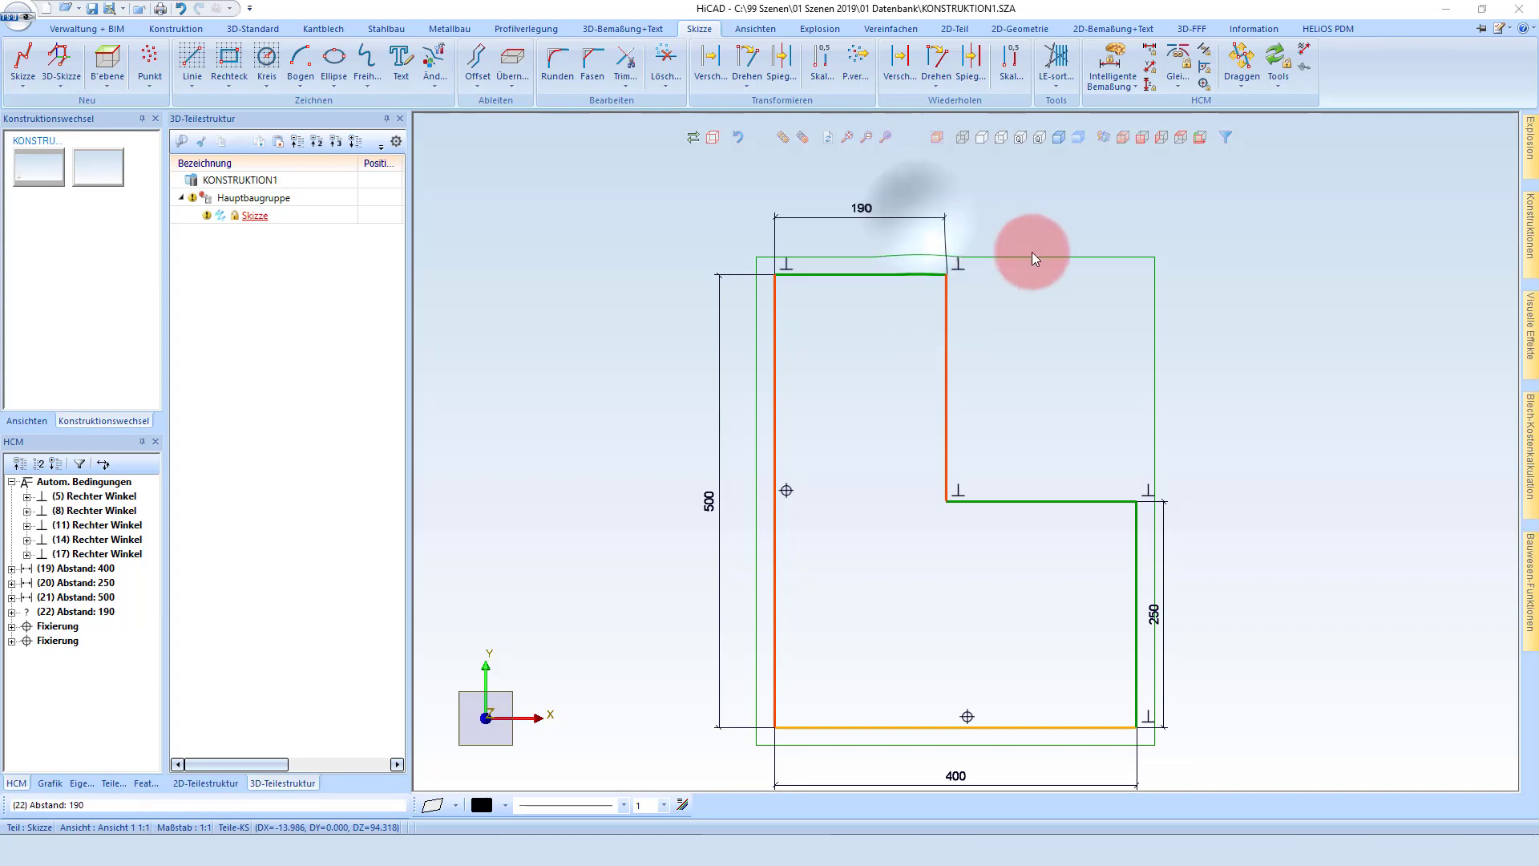
pyautogui.write('200')
pyautogui.press('Return')
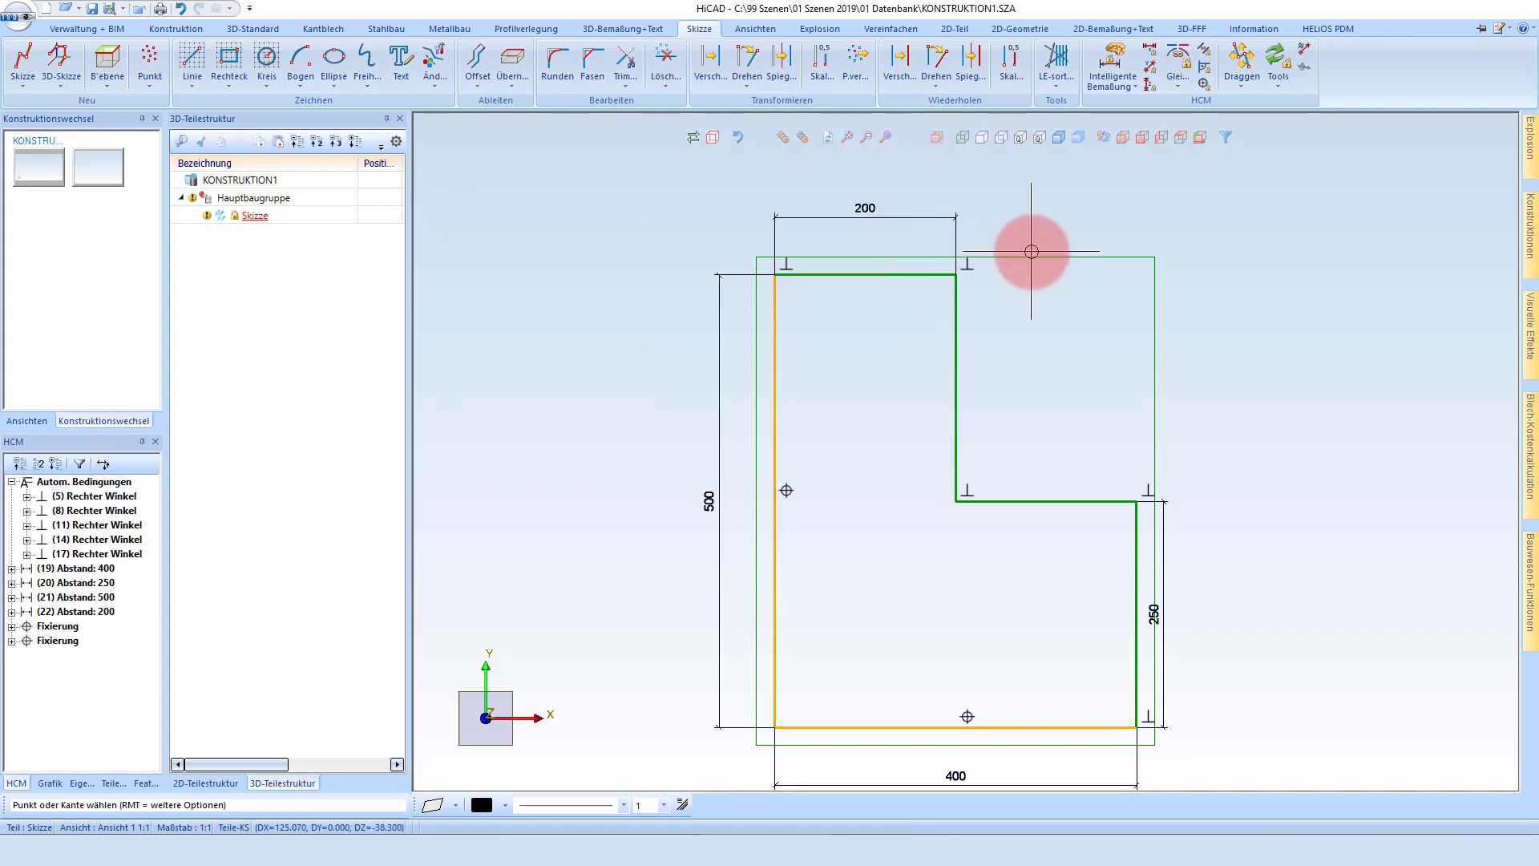
pyautogui.click(953, 441)
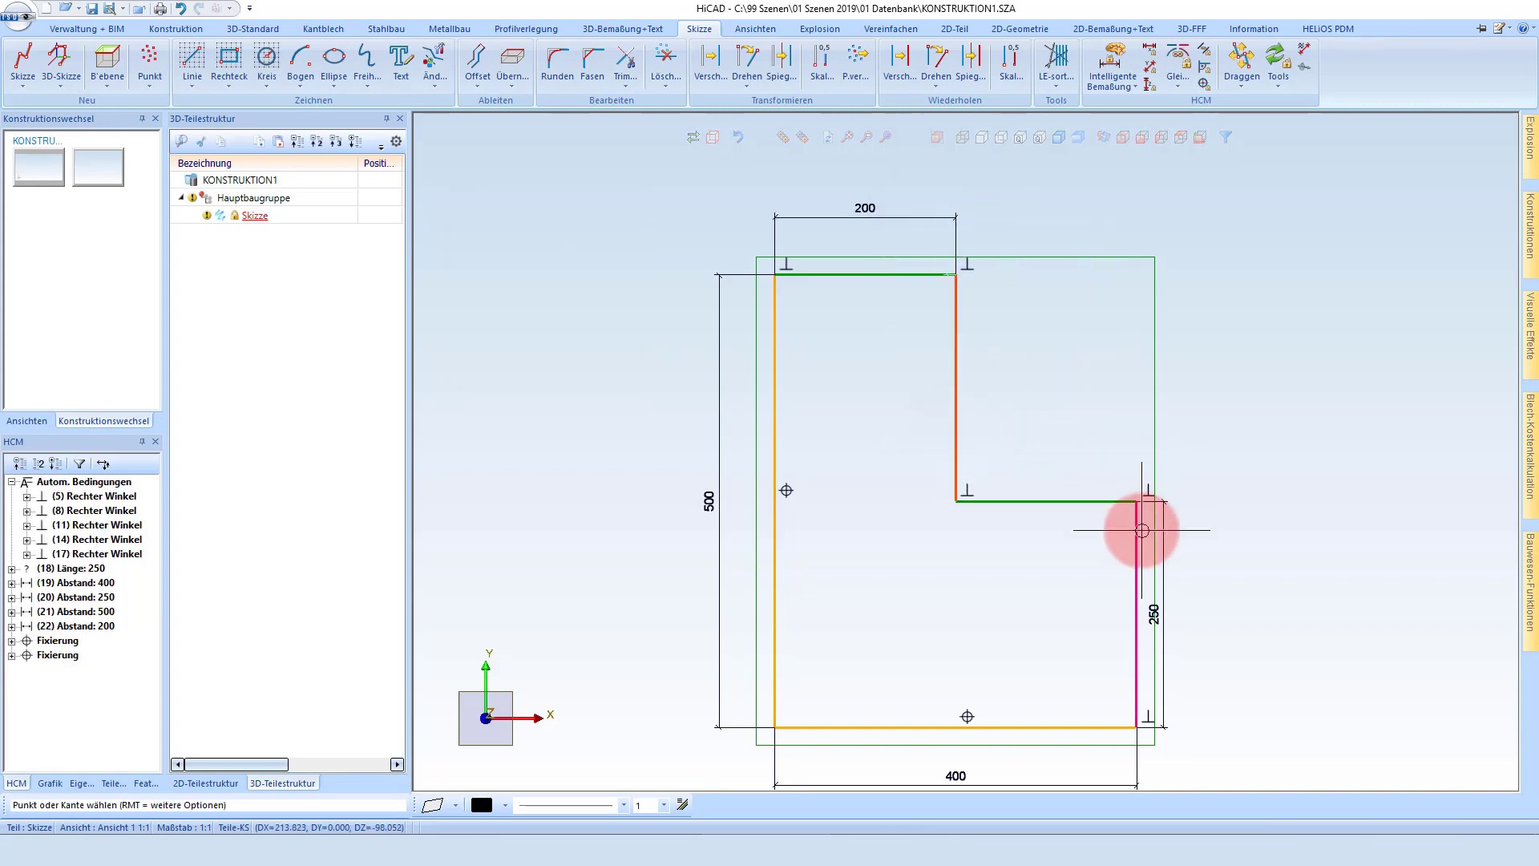
pyautogui.click(1137, 529)
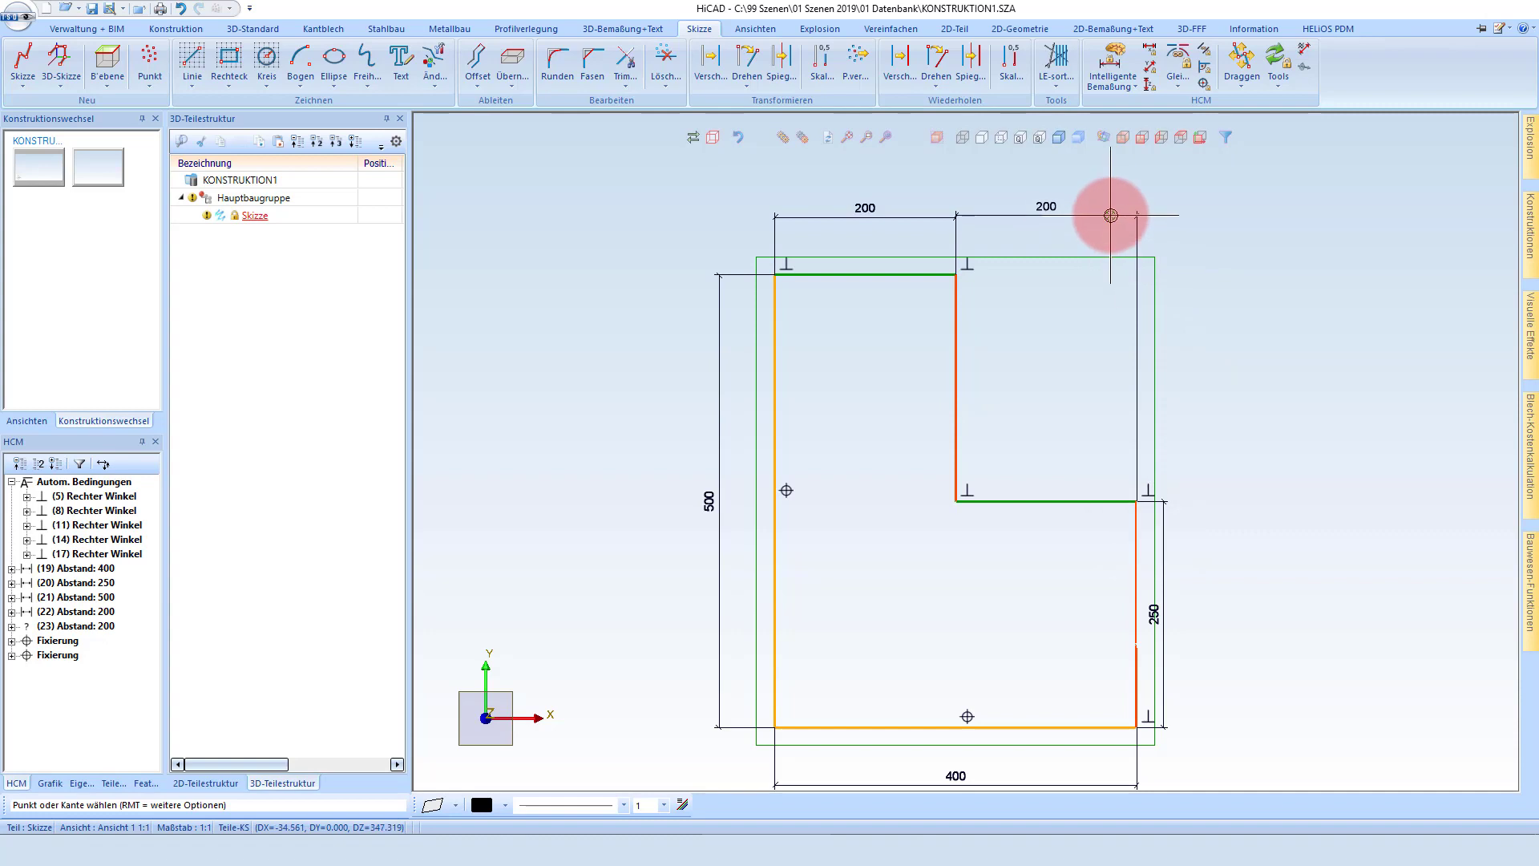
pyautogui.click(1107, 218)
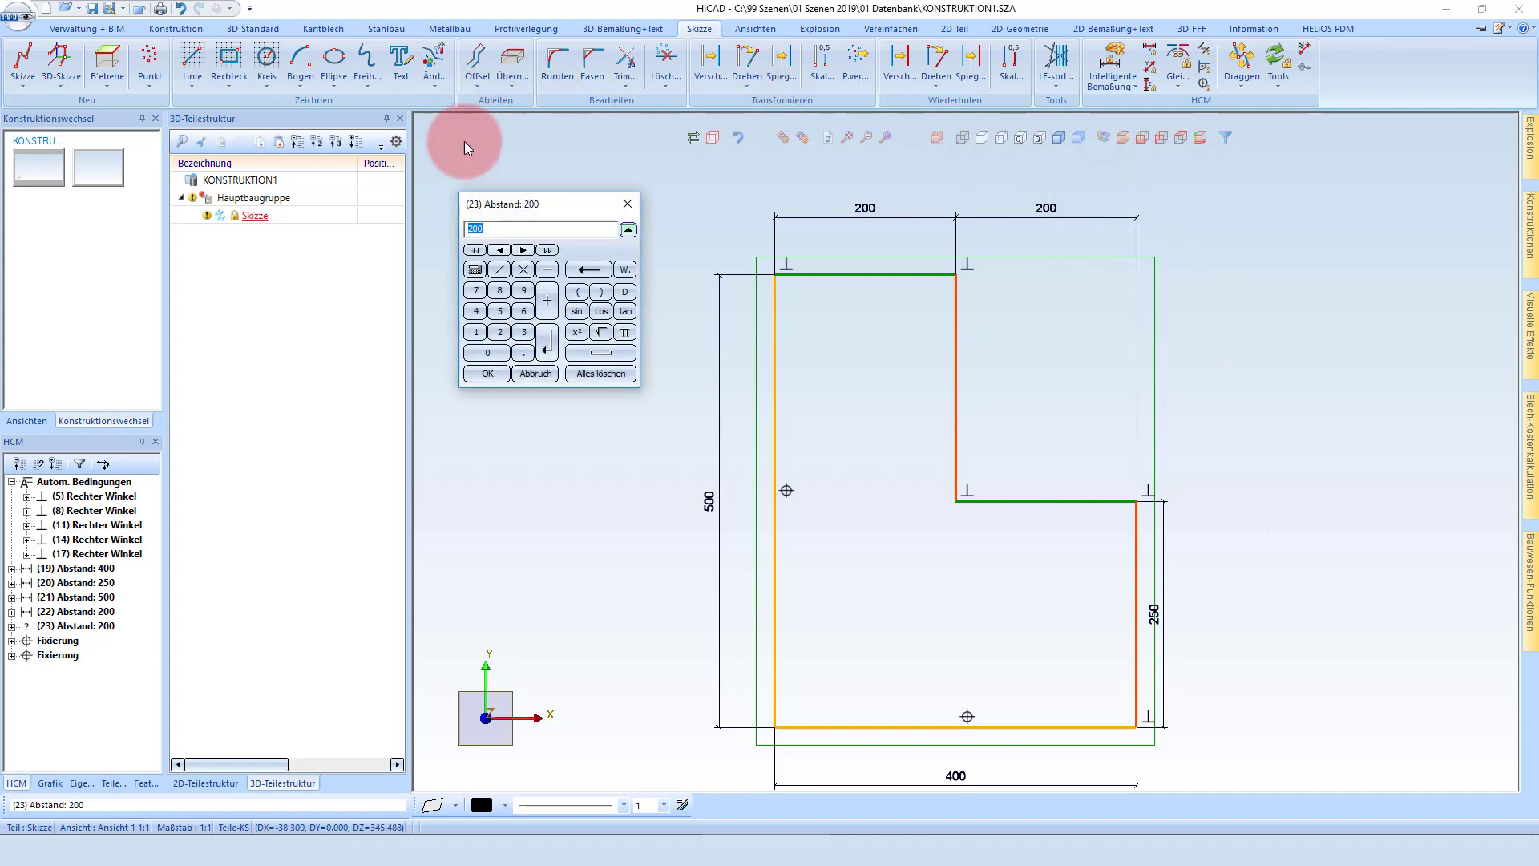
pyautogui.press('Return')
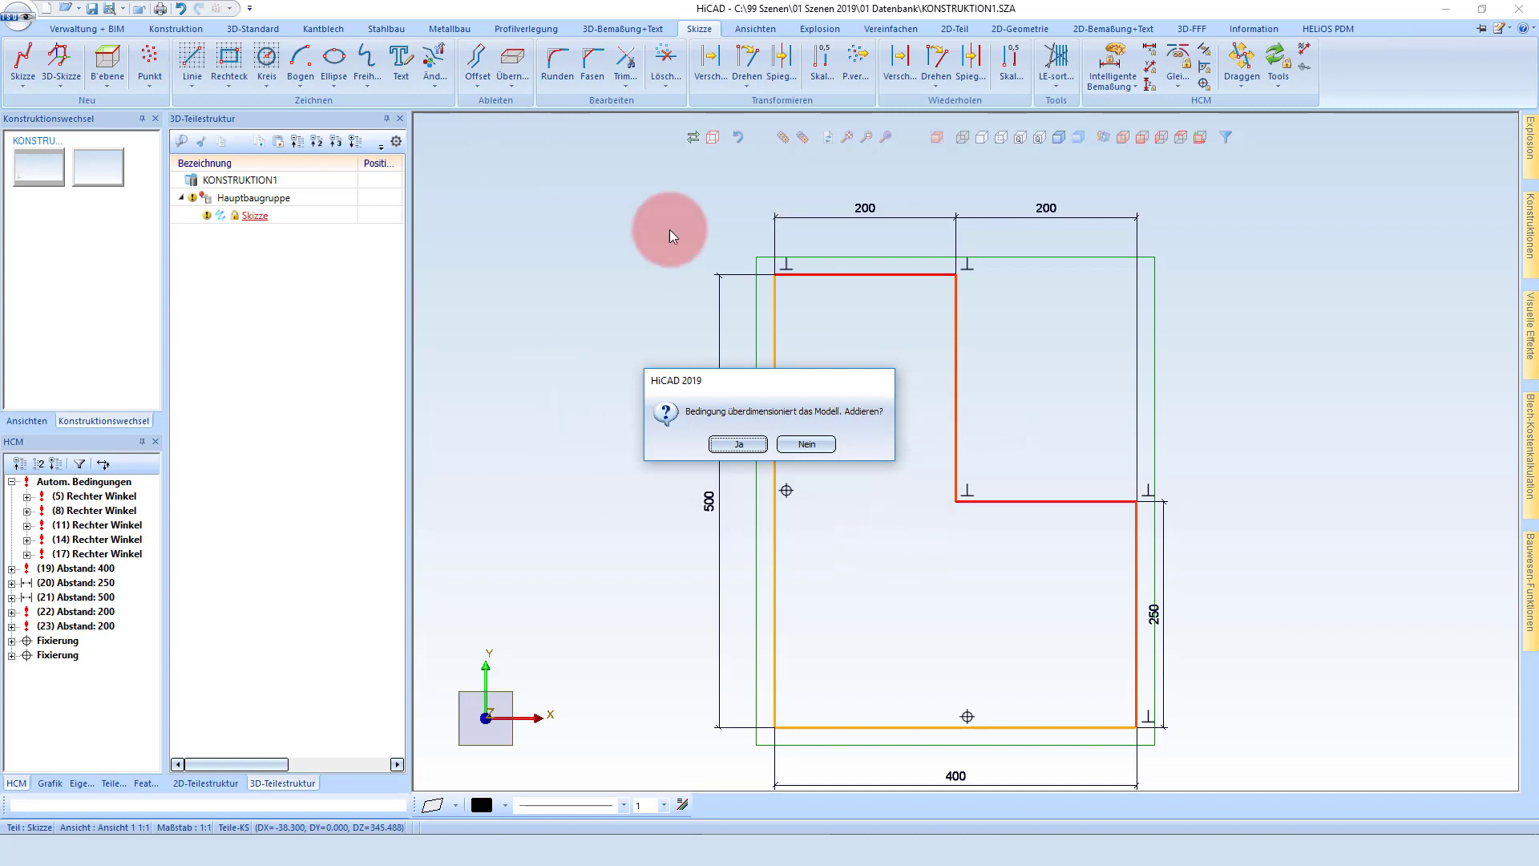
pyautogui.click(739, 444)
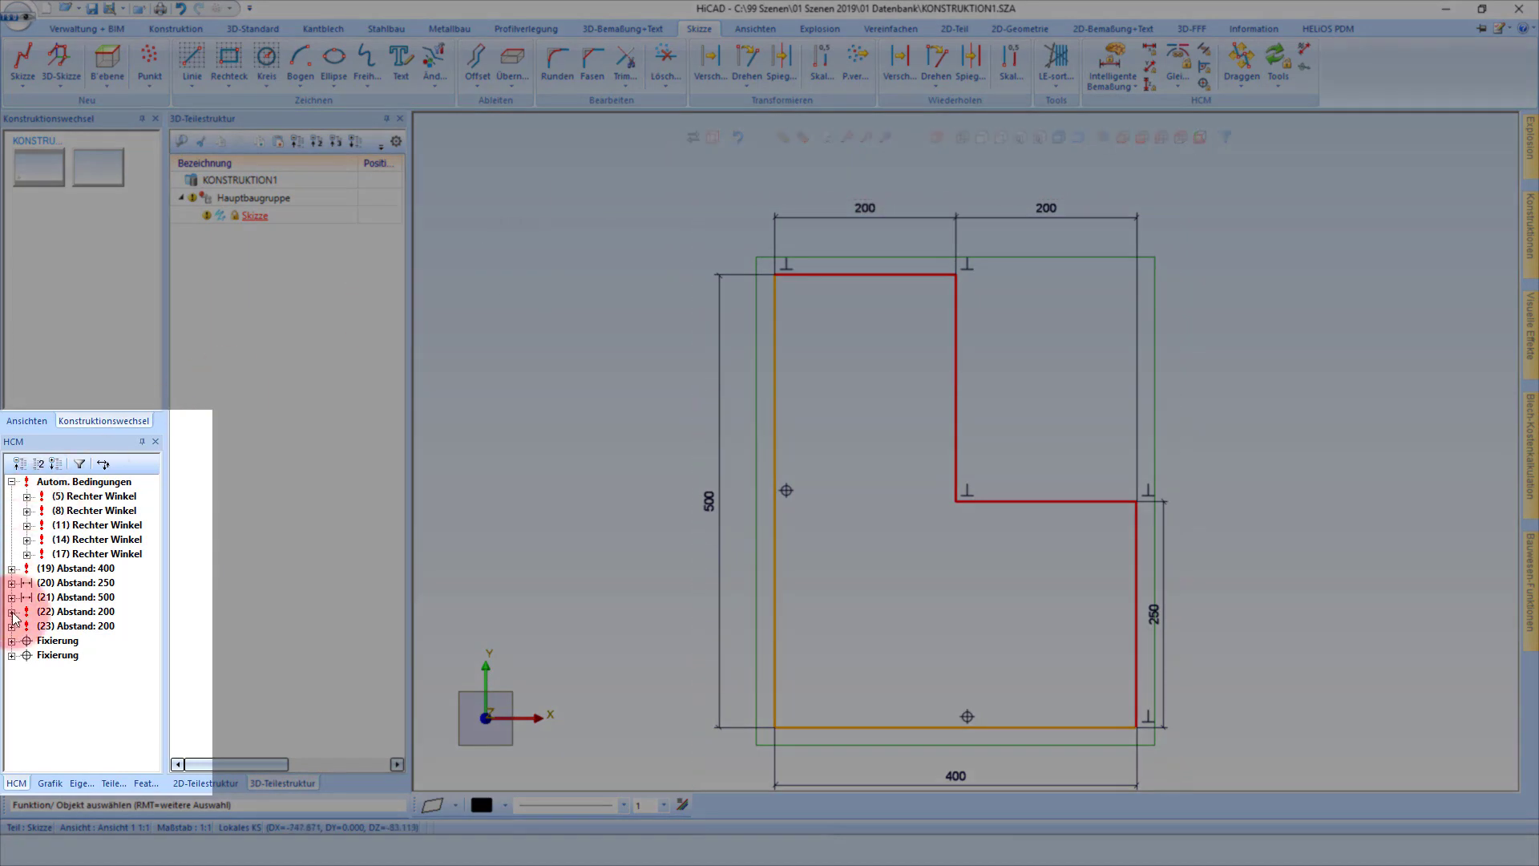
# Select the redundant (23) Abstand: 200 constraint and open its context menu.
pyautogui.click(66, 629)
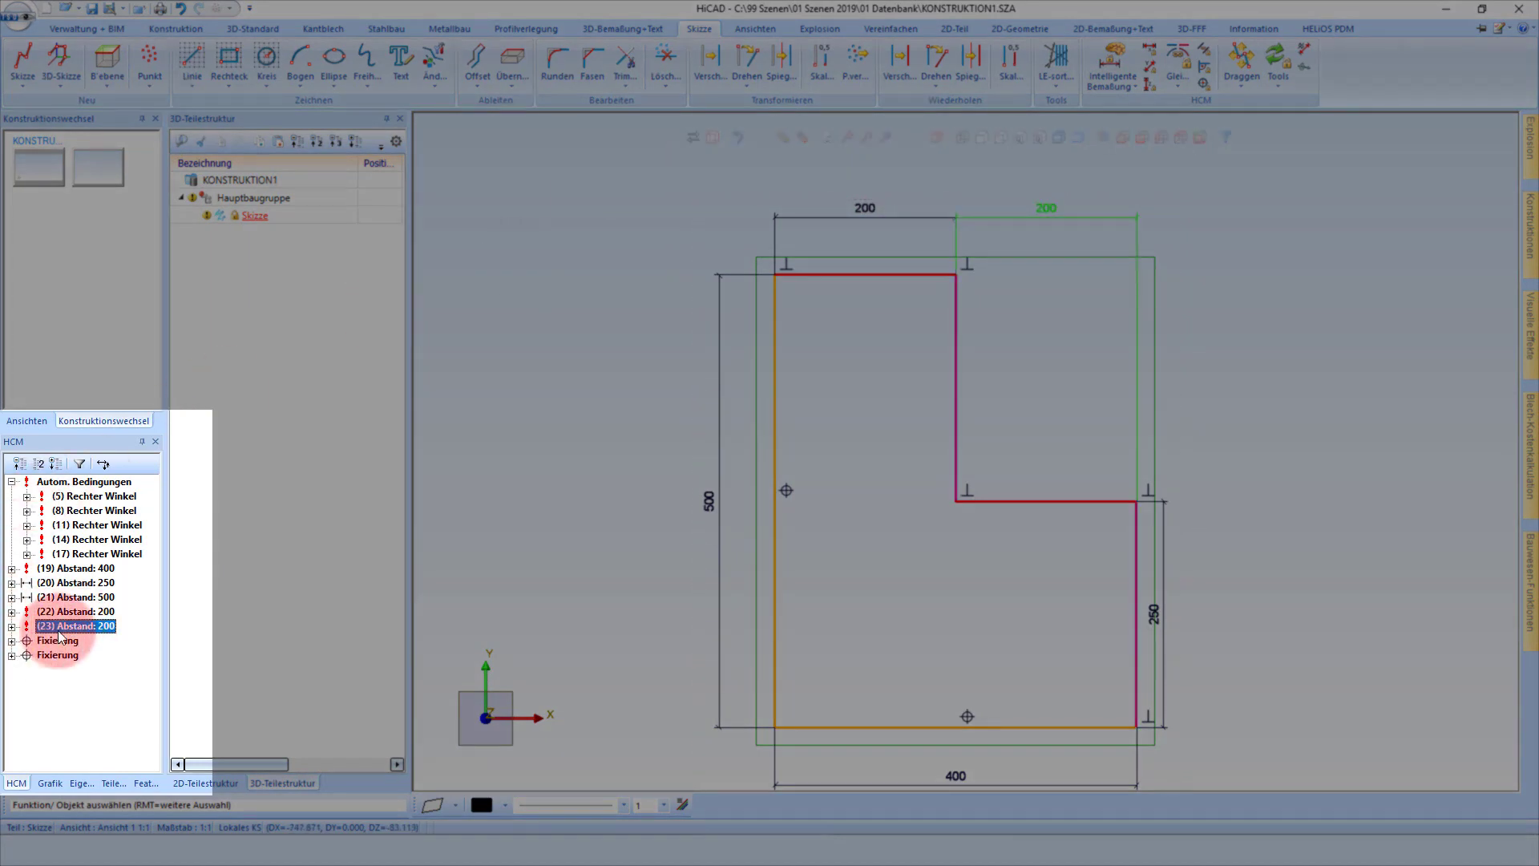
pyautogui.click(104, 464)
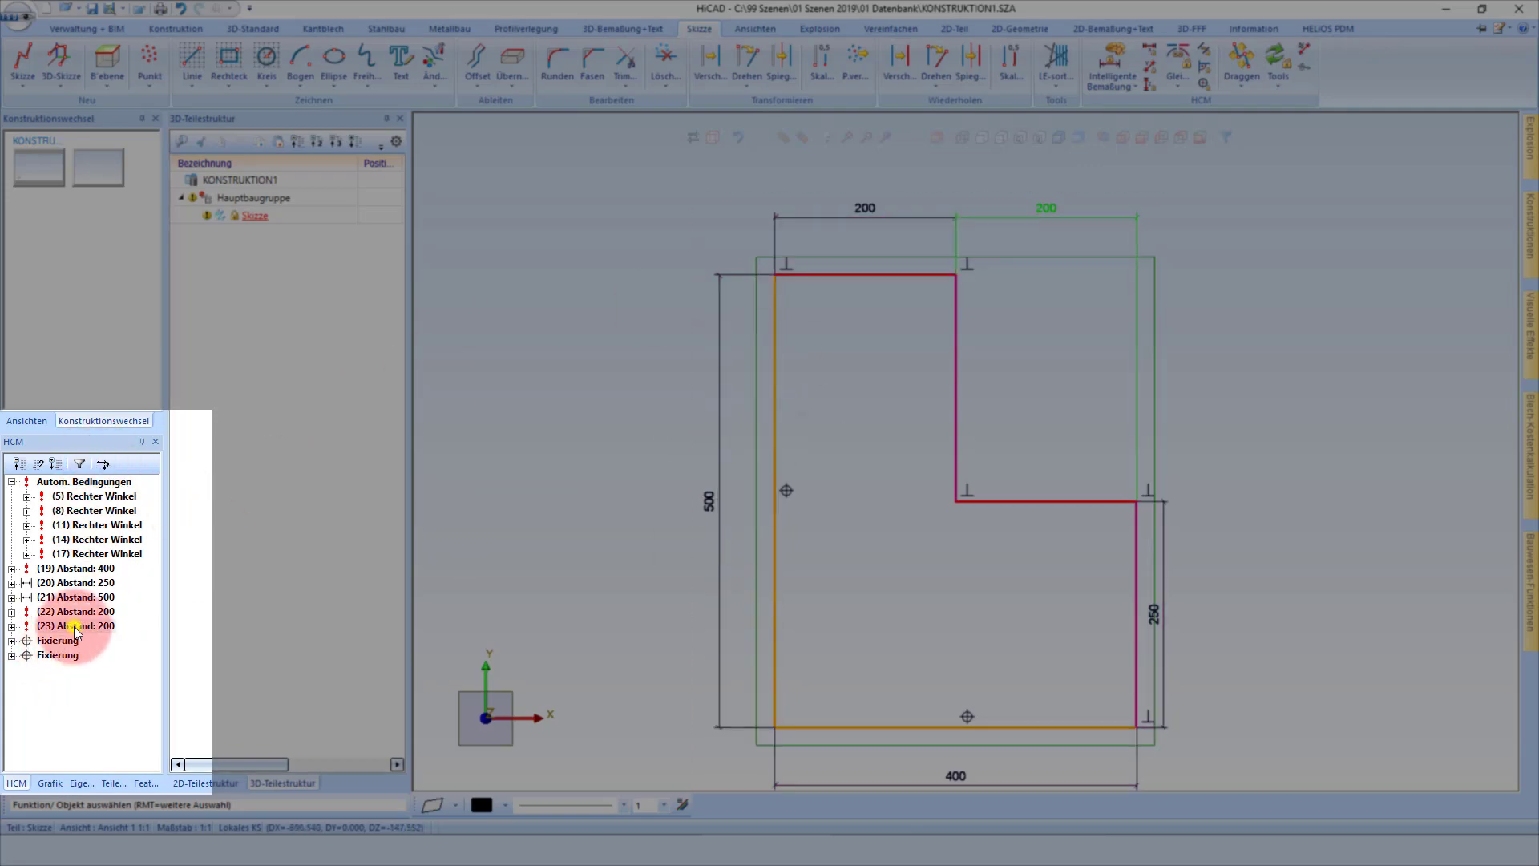
pyautogui.rightClick(74, 631)
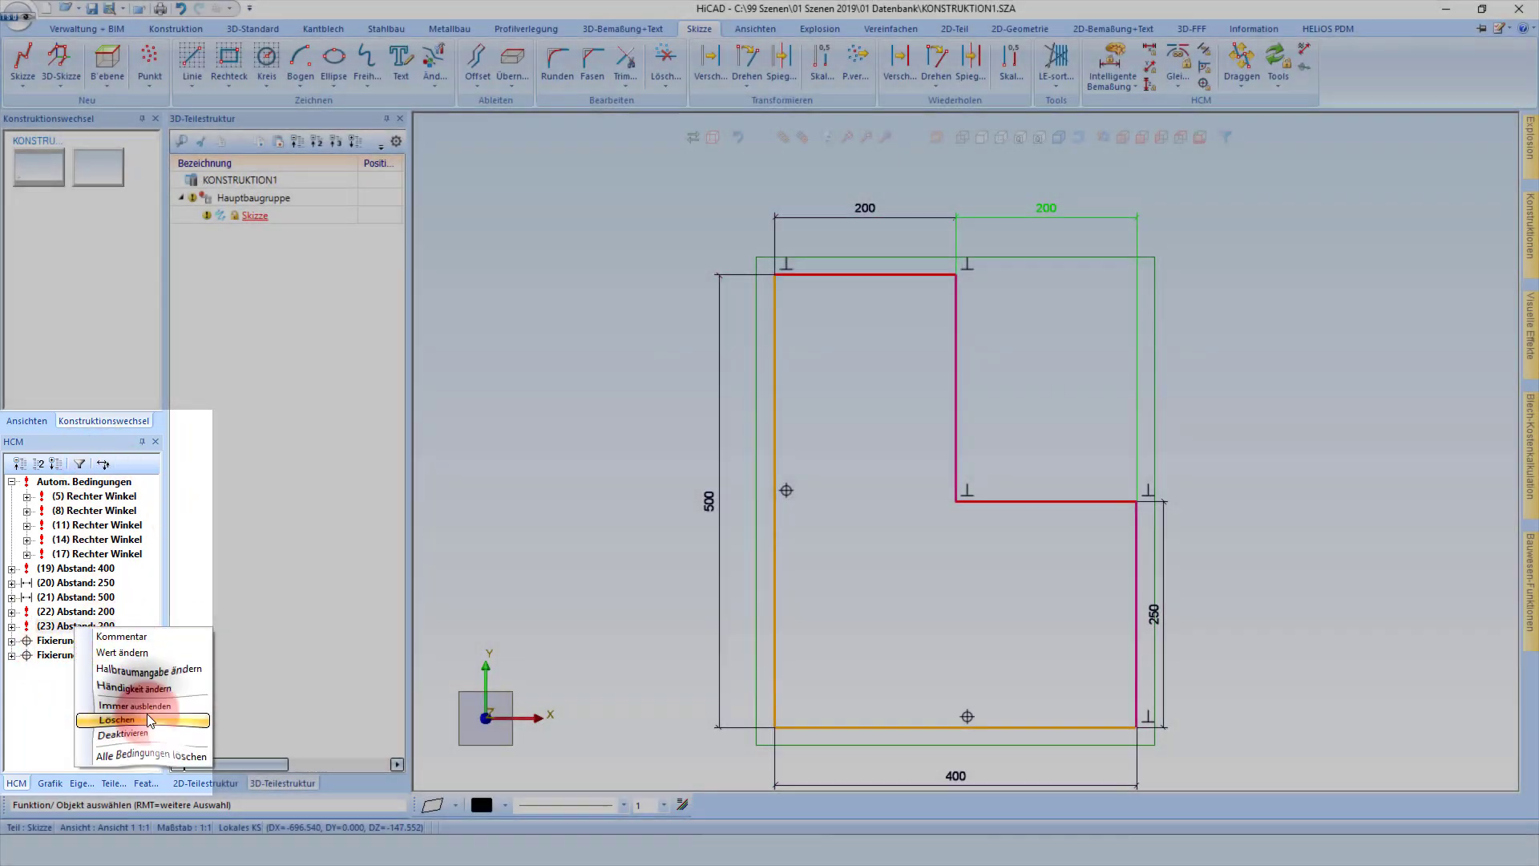
pyautogui.click(147, 713)
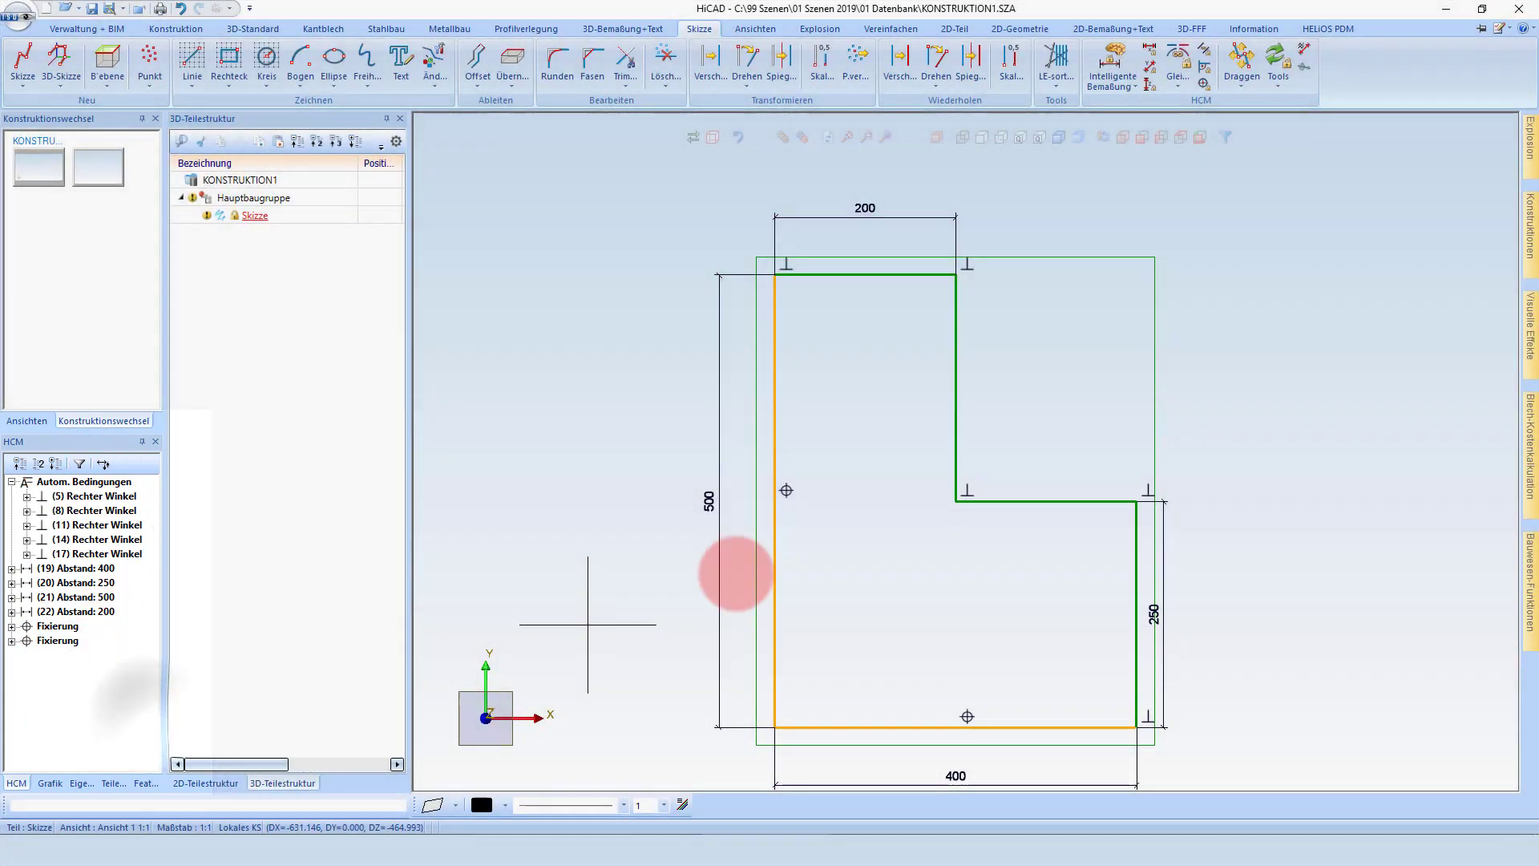
pyautogui.scroll(-2, 869, 378)
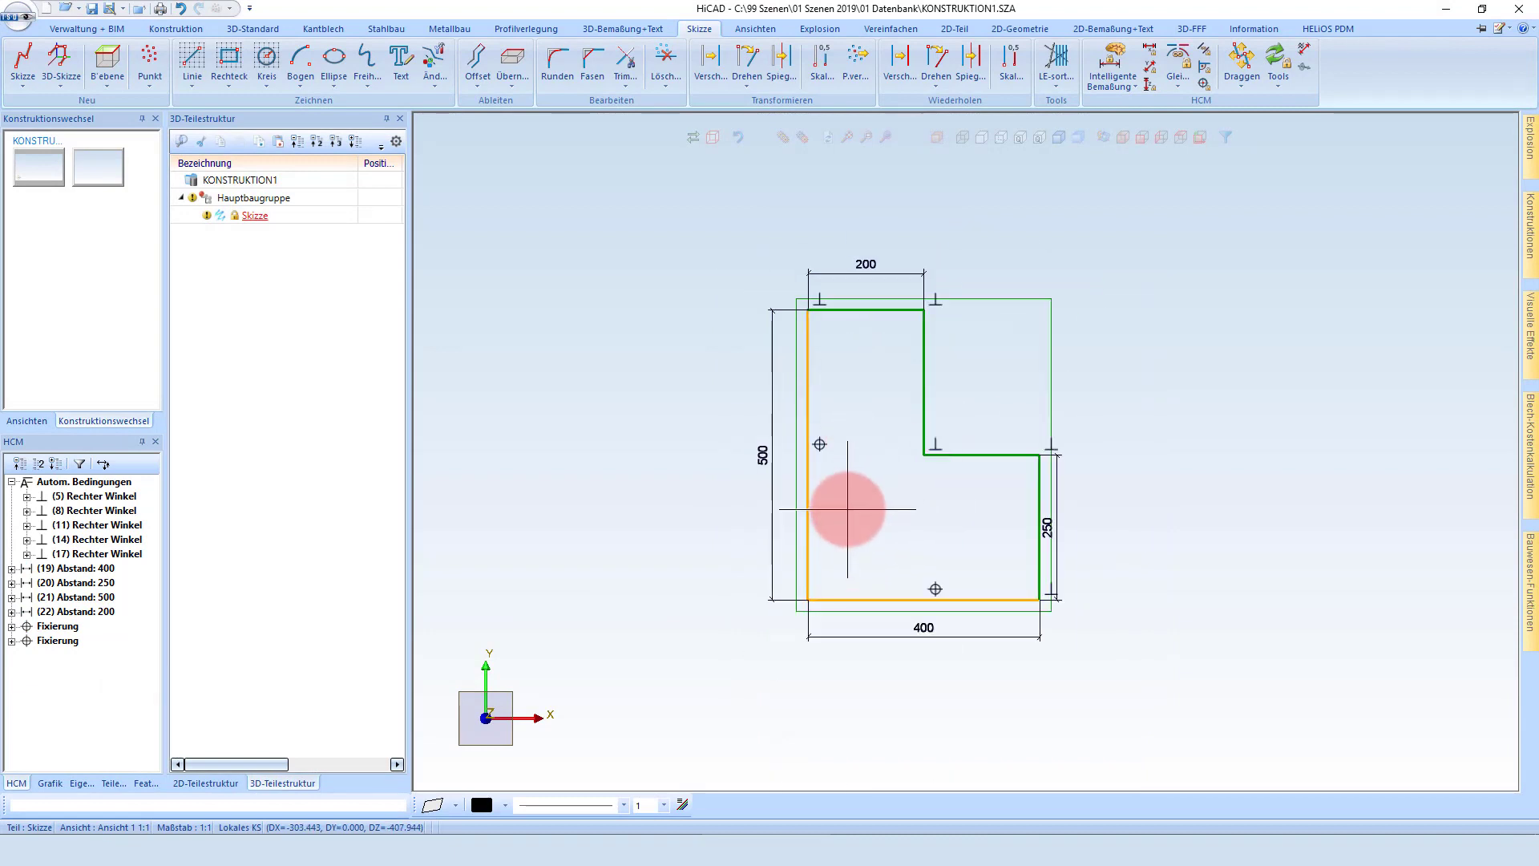
pyautogui.scroll(2, 902, 513)
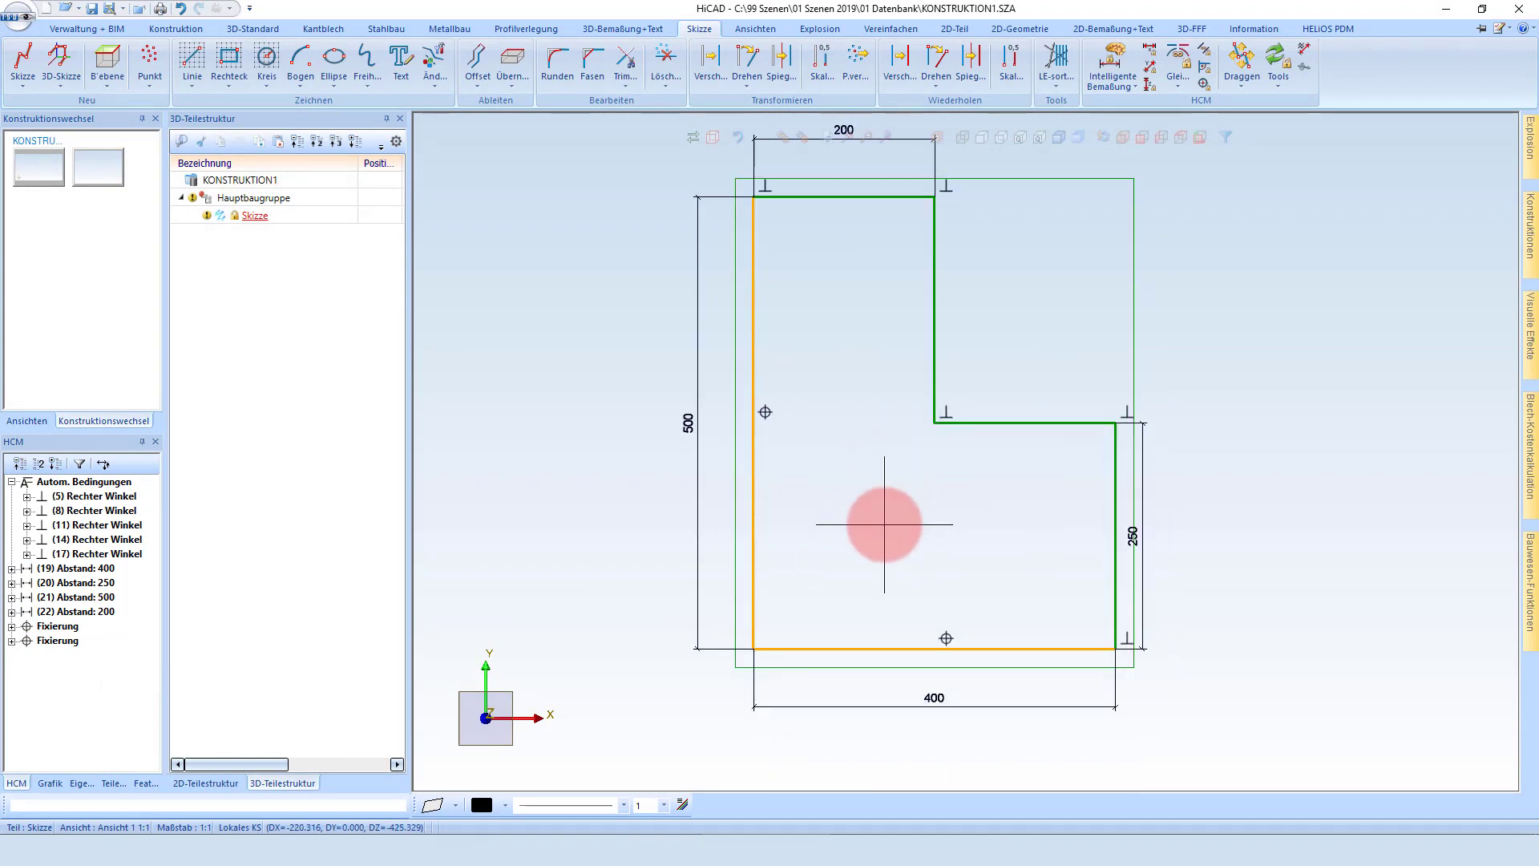
pyautogui.rightClick(60, 631)
pyautogui.click(124, 676)
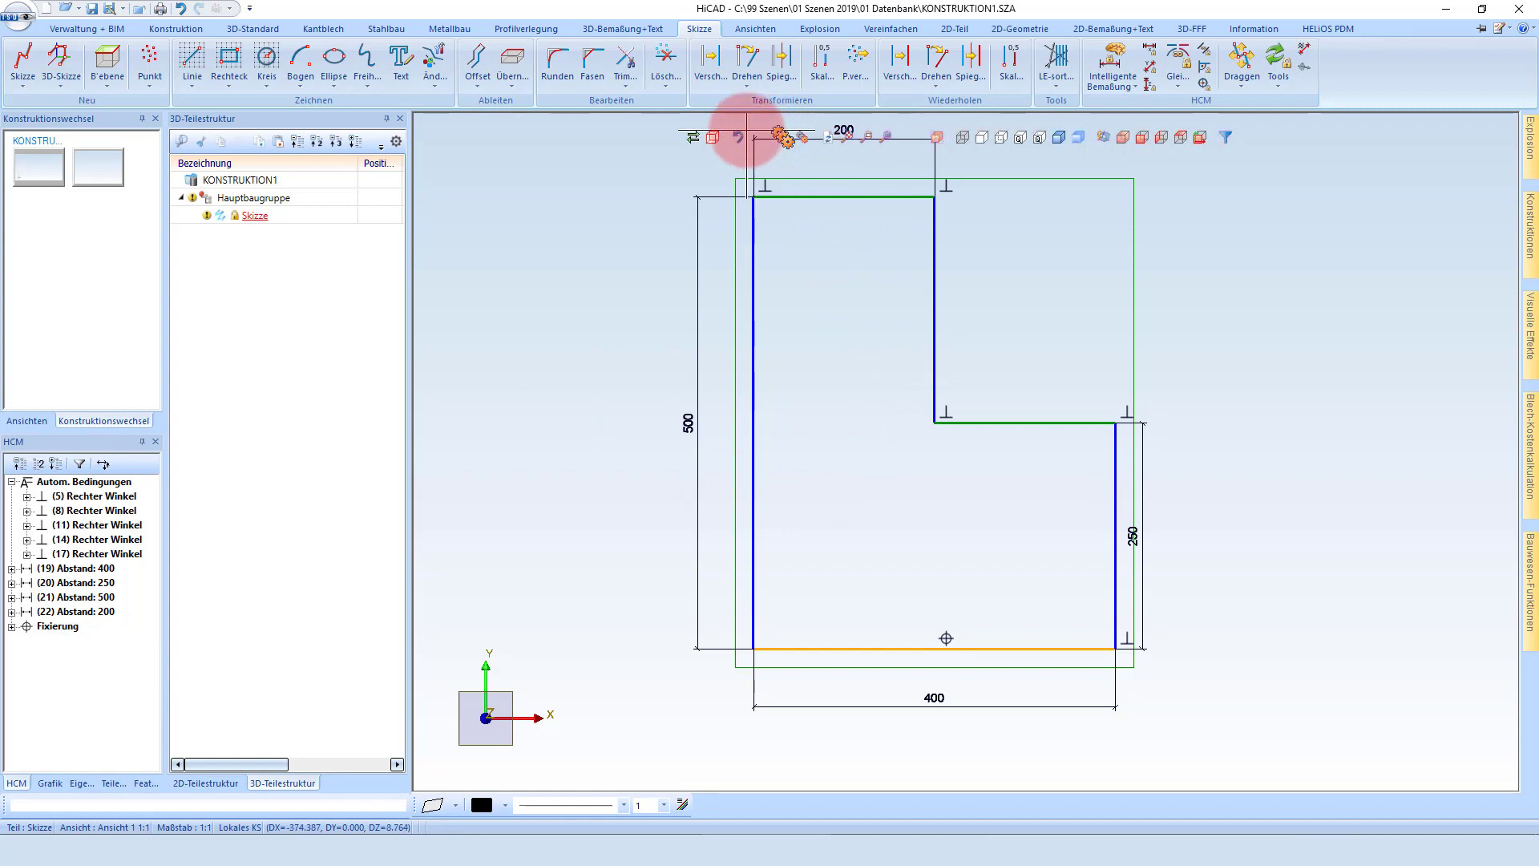
pyautogui.click(742, 138)
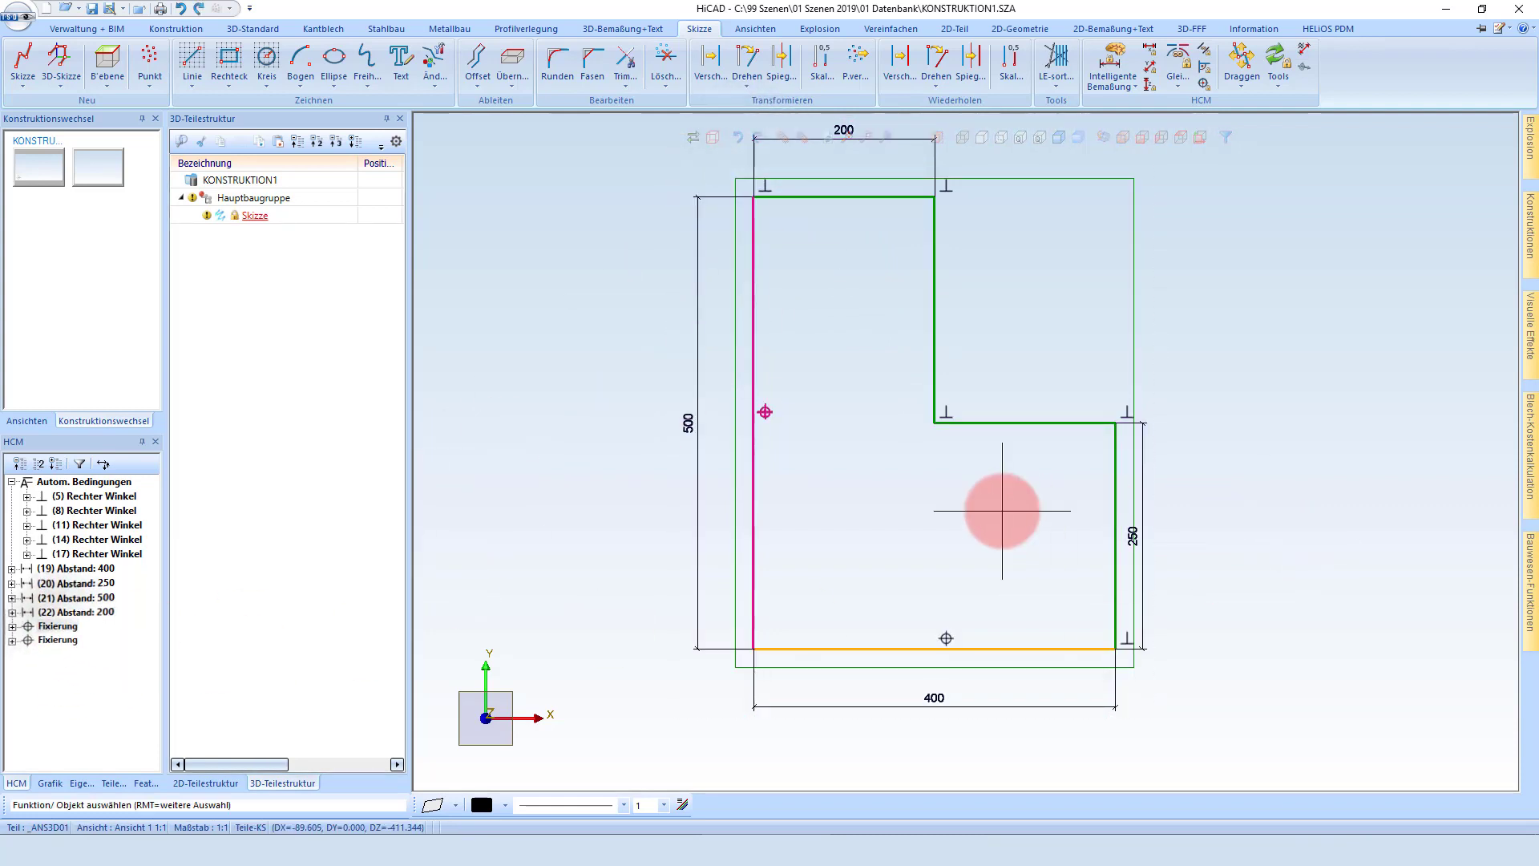
pyautogui.scroll(-1, 1002, 509)
# Rotate the view into 3D and open the sketch's context menu.
pyautogui.moveTo(1109, 157); pyautogui.dragTo(718, 429)
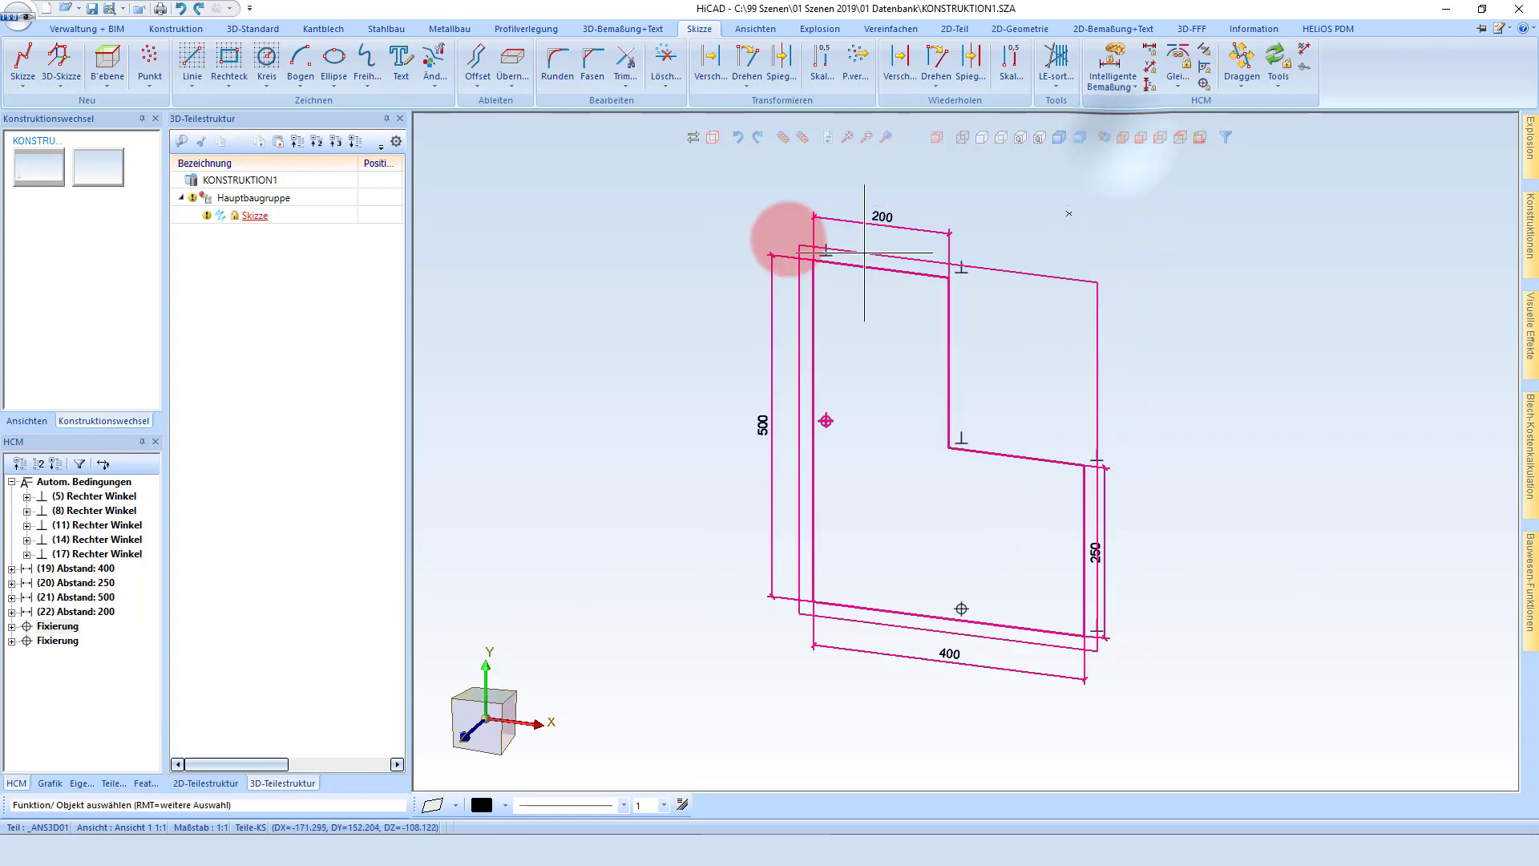
pyautogui.rightClick(797, 369)
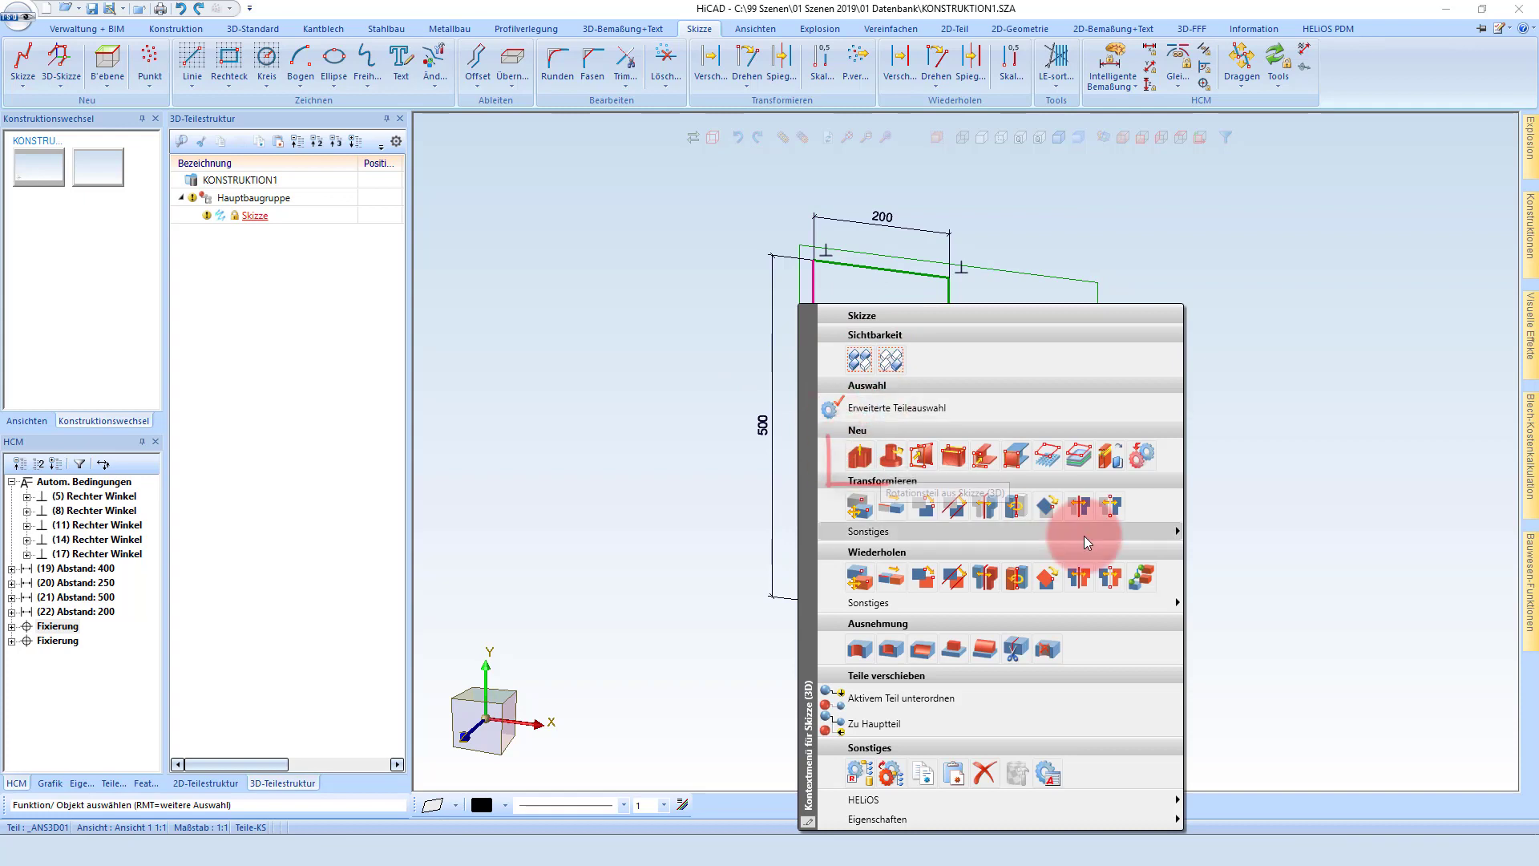
pyautogui.moveTo(868, 531)
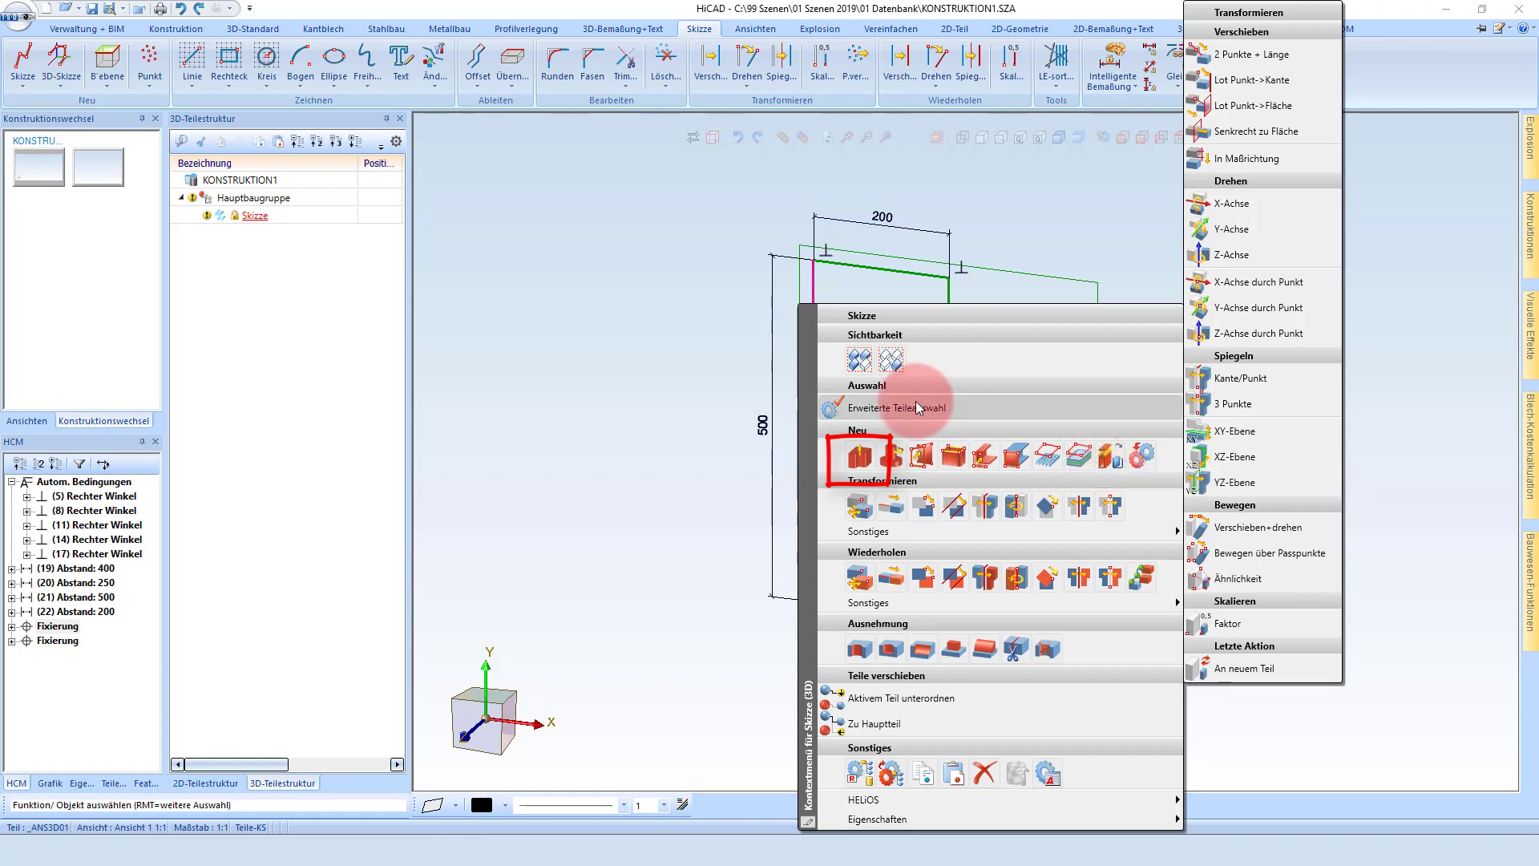
# Start a new translation part from the sketch with end height 250.
pyautogui.click(857, 454)
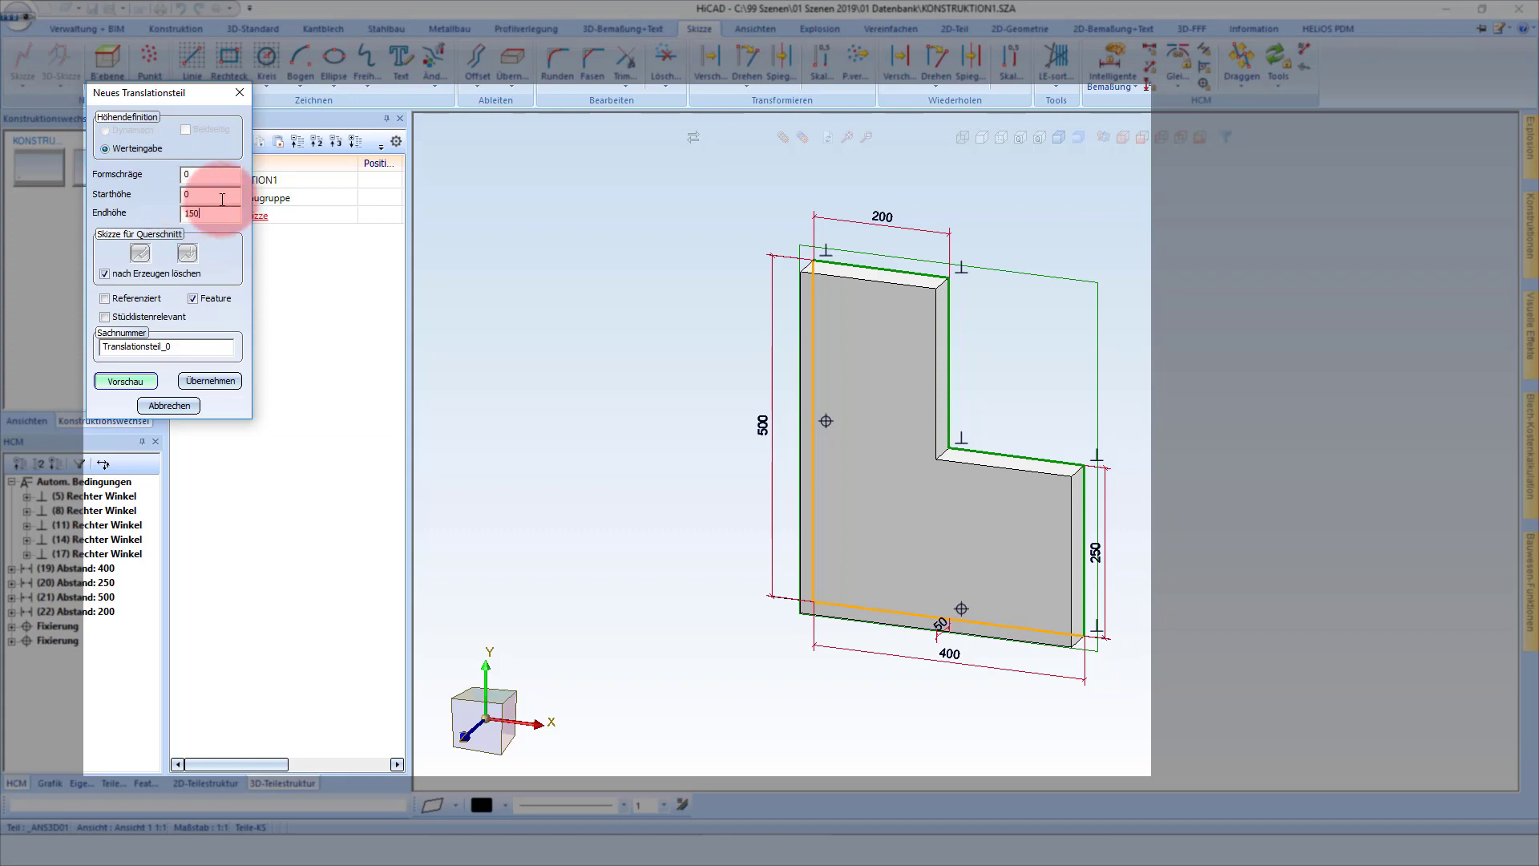
pyautogui.write('0')
pyautogui.press('Return')
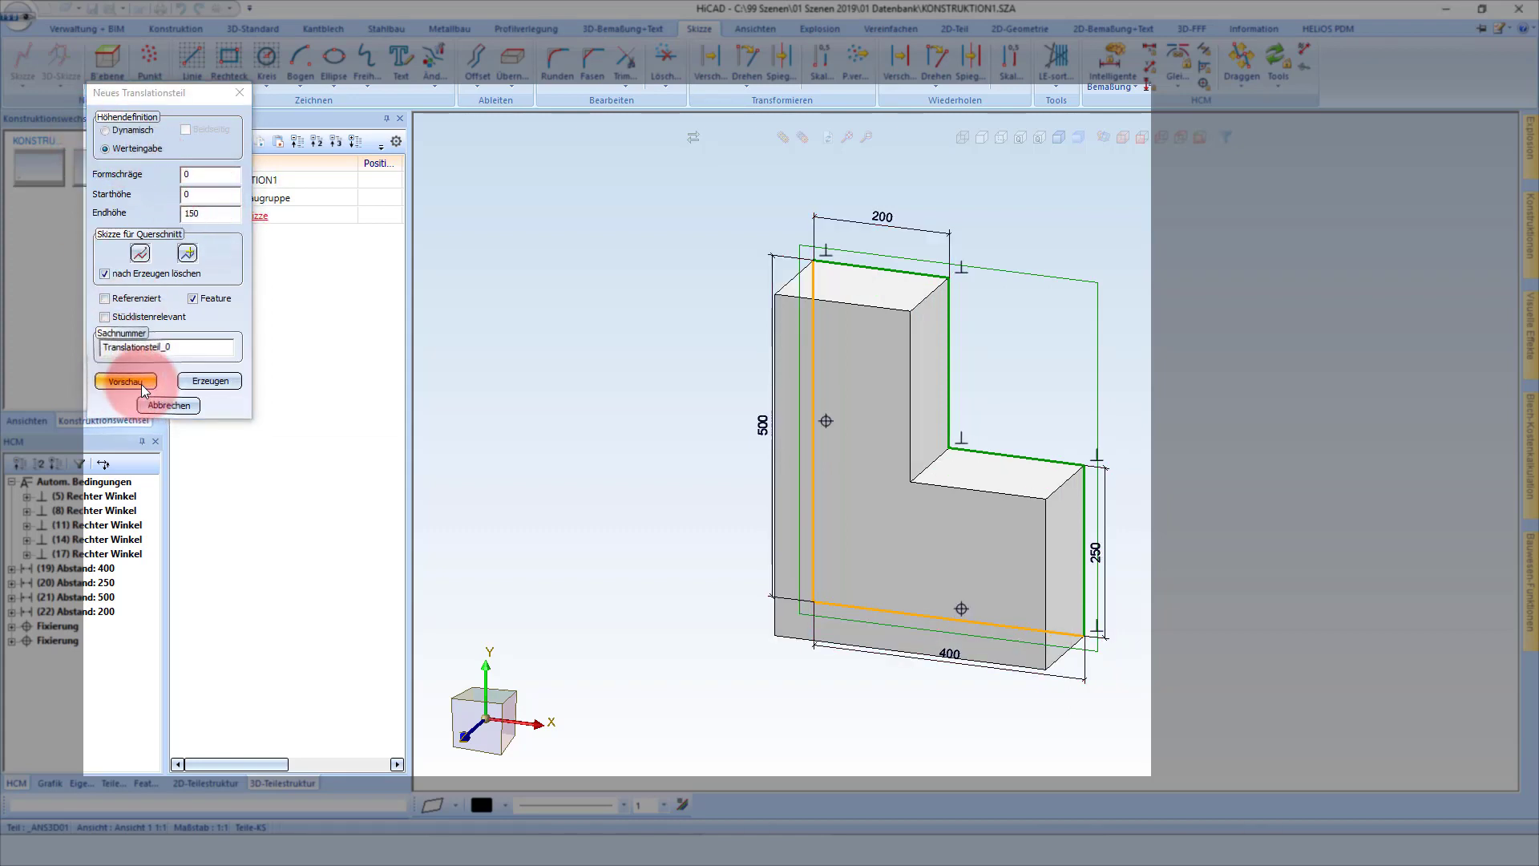
pyautogui.click(207, 210)
pyautogui.doubleClick(208, 209)
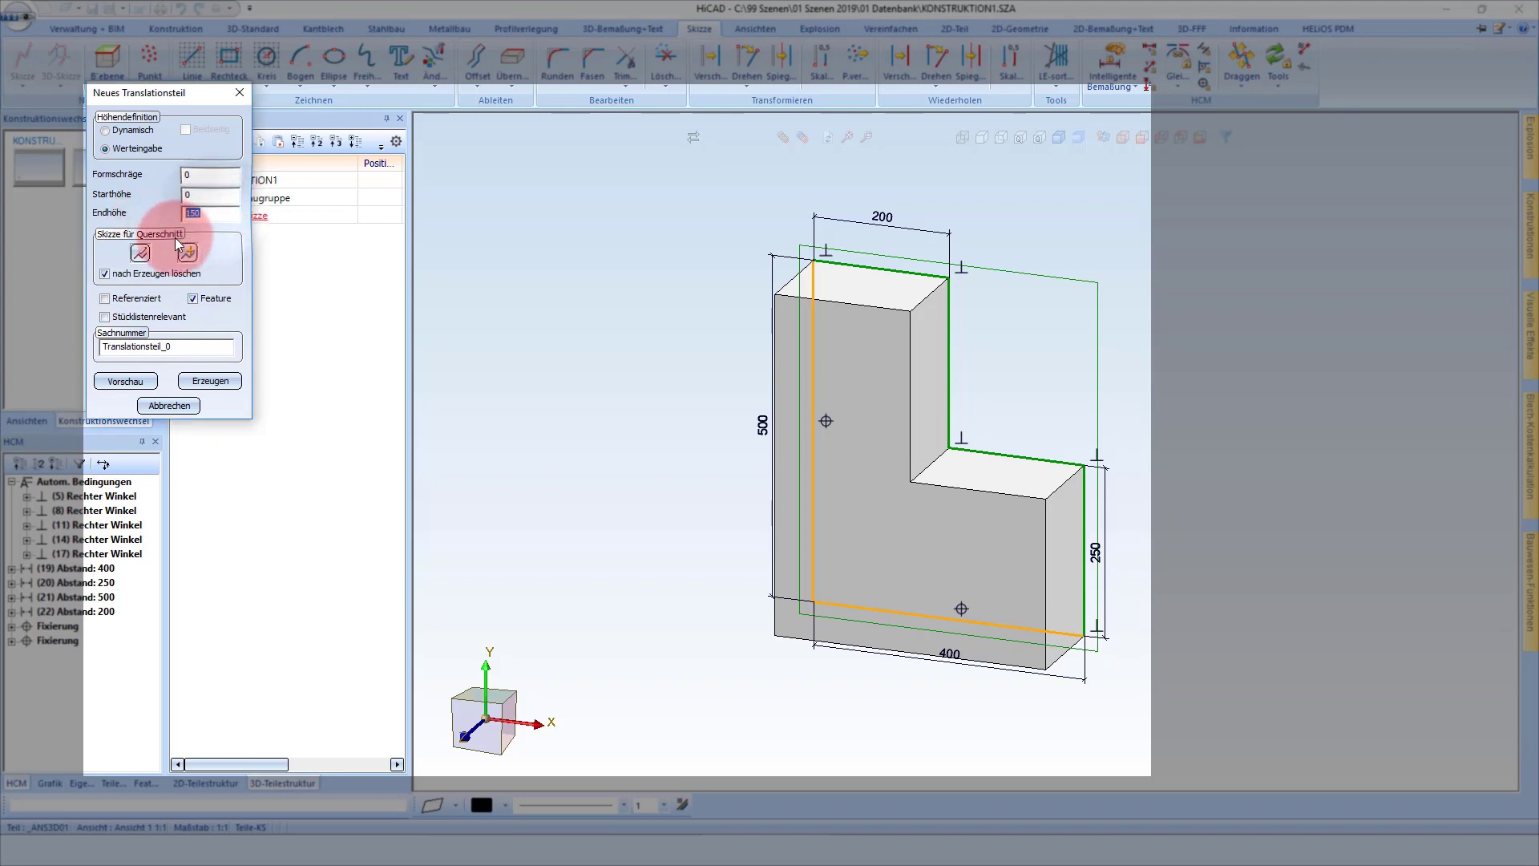
pyautogui.write('250')
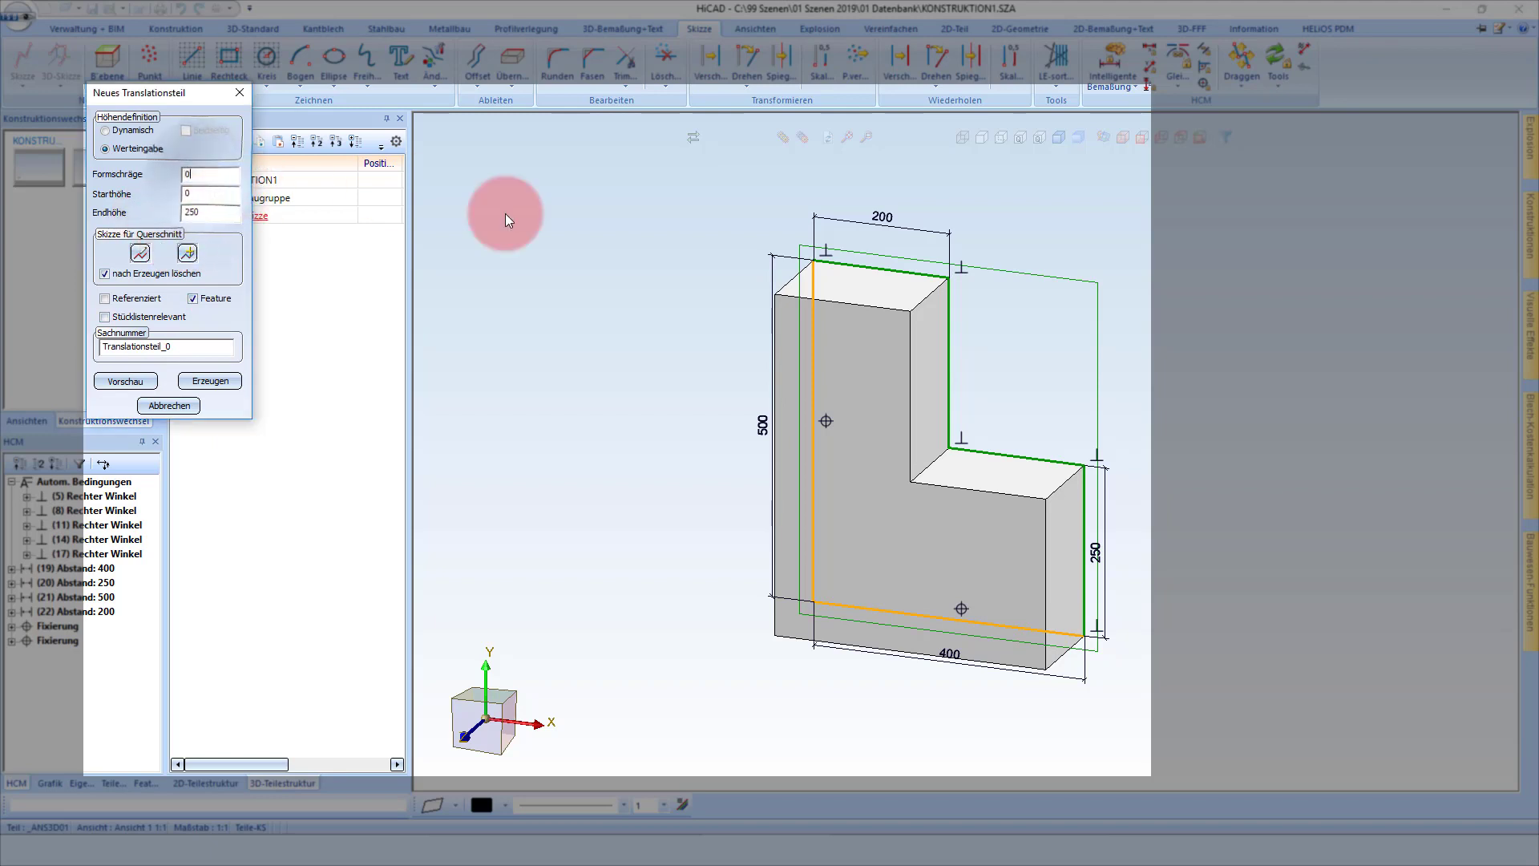
pyautogui.click(508, 219)
pyautogui.click(744, 312)
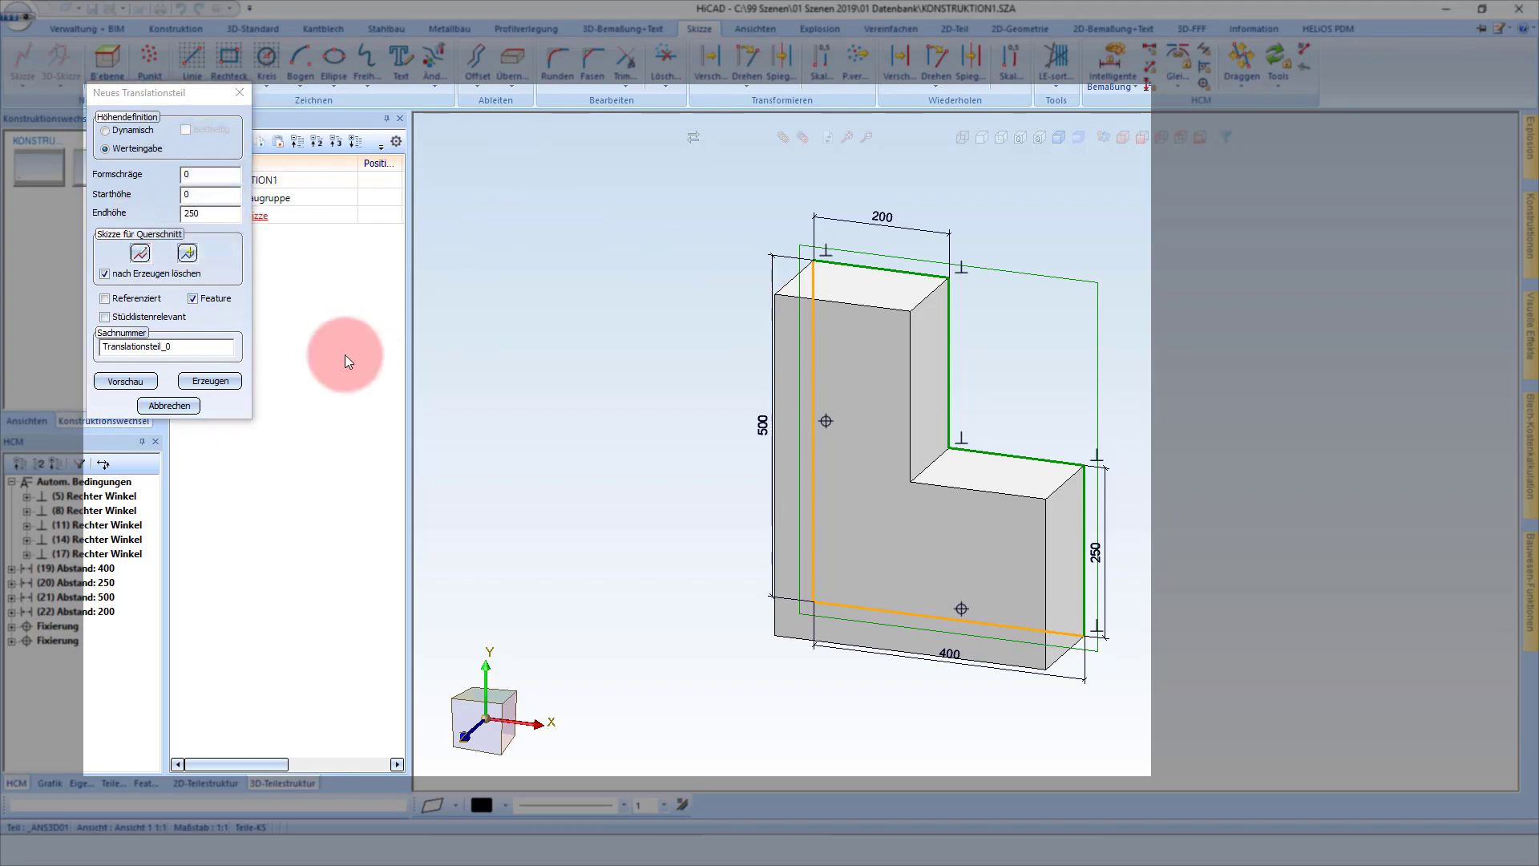
# Switch the height definition to Dynamisch and start the preview.
pyautogui.click(131, 130)
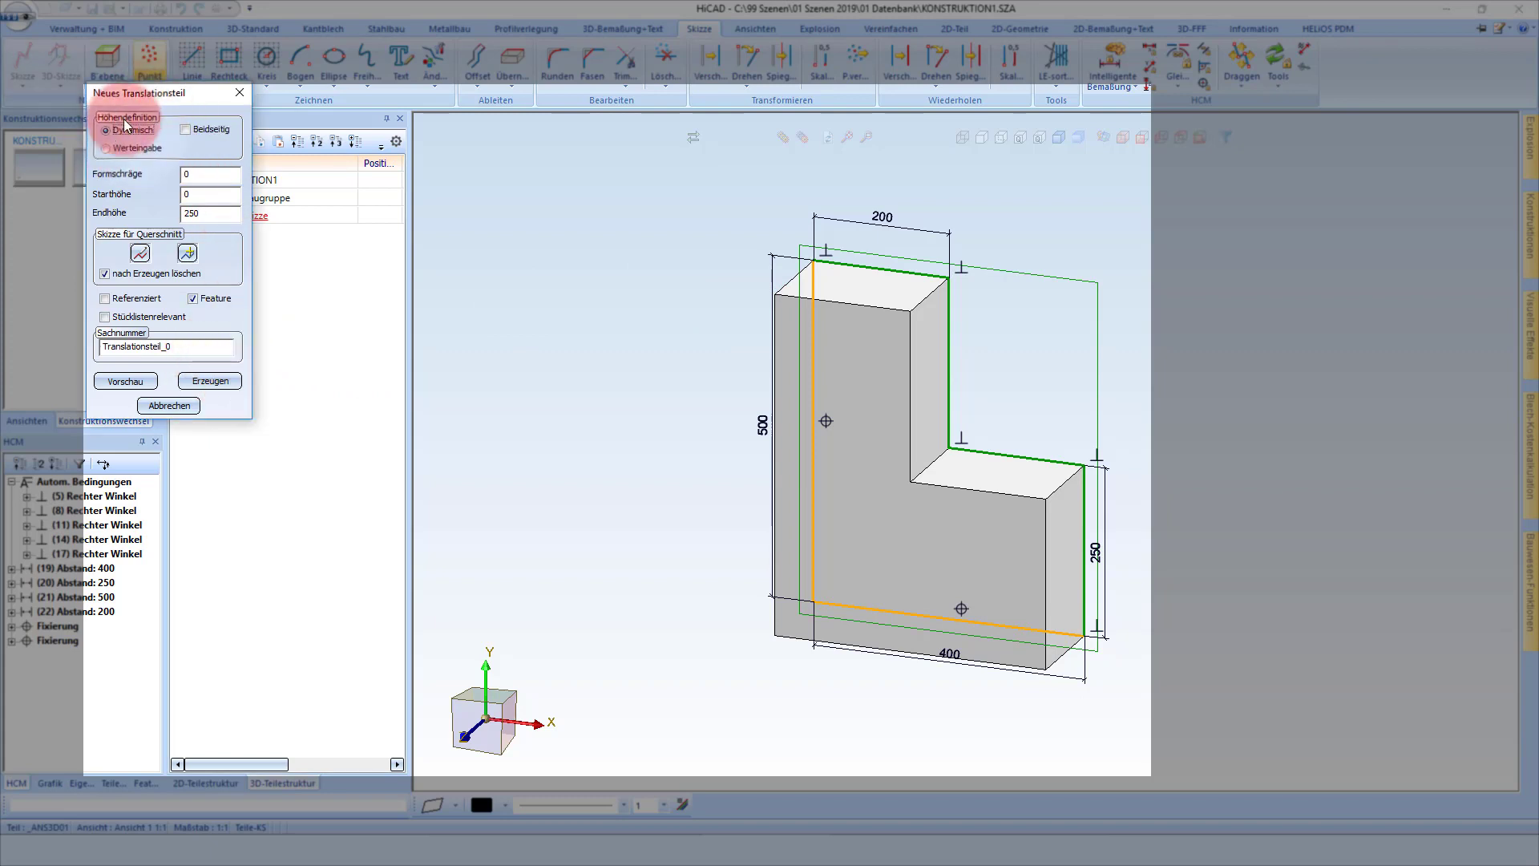
pyautogui.click(1039, 531)
pyautogui.click(143, 383)
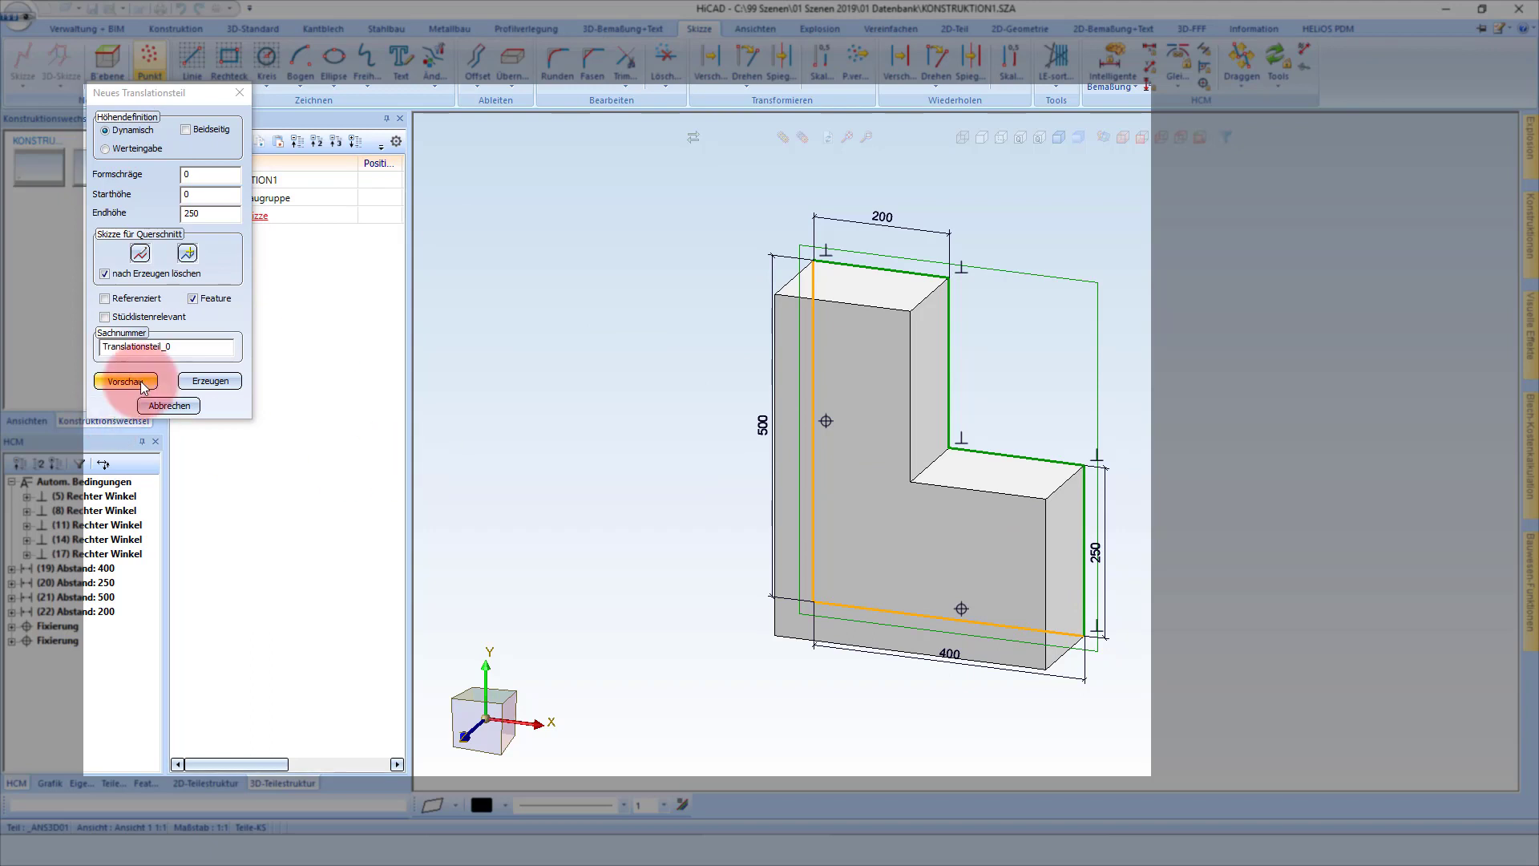
pyautogui.click(140, 383)
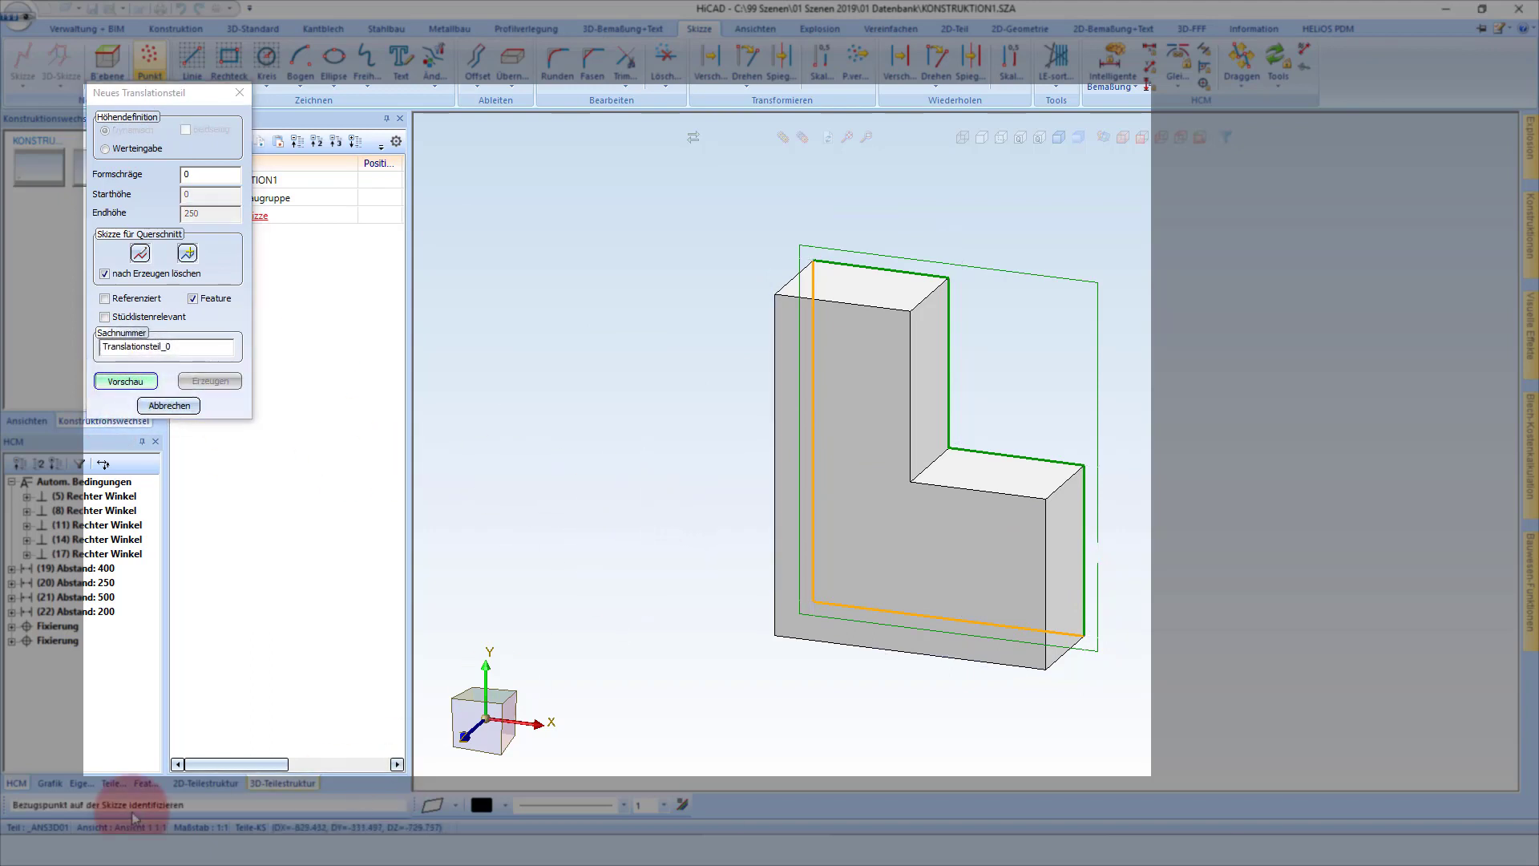
# Pick the sketch reference point, enter depth 800, then restore the 250 end height.
pyautogui.click(561, 664)
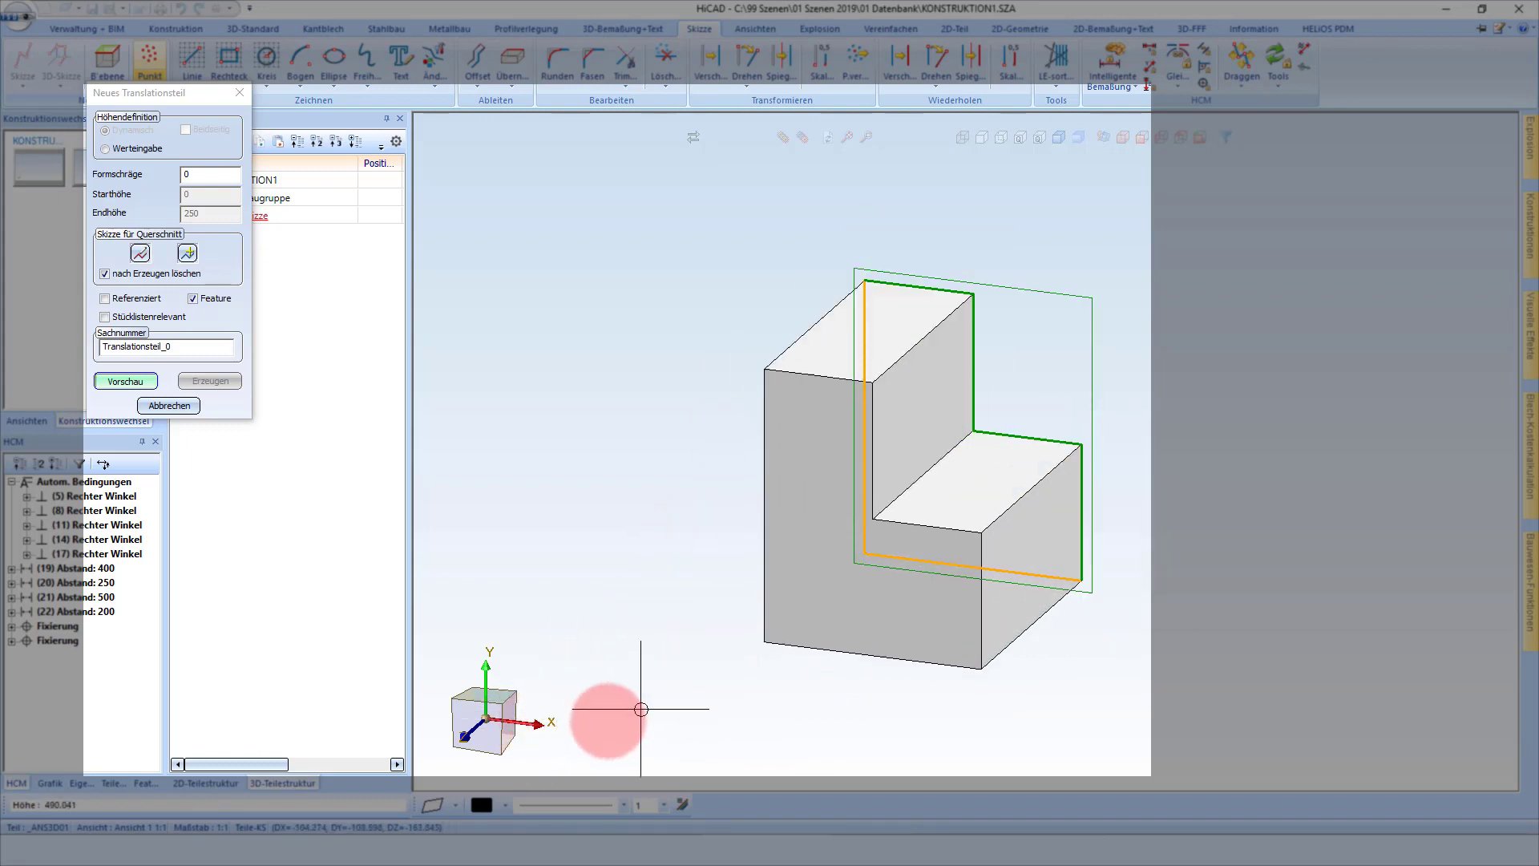
pyautogui.middleClick(705, 468)
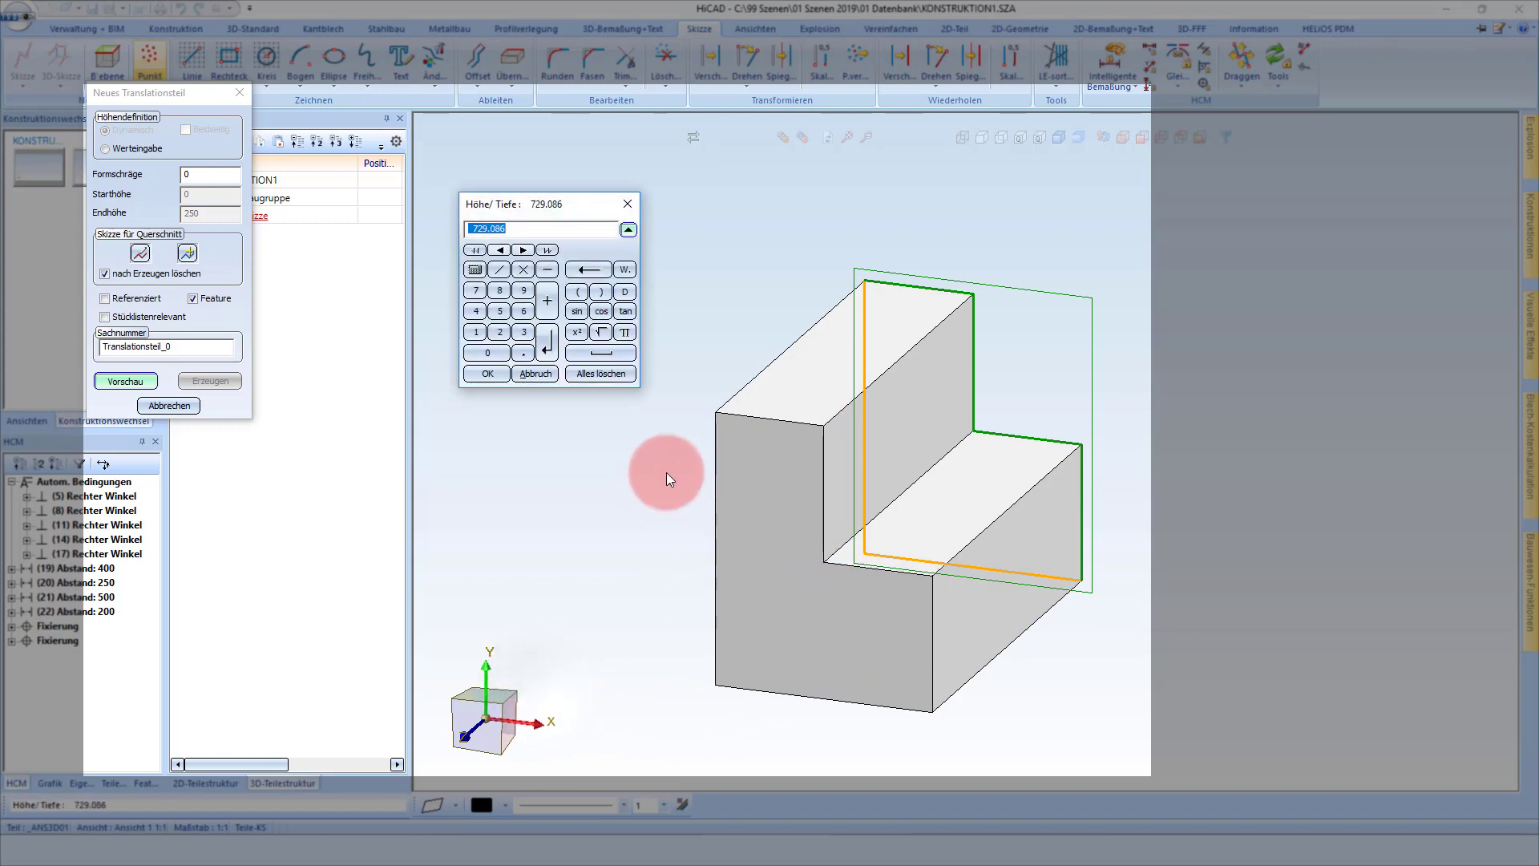
pyautogui.write('800')
pyautogui.press('Return')
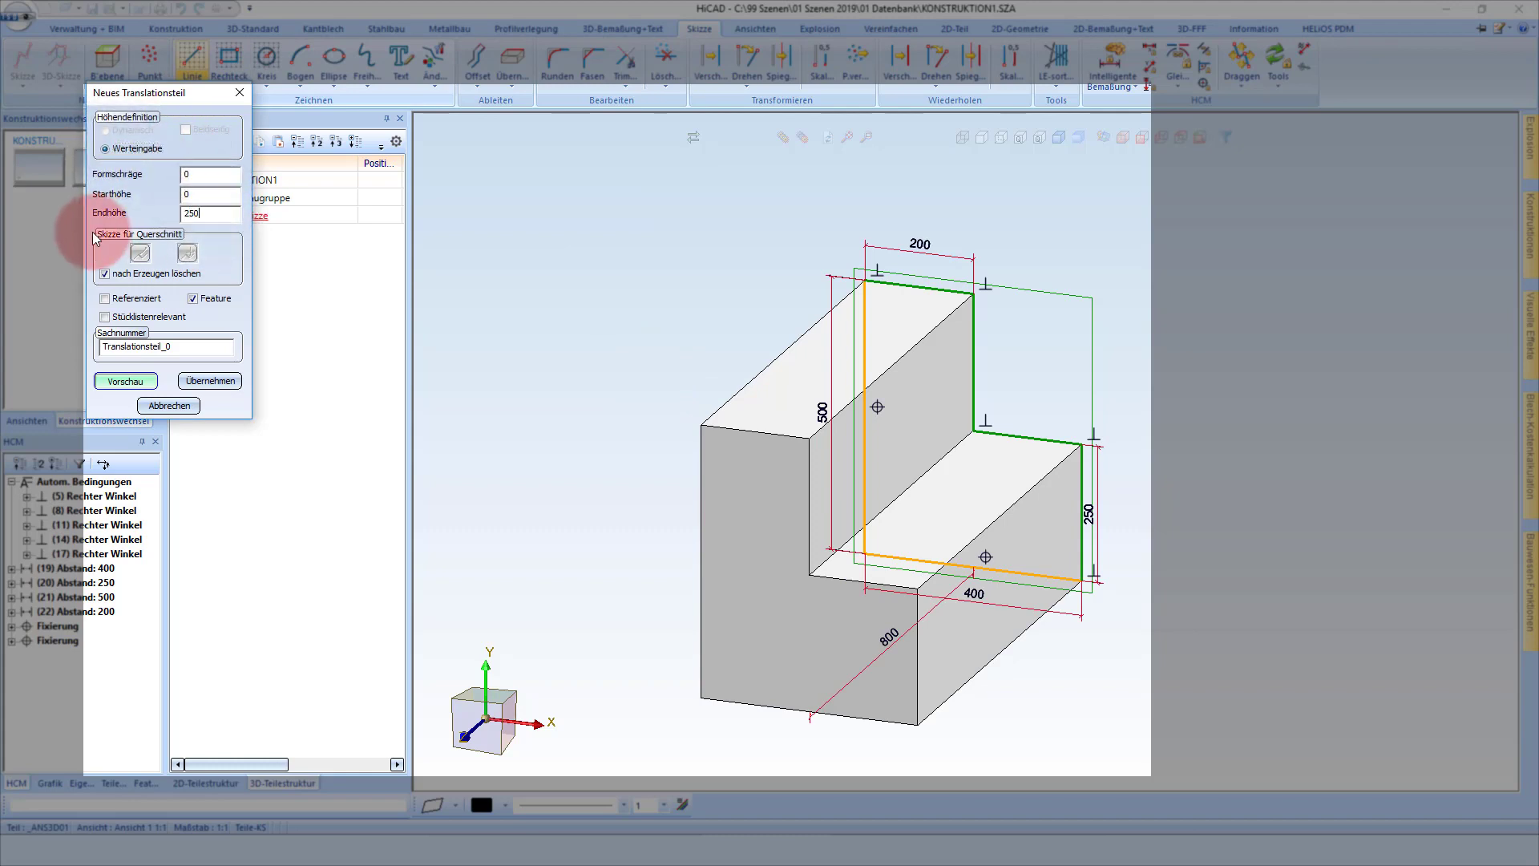
pyautogui.press('Tab')
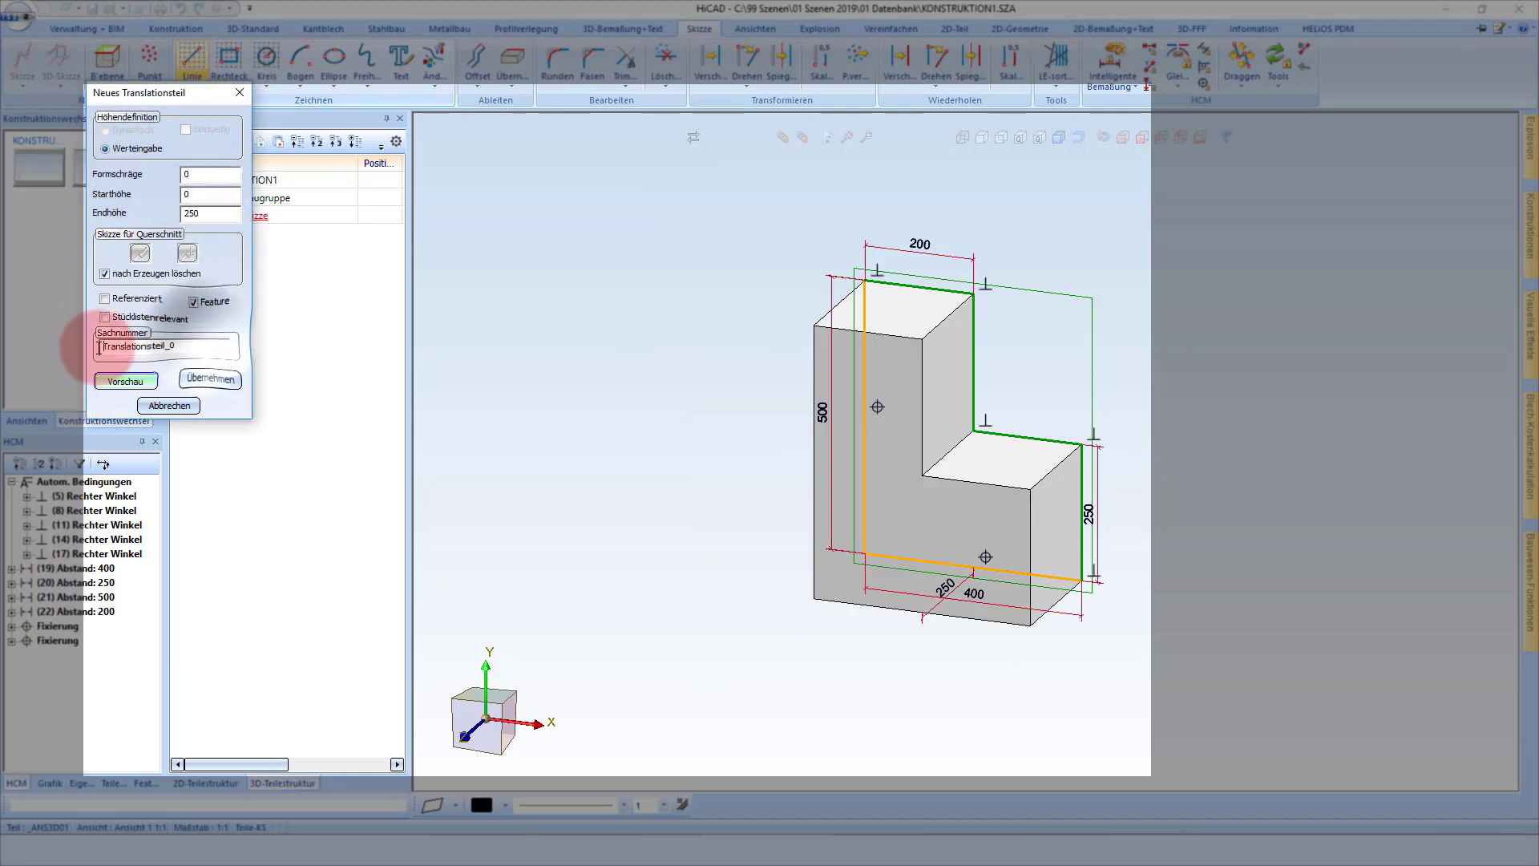
# Set the part number to Teil 1, adjust the BOM option, and apply the extrusion.
pyautogui.moveTo(100, 348); pyautogui.dragTo(215, 347)
pyautogui.write('Teil 1')
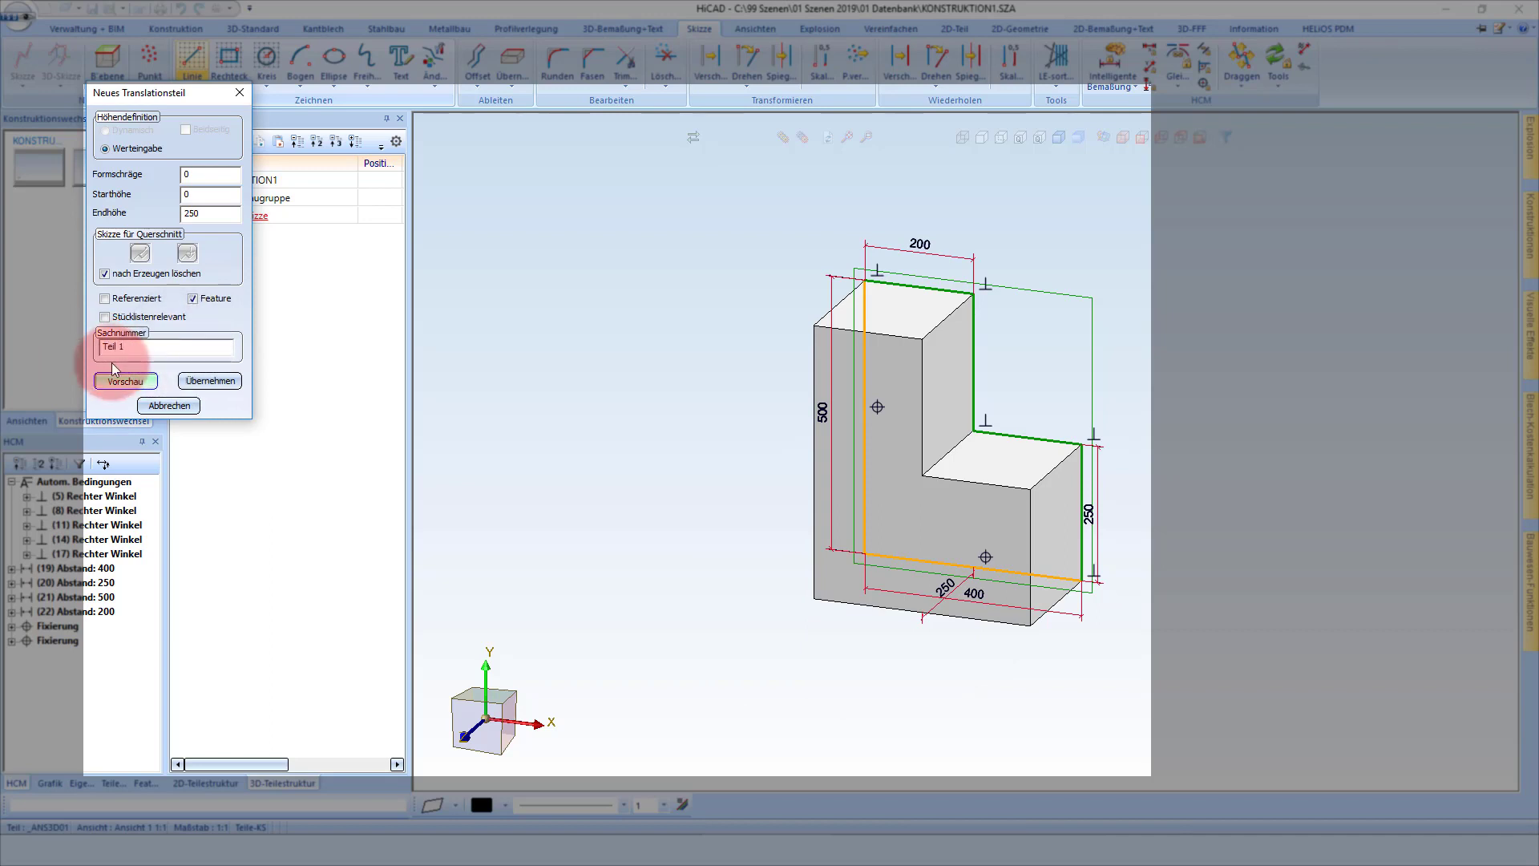
pyautogui.click(193, 295)
pyautogui.click(151, 319)
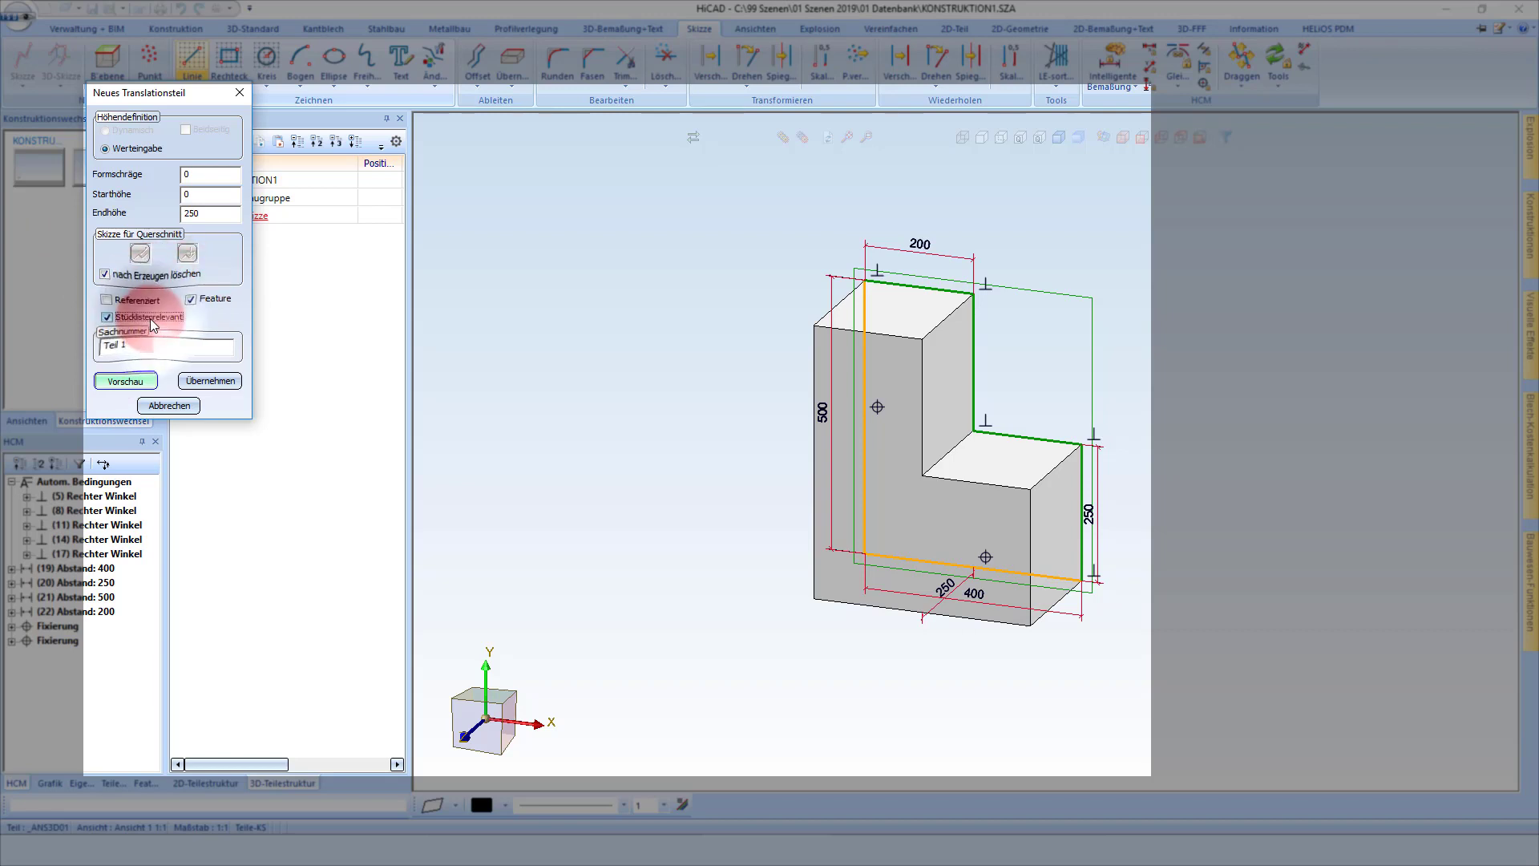
pyautogui.click(151, 320)
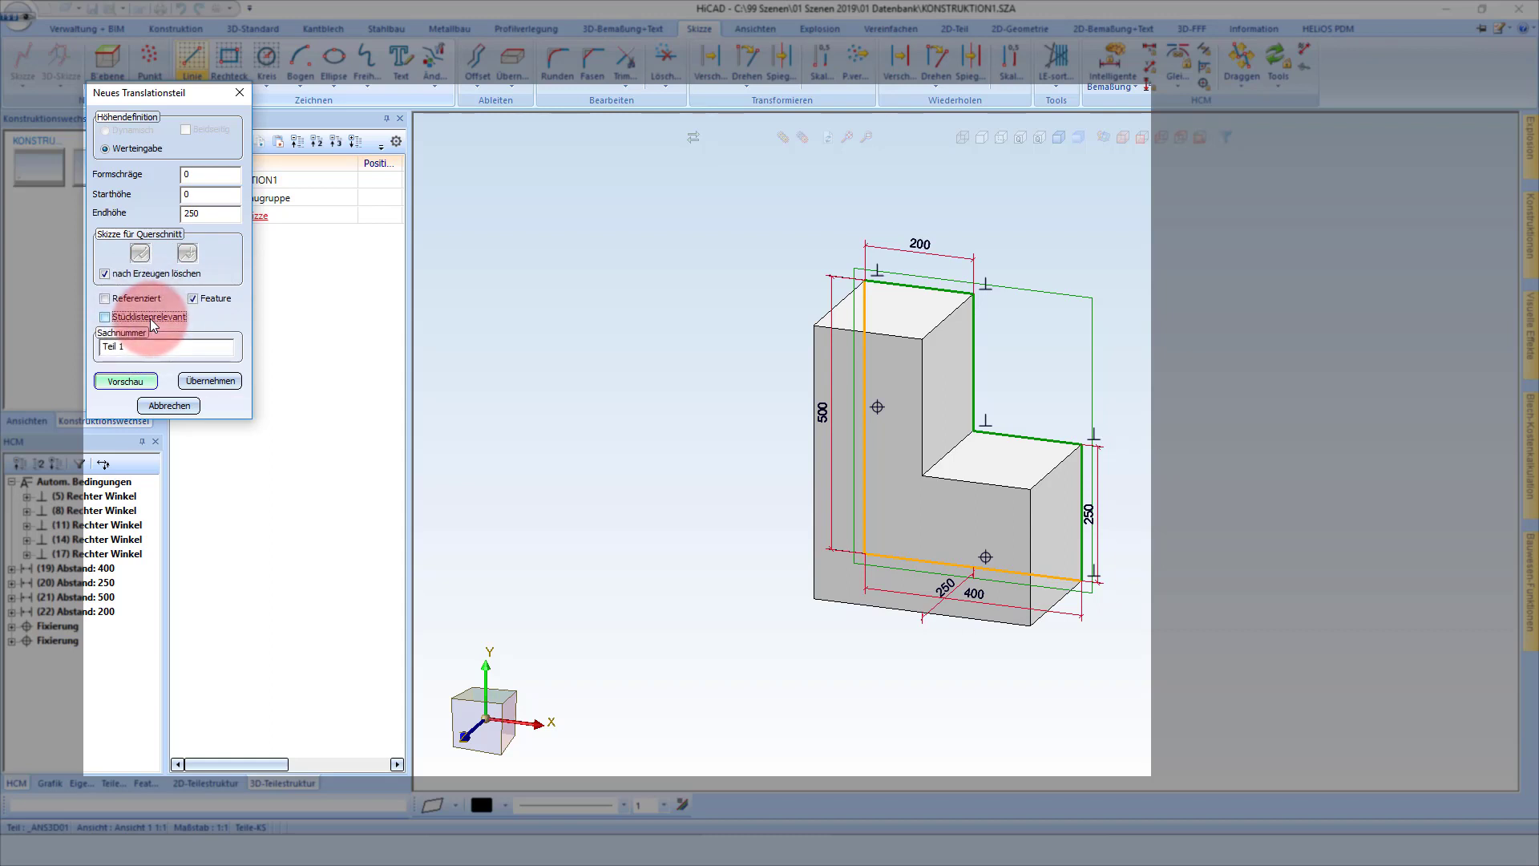
pyautogui.click(830, 350)
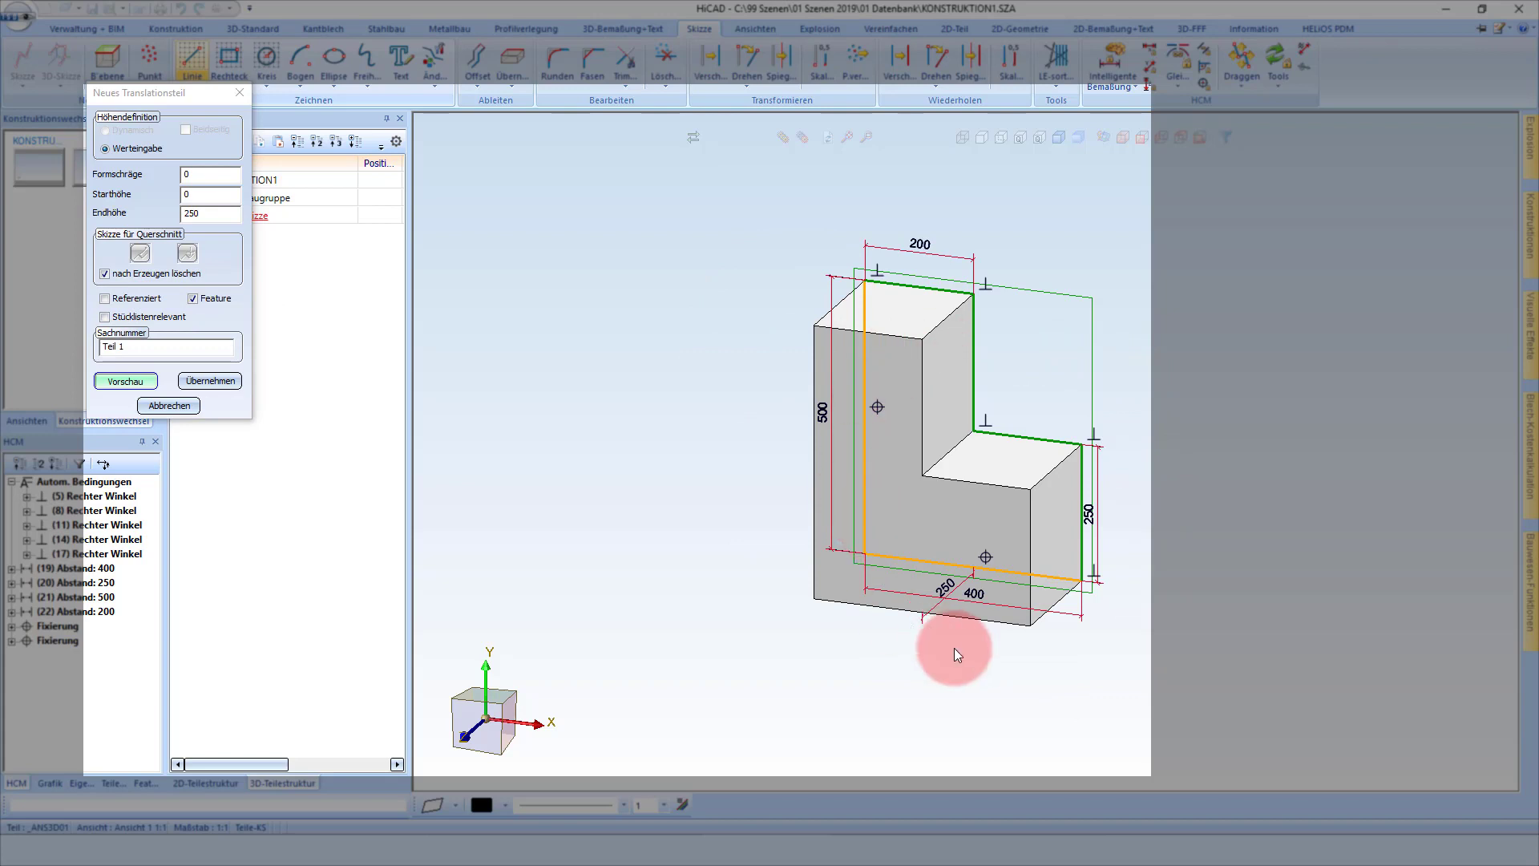
pyautogui.click(112, 319)
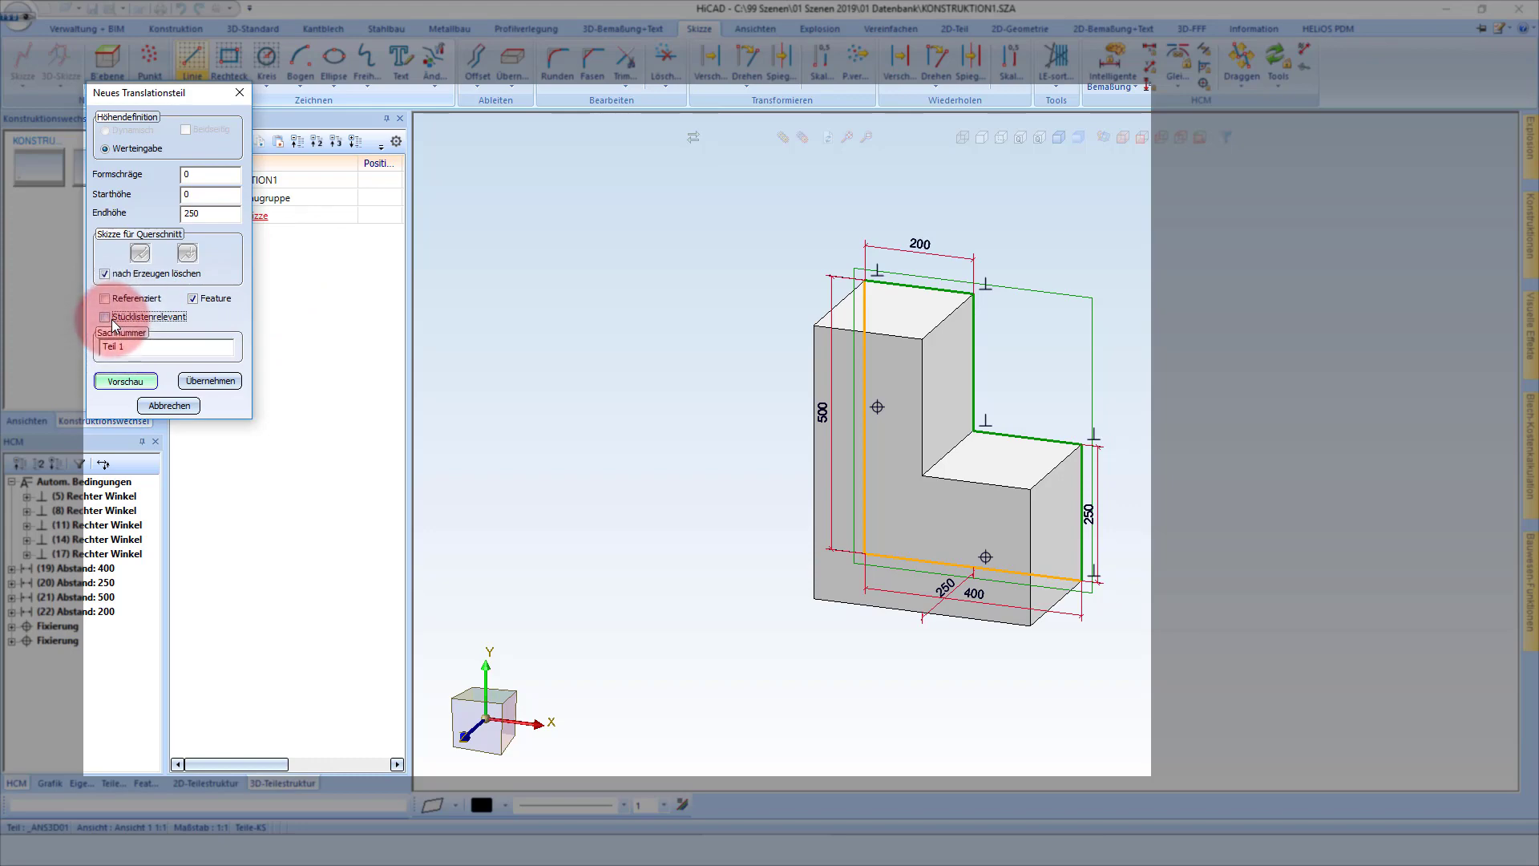
pyautogui.click(131, 255)
pyautogui.click(210, 381)
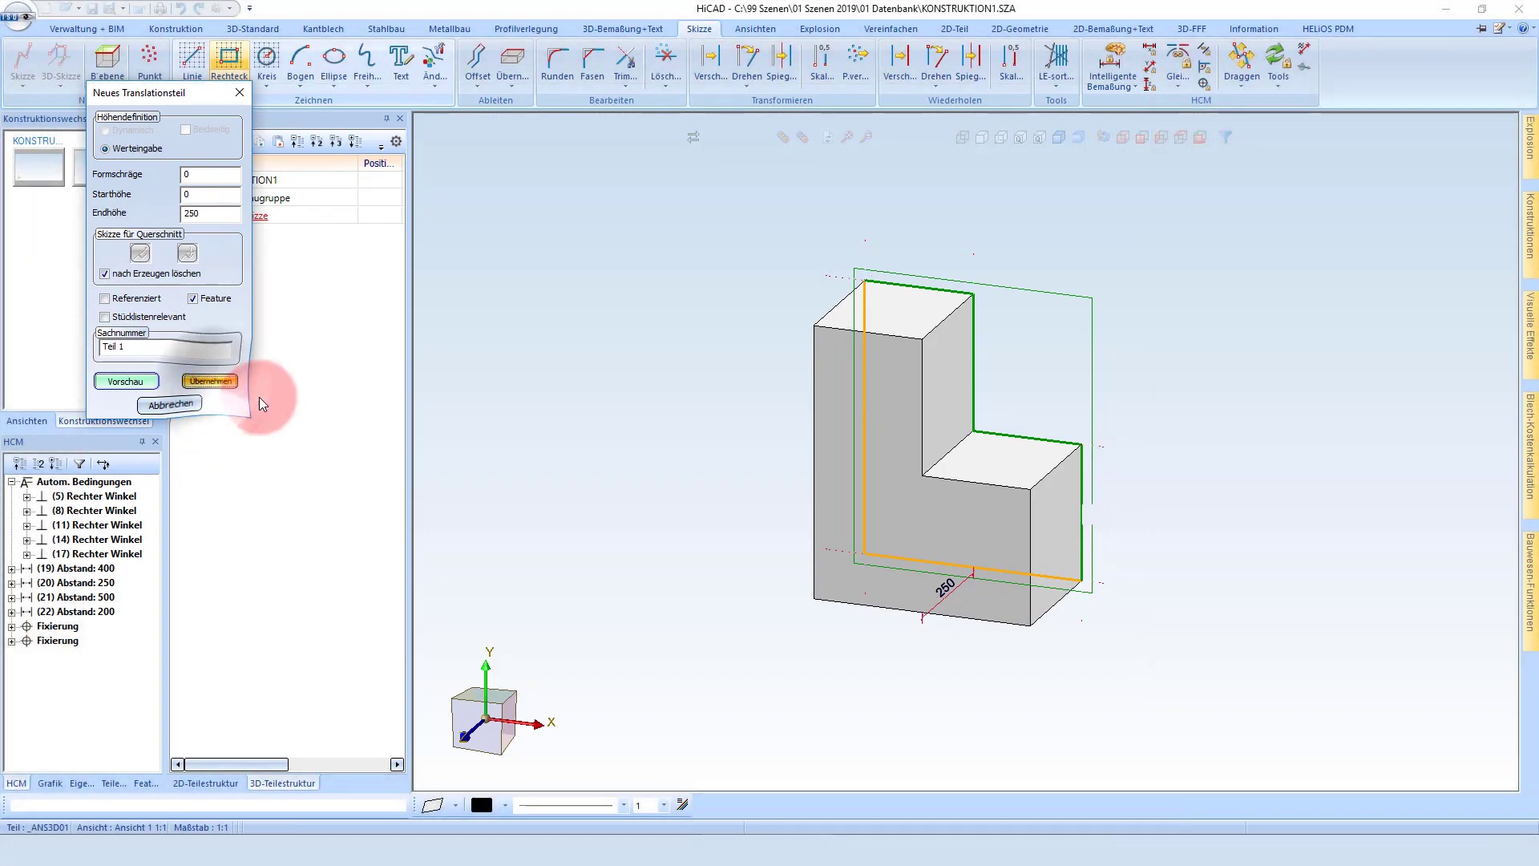
# Show the part from the front and generate the standard drawing views.
pyautogui.click(800, 477)
pyautogui.moveTo(934, 515)
pyautogui.mouseDown(button='middle')
pyautogui.moveTo(896, 430)
pyautogui.moveTo(1002, 507)
pyautogui.moveTo(1090, 448)
pyautogui.moveTo(985, 489)
pyautogui.moveTo(767, 471)
pyautogui.moveTo(1039, 337)
pyautogui.mouseUp(button='middle')
pyautogui.scroll(2, 918, 309)
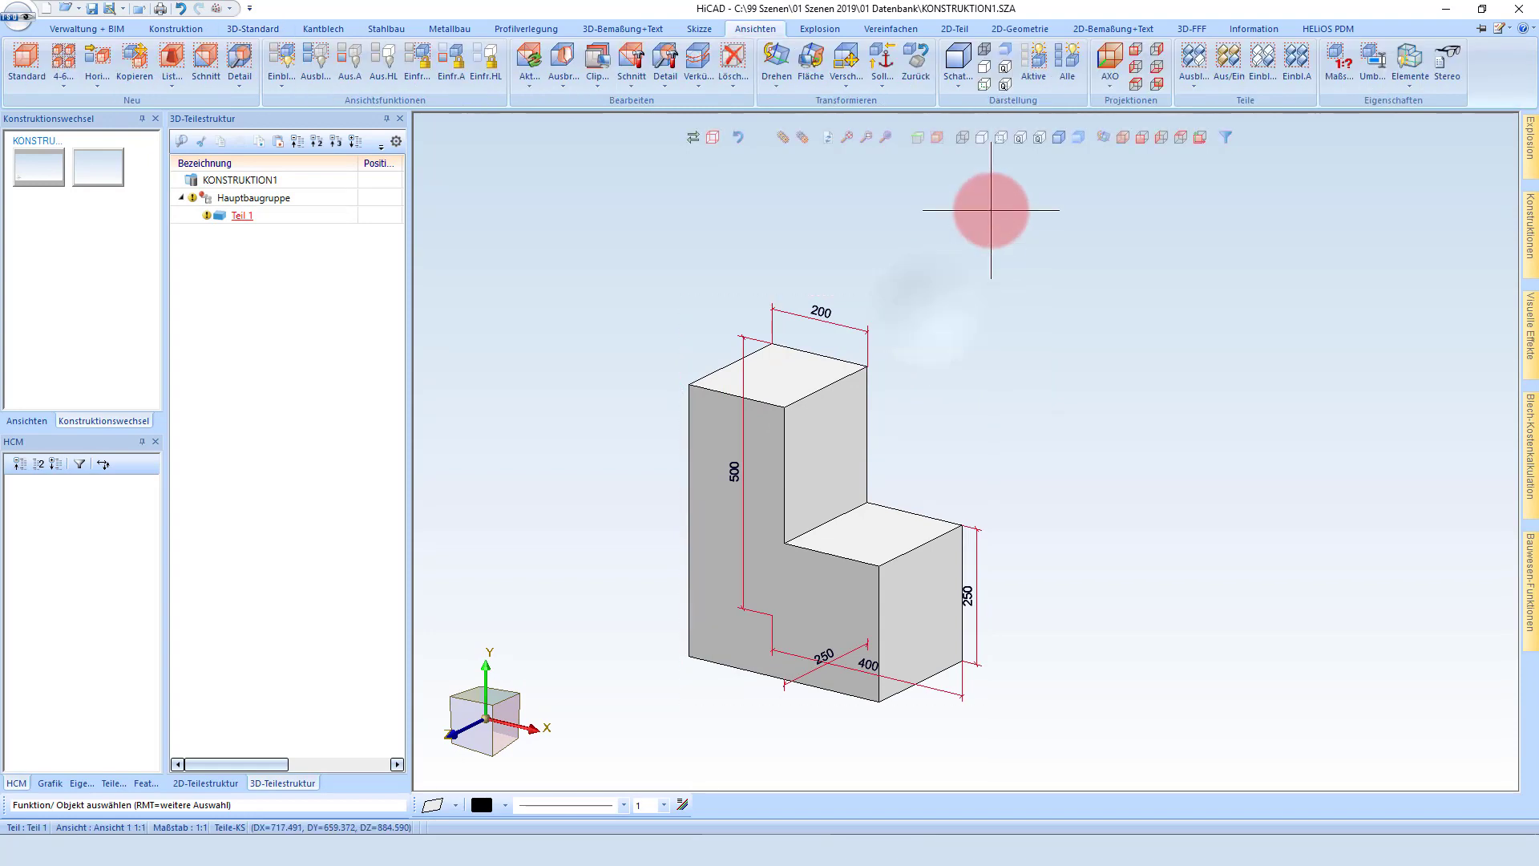
pyautogui.click(1146, 137)
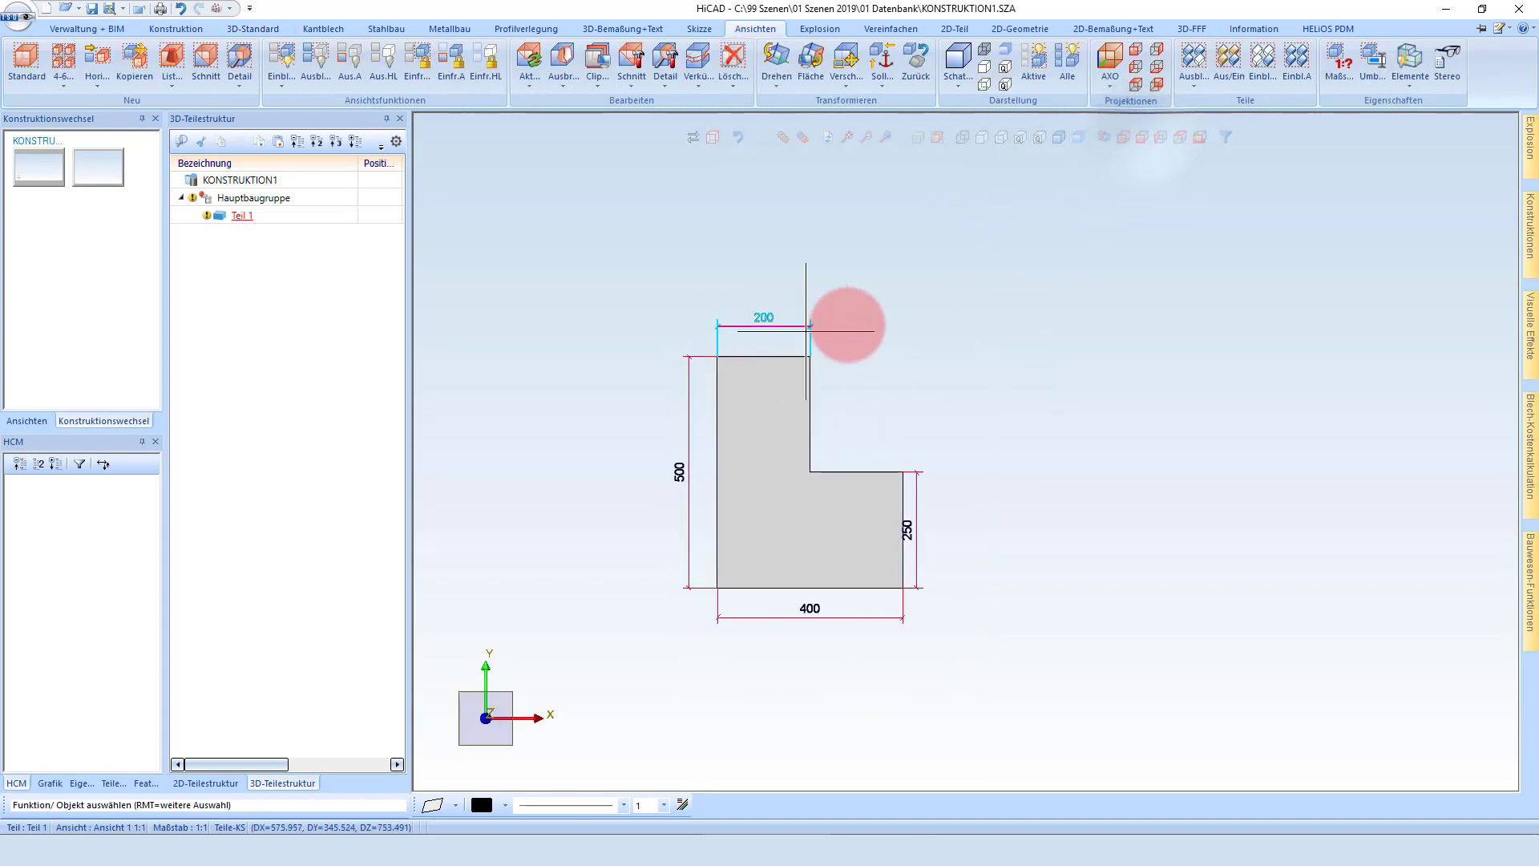
pyautogui.rightClick(850, 324)
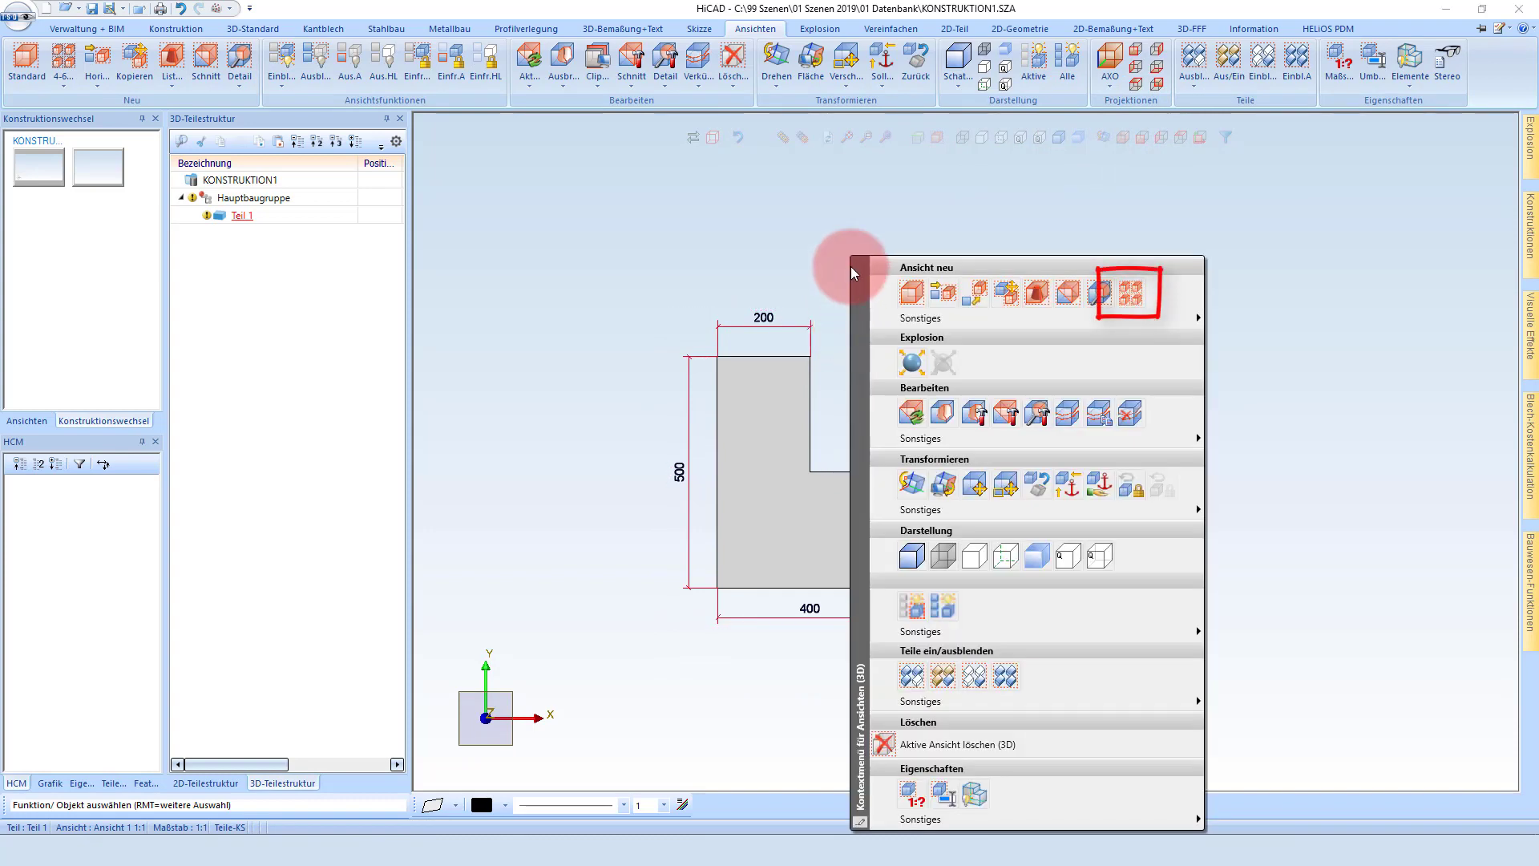
pyautogui.click(837, 287)
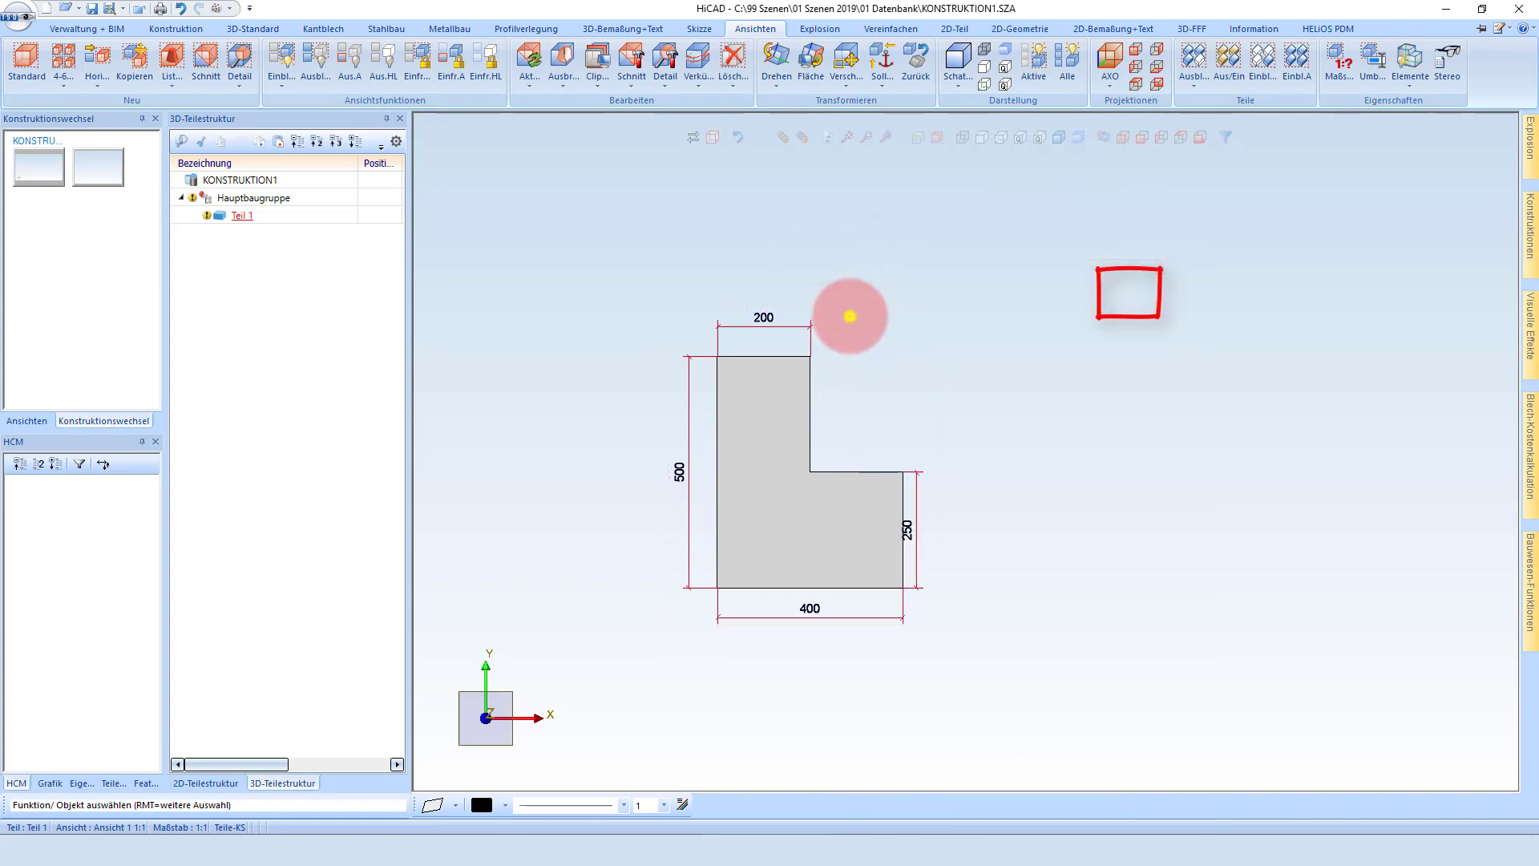
pyautogui.rightClick(850, 316)
pyautogui.click(1126, 303)
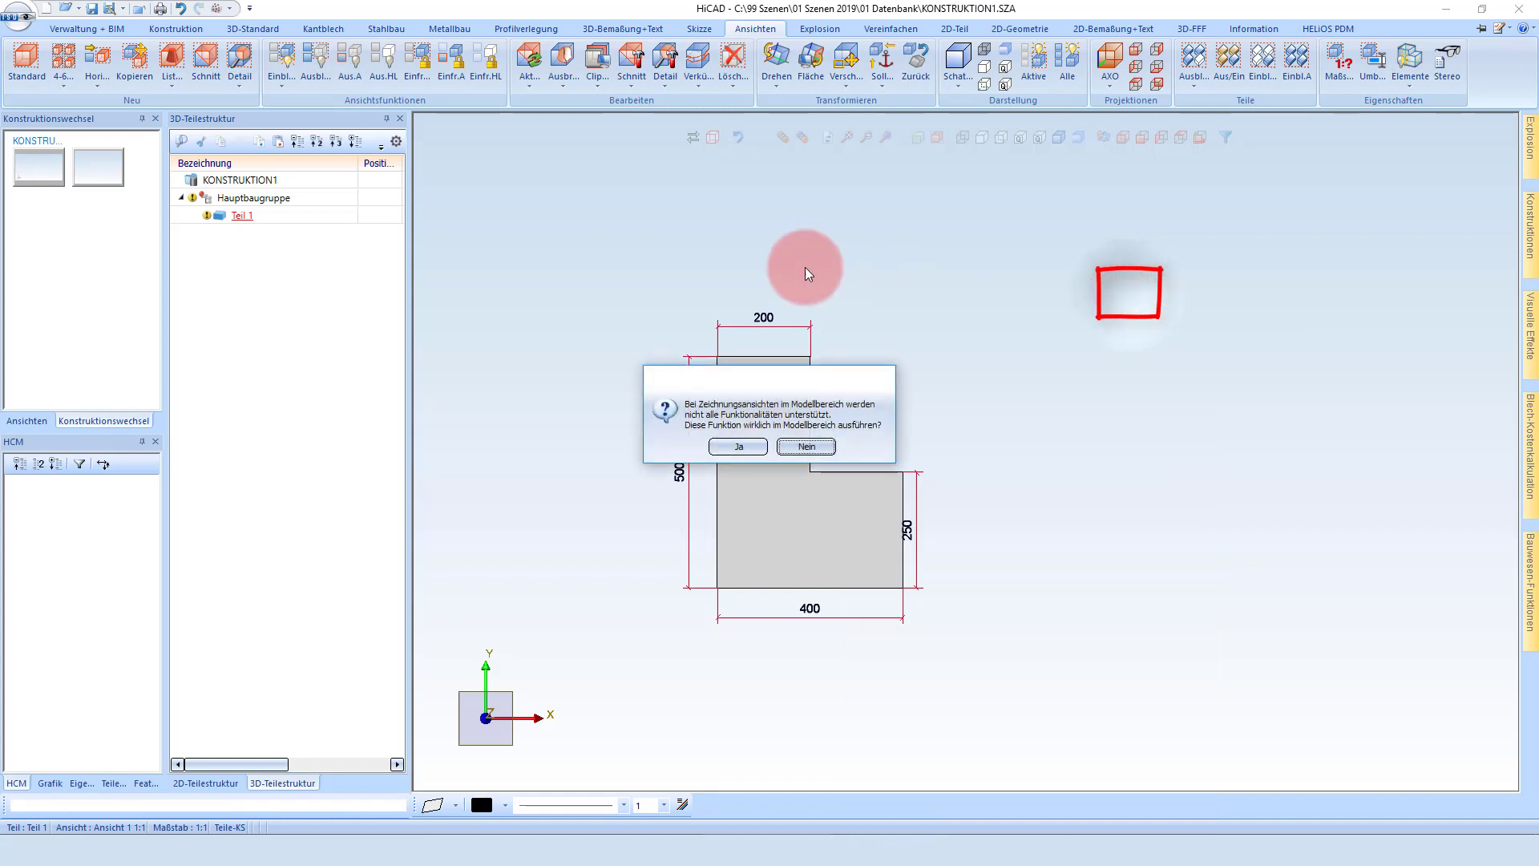
pyautogui.click(736, 447)
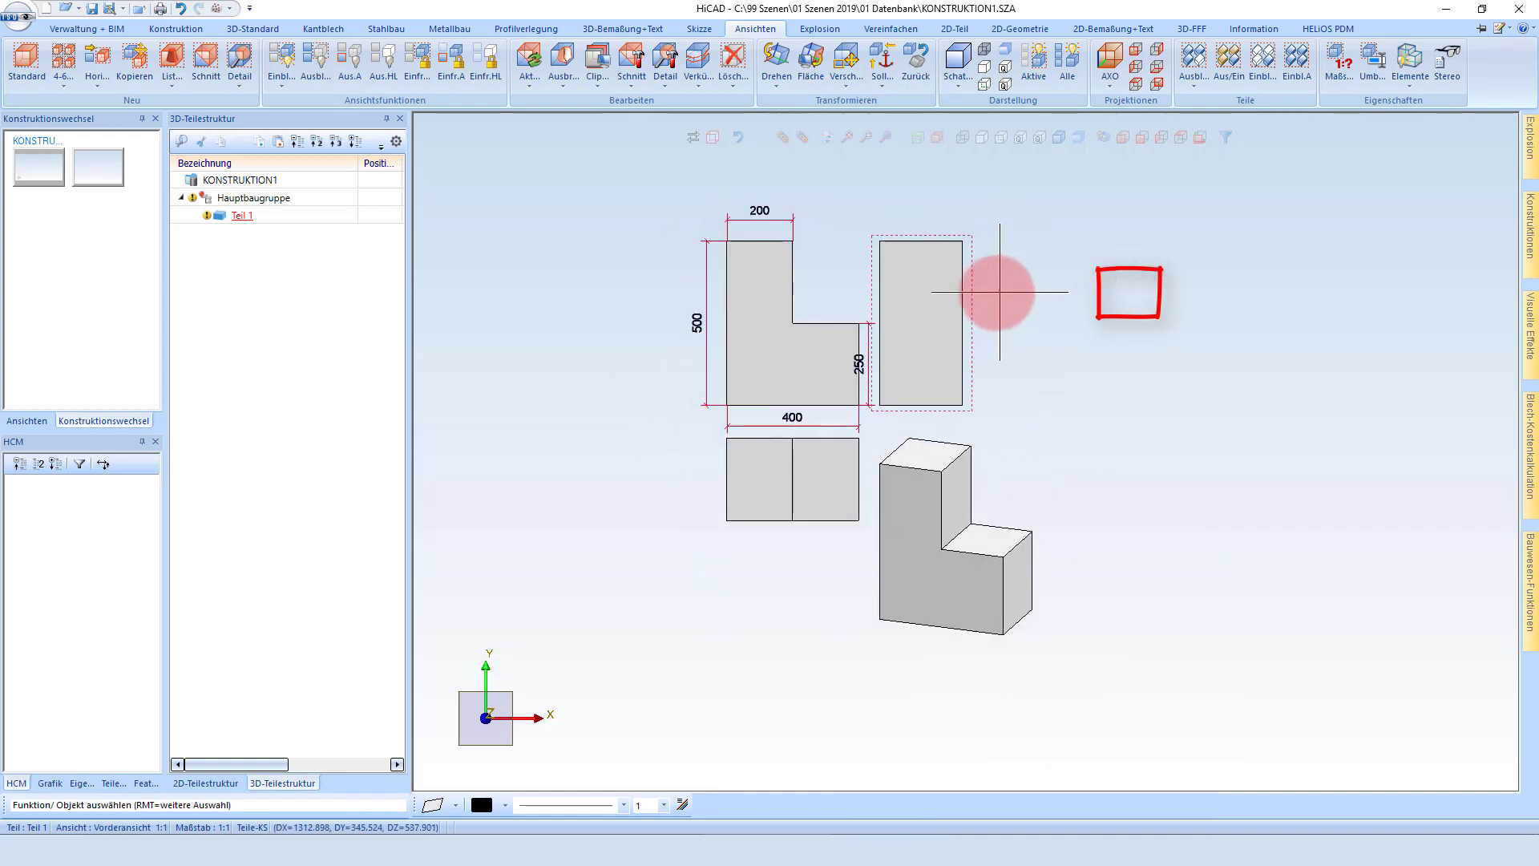
# Arrange side, top and isometric views in a grid and activate the isometric view.
pyautogui.moveTo(999, 291); pyautogui.dragTo(1165, 293)
pyautogui.moveTo(1027, 481); pyautogui.dragTo(1162, 544)
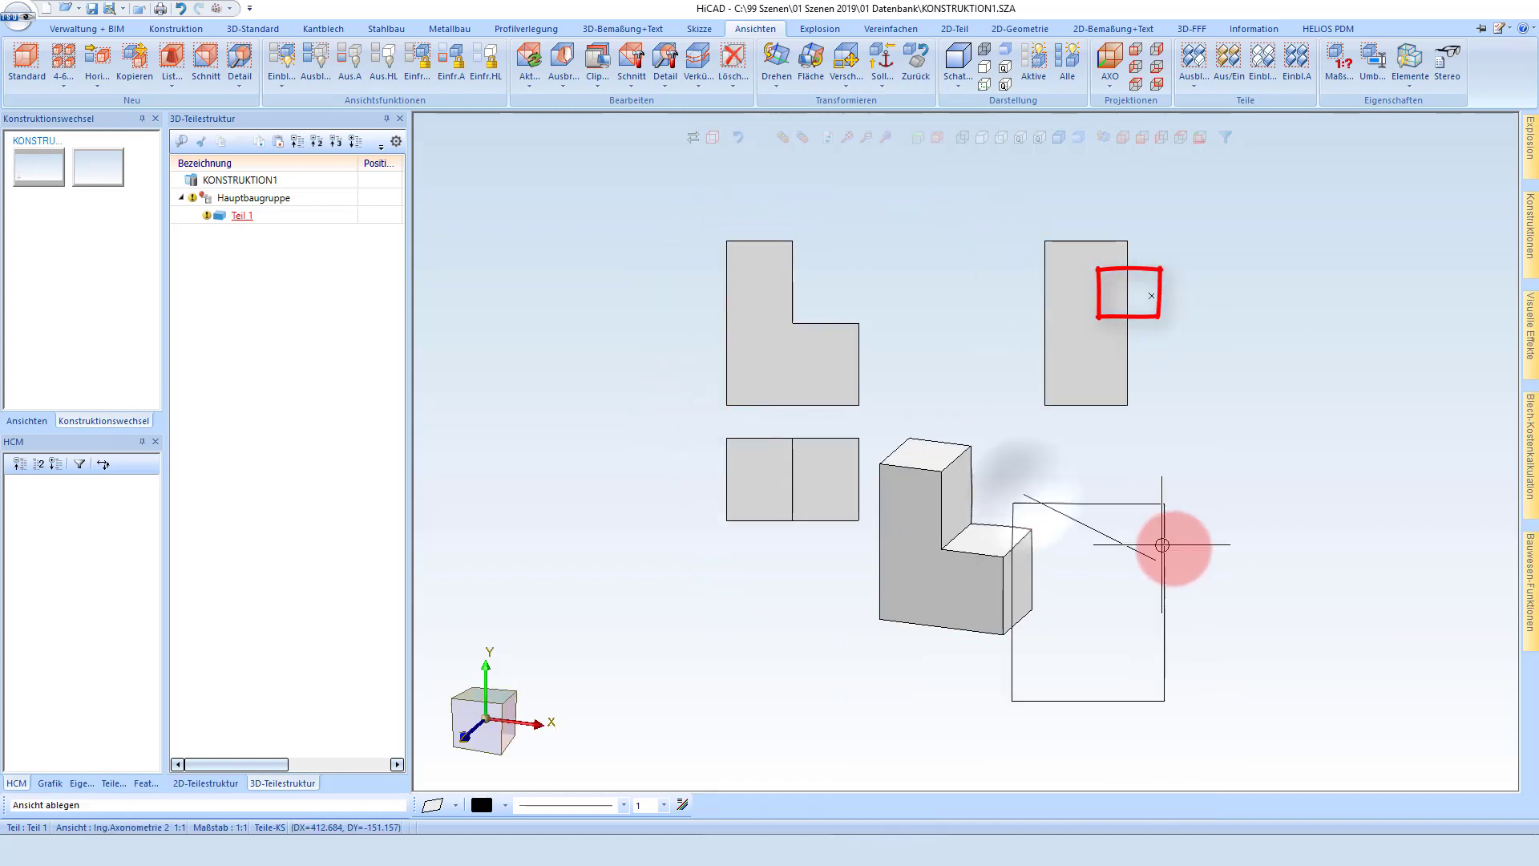
pyautogui.click(1228, 544)
pyautogui.click(886, 533)
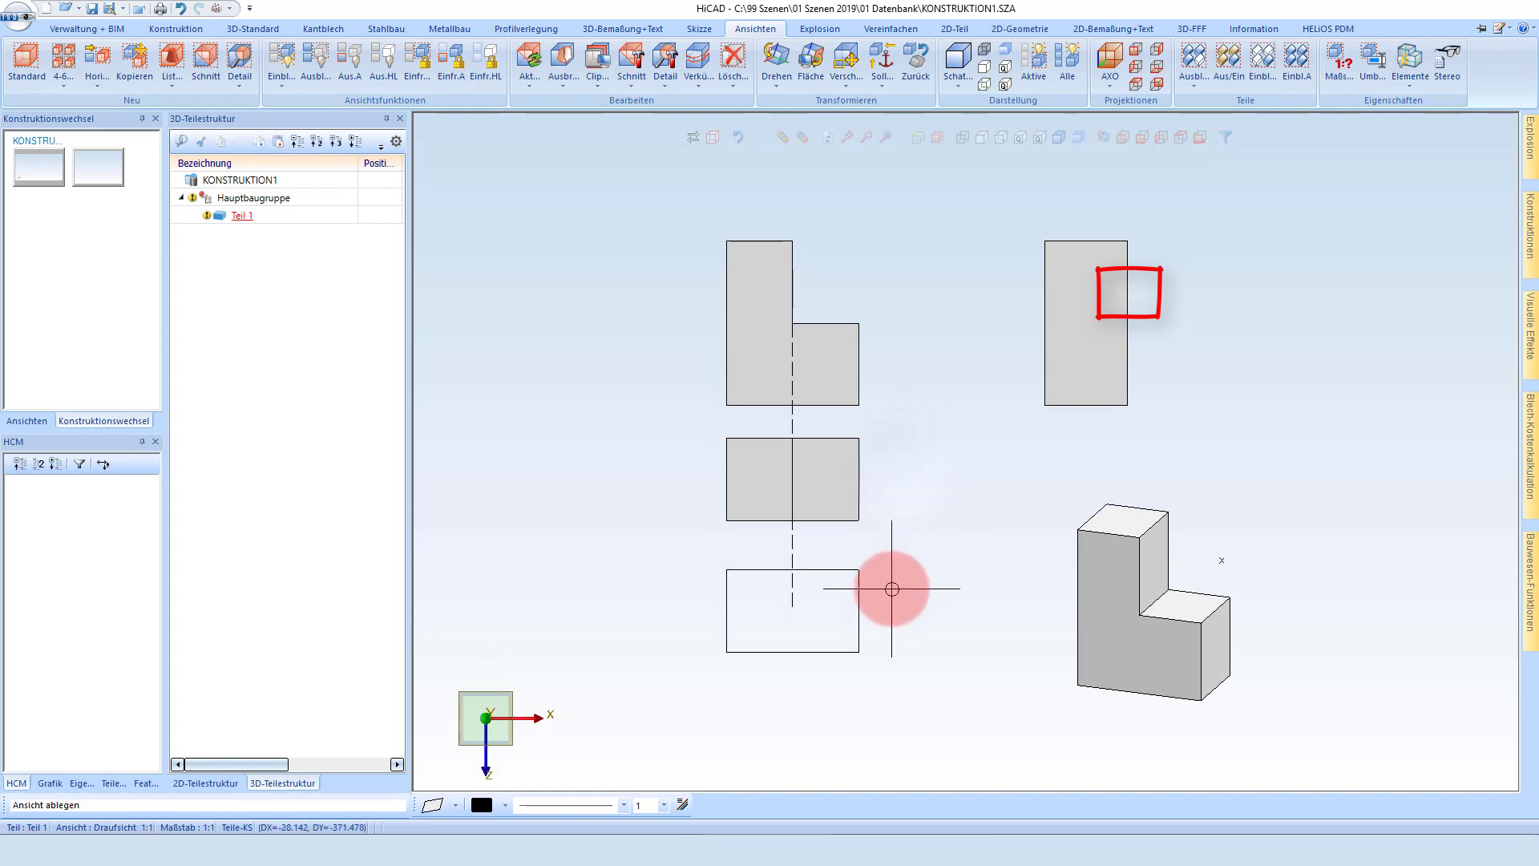
pyautogui.click(892, 588)
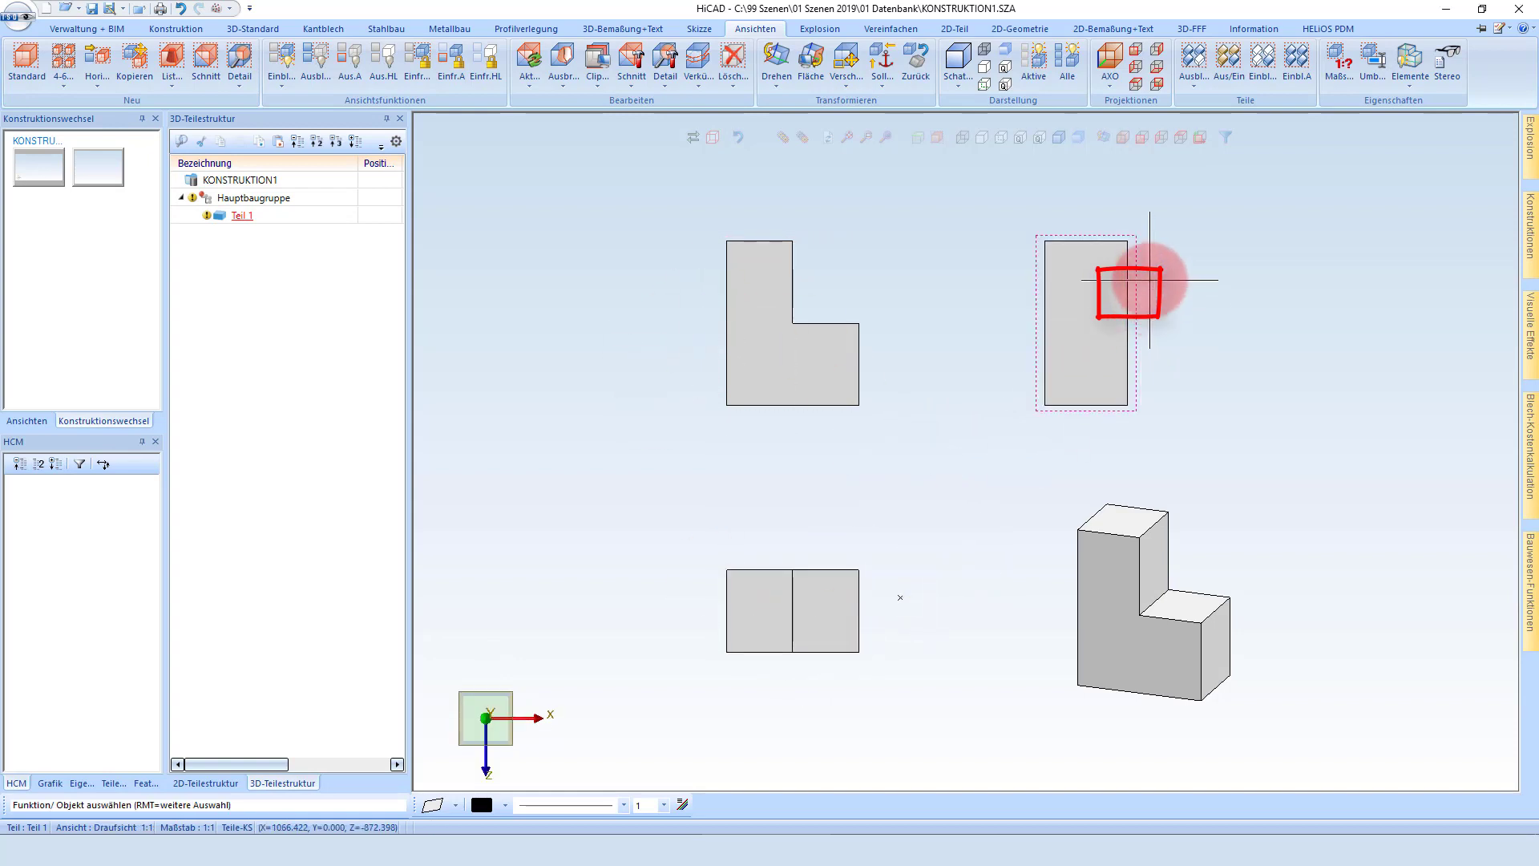
pyautogui.click(1149, 279)
pyautogui.click(1215, 280)
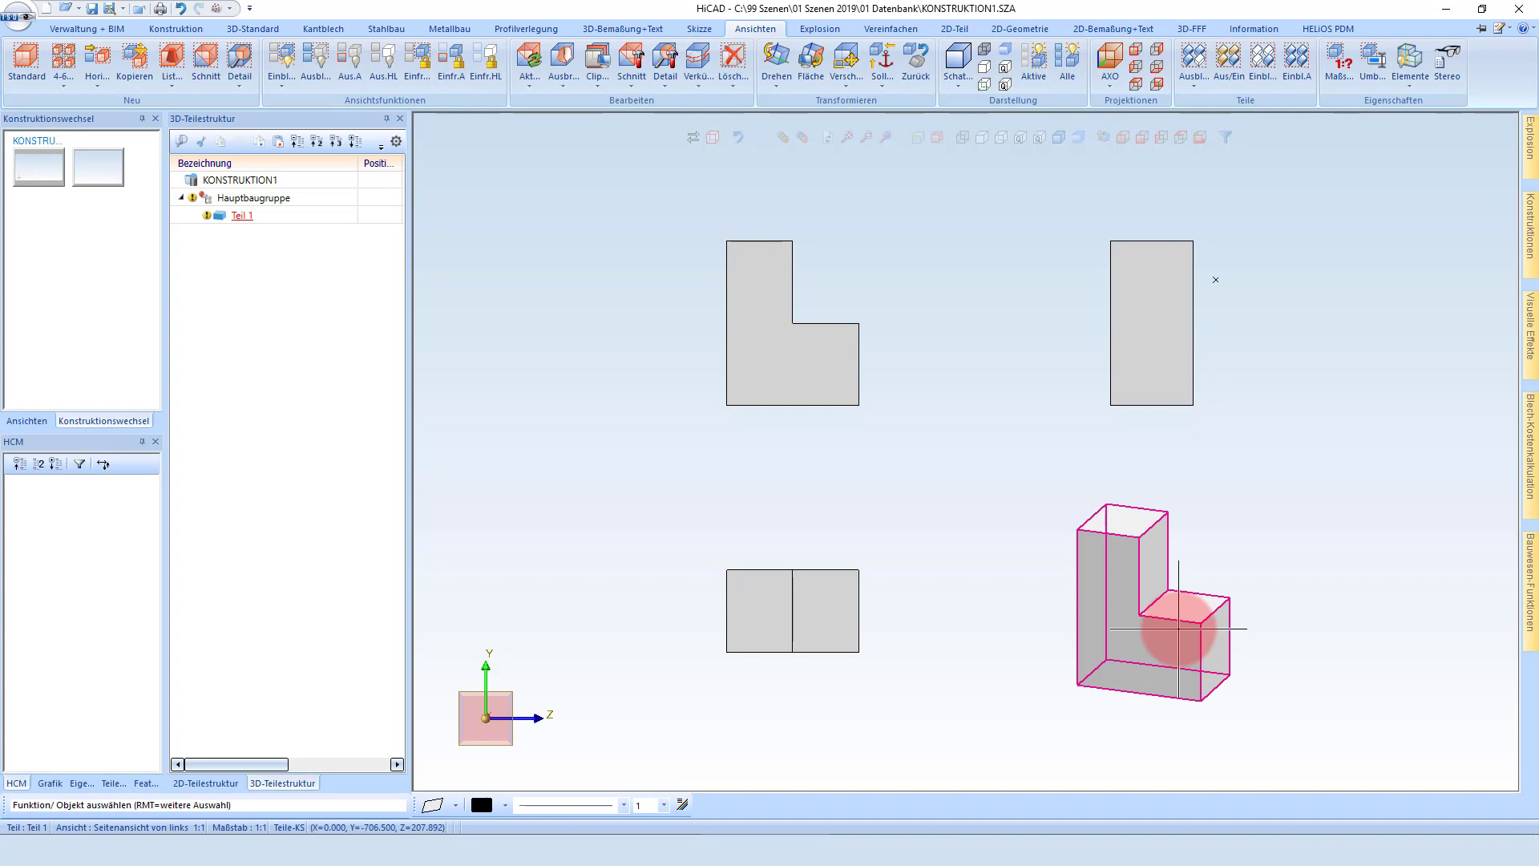
pyautogui.click(1178, 629)
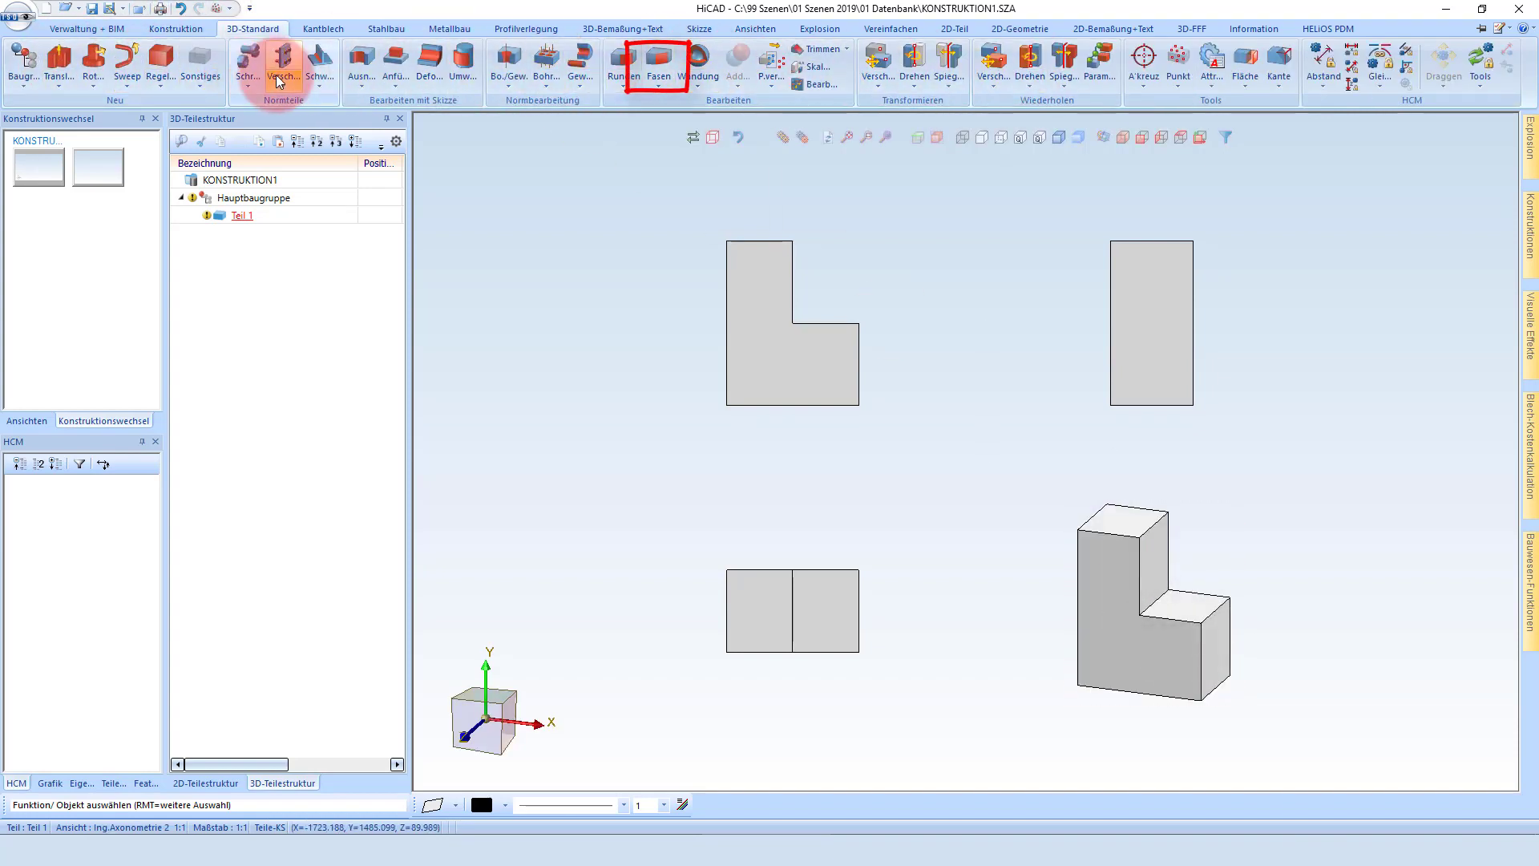
# Apply a 25 mm chamfer to the inner corner edge of the L-block.
pyautogui.click(669, 56)
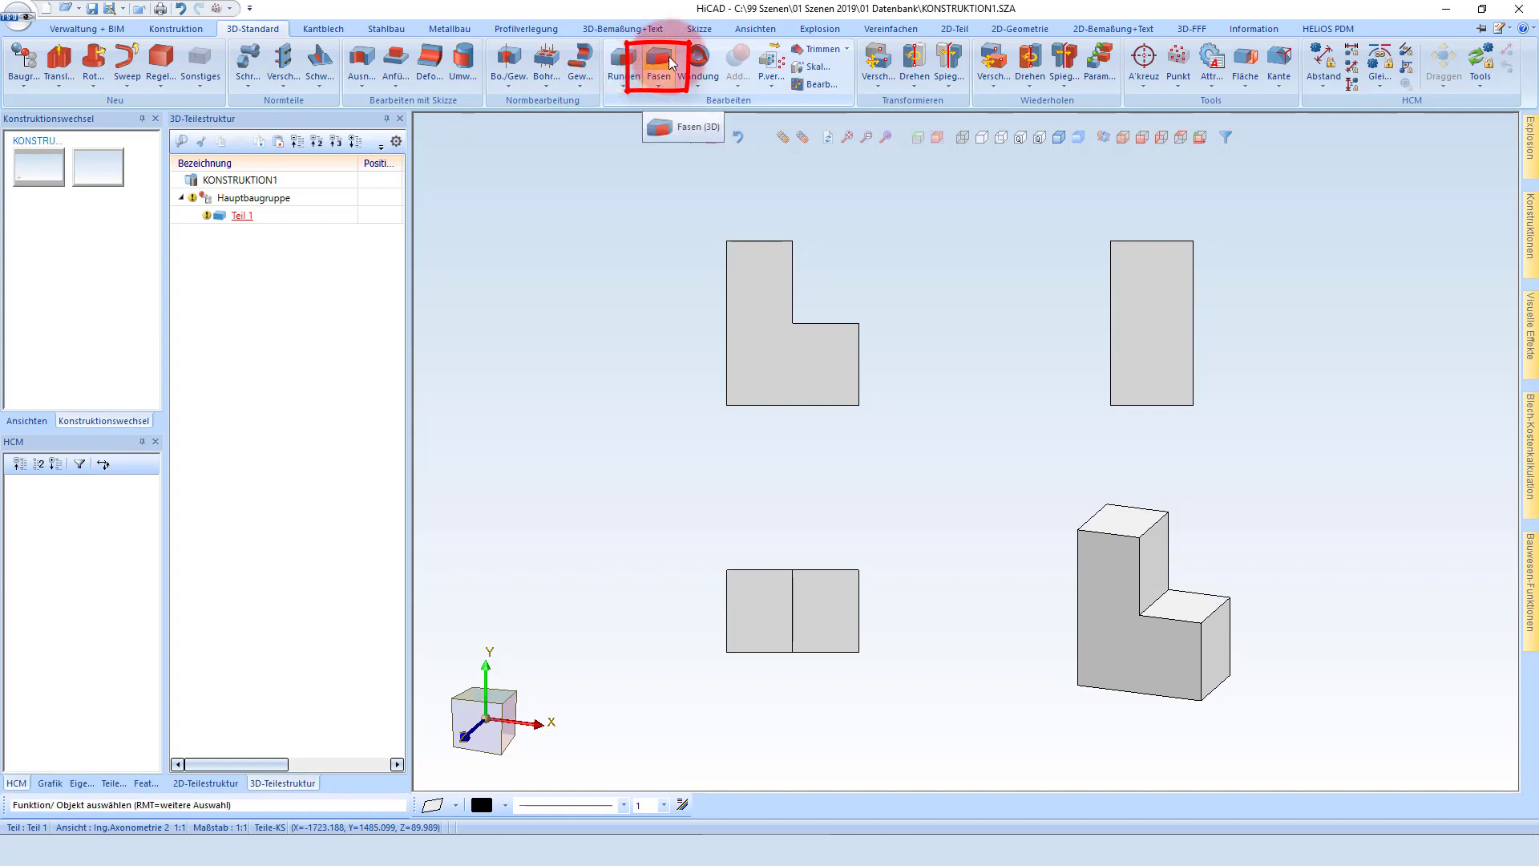
pyautogui.scroll(5, 1138, 577)
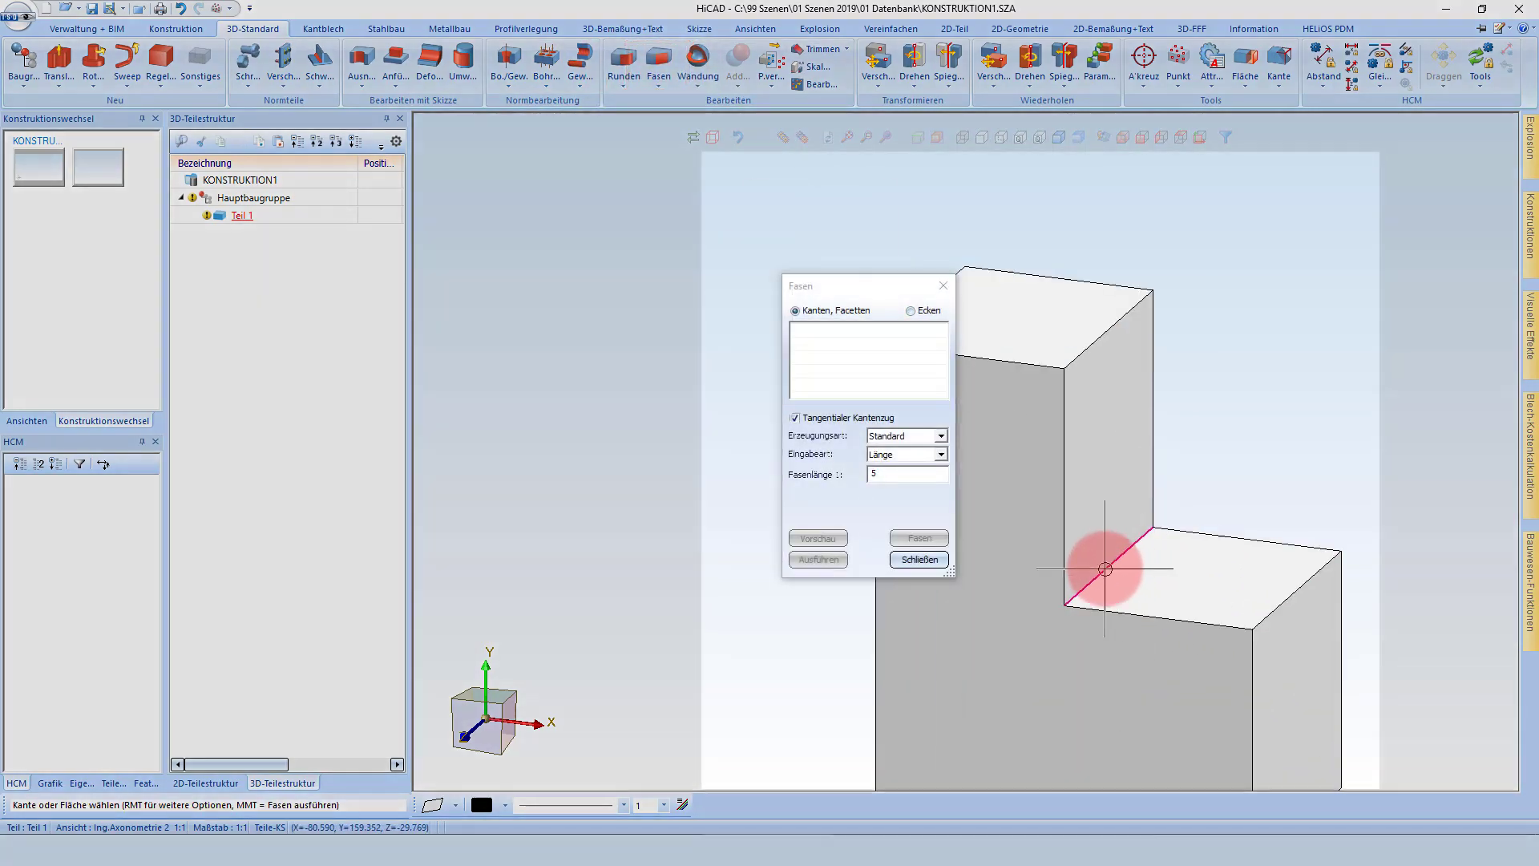
pyautogui.click(1106, 569)
pyautogui.write('25')
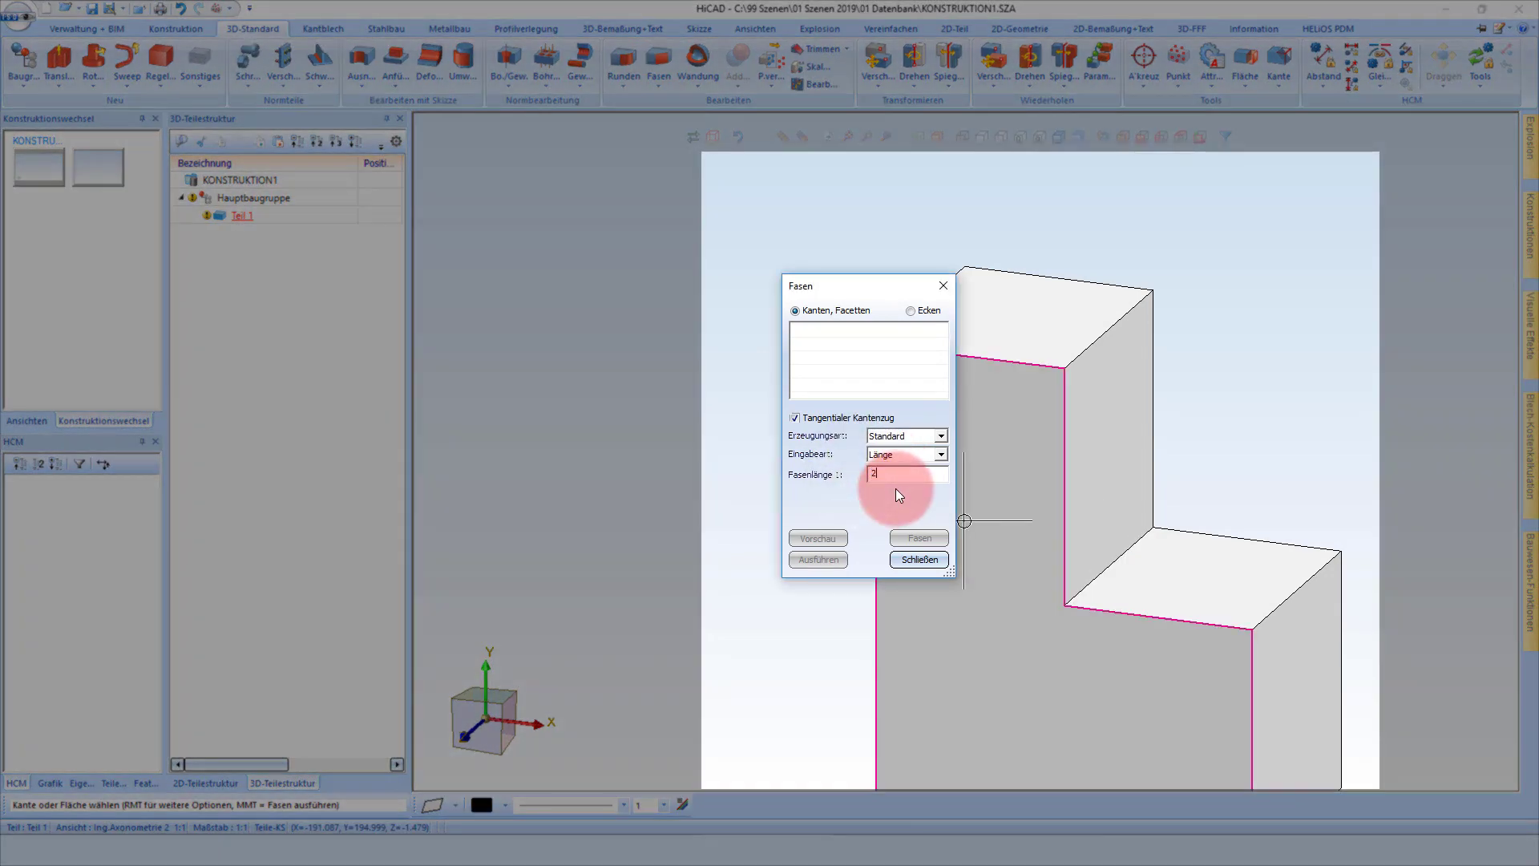
pyautogui.click(1092, 579)
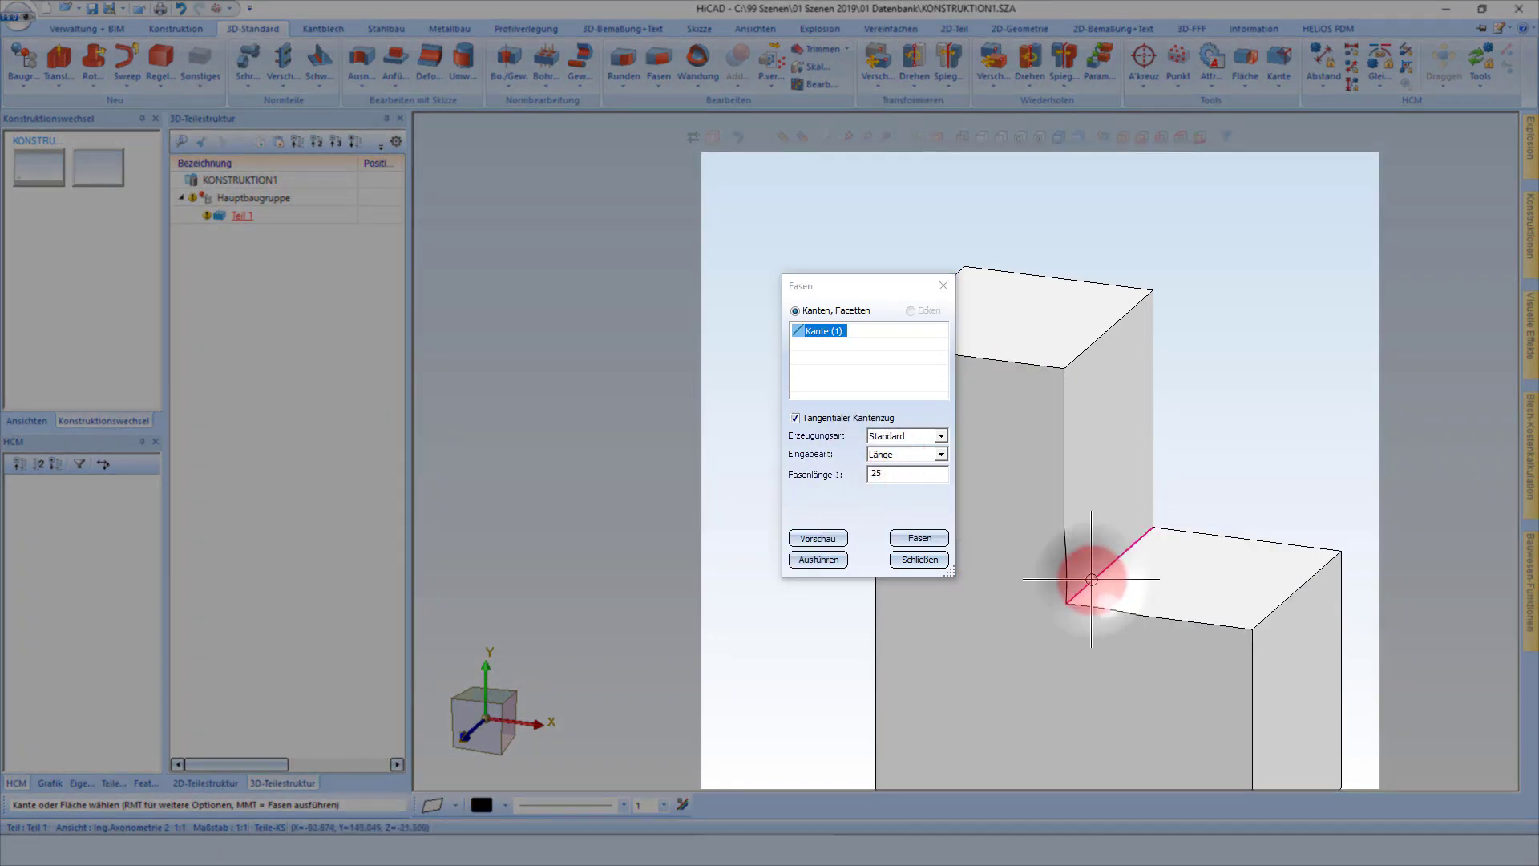
pyautogui.click(817, 537)
pyautogui.scroll(3, 1076, 571)
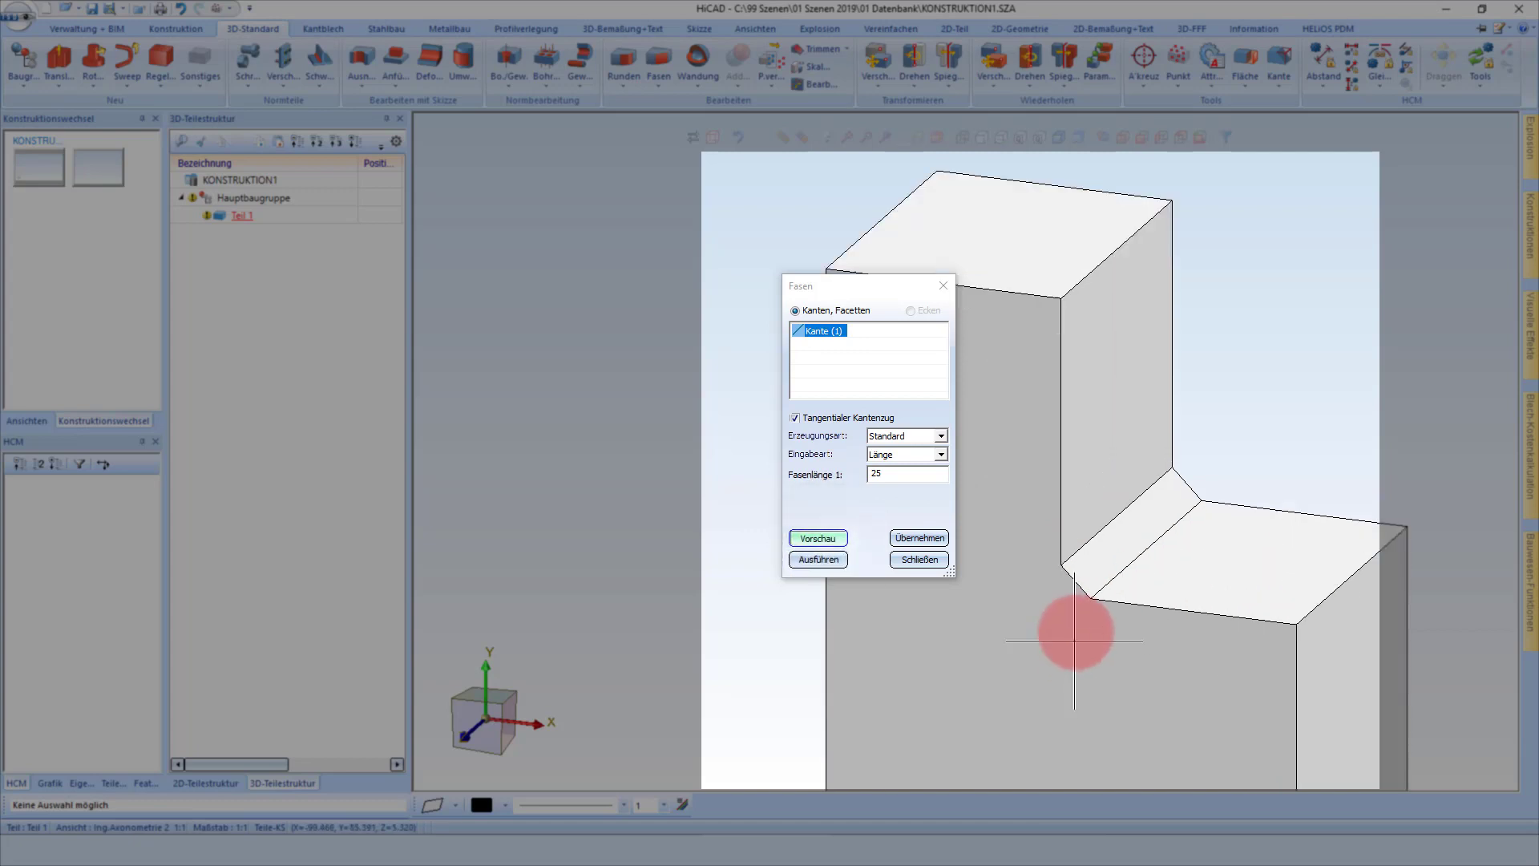
pyautogui.scroll(2, 1075, 593)
pyautogui.scroll(-5, 1249, 364)
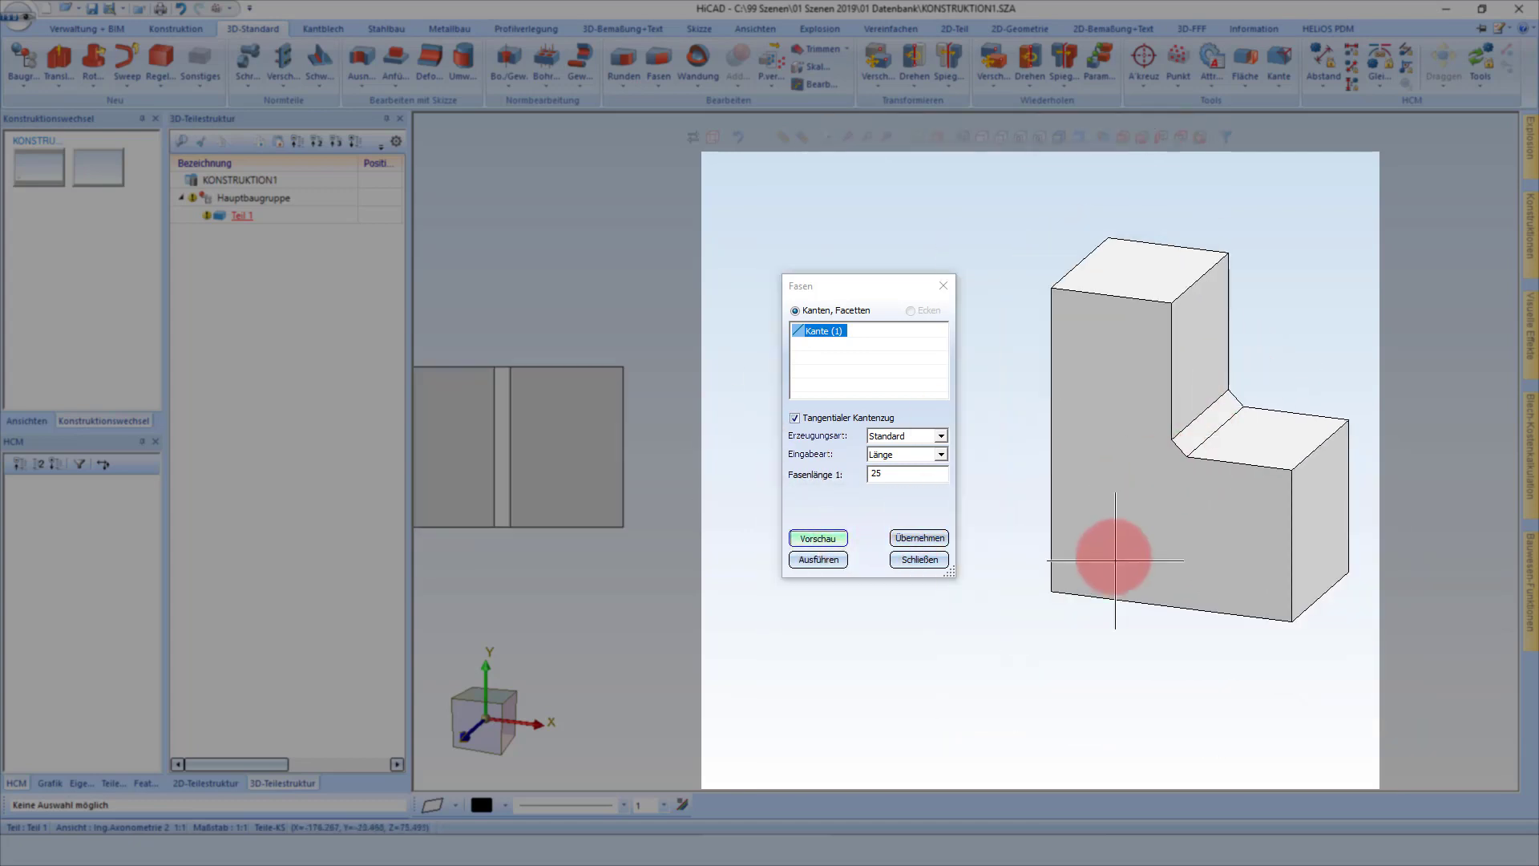
pyautogui.scroll(3, 1114, 560)
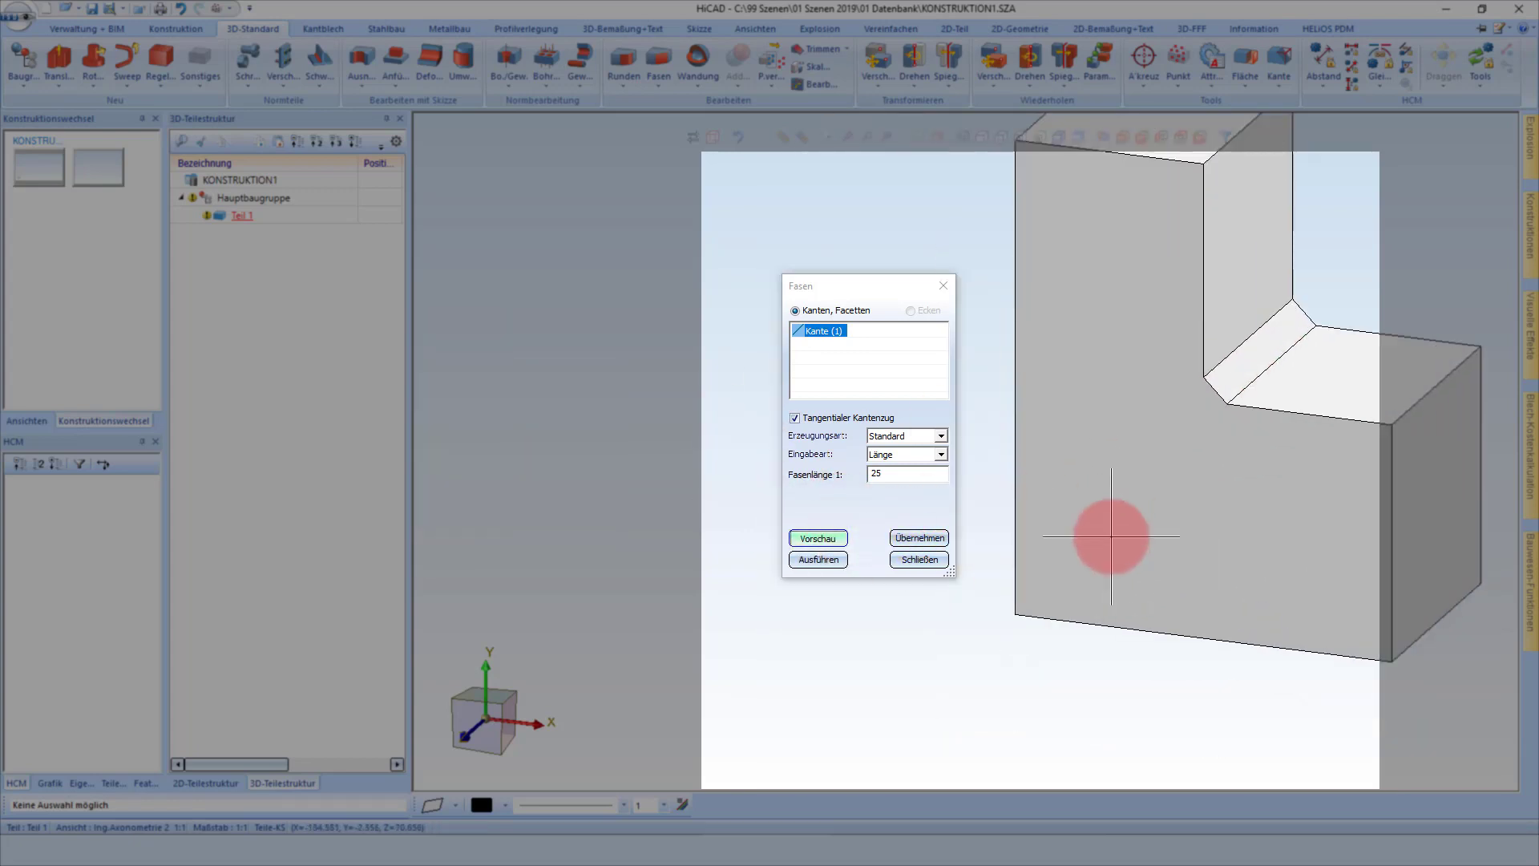
pyautogui.middleClick(1111, 536)
# Orbit the part to inspect its underside.
pyautogui.scroll(-2, 1086, 498)
pyautogui.scroll(-1, 1102, 521)
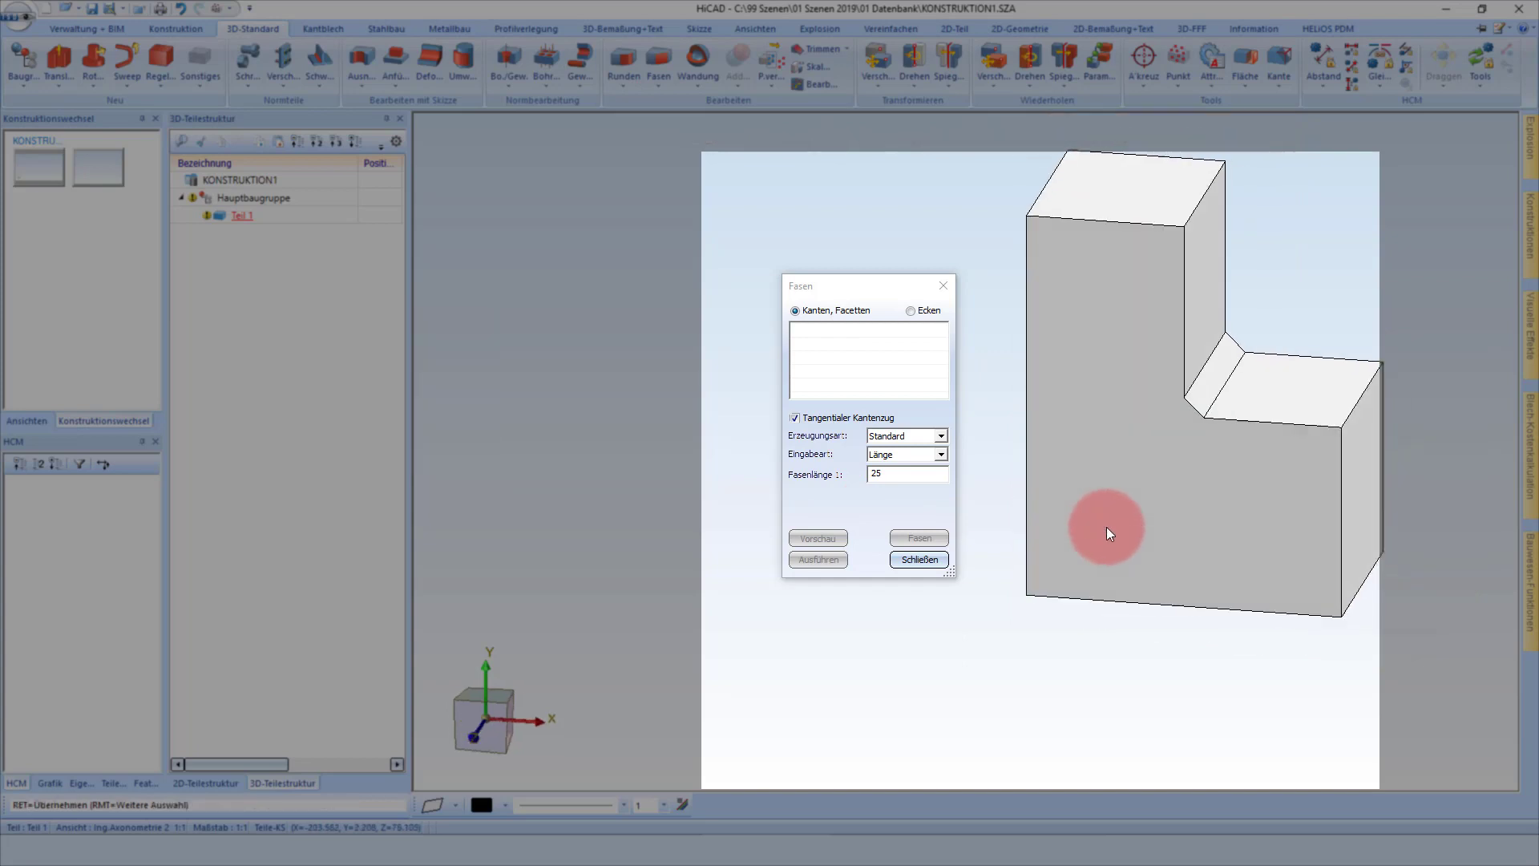
pyautogui.moveTo(1106, 527); pyautogui.dragTo(1172, 487, button='middle')
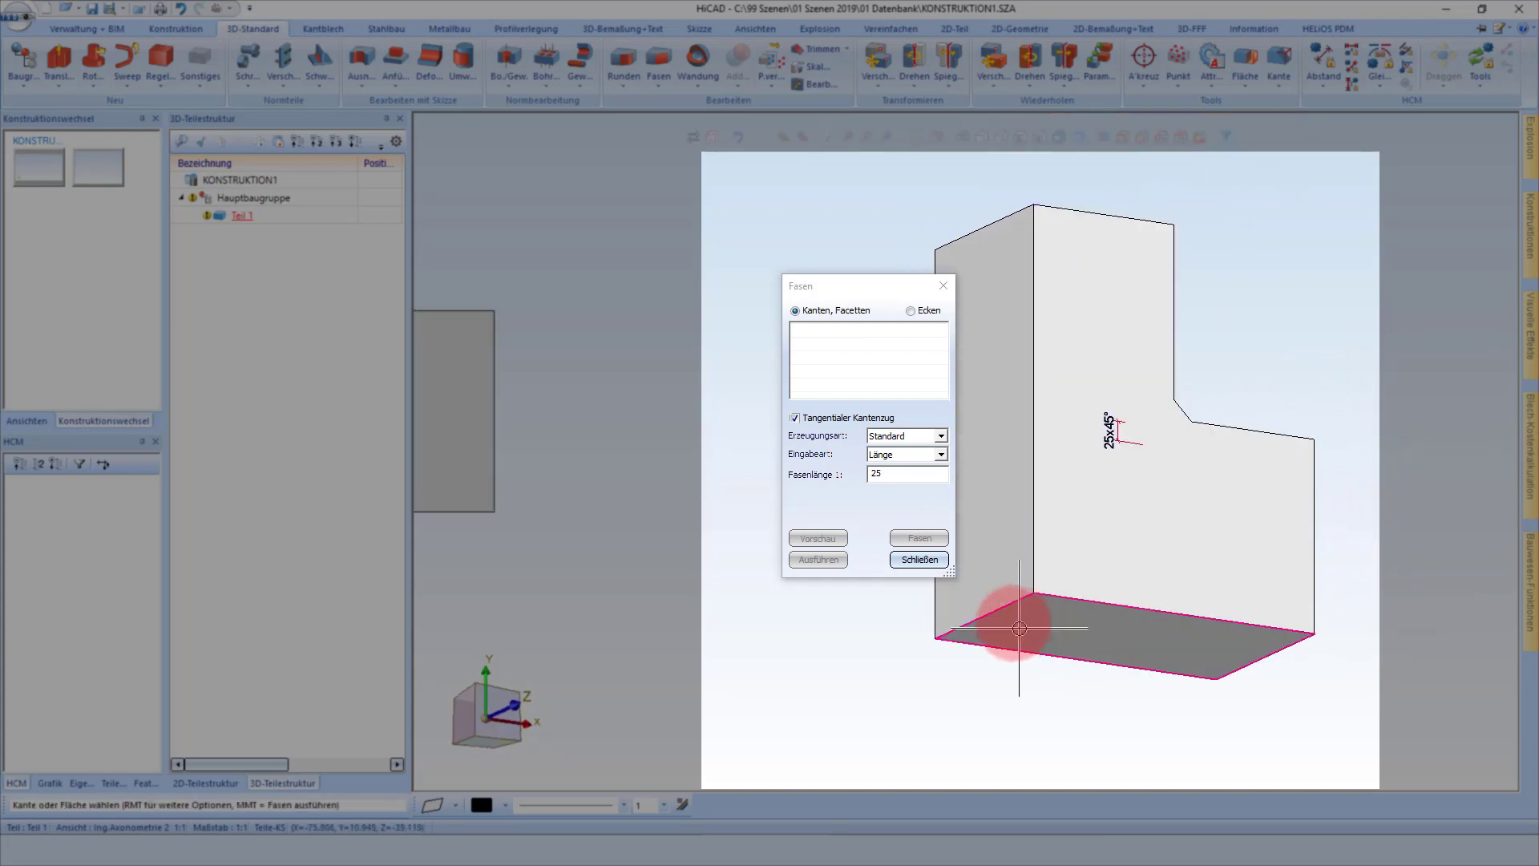
# Pick the bottom-left edge and set a length-and-angle chamfer with length 150.
pyautogui.scroll(2, 1019, 629)
pyautogui.click(1028, 607)
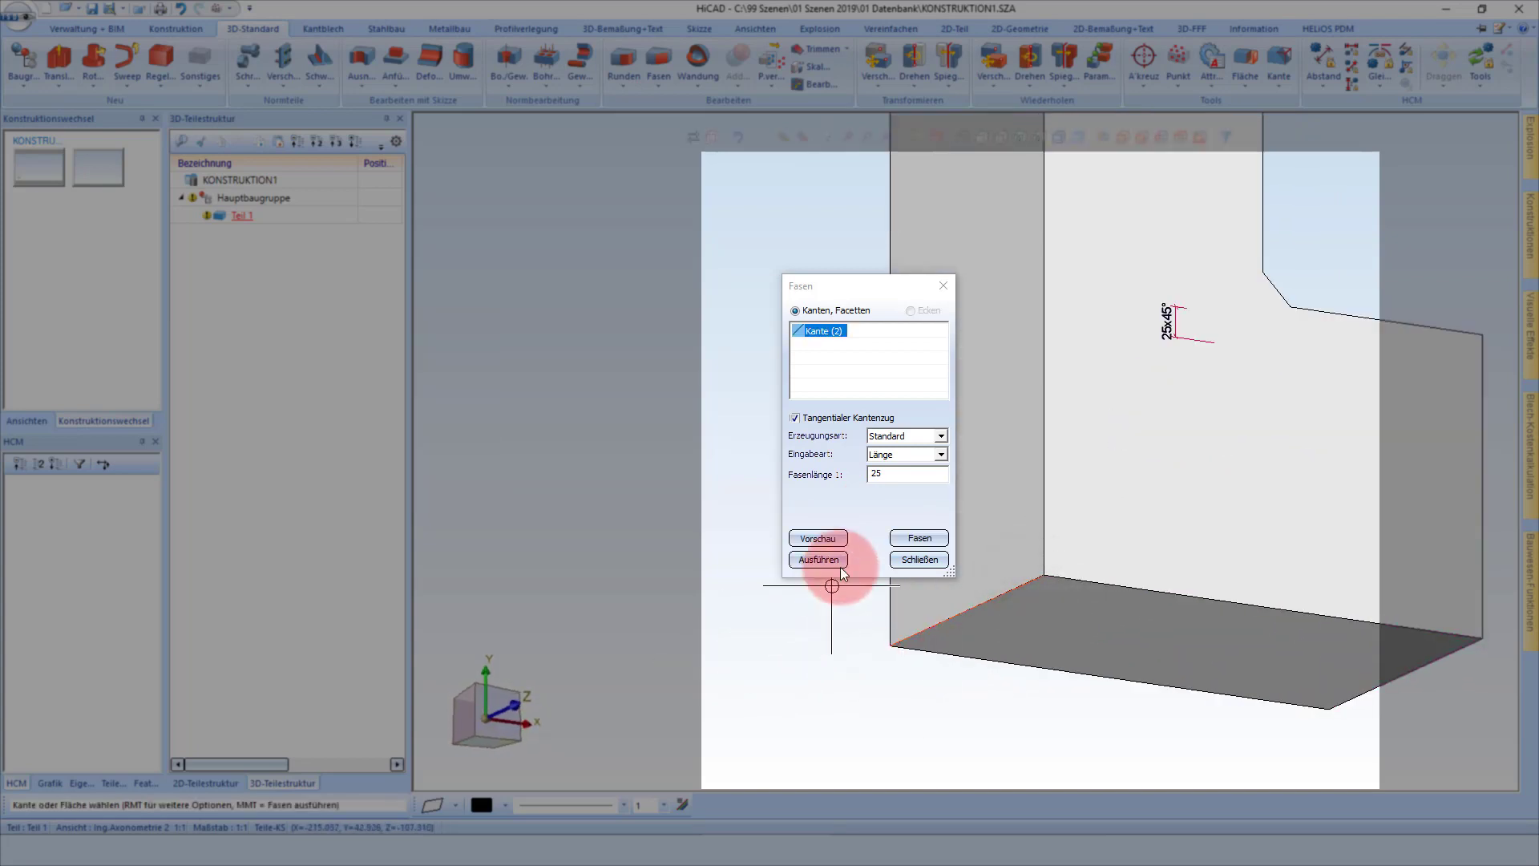
pyautogui.click(915, 451)
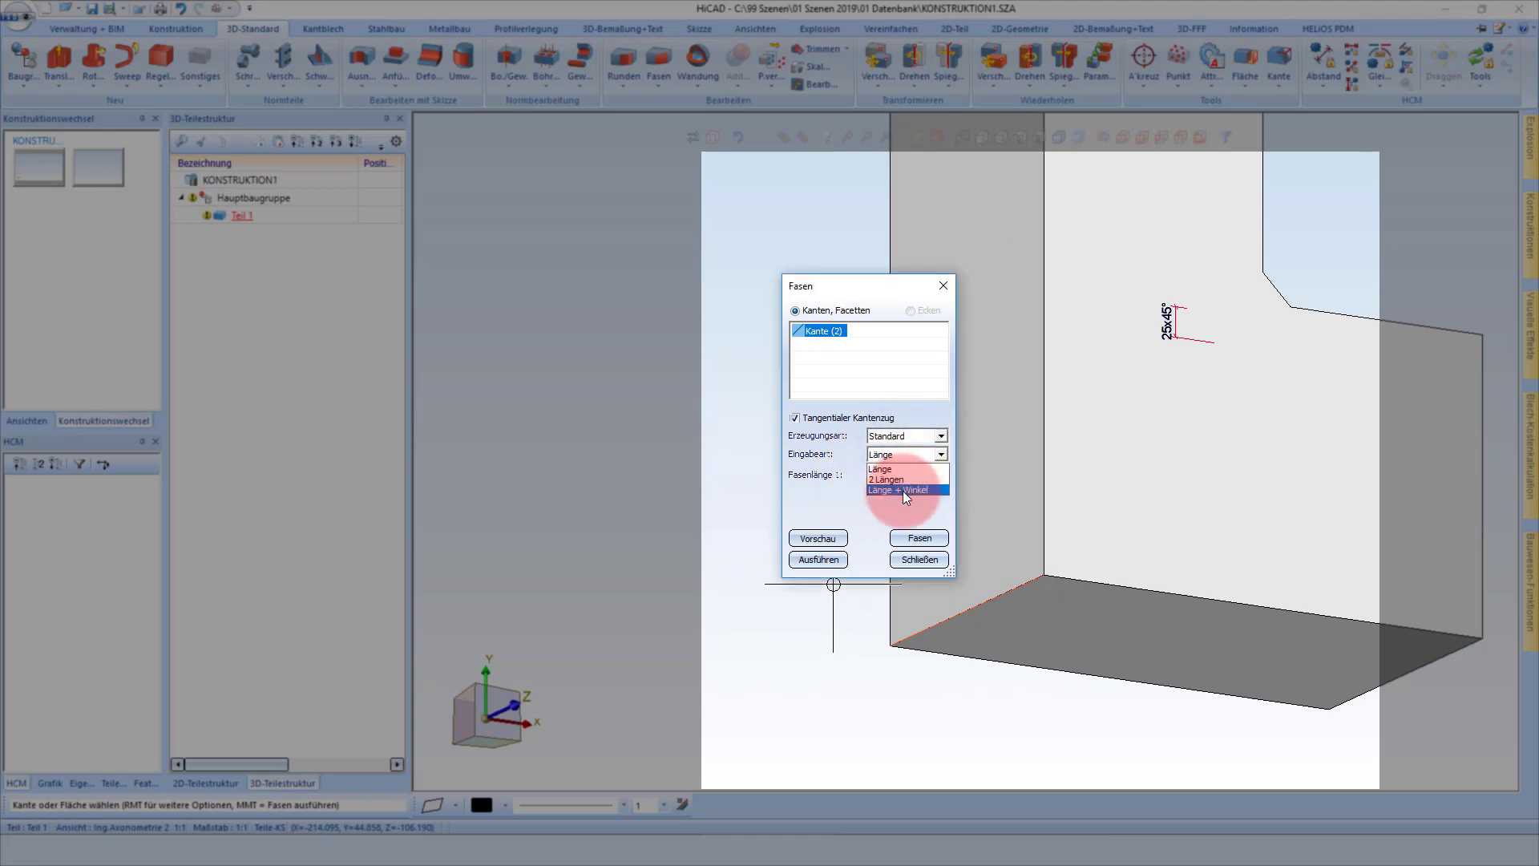
pyautogui.click(903, 490)
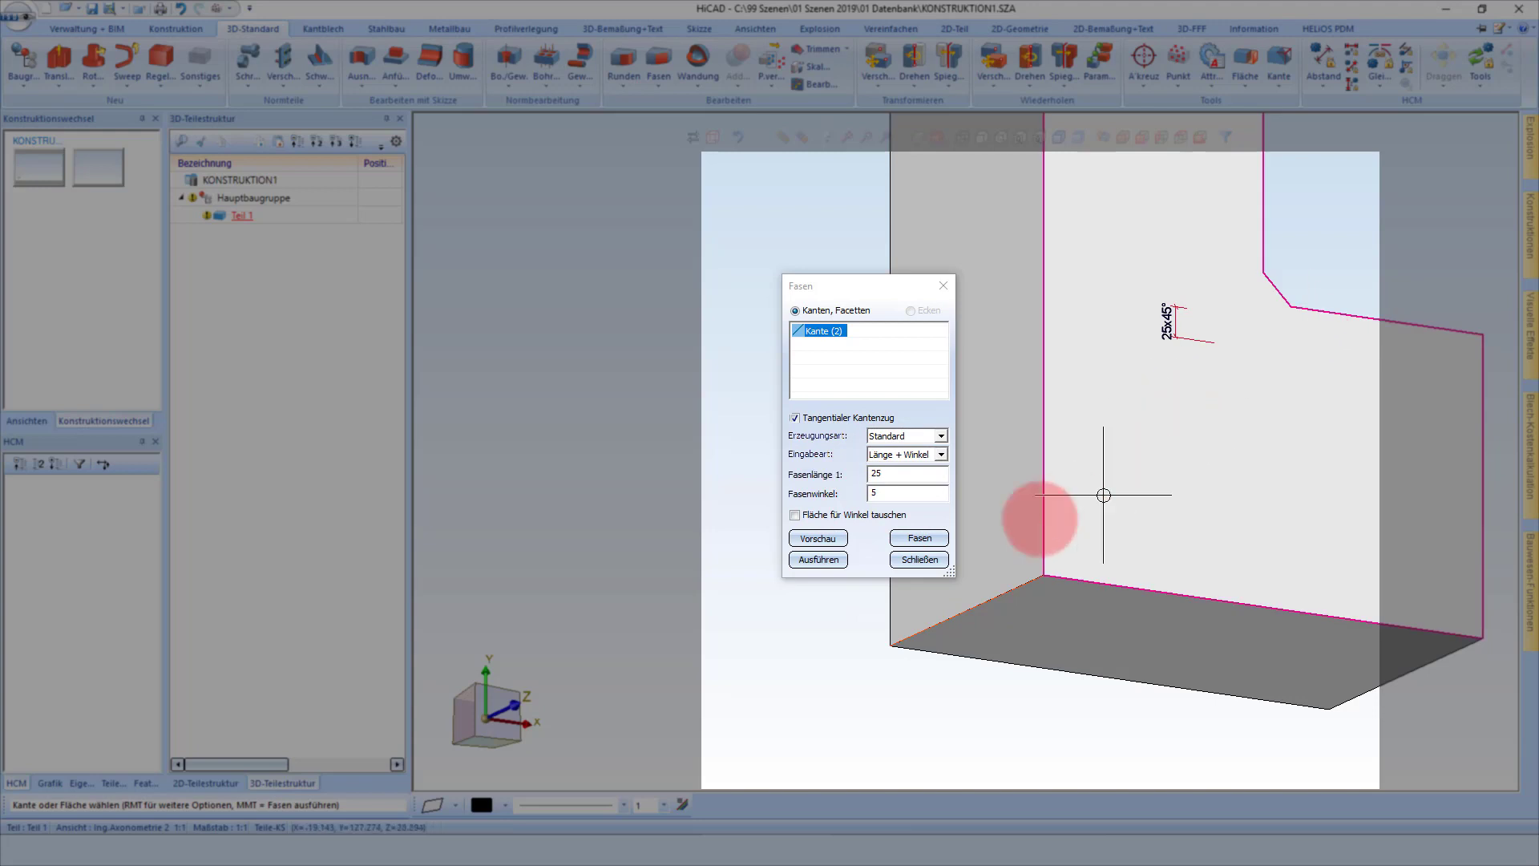
pyautogui.click(819, 537)
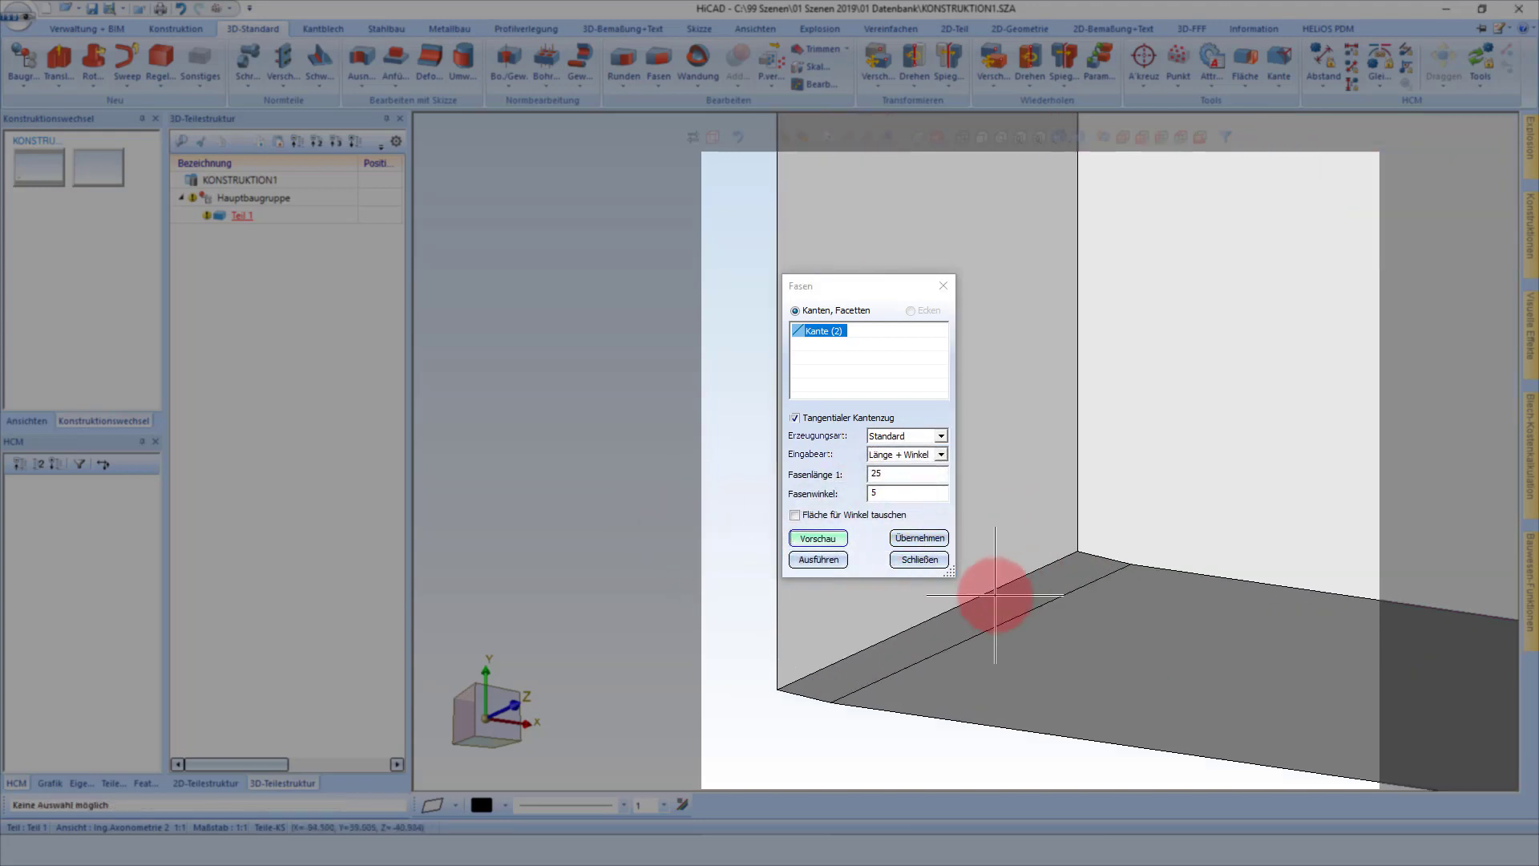
pyautogui.scroll(3, 997, 594)
pyautogui.write('150')
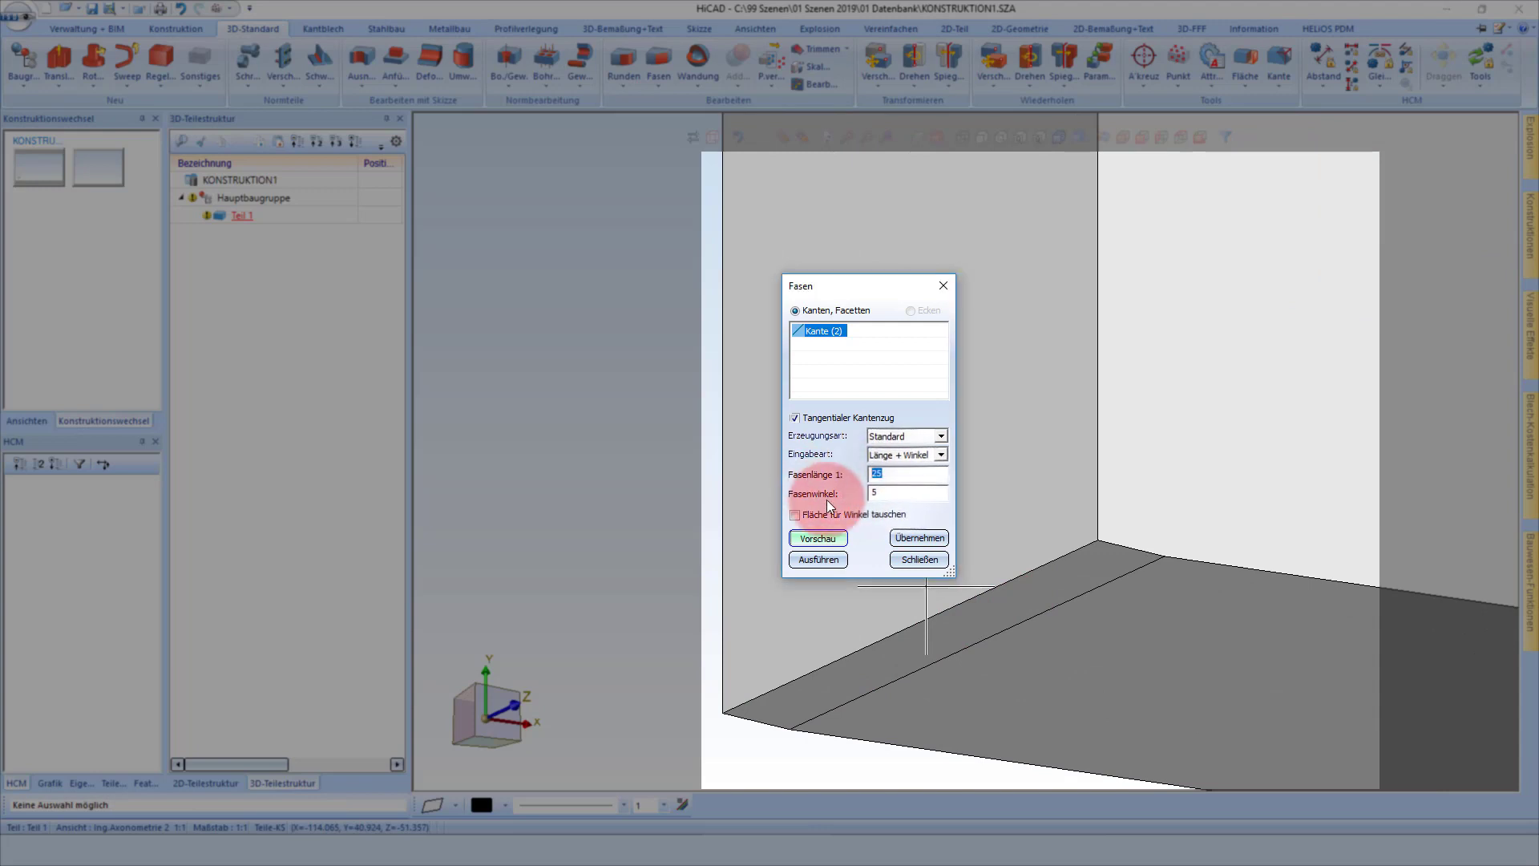
pyautogui.click(830, 559)
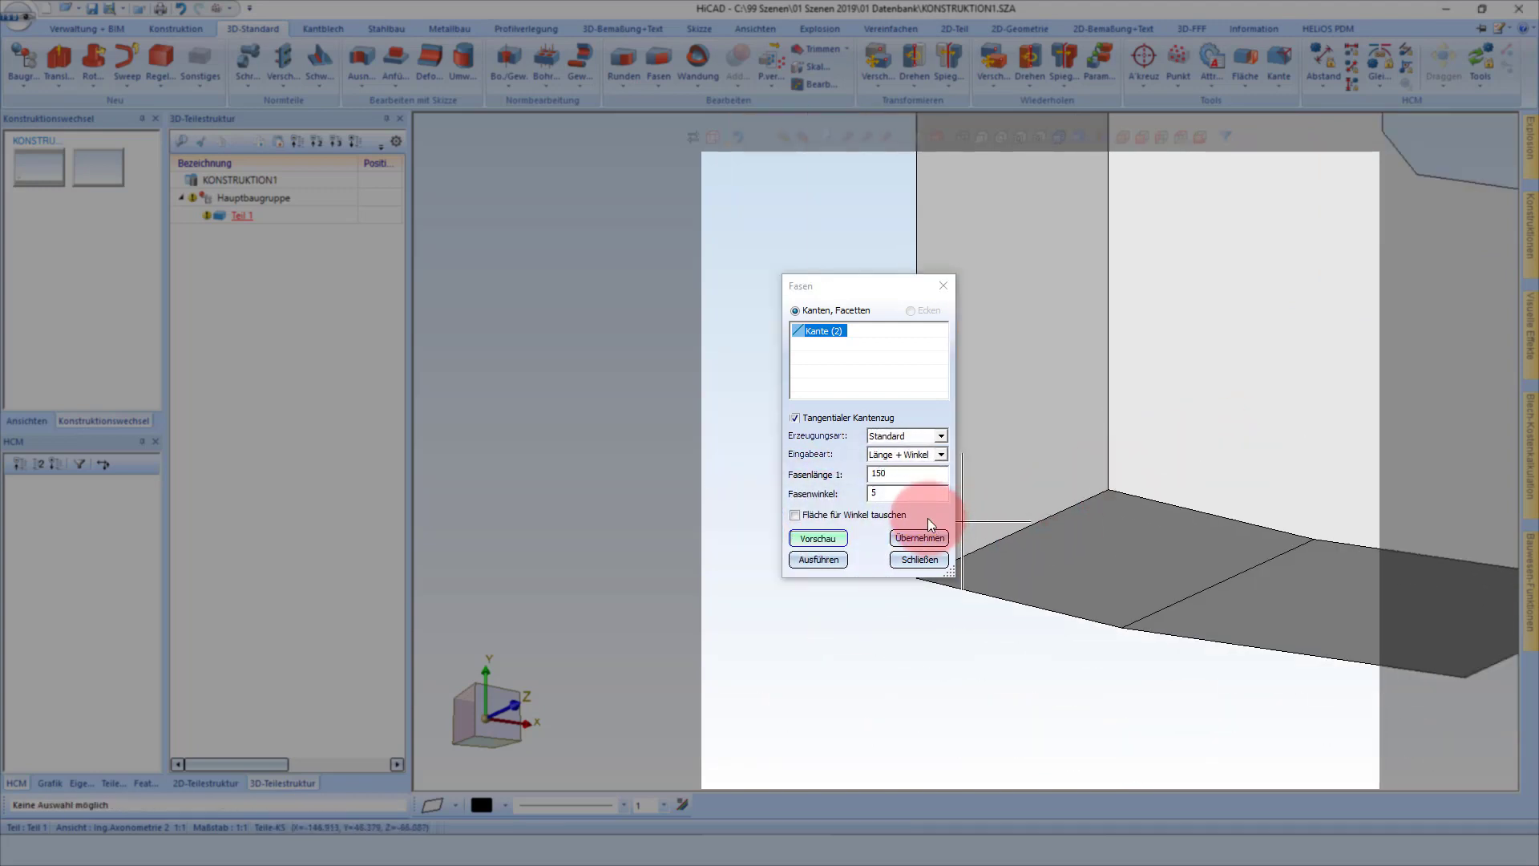
# Swap the angle face so the 5° chamfer tapers the left face, then apply and finish chamfering.
pyautogui.click(848, 519)
pyautogui.click(822, 537)
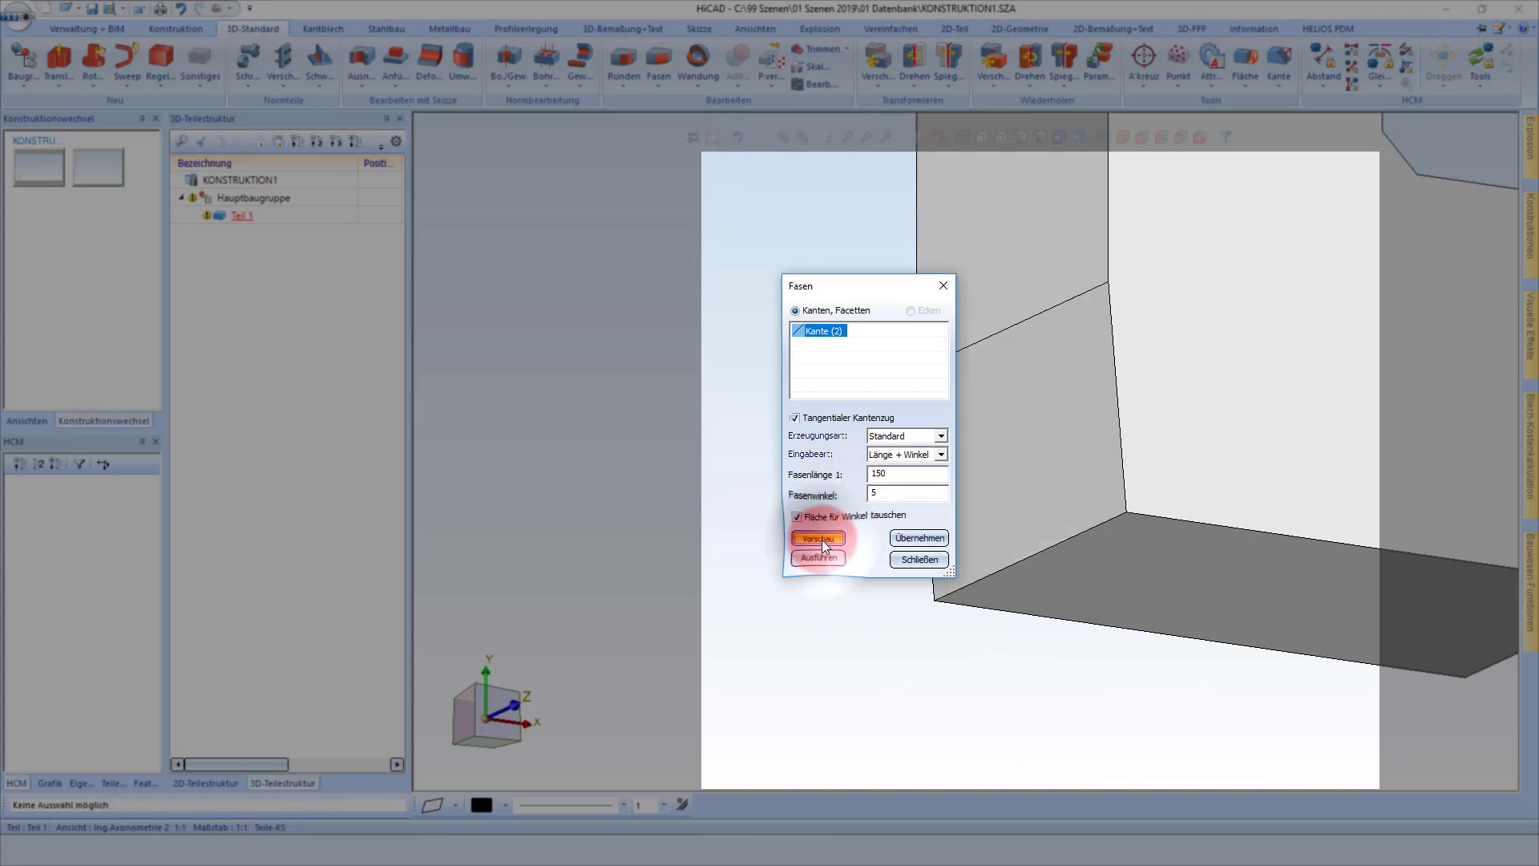
pyautogui.moveTo(1164, 545); pyautogui.dragTo(1216, 529, button='middle')
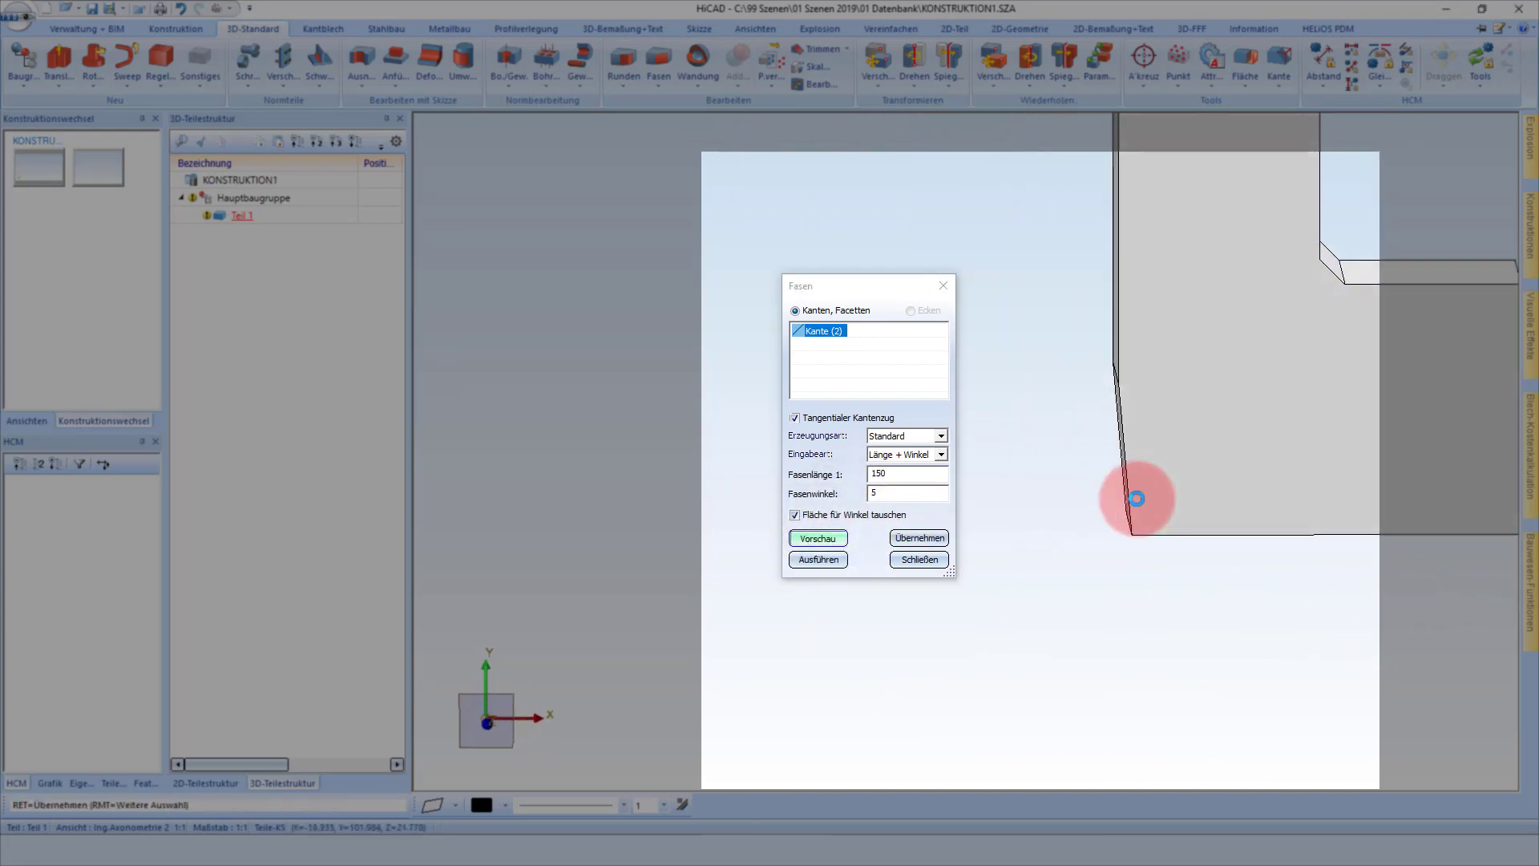
pyautogui.moveTo(791, 214); pyautogui.dragTo(693, 263, button='middle')
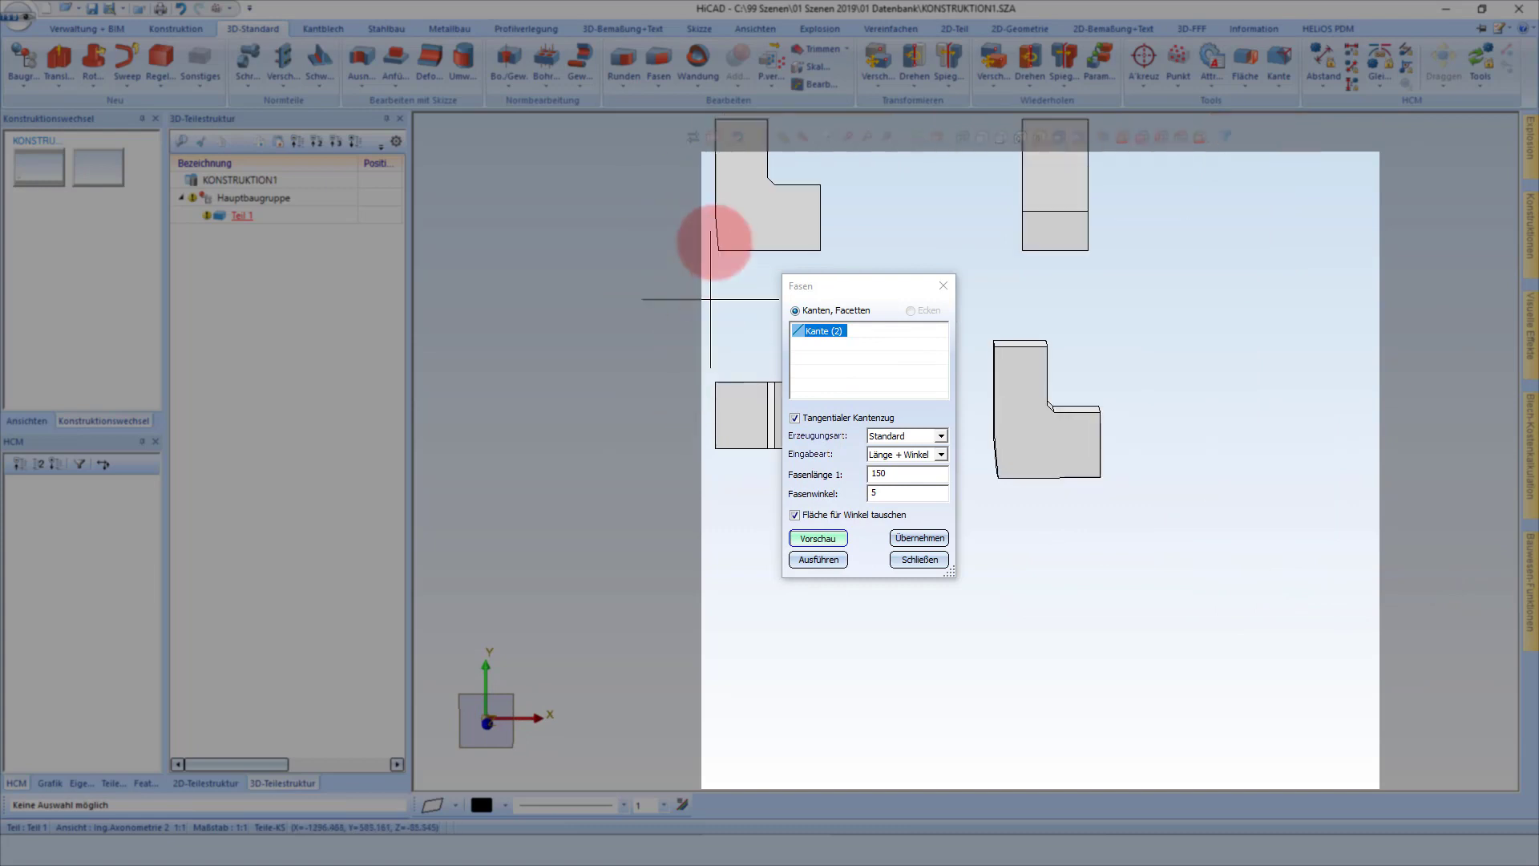
pyautogui.scroll(-2, 746, 356)
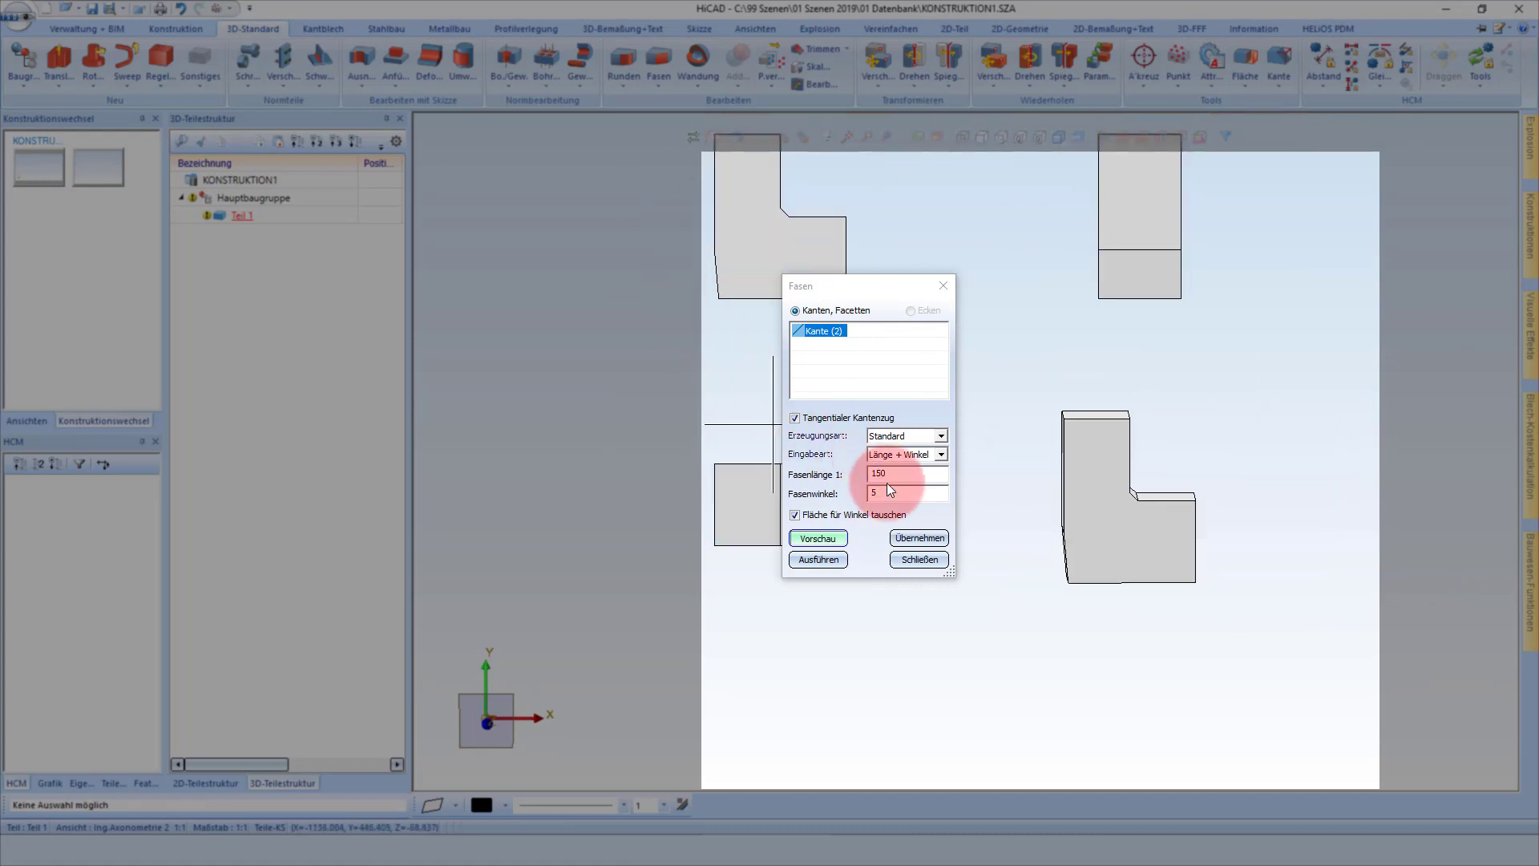
pyautogui.click(916, 538)
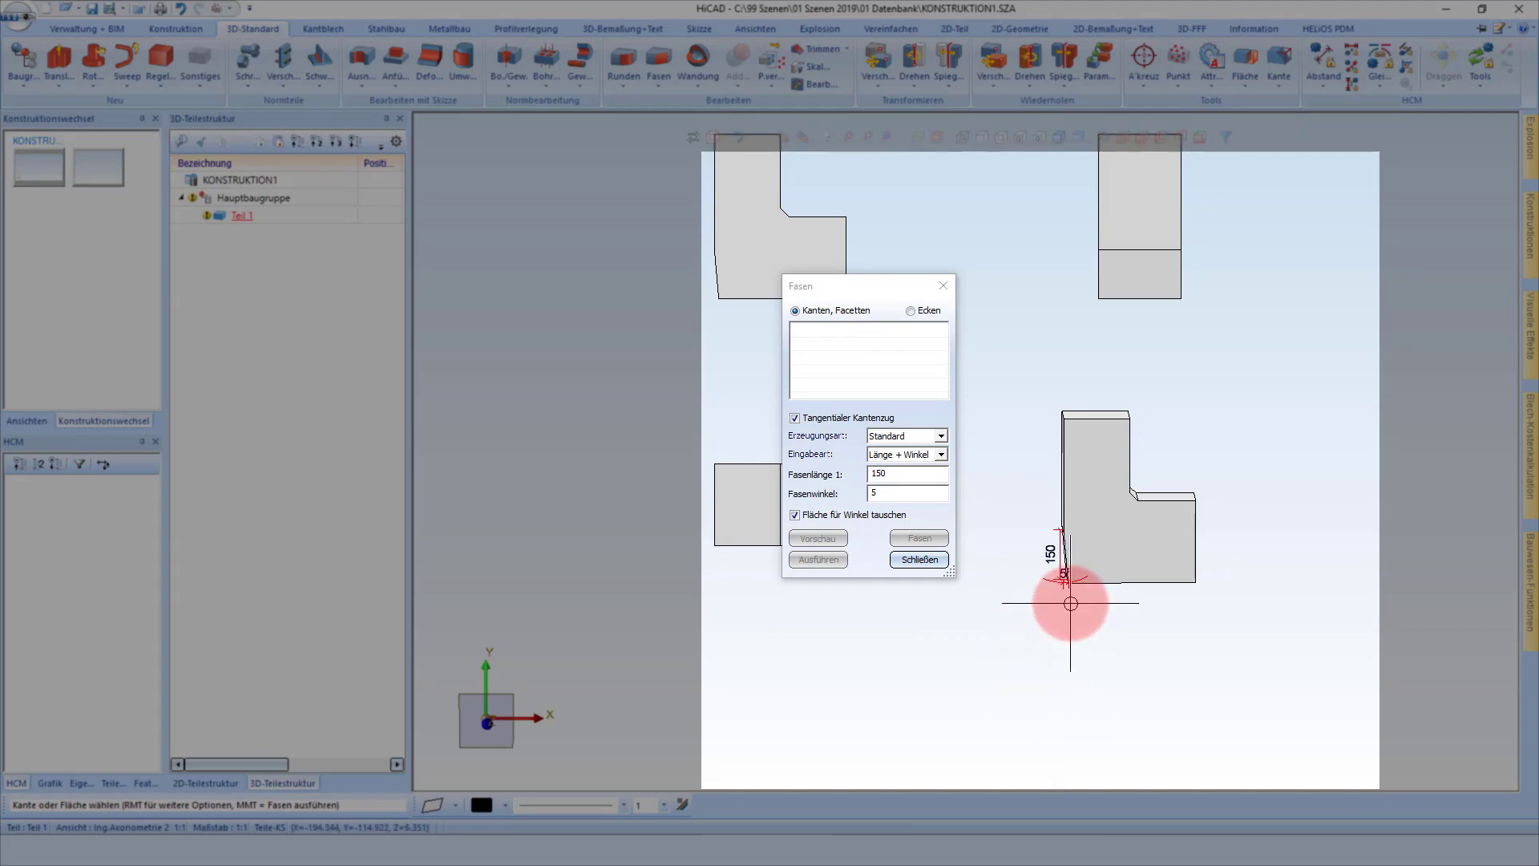
pyautogui.scroll(4, 1082, 585)
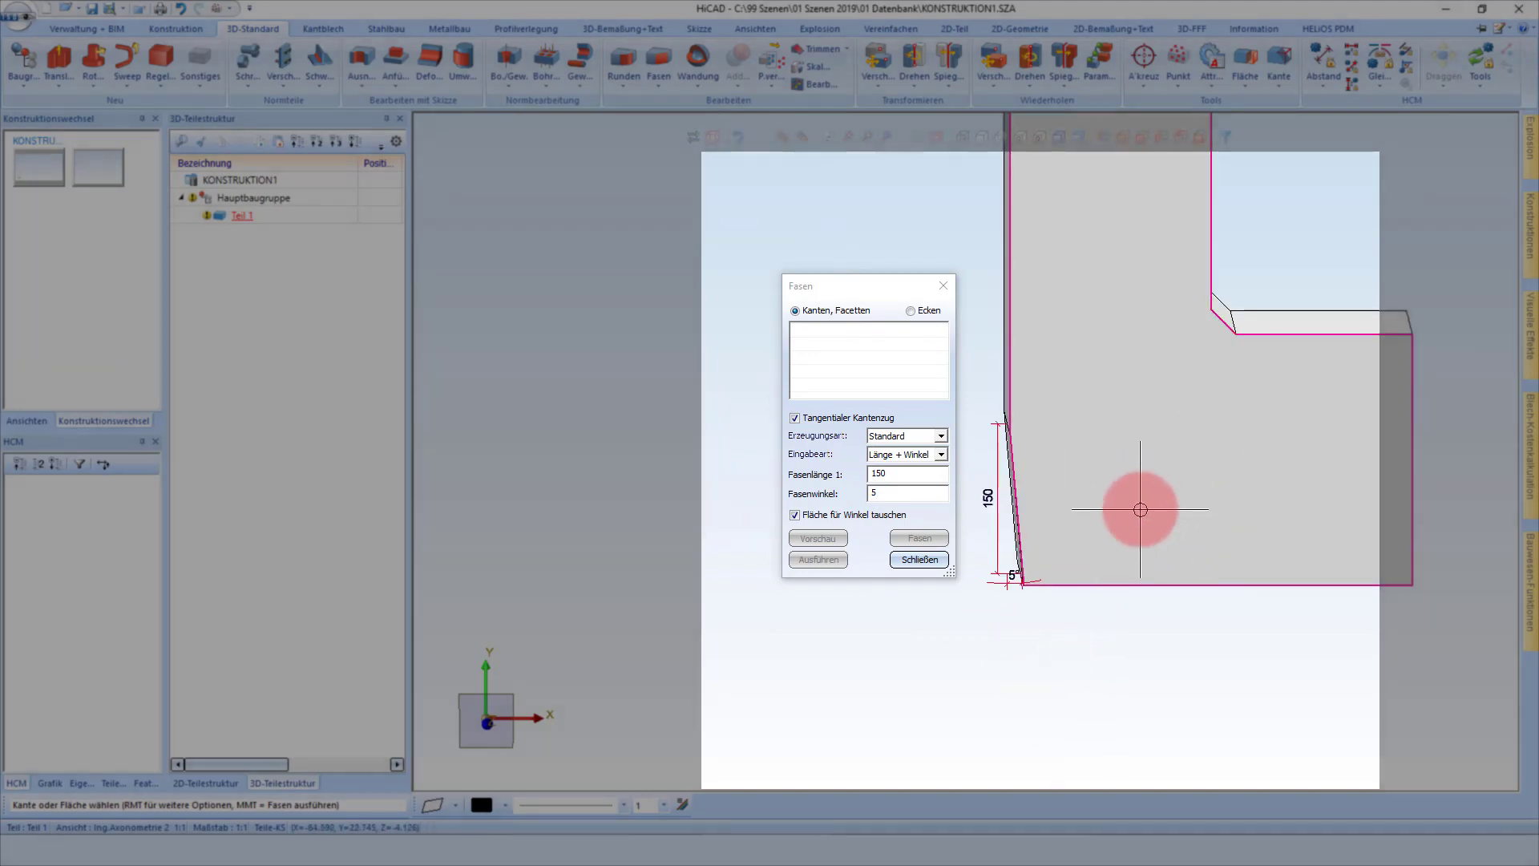
pyautogui.middleClick(1140, 509)
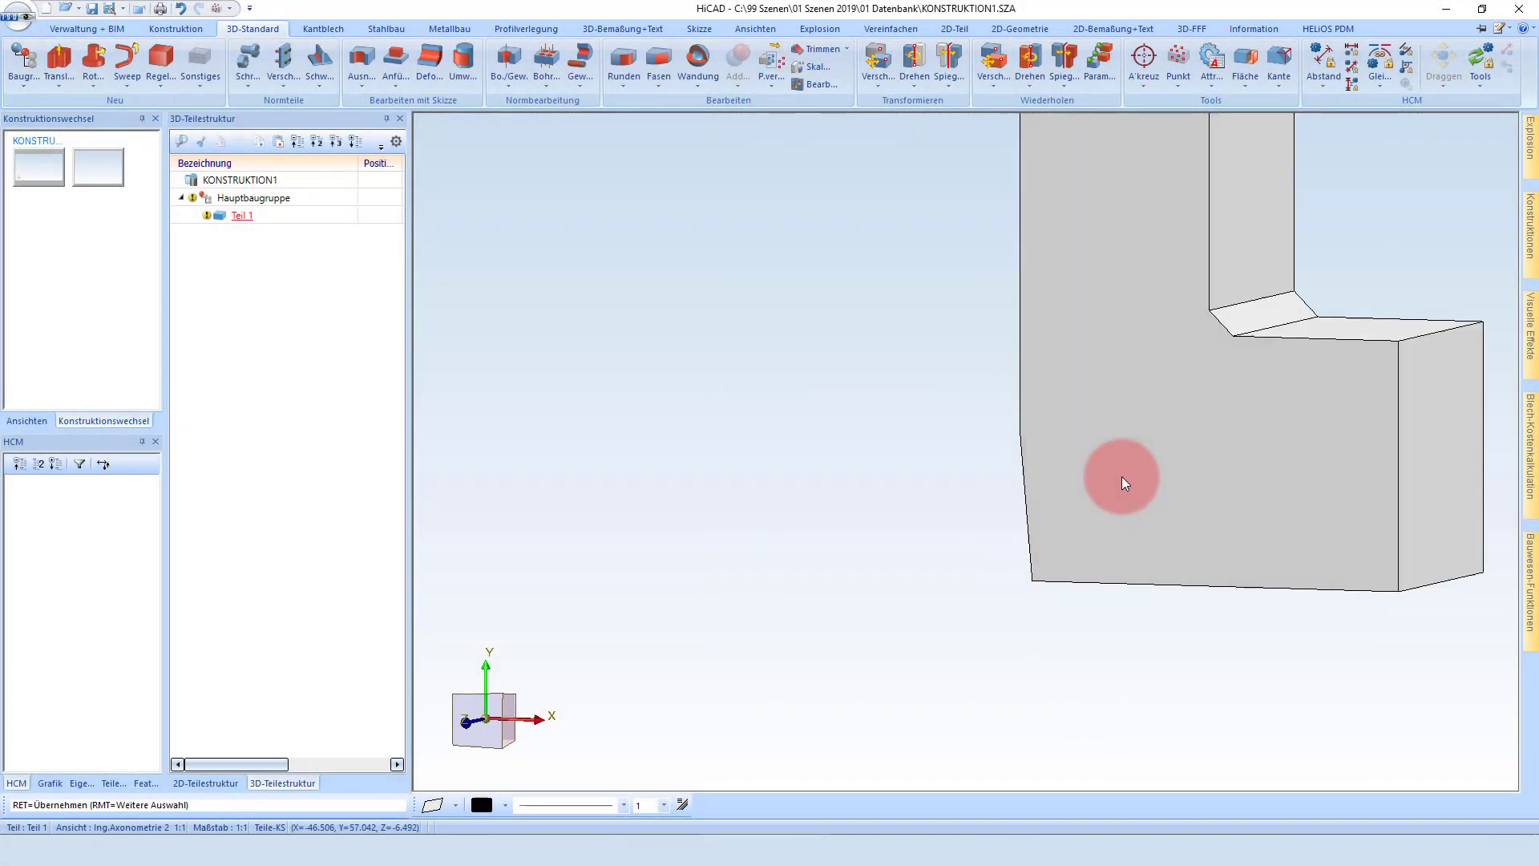
# Switch the part to the front view (Vorderansicht).
pyautogui.scroll(-2, 1063, 593)
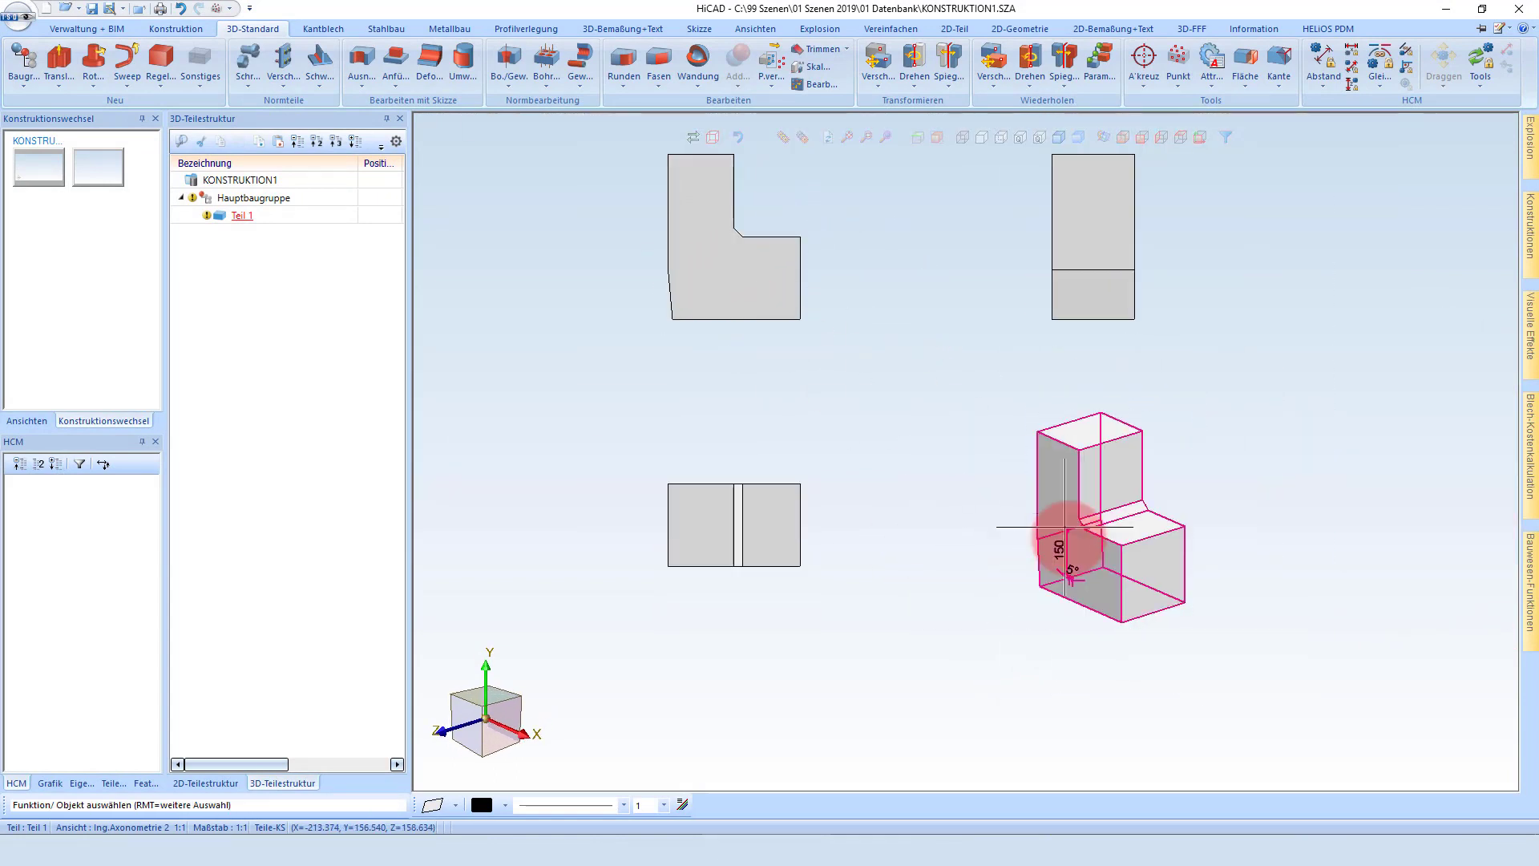
pyautogui.scroll(1, 1066, 561)
pyautogui.scroll(-2, 1080, 521)
pyautogui.scroll(2, 701, 262)
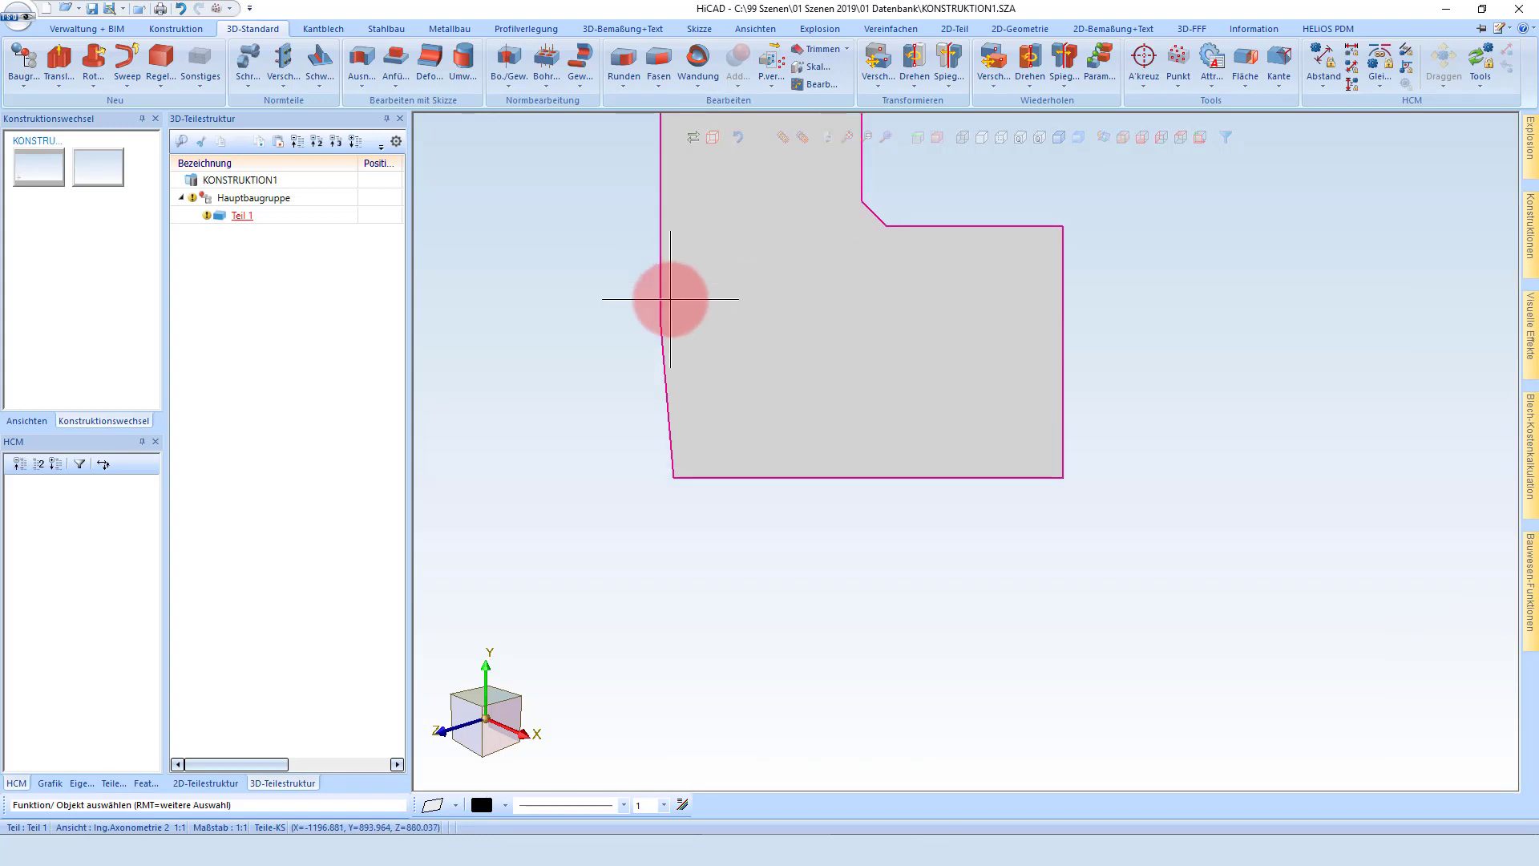
pyautogui.scroll(2, 670, 299)
pyautogui.scroll(-2, 882, 417)
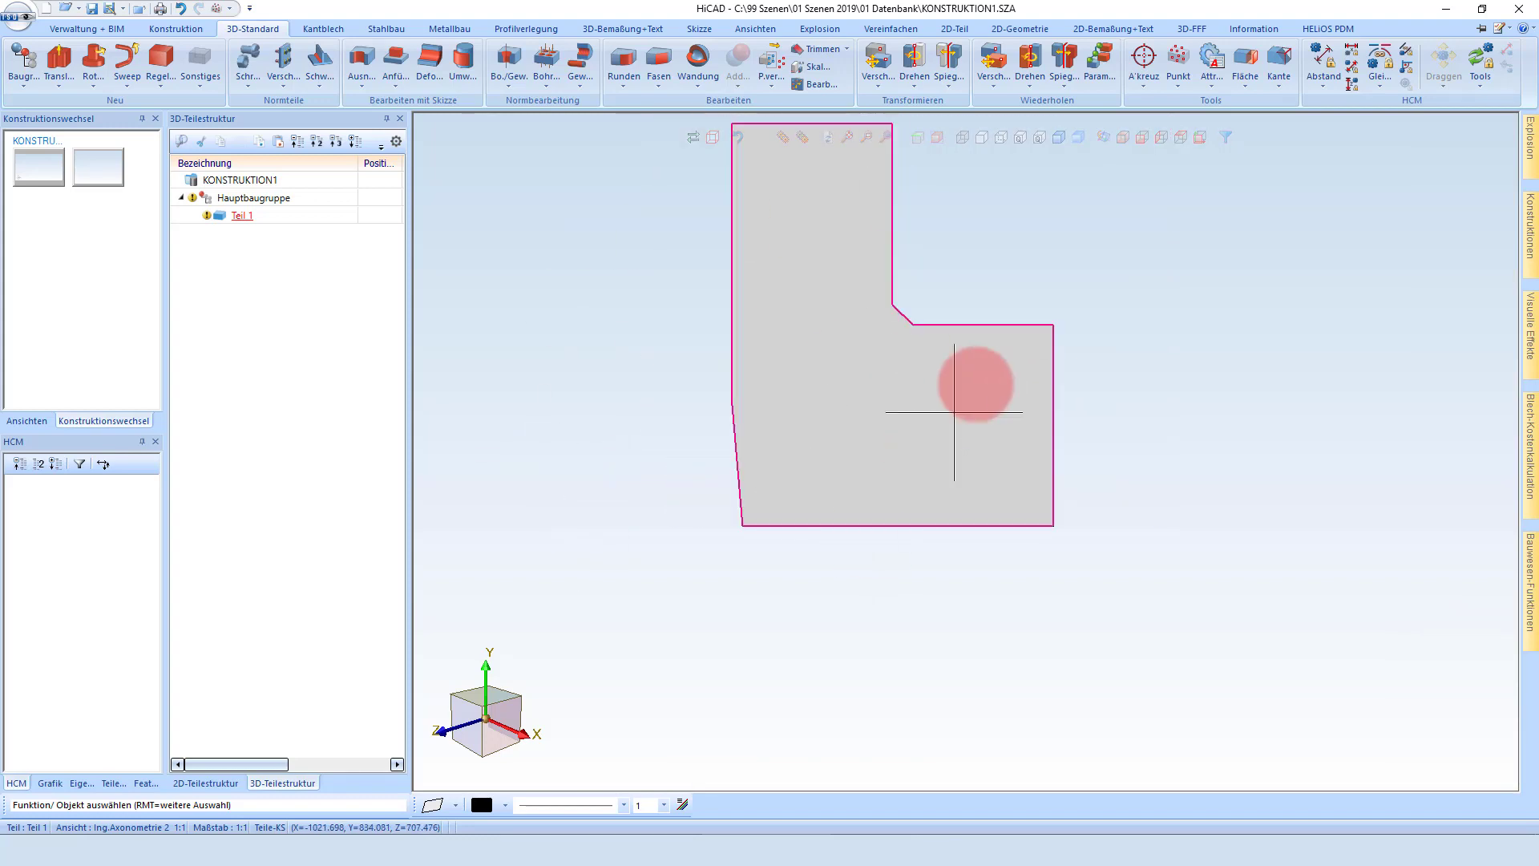
pyautogui.hotkey('ctrl', '1')
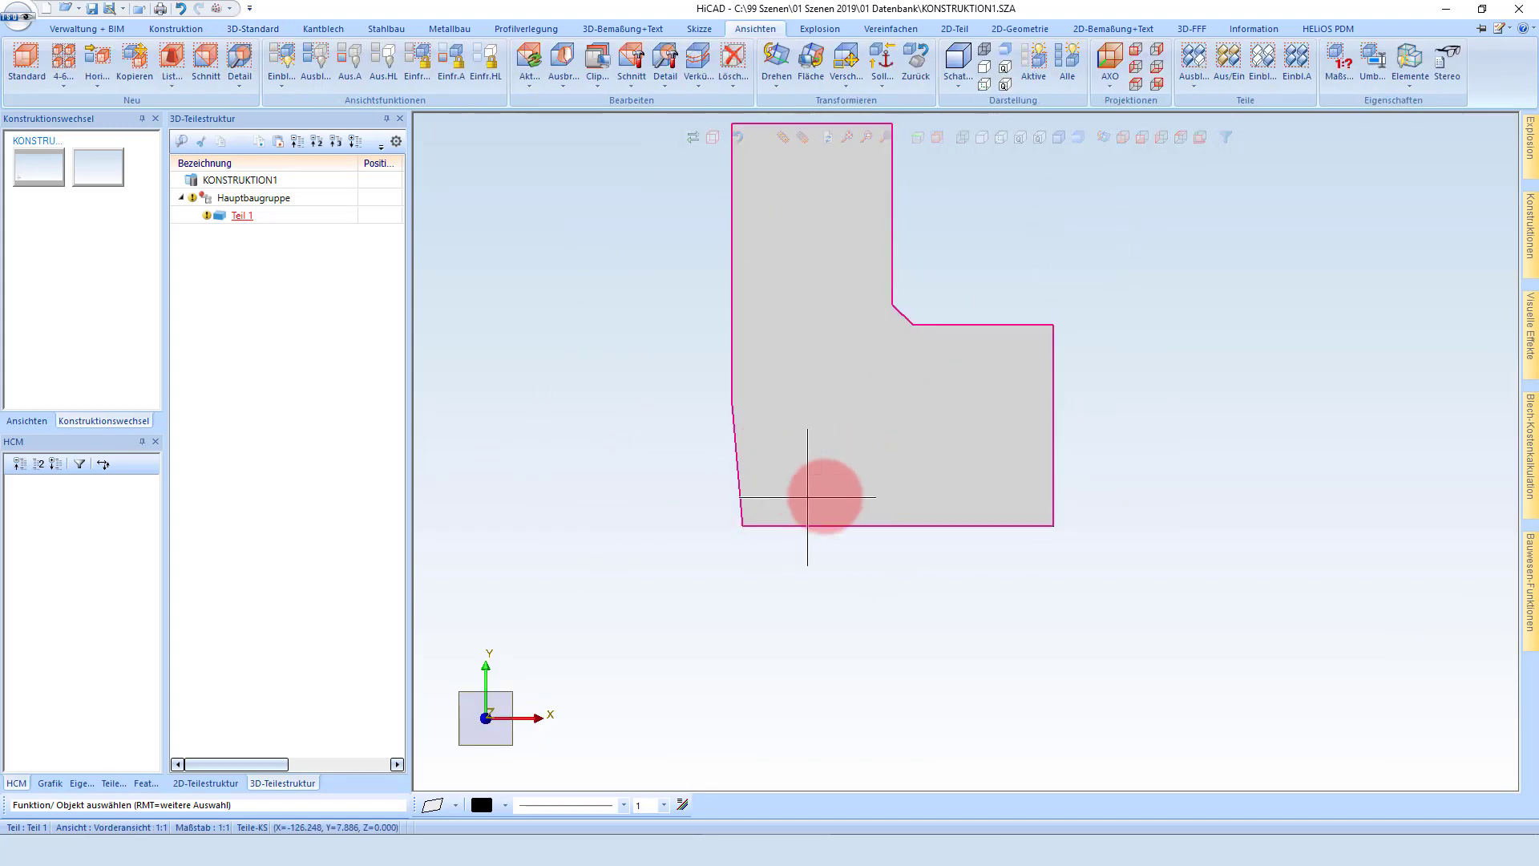
# Add a vertical helper line along the part's left side.
pyautogui.middleClick(828, 481)
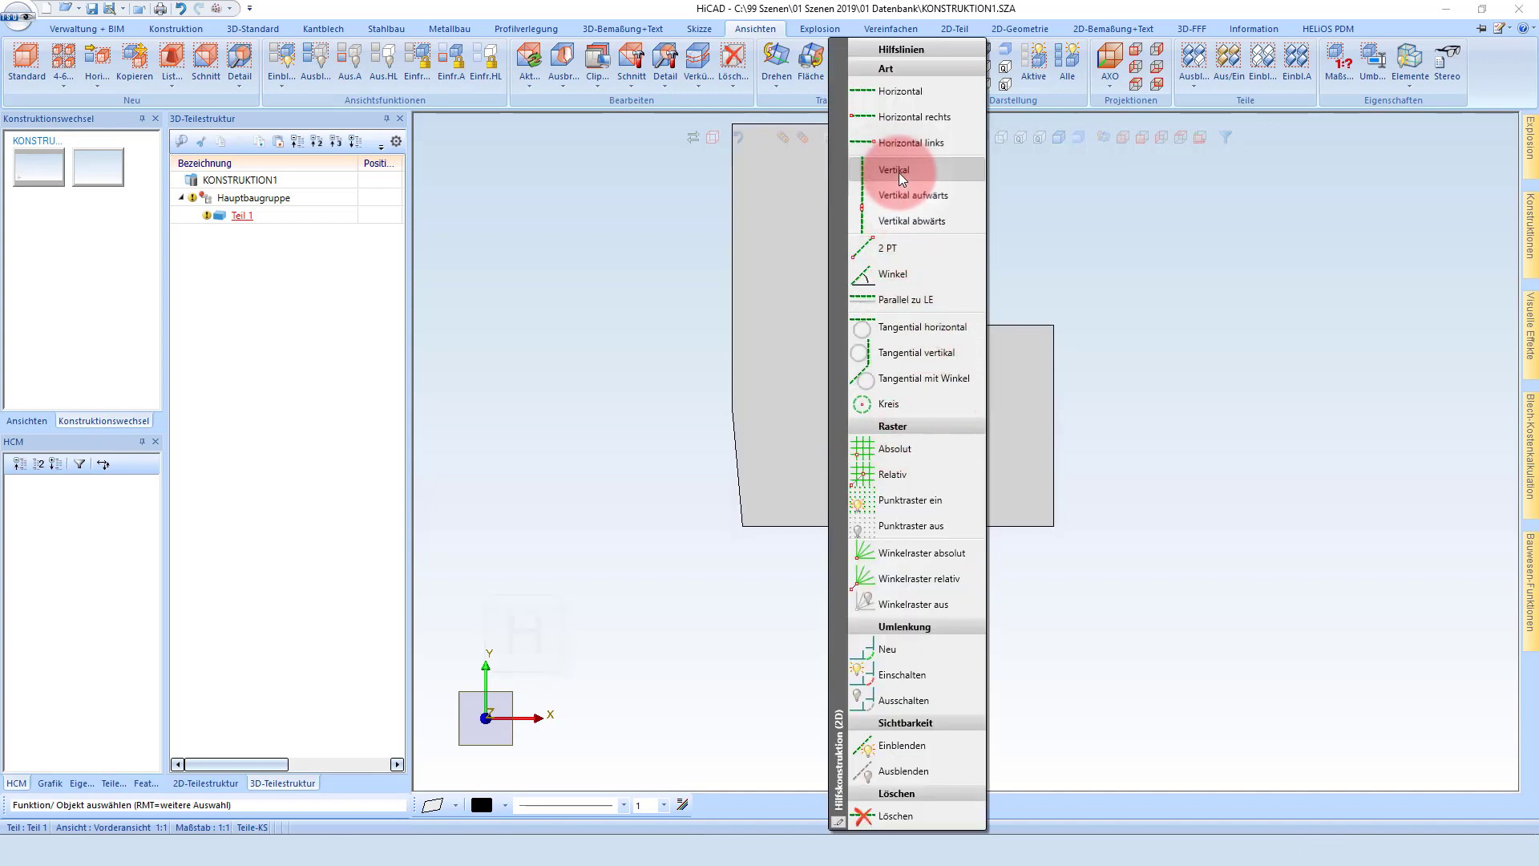
pyautogui.press('h')
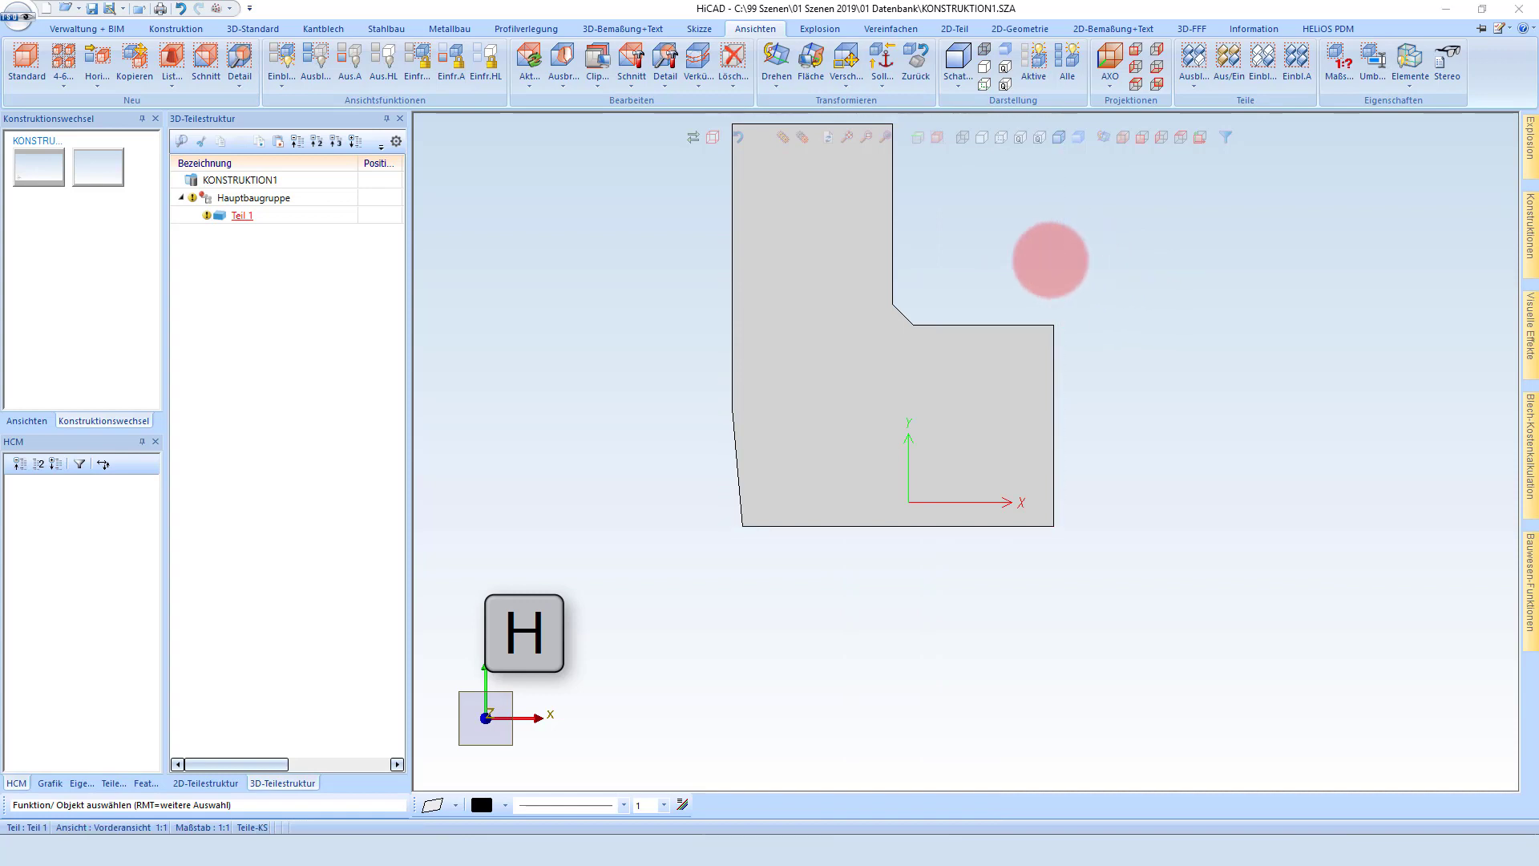
pyautogui.press('h')
pyautogui.click(1128, 175)
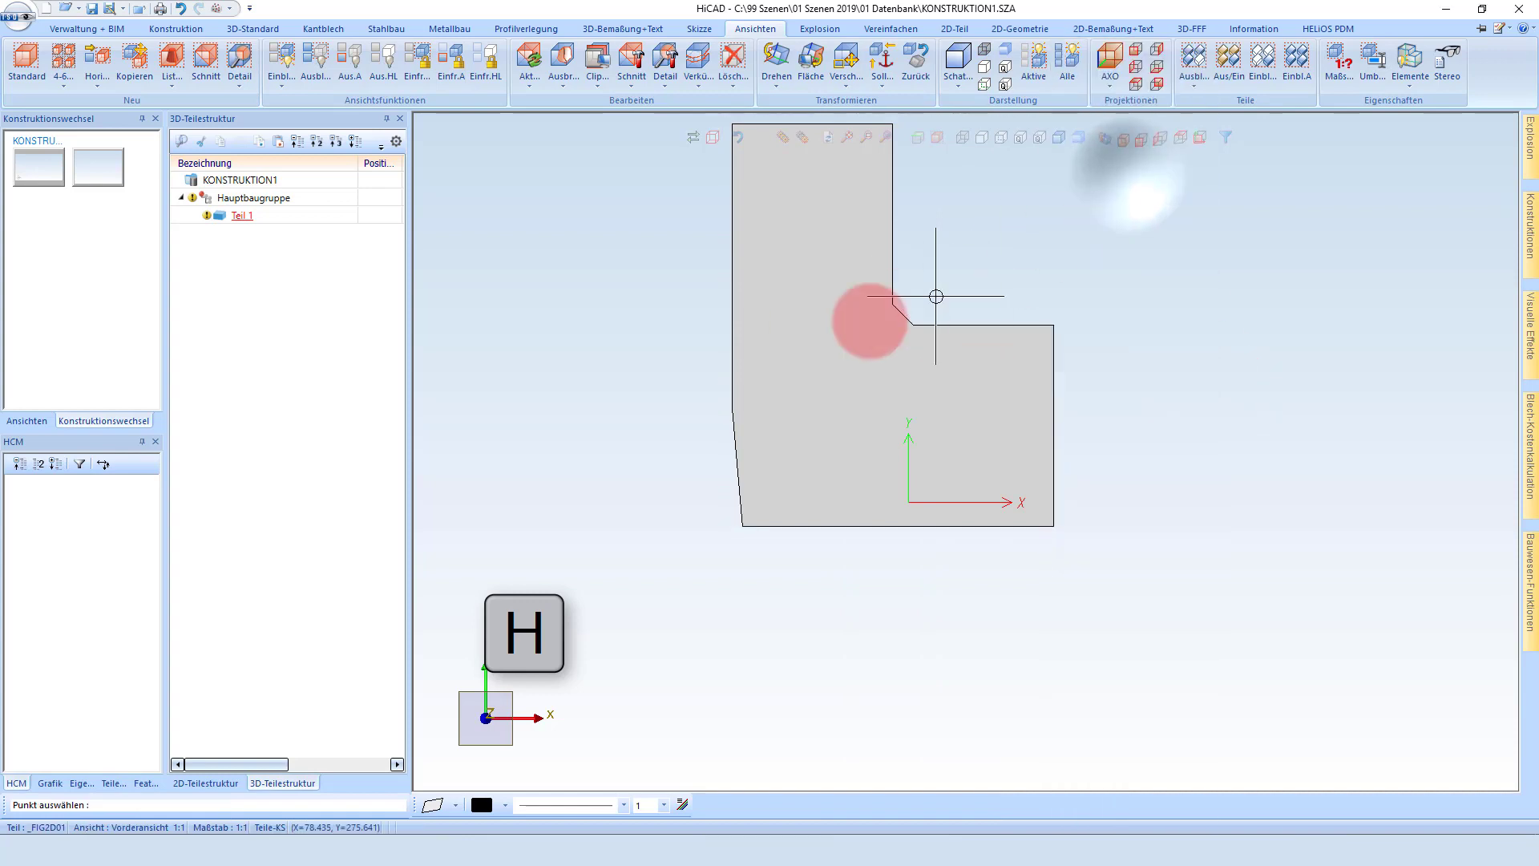
pyautogui.click(732, 411)
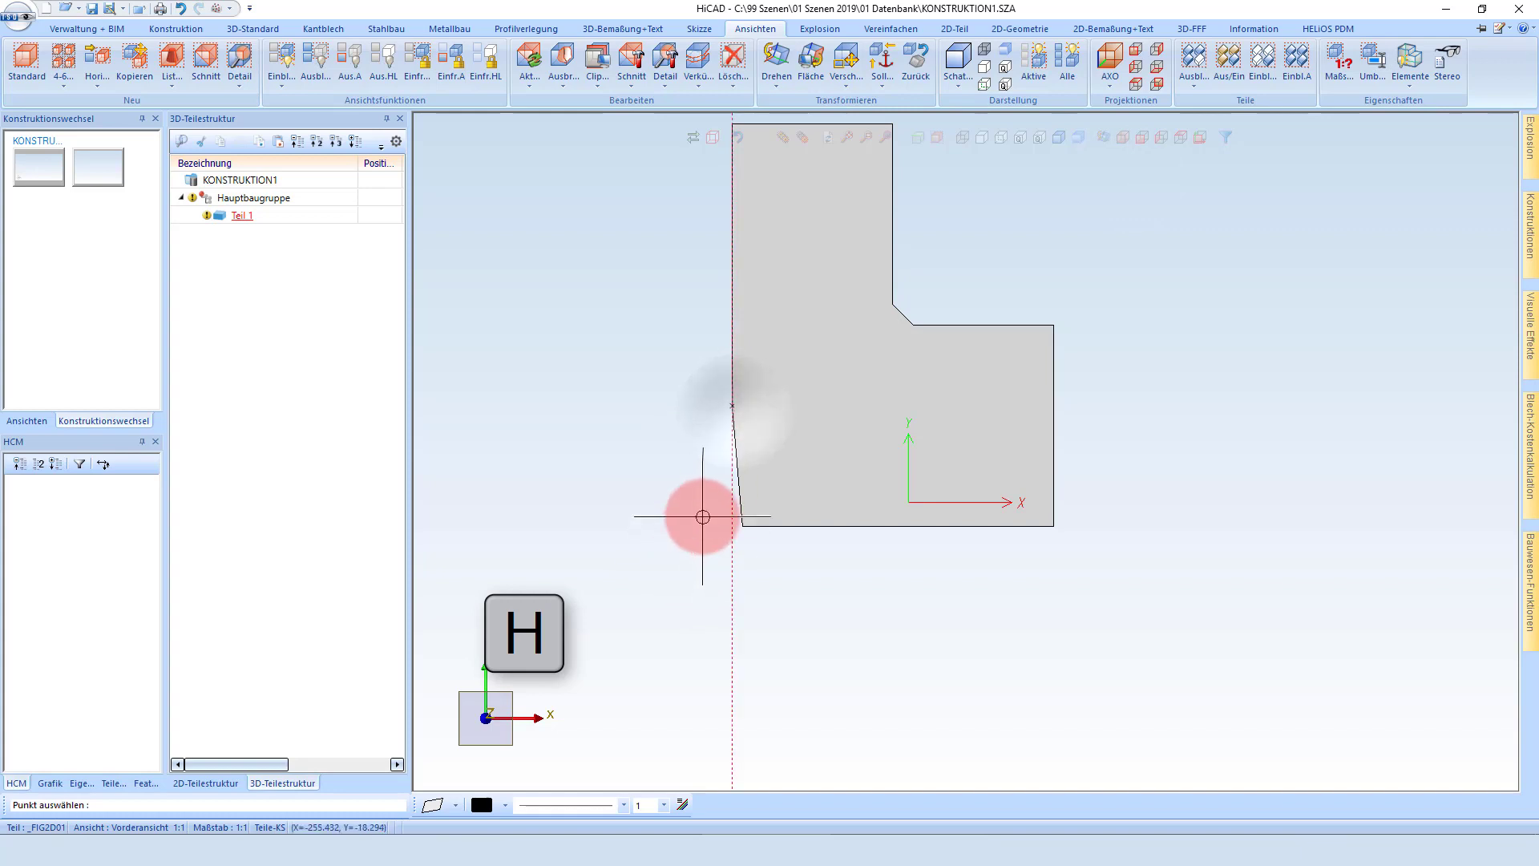
# Add a horizontal helper line through the part's bottom corner.
pyautogui.scroll(3, 704, 515)
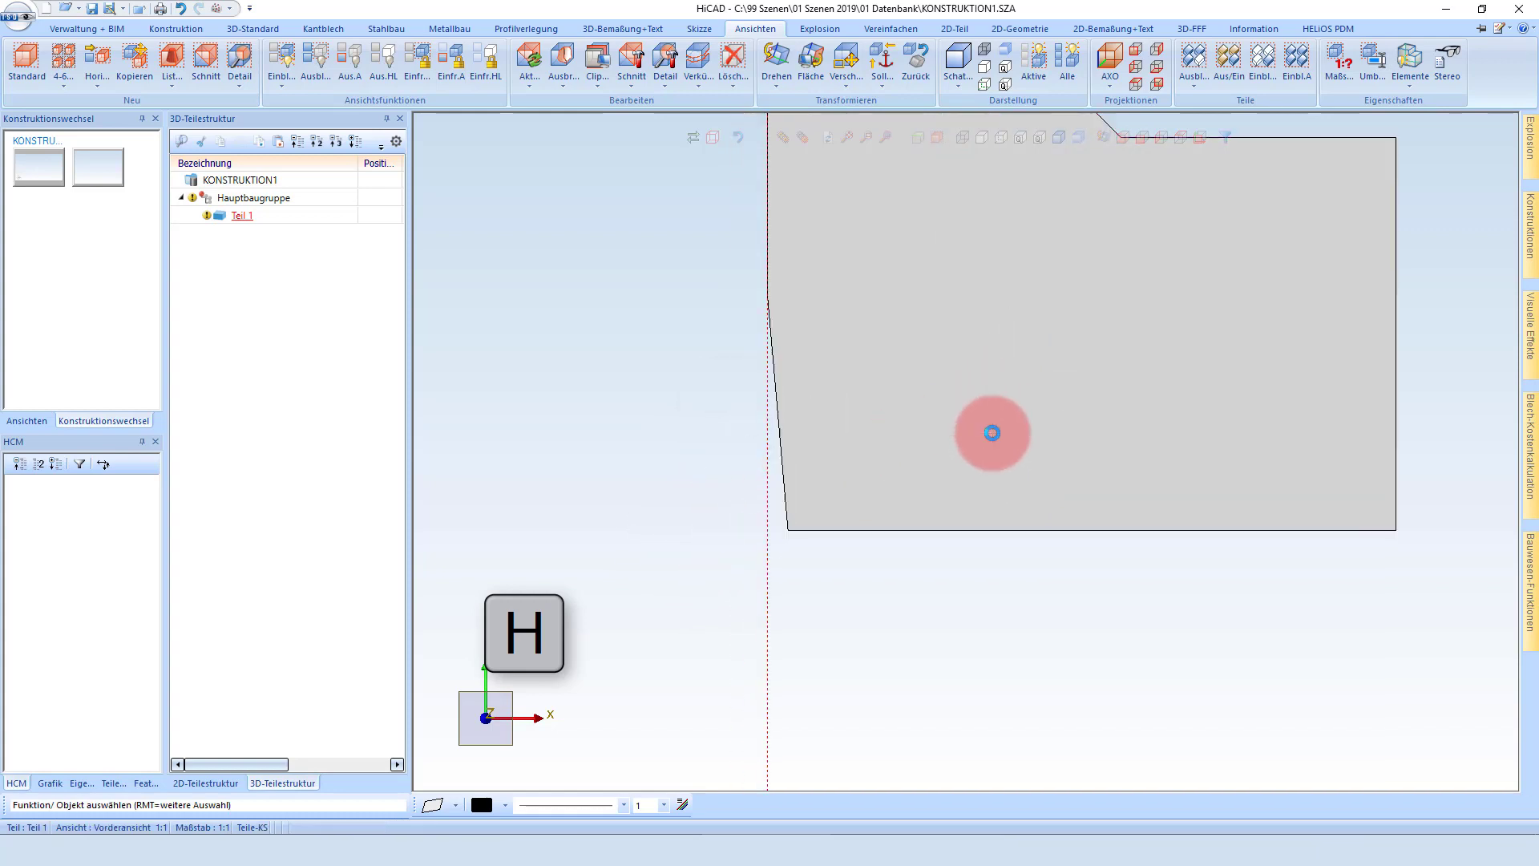
pyautogui.press('h')
pyautogui.click(1075, 94)
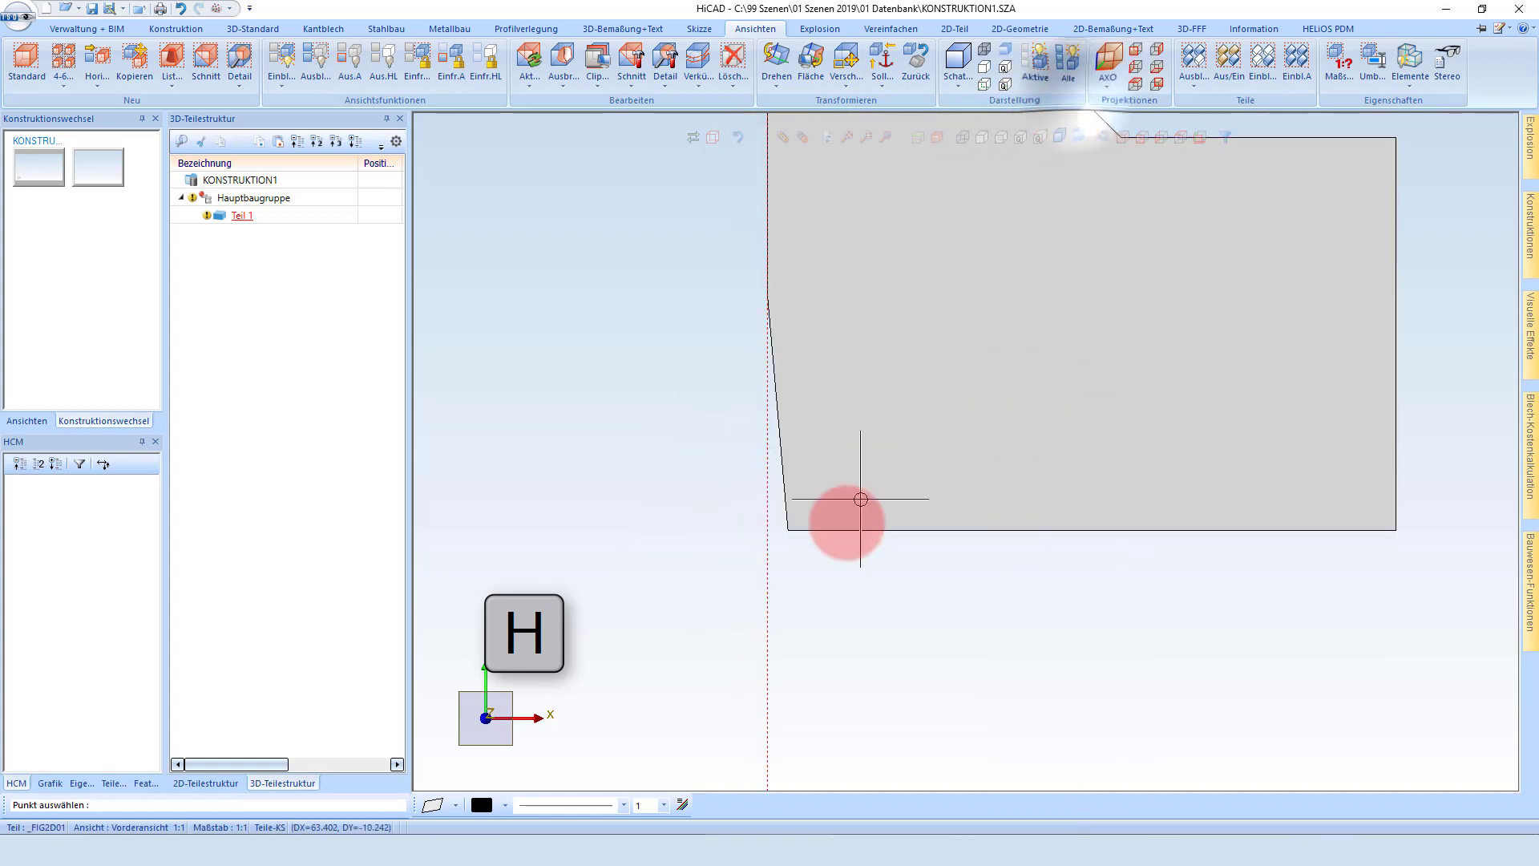
pyautogui.click(788, 529)
pyautogui.middleClick(766, 531)
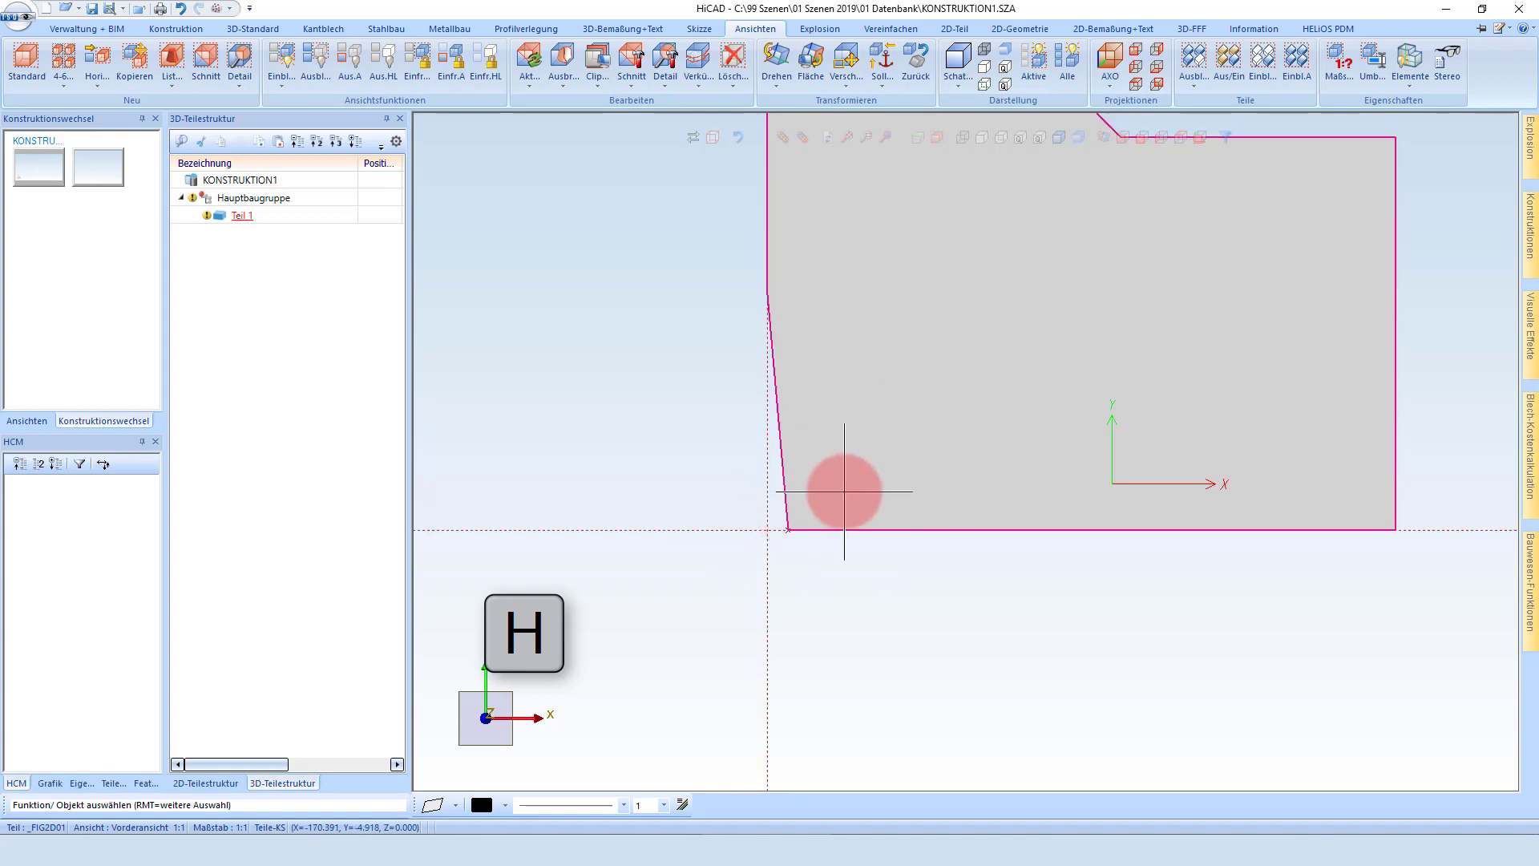
# Delete all the red dashed helper lines and zoom on the L-shaped view.
pyautogui.press('h')
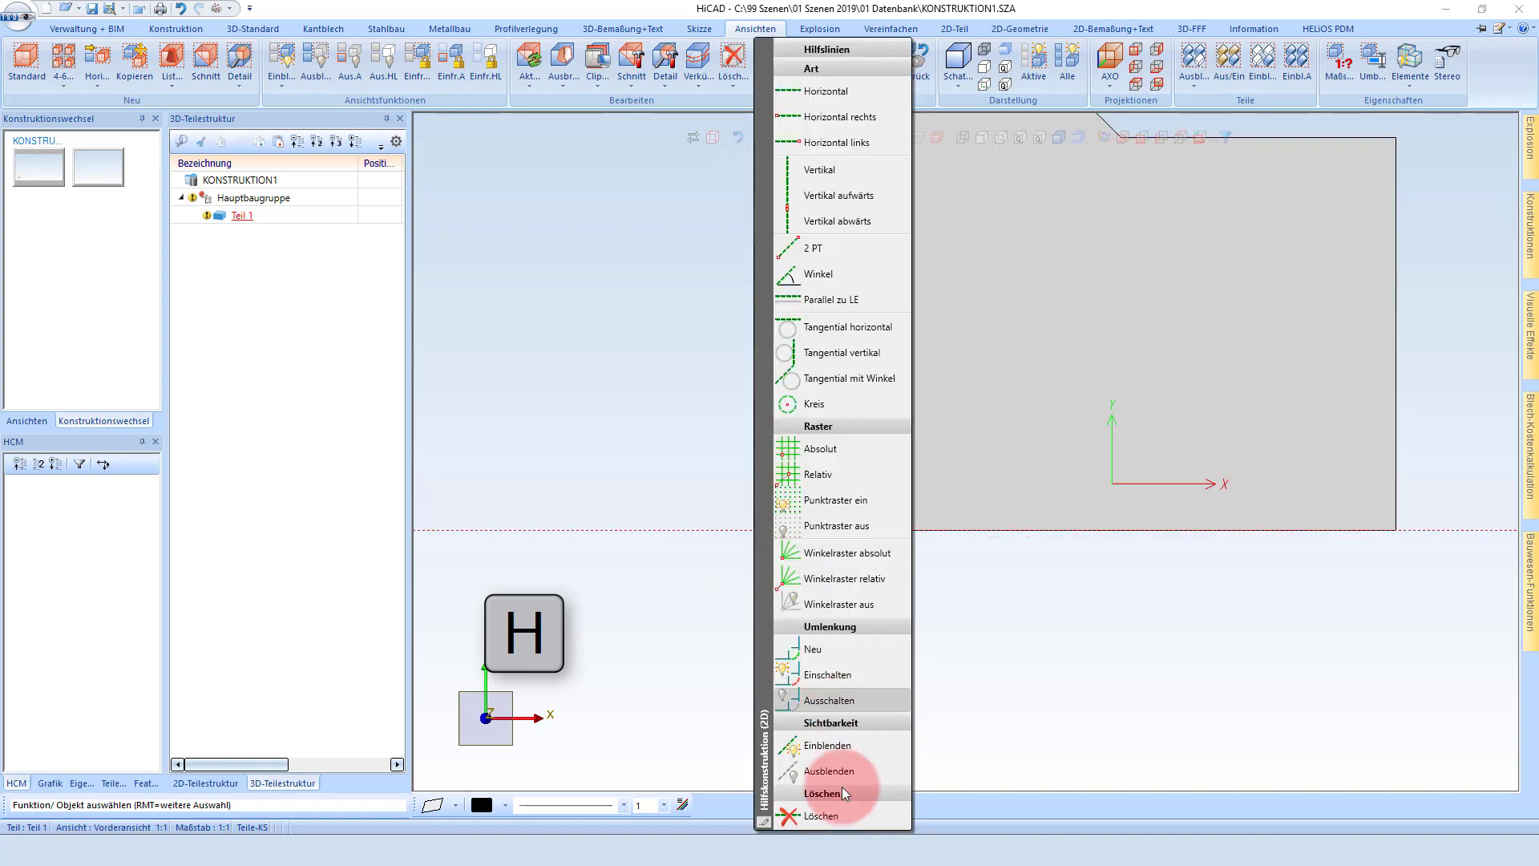
pyautogui.click(822, 817)
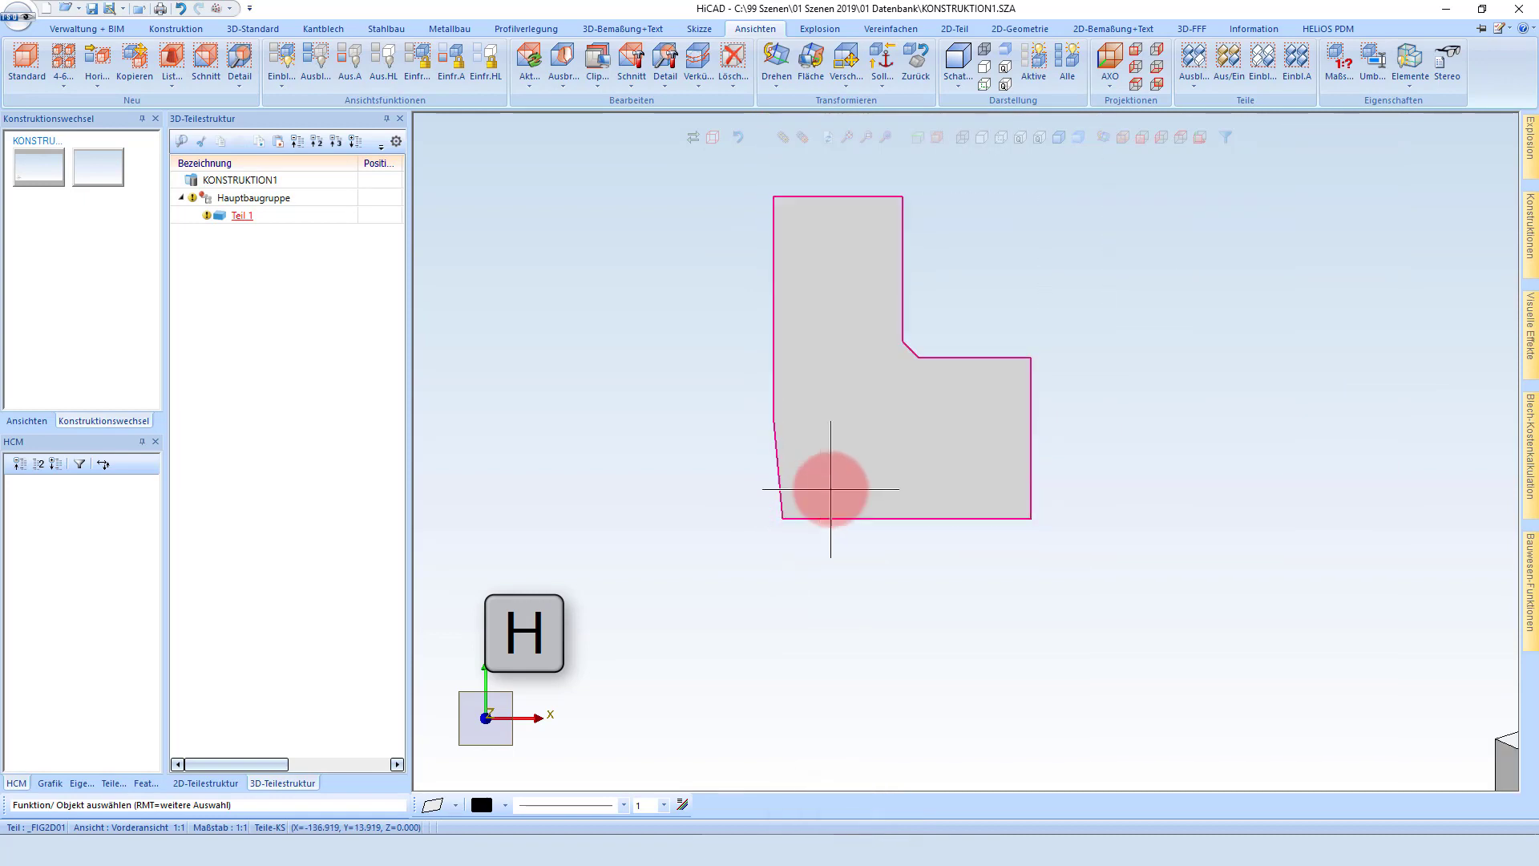
pyautogui.scroll(2, 677, 604)
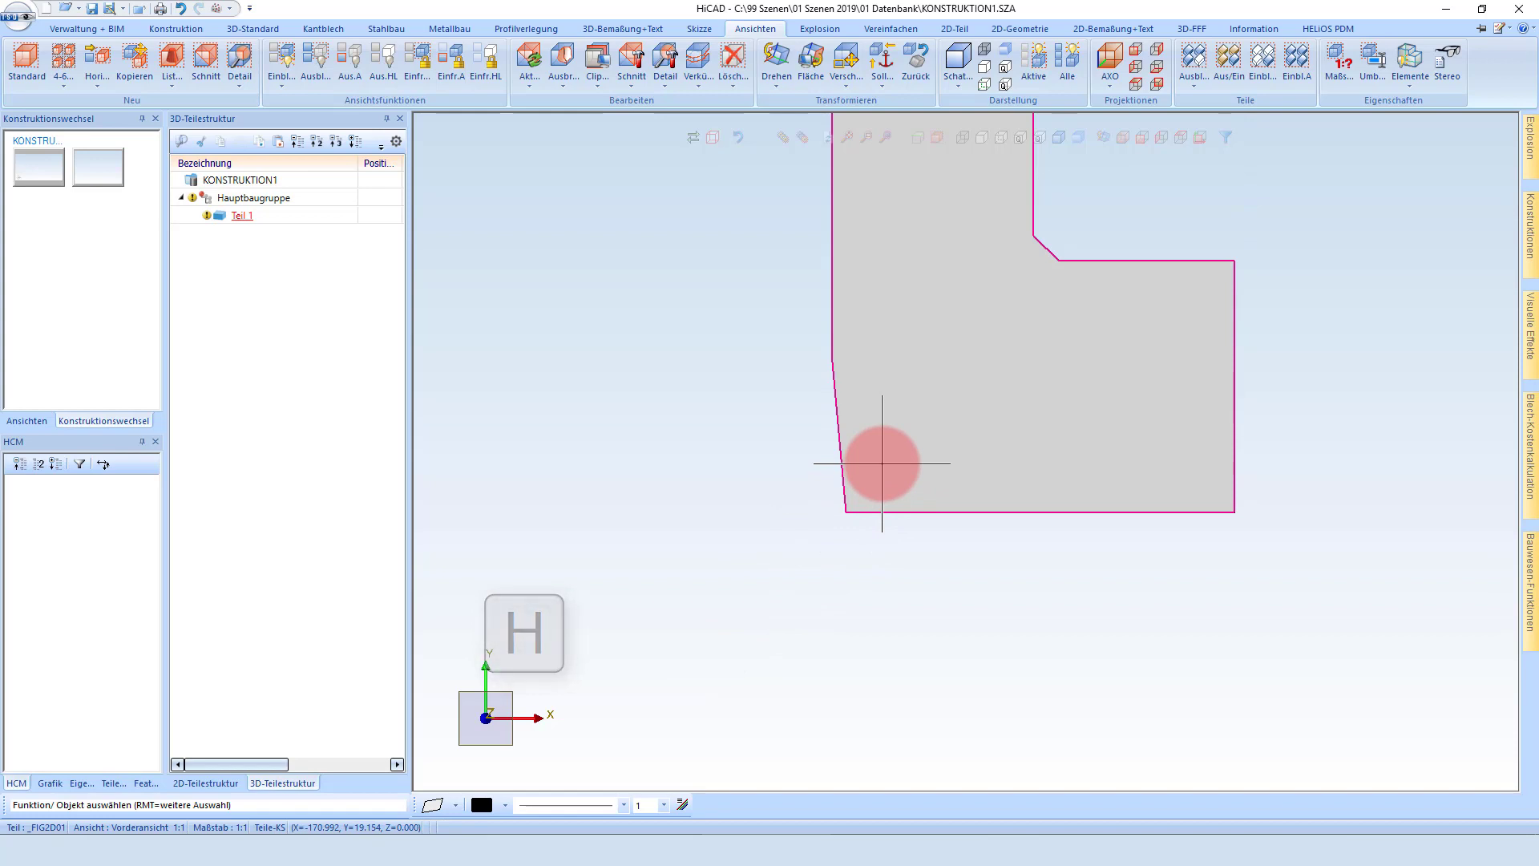
pyautogui.scroll(-2, 878, 447)
pyautogui.scroll(-2, 861, 425)
pyautogui.scroll(1, 870, 426)
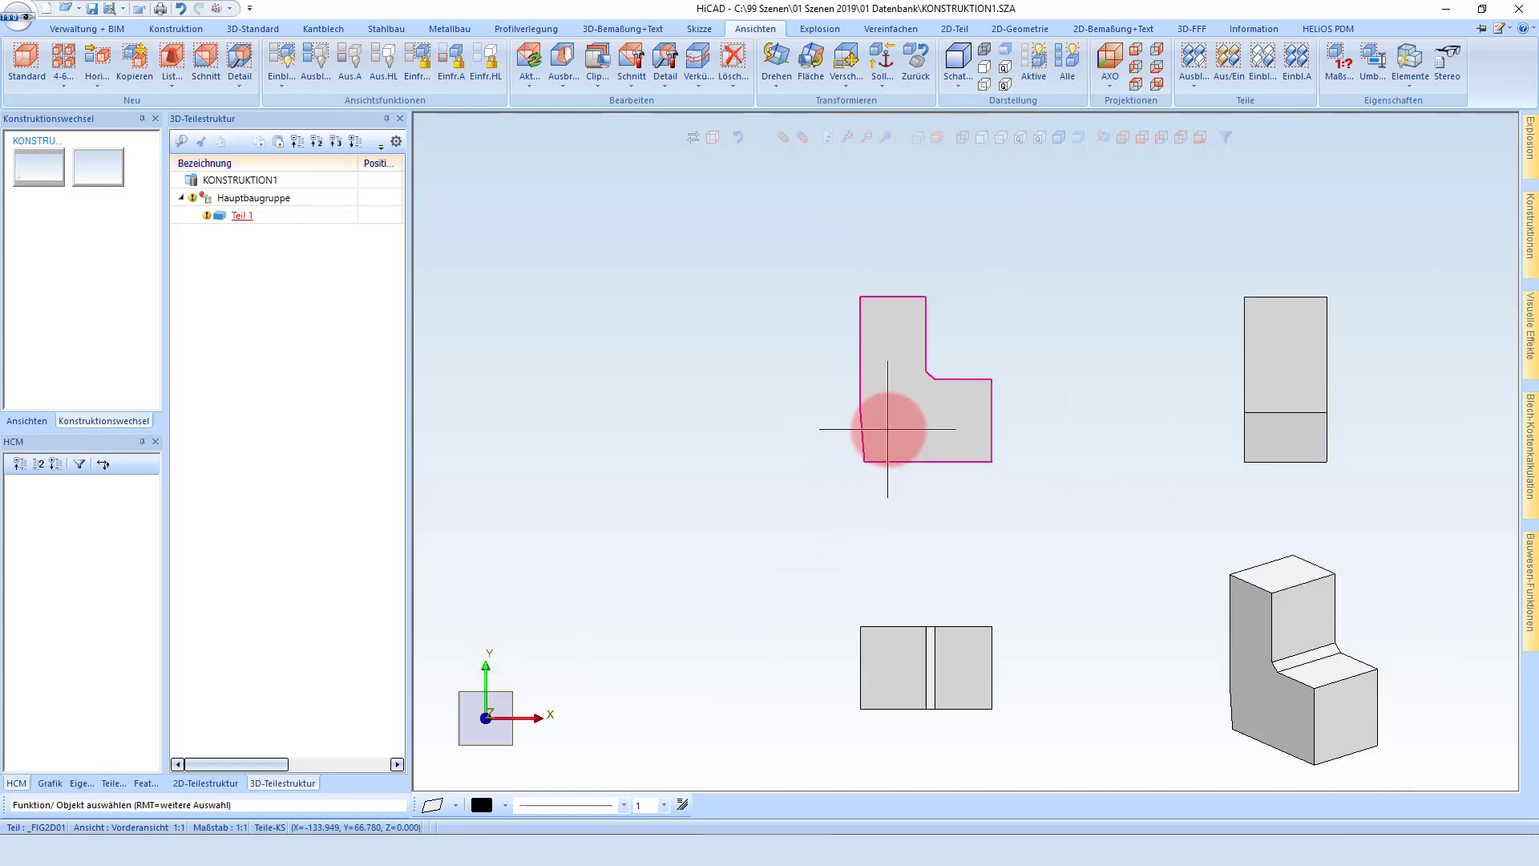
pyautogui.scroll(1, 888, 430)
# Start a standard through hole (Normbearbeitung) with the L-shaped front face as its plane.
pyautogui.rightClick(885, 431)
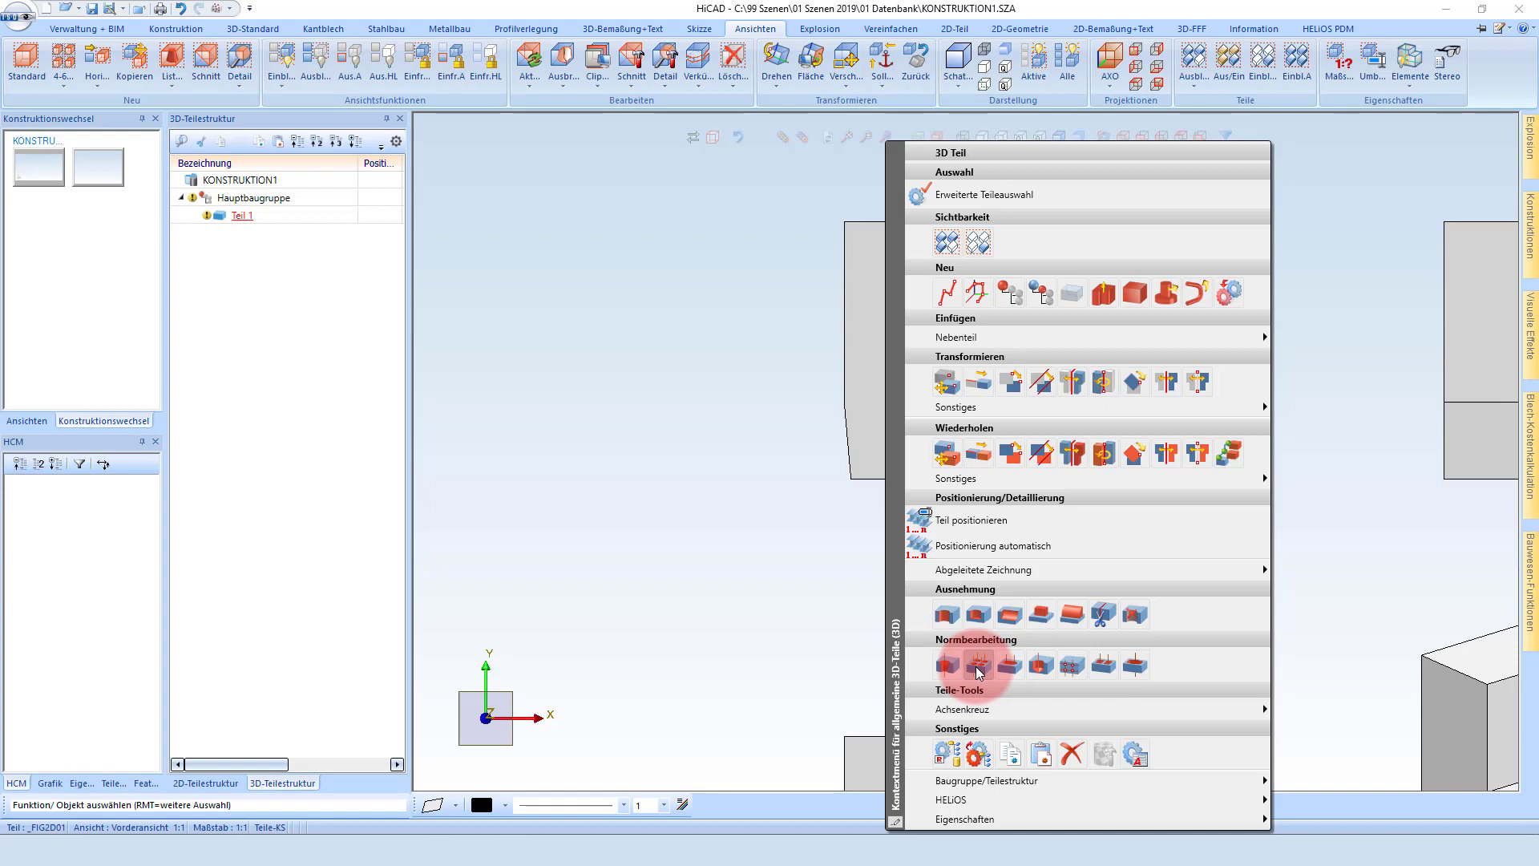
pyautogui.click(975, 666)
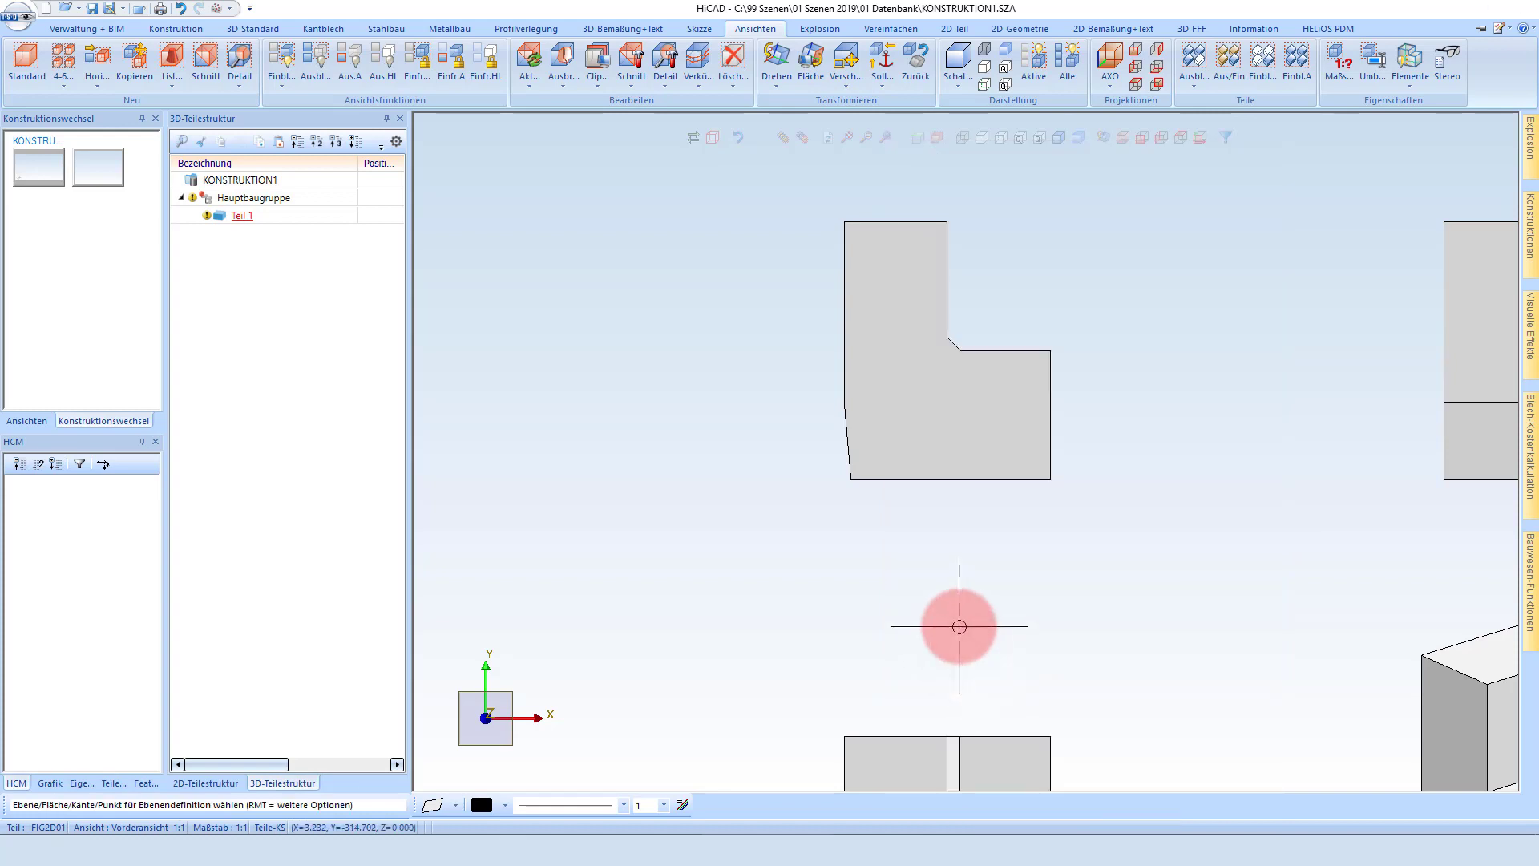
pyautogui.click(894, 455)
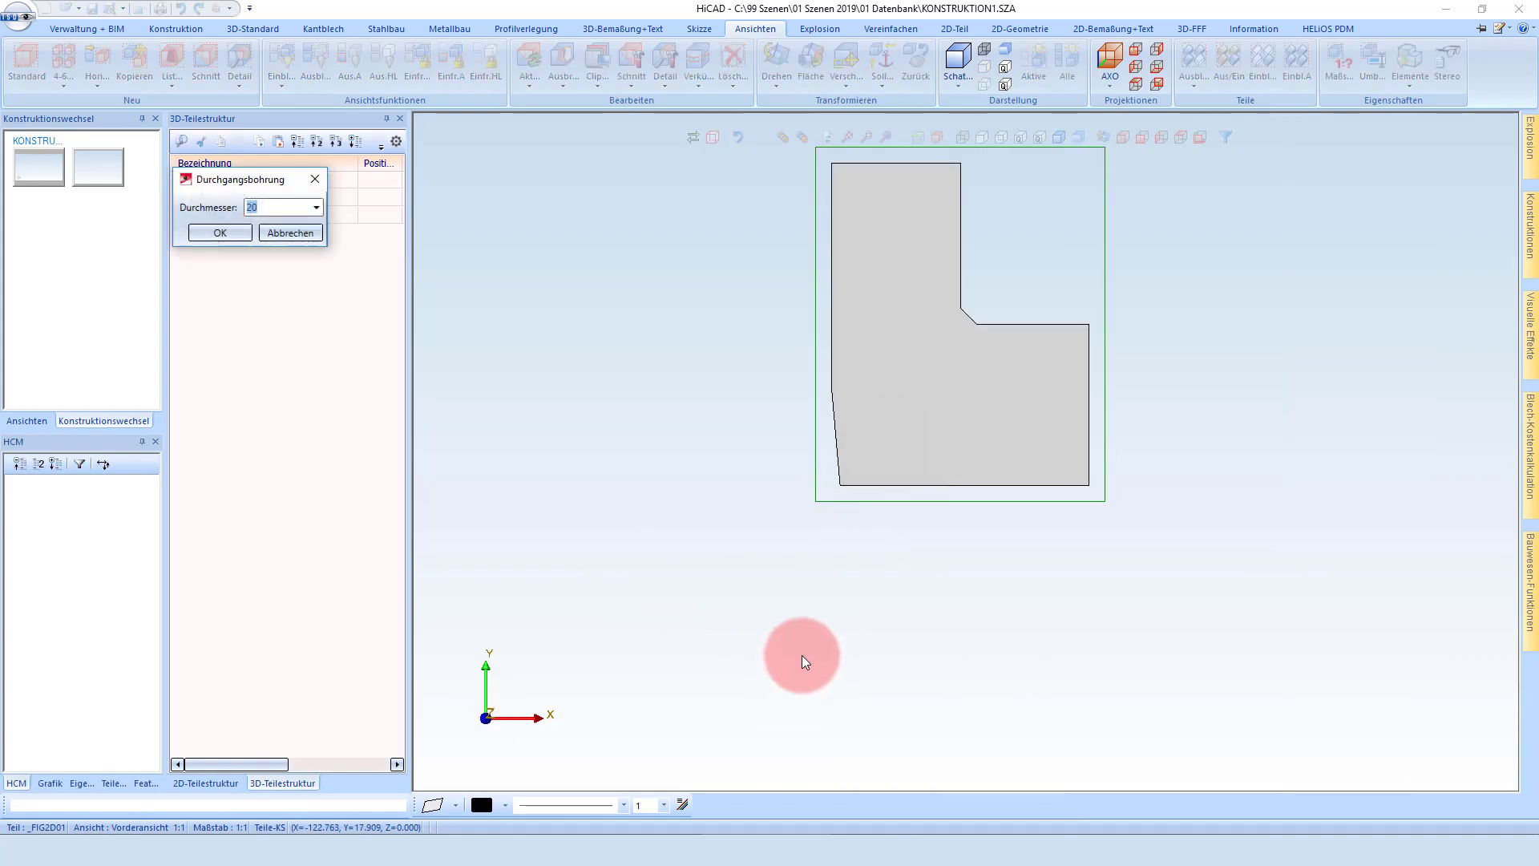
# Accept the 20 mm diameter in the Durchgangsbohrung dialog.
pyautogui.click(223, 235)
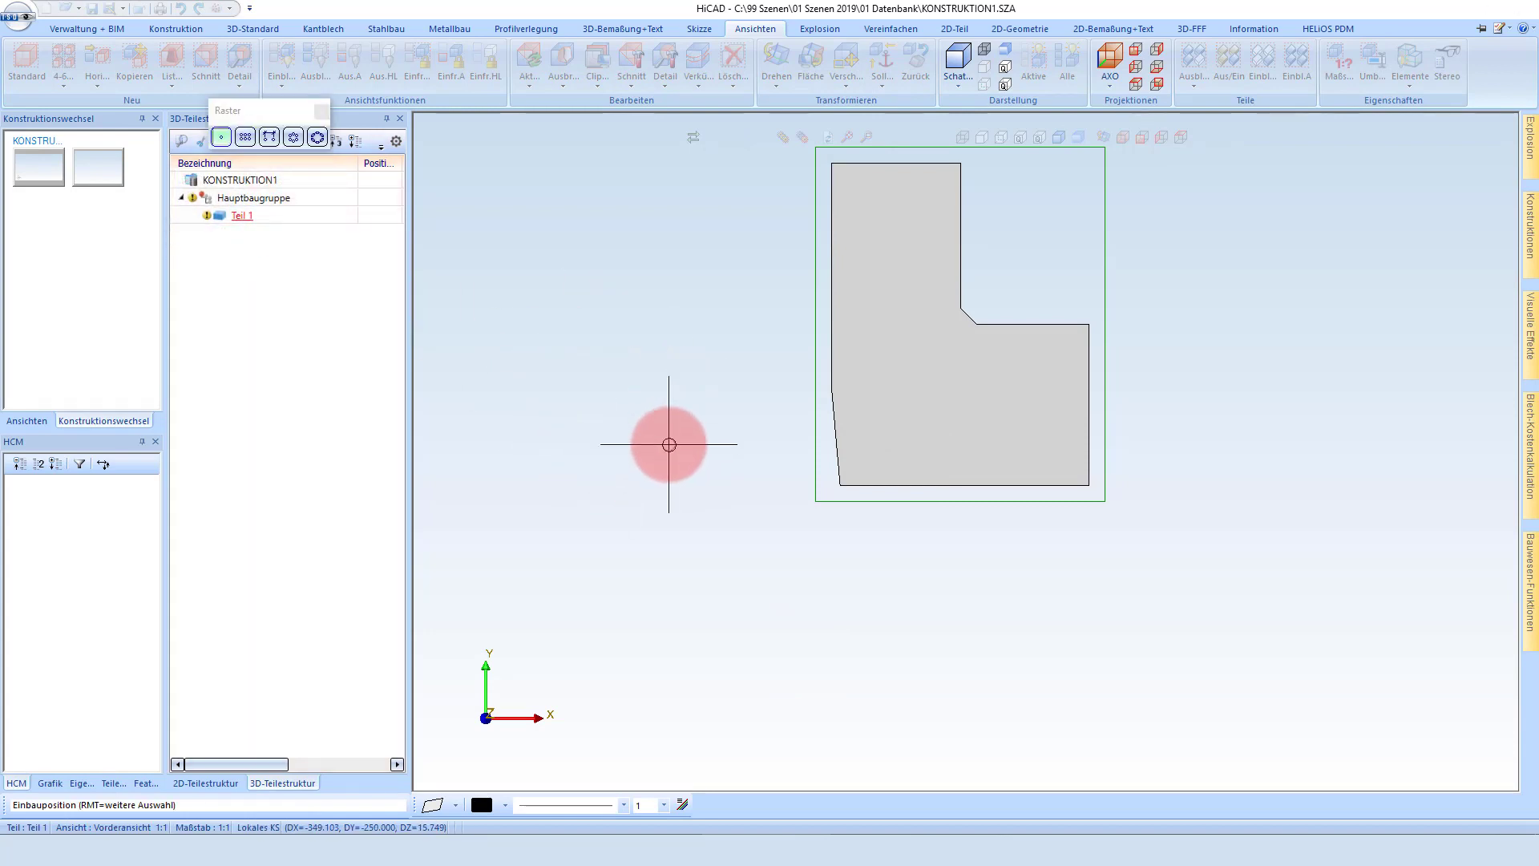
pyautogui.scroll(2, 818, 457)
pyautogui.scroll(2, 922, 449)
pyautogui.scroll(-2, 882, 449)
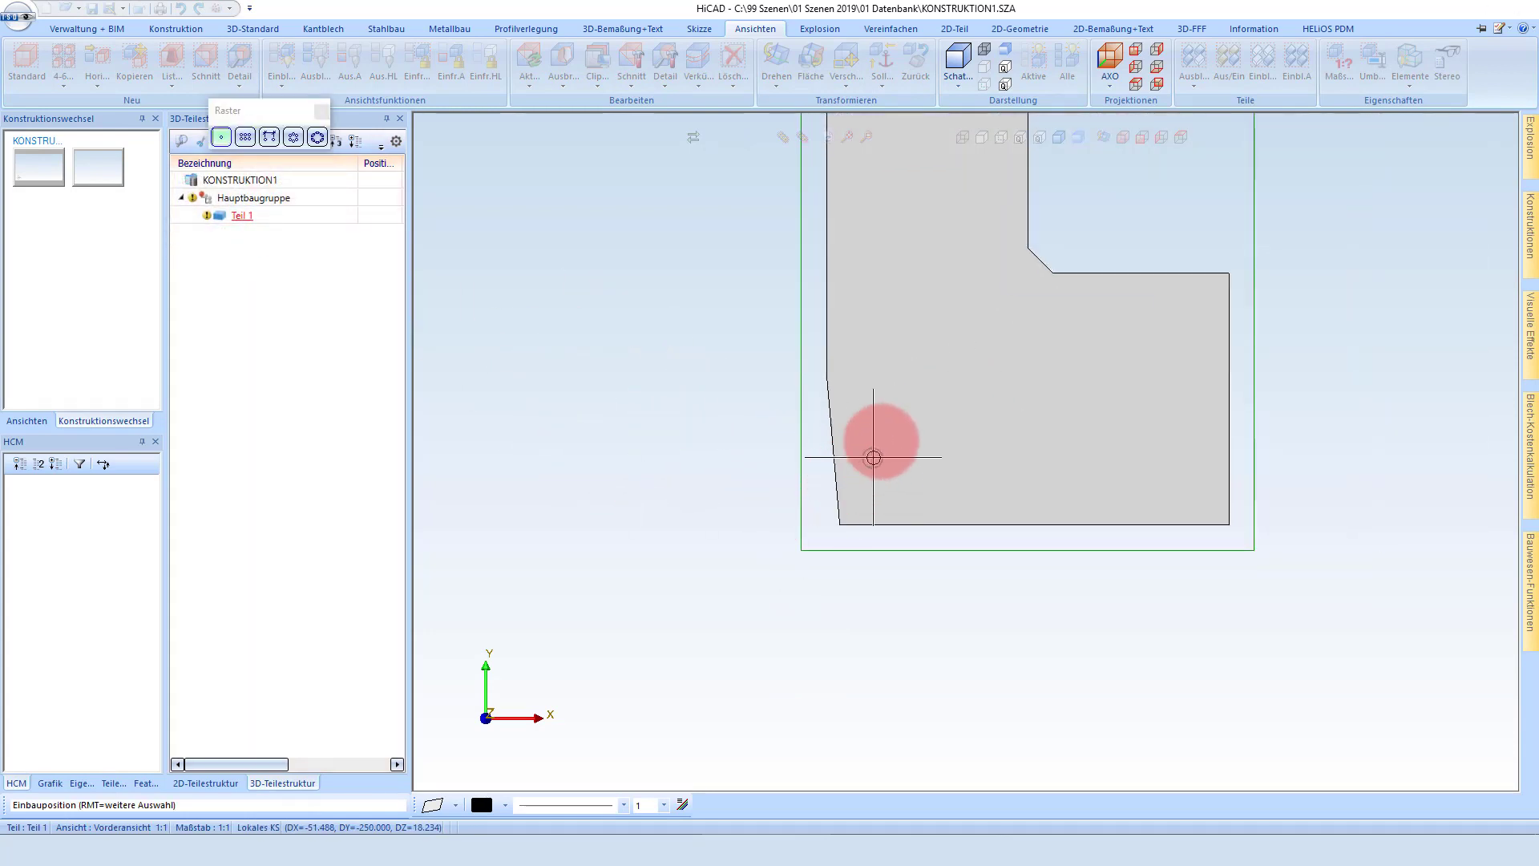
pyautogui.scroll(1, 873, 458)
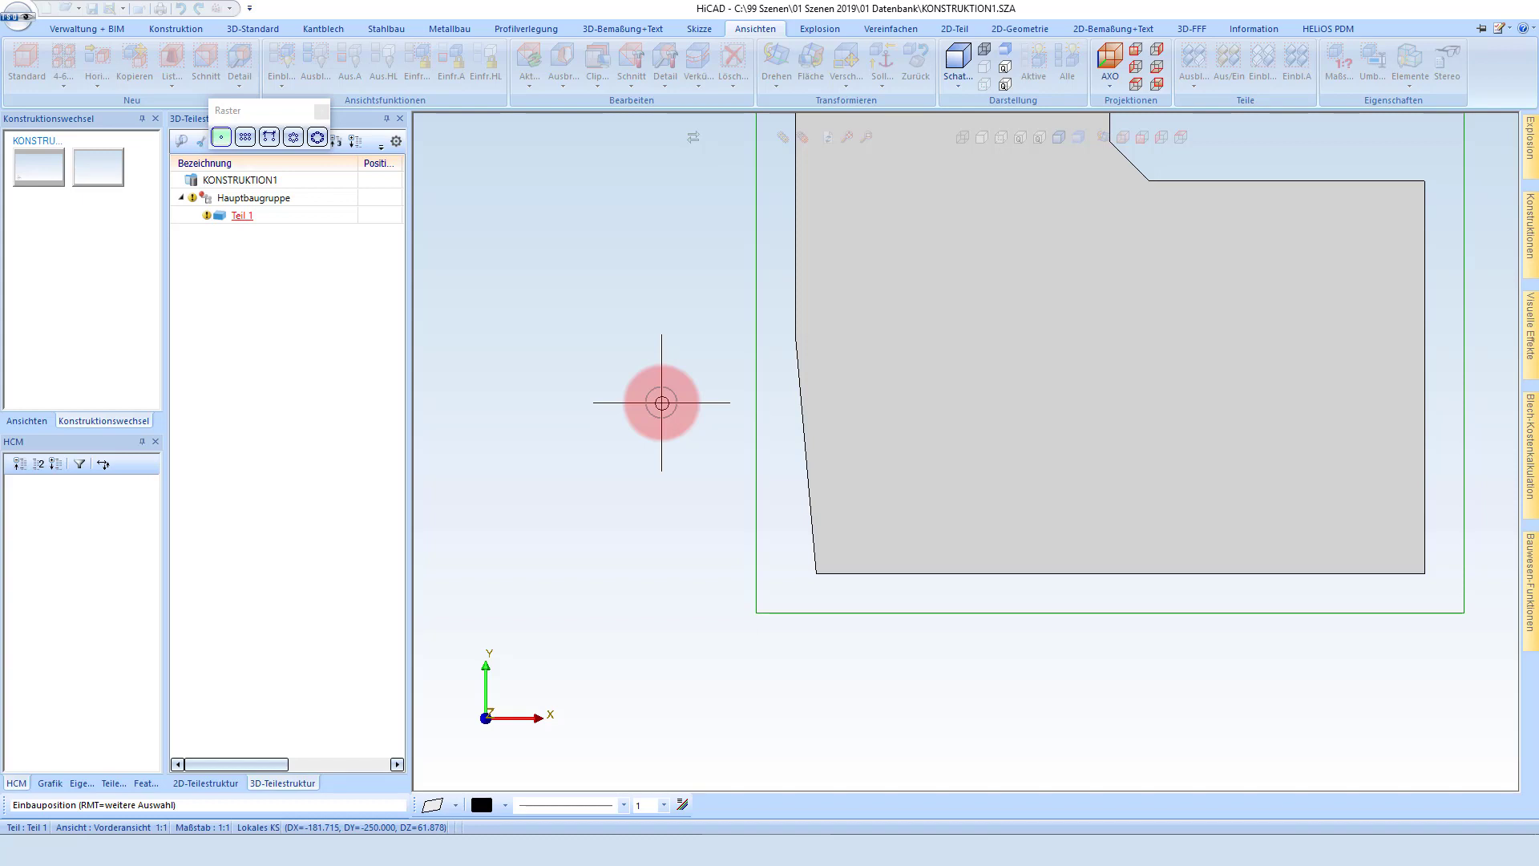
# Position the hole 50 mm from both the bottom and left edges' intersection.
pyautogui.press('r')
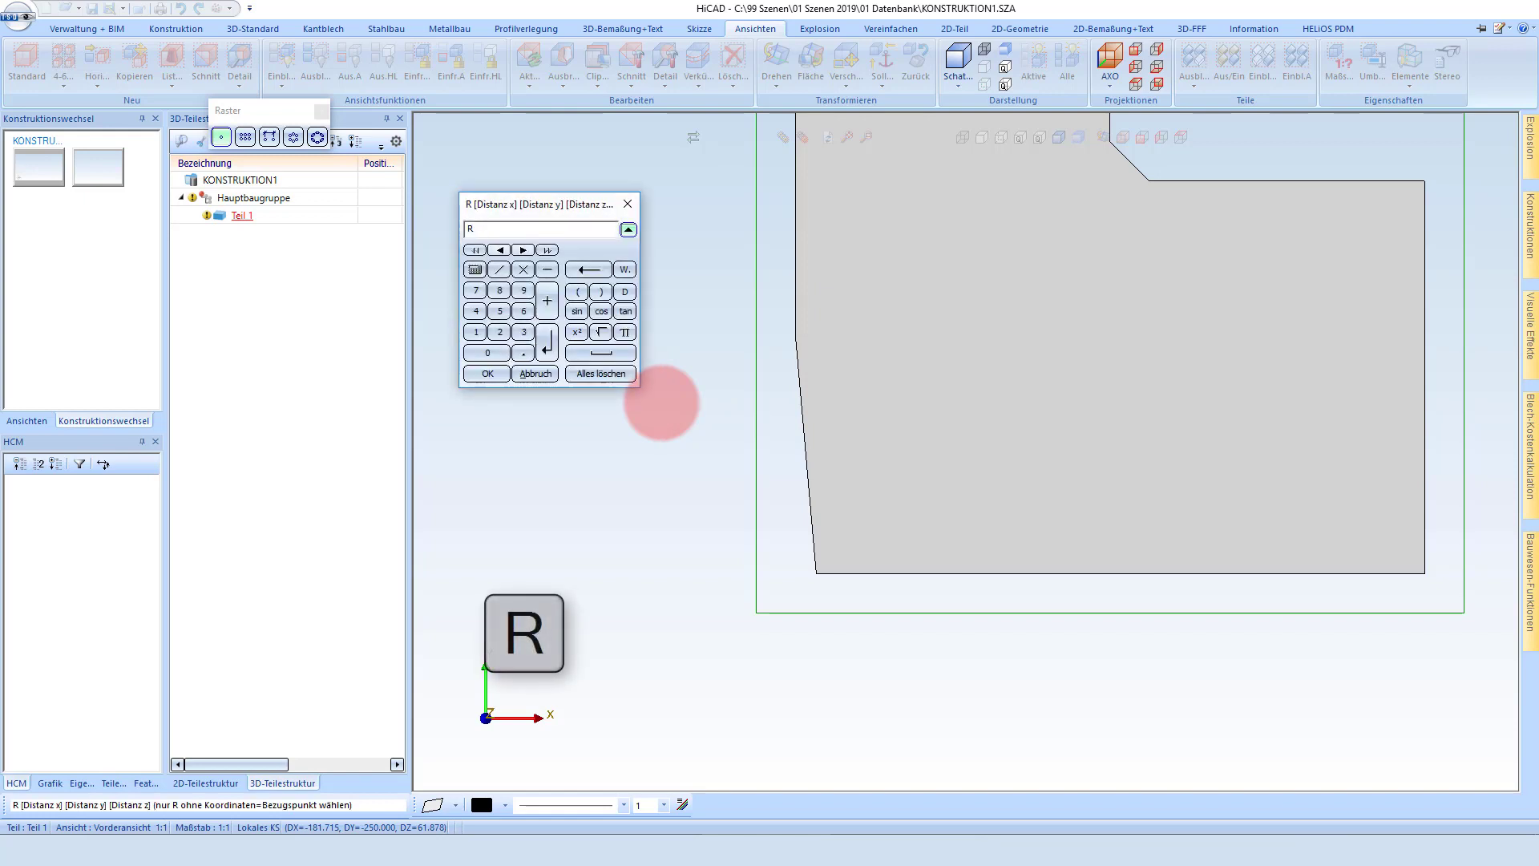
pyautogui.press('Return')
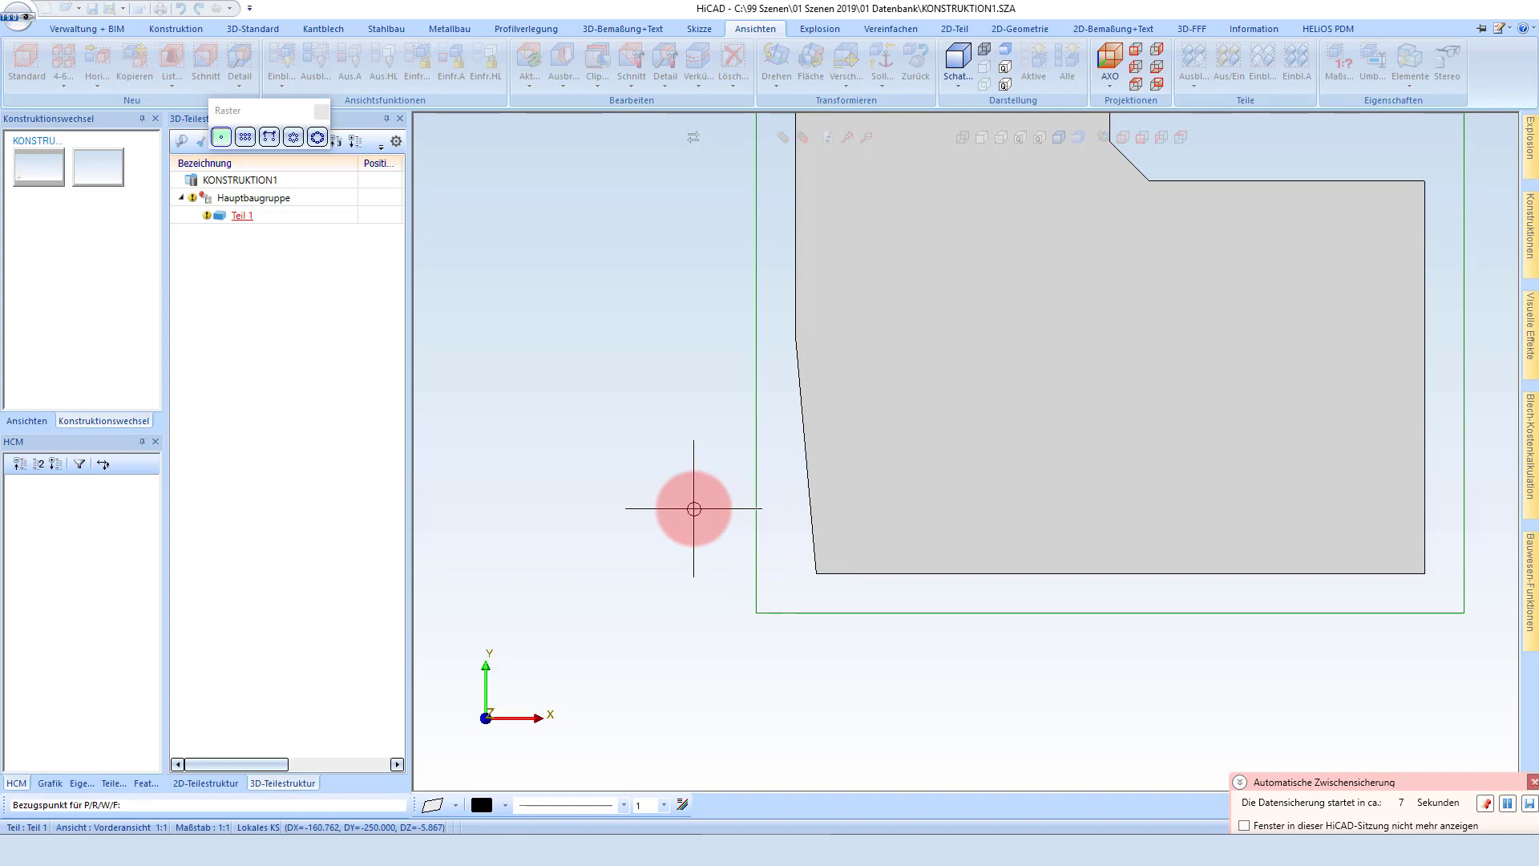
pyautogui.press('Return')
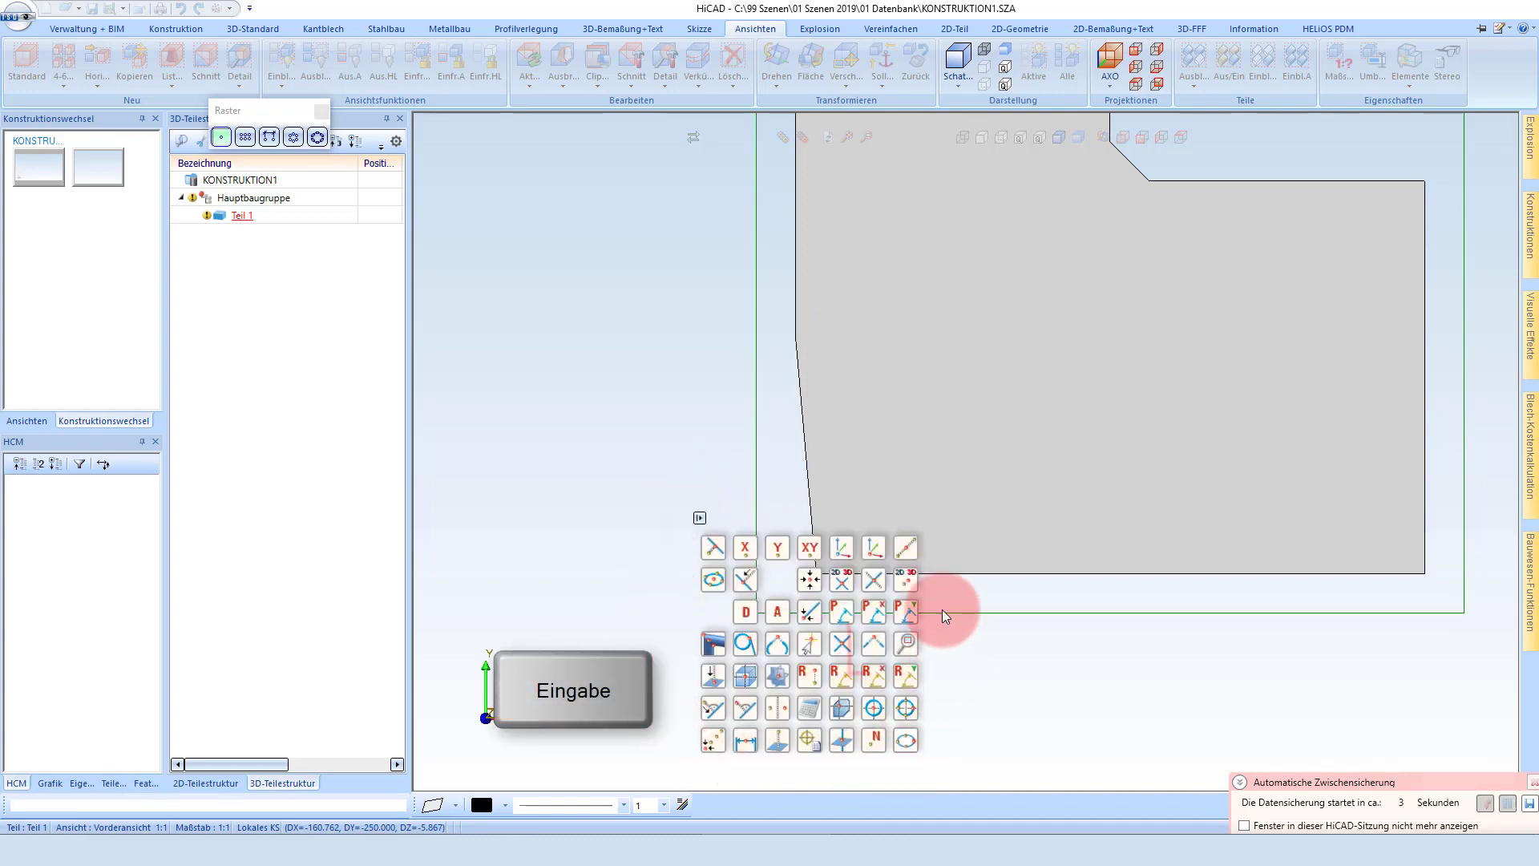
pyautogui.click(872, 647)
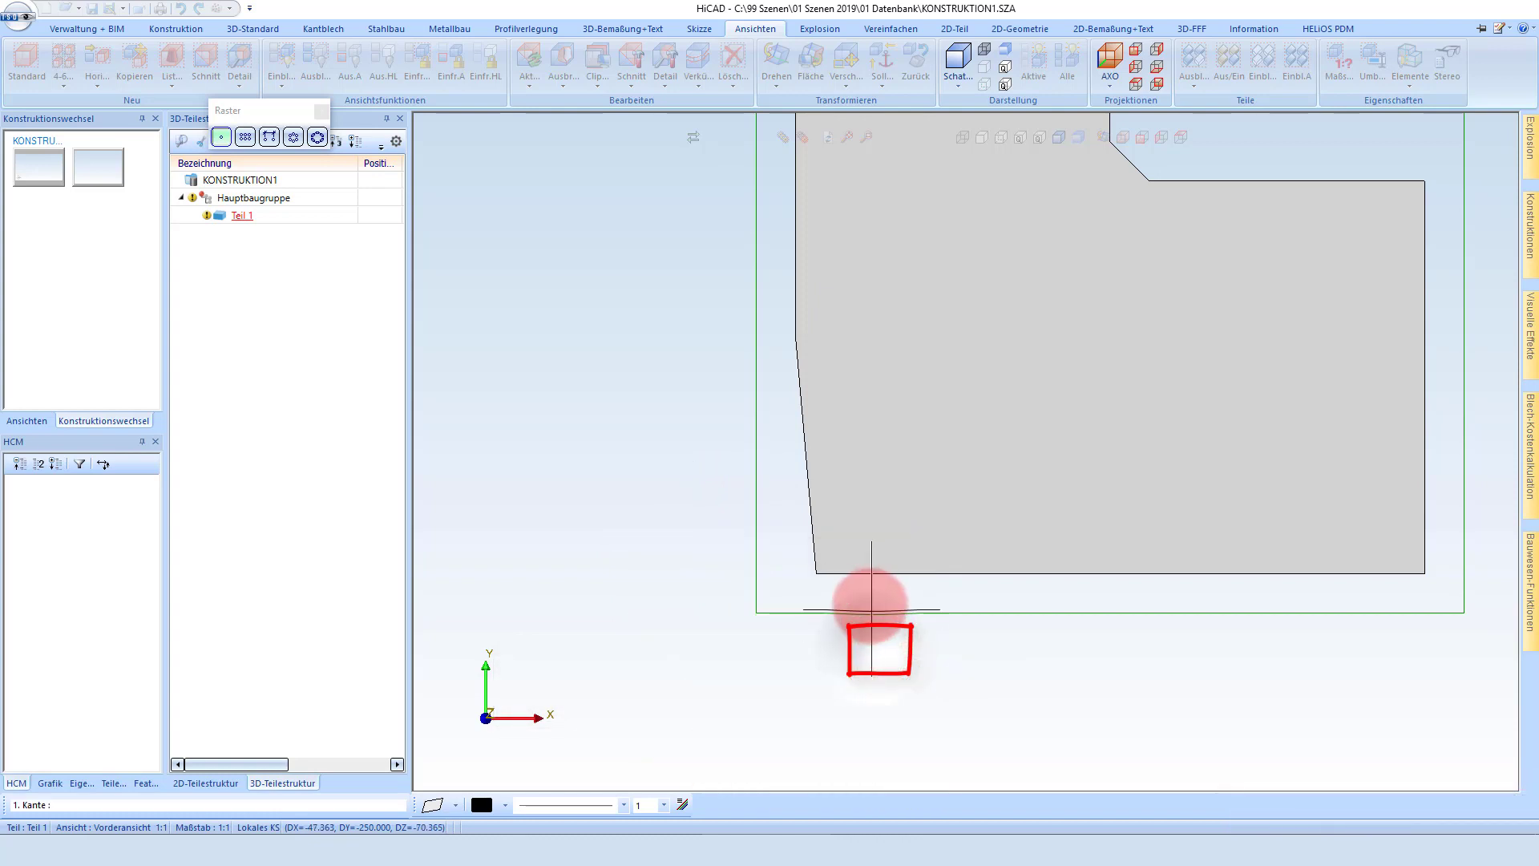
pyautogui.click(850, 573)
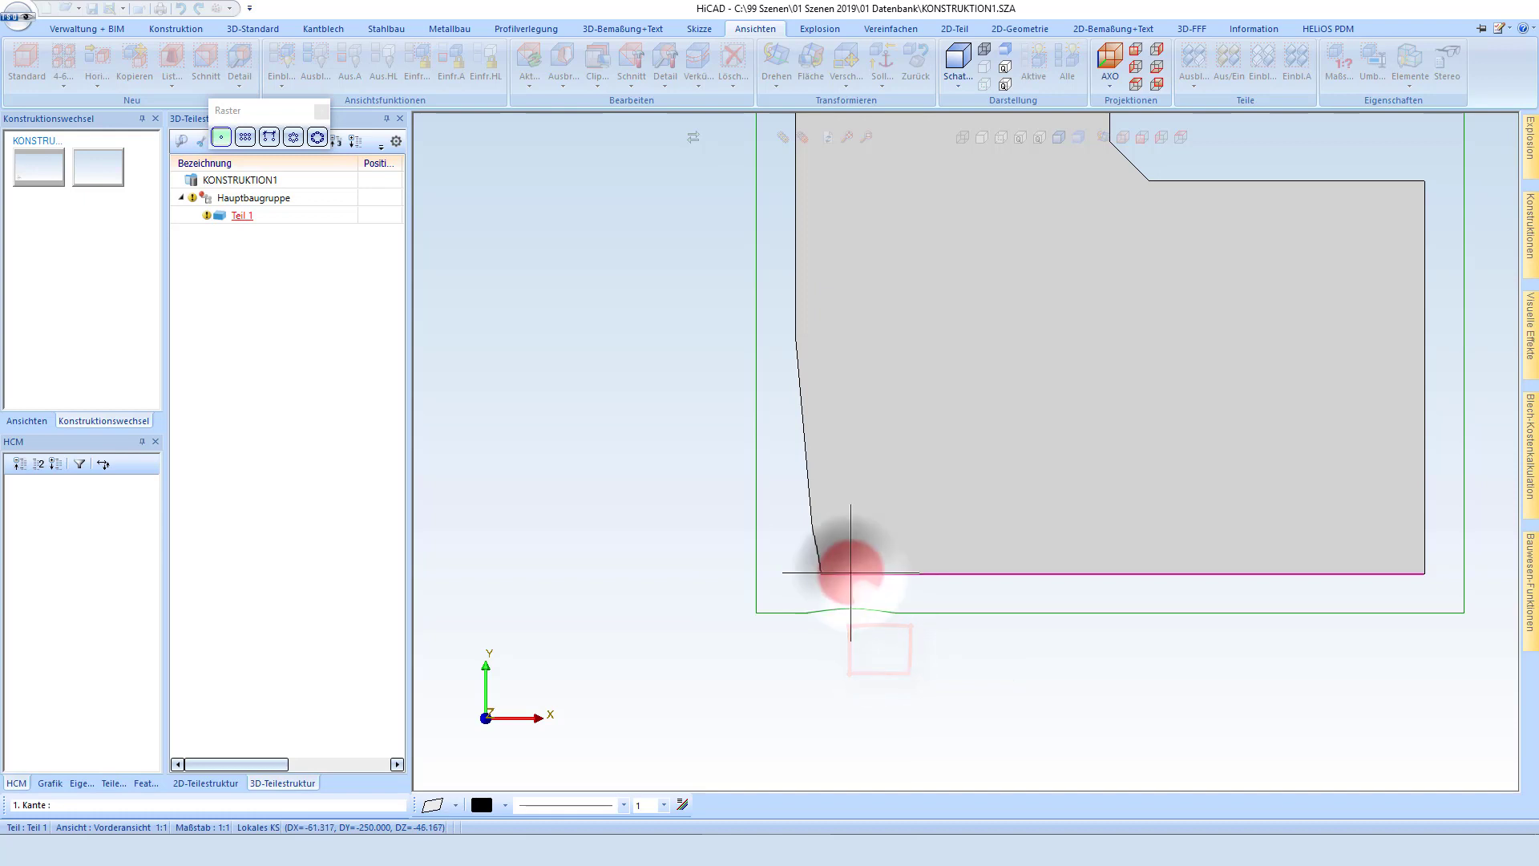
pyautogui.click(796, 299)
pyautogui.write('R 50 50')
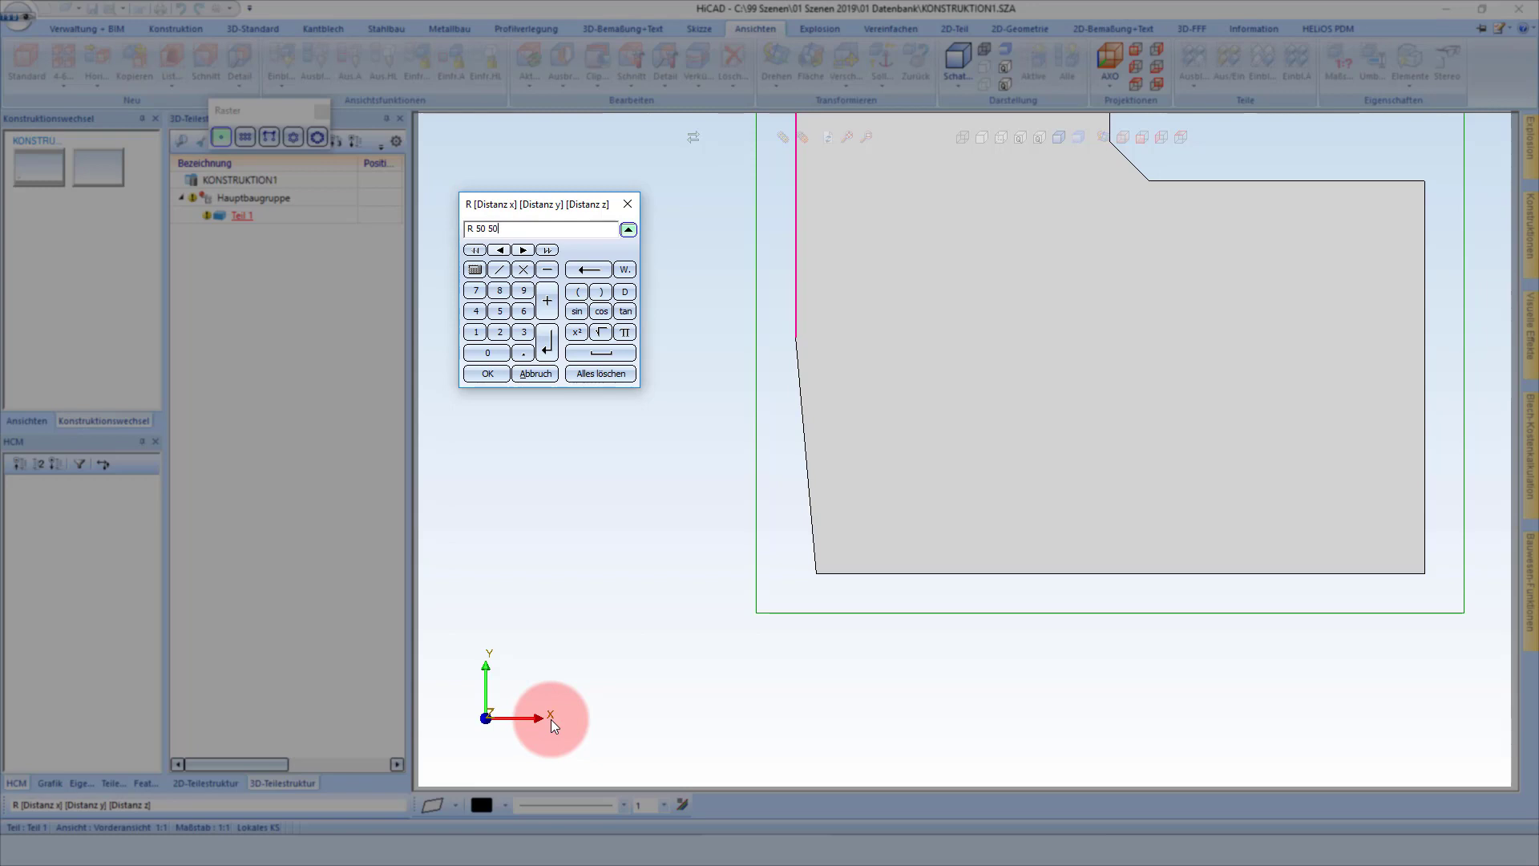
pyautogui.press('Return')
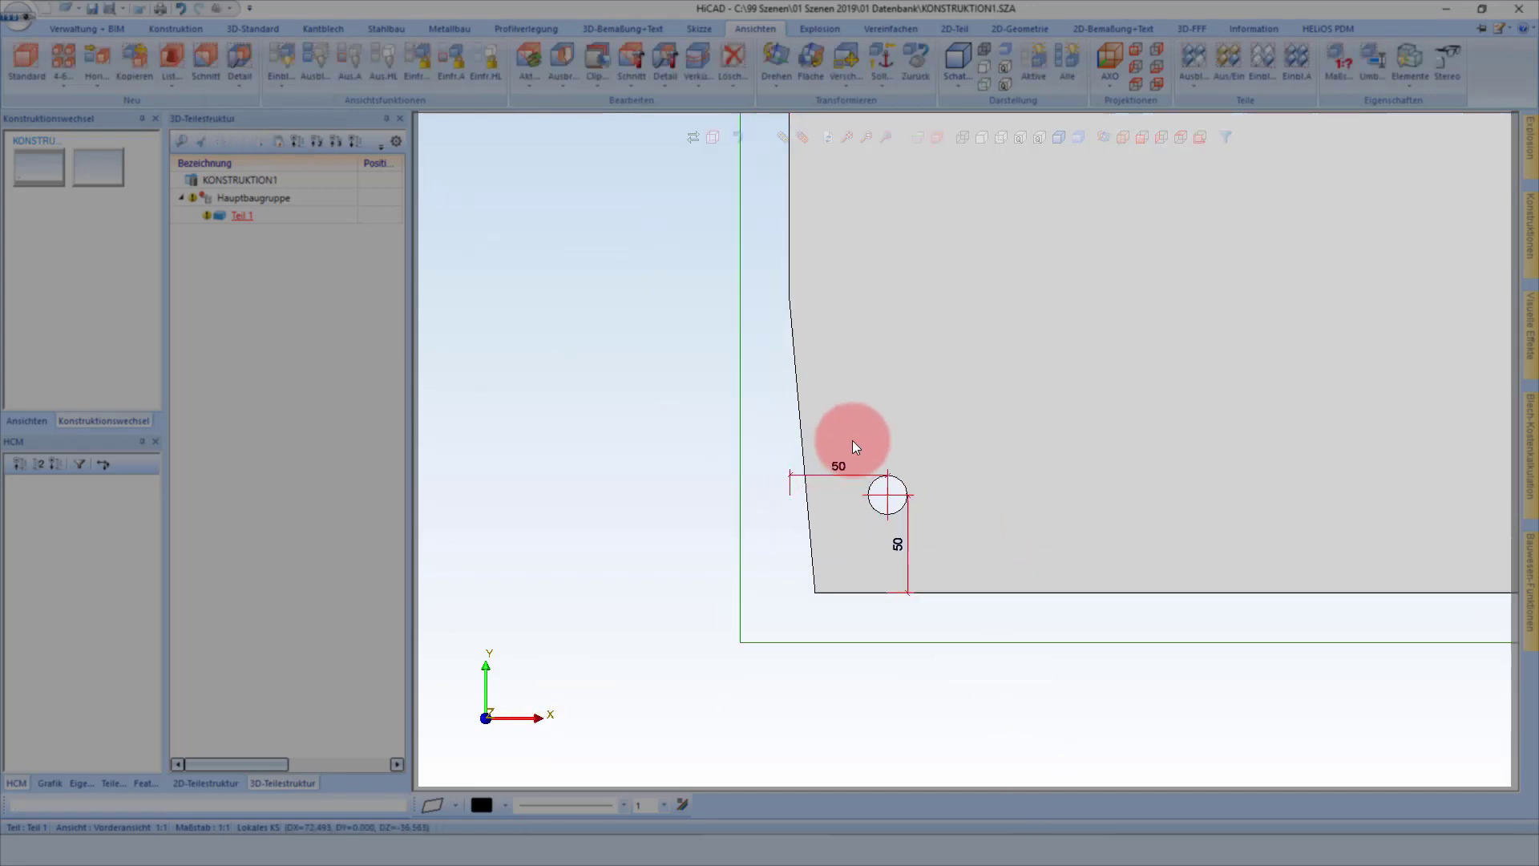
# Place the horizontal and vertical 50 offset dimensions for the hole.
pyautogui.click(835, 479)
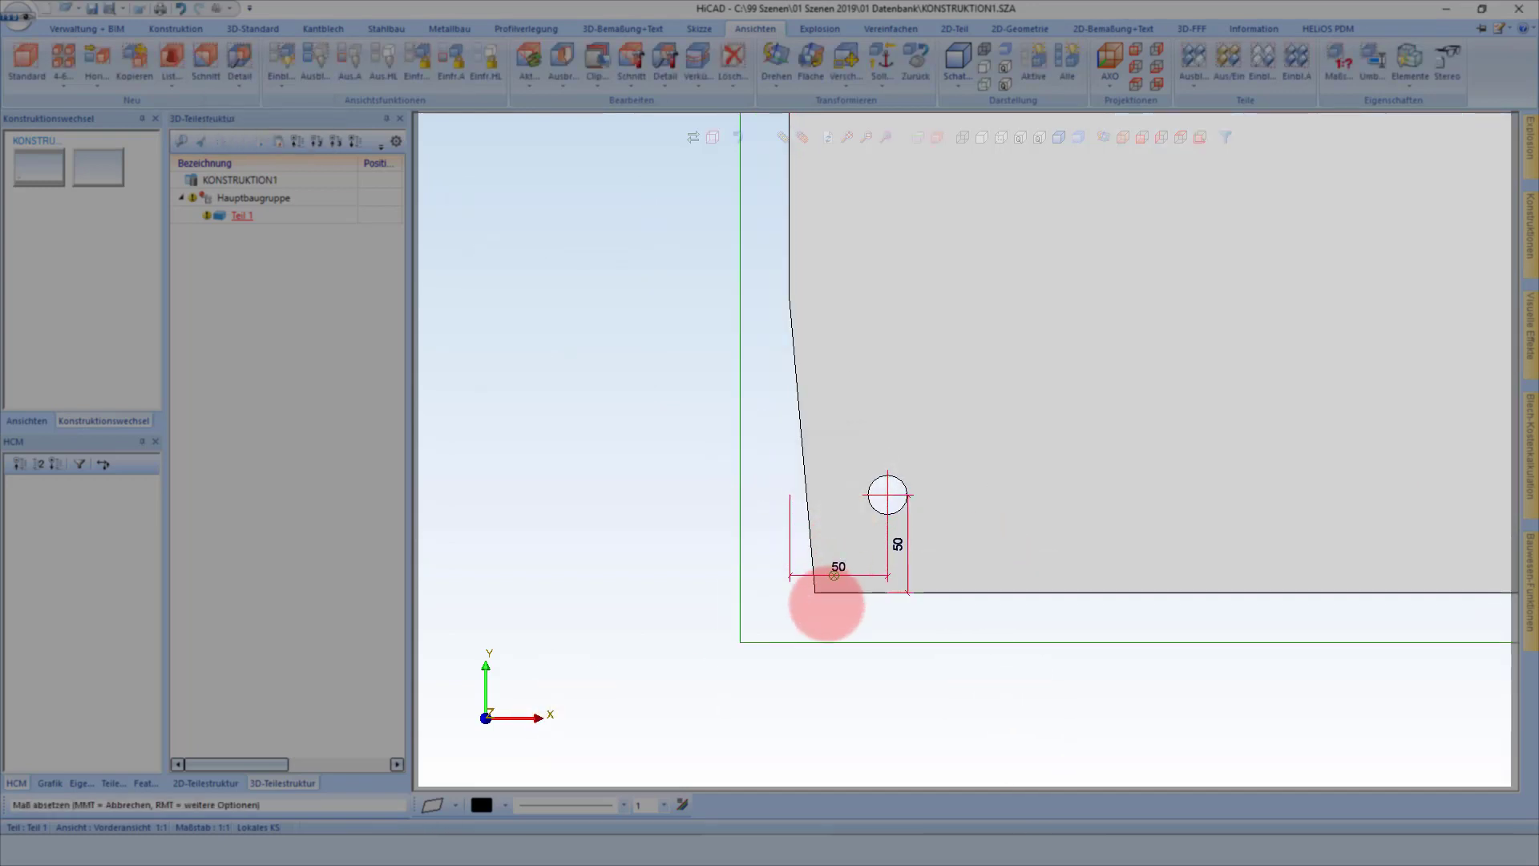
pyautogui.click(824, 617)
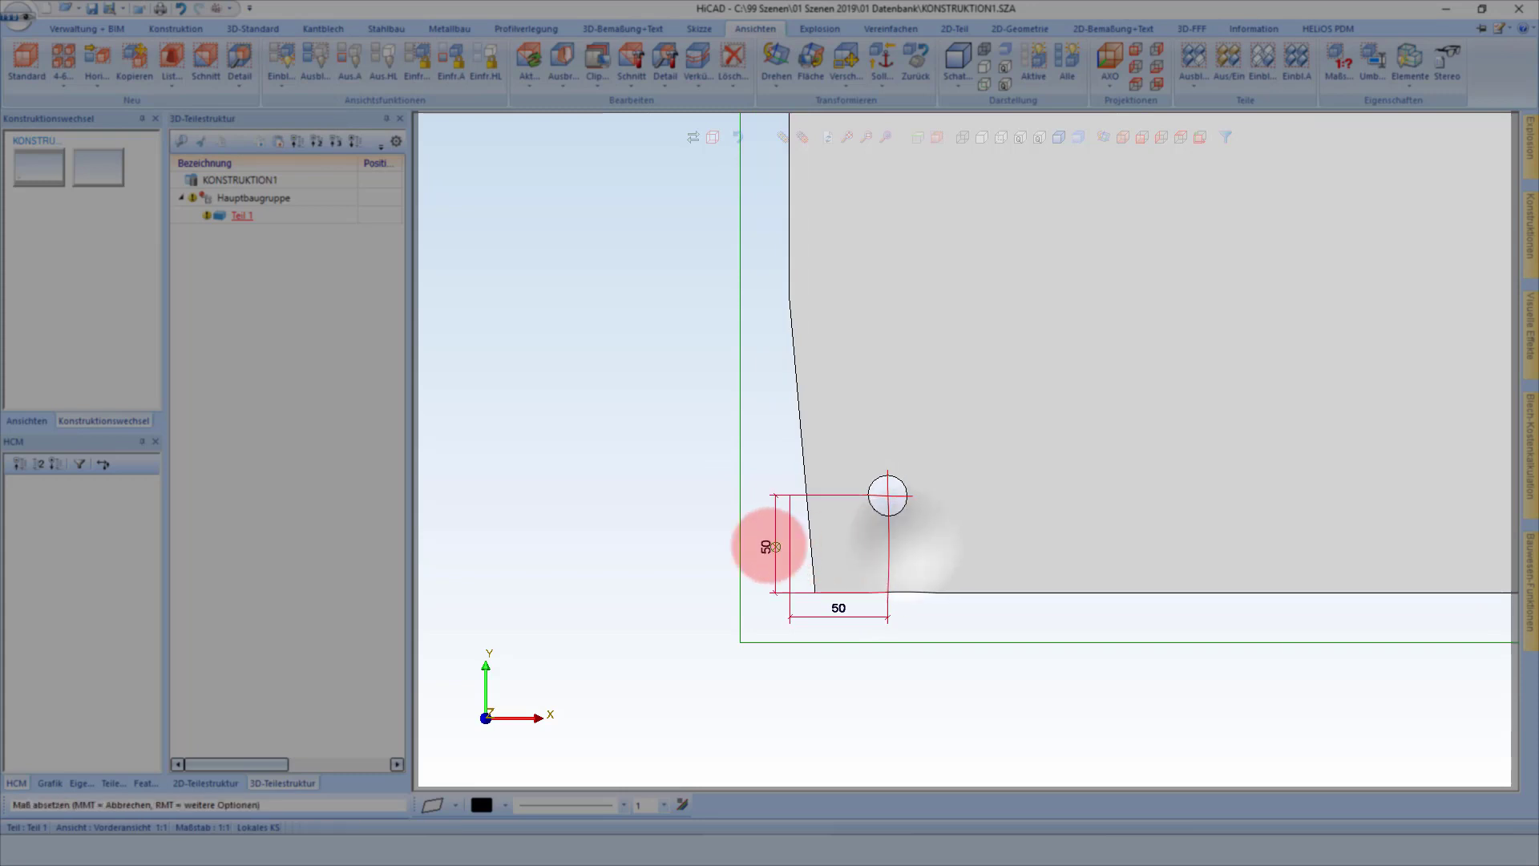
pyautogui.click(754, 542)
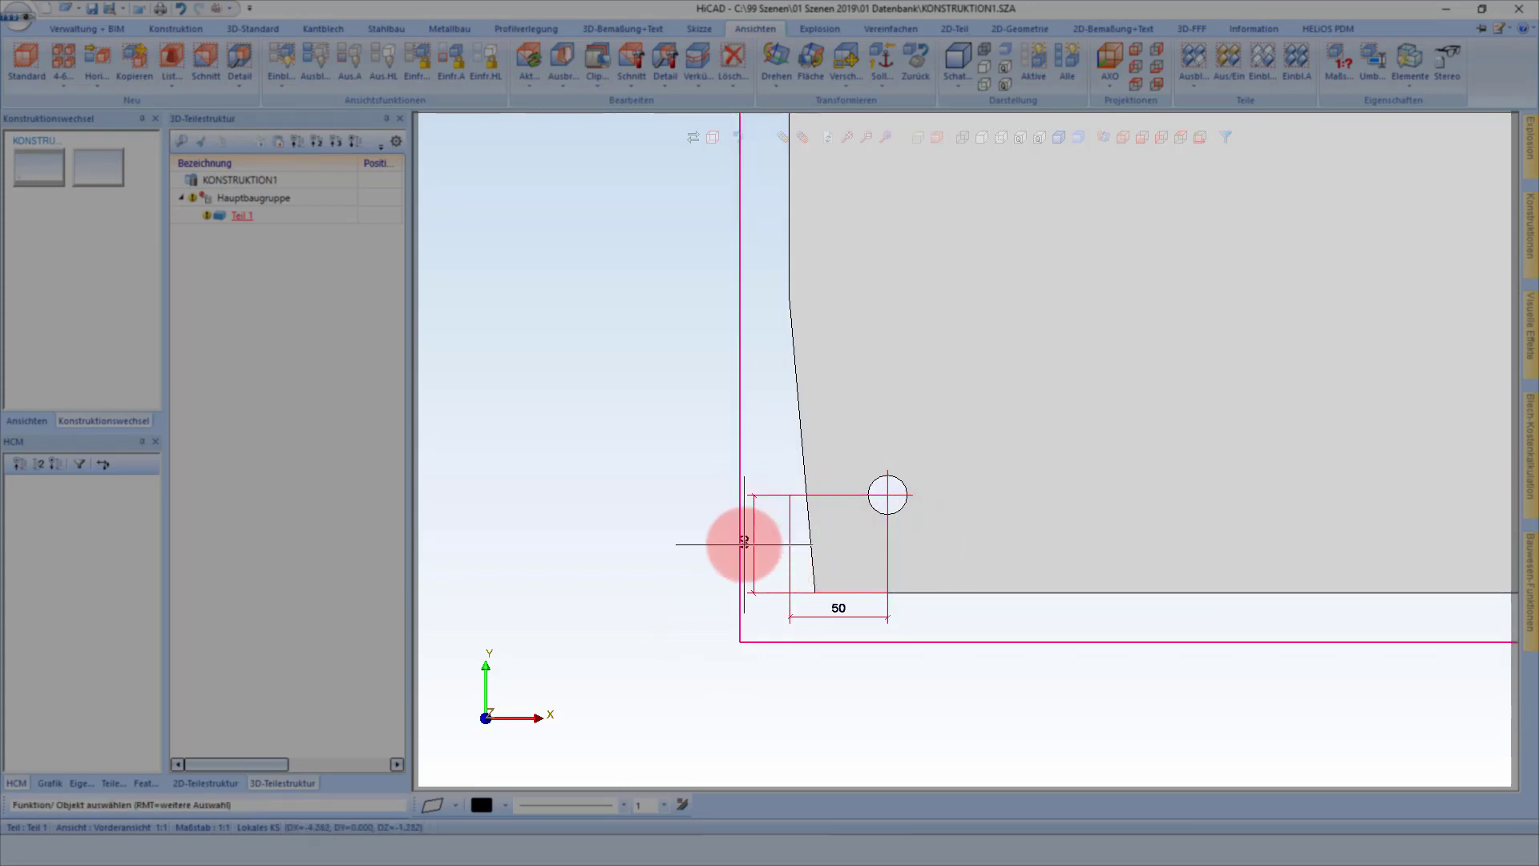
pyautogui.scroll(-3, 793, 437)
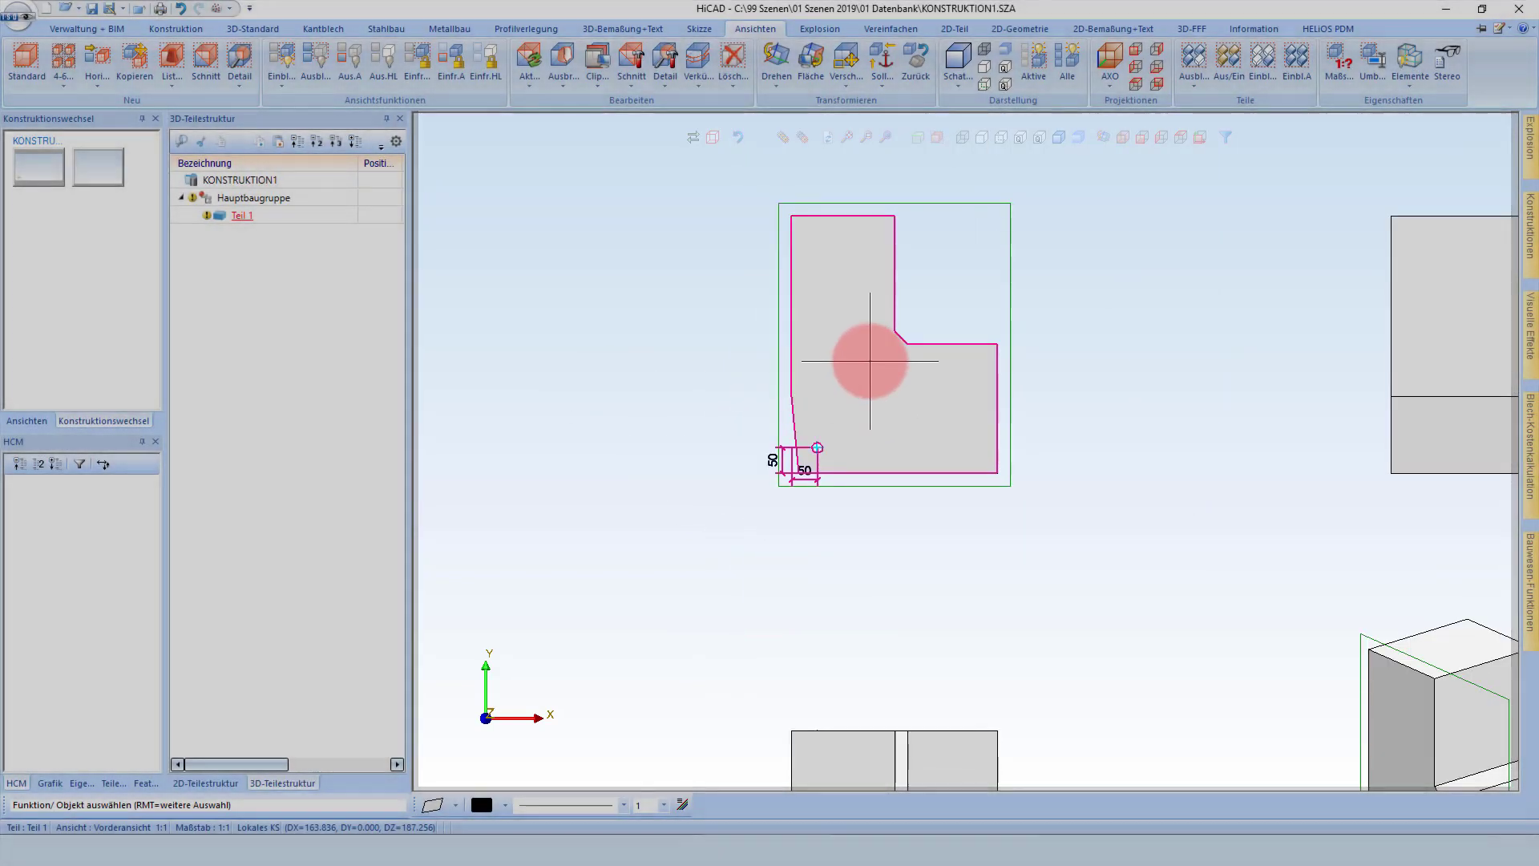
# Change the Translationsteil's upper leg width from 200 to 250 in the Feature tree.
pyautogui.click(870, 360)
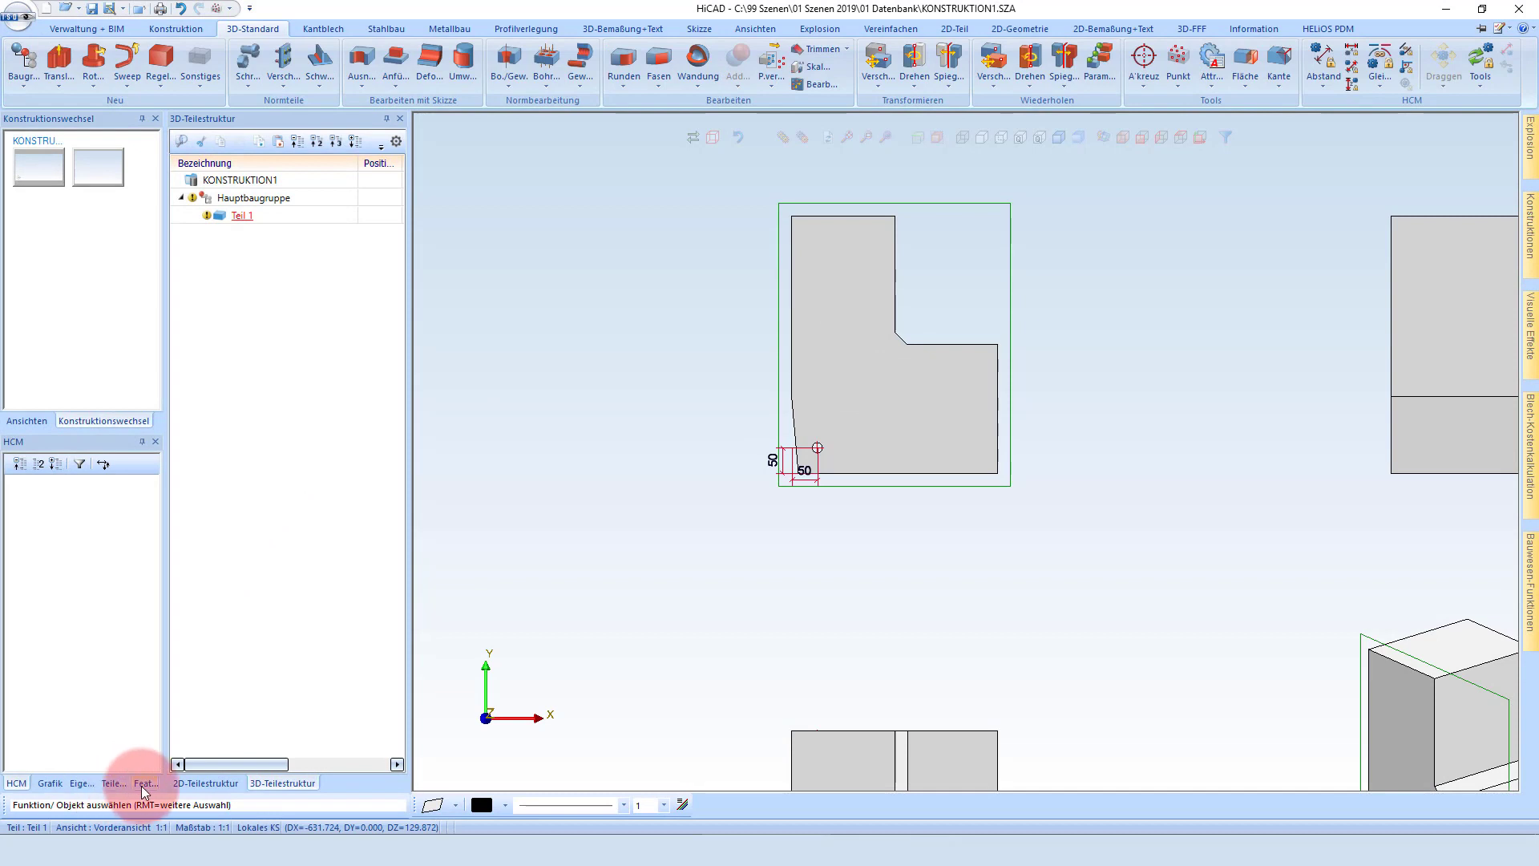
pyautogui.click(145, 783)
pyautogui.click(78, 483)
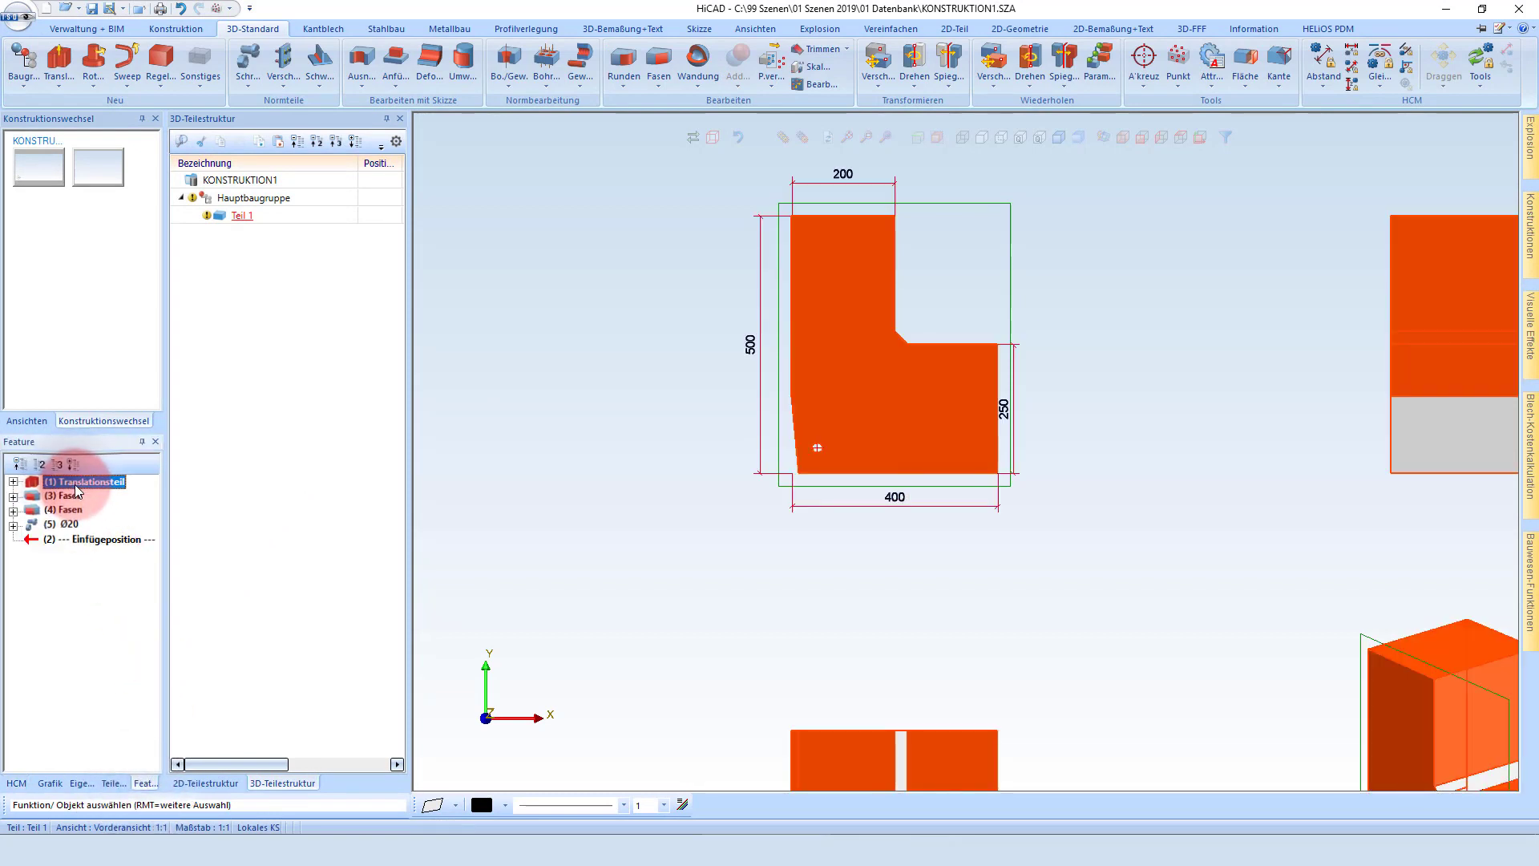
pyautogui.click(978, 398)
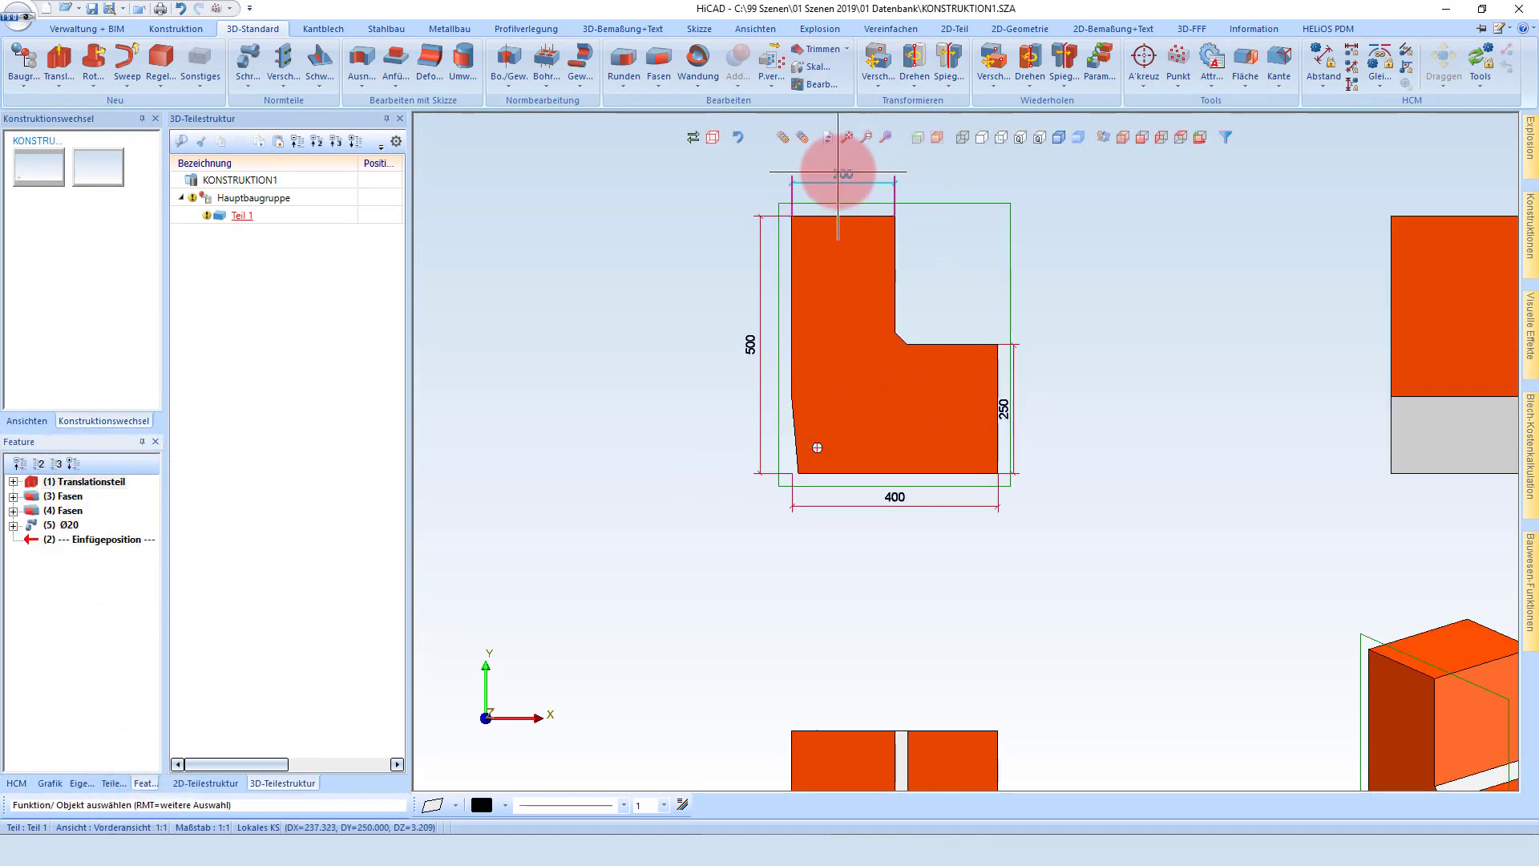
pyautogui.doubleClick(884, 200)
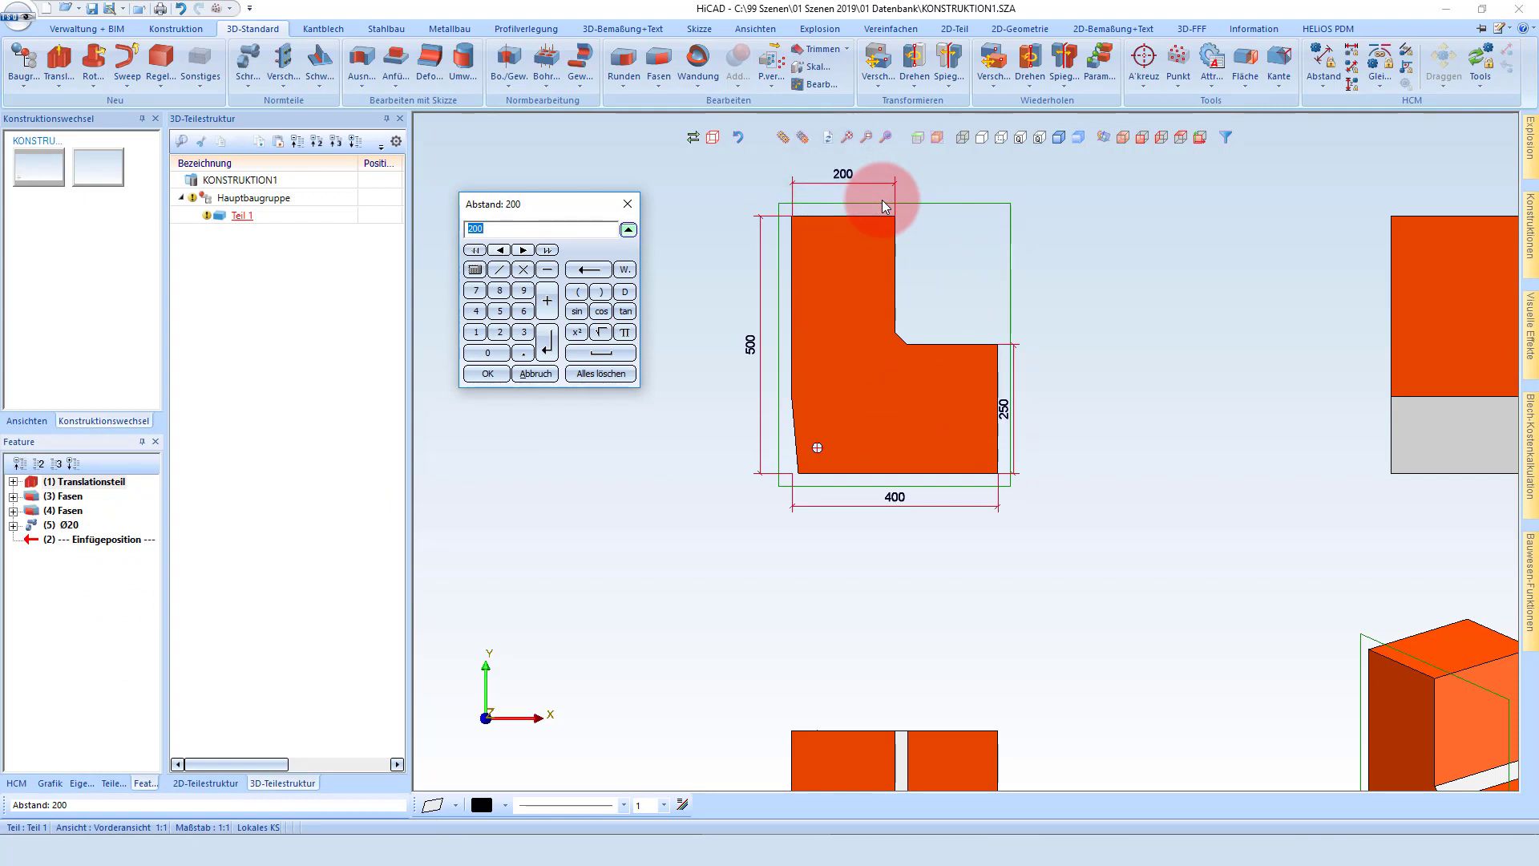
pyautogui.press('Return')
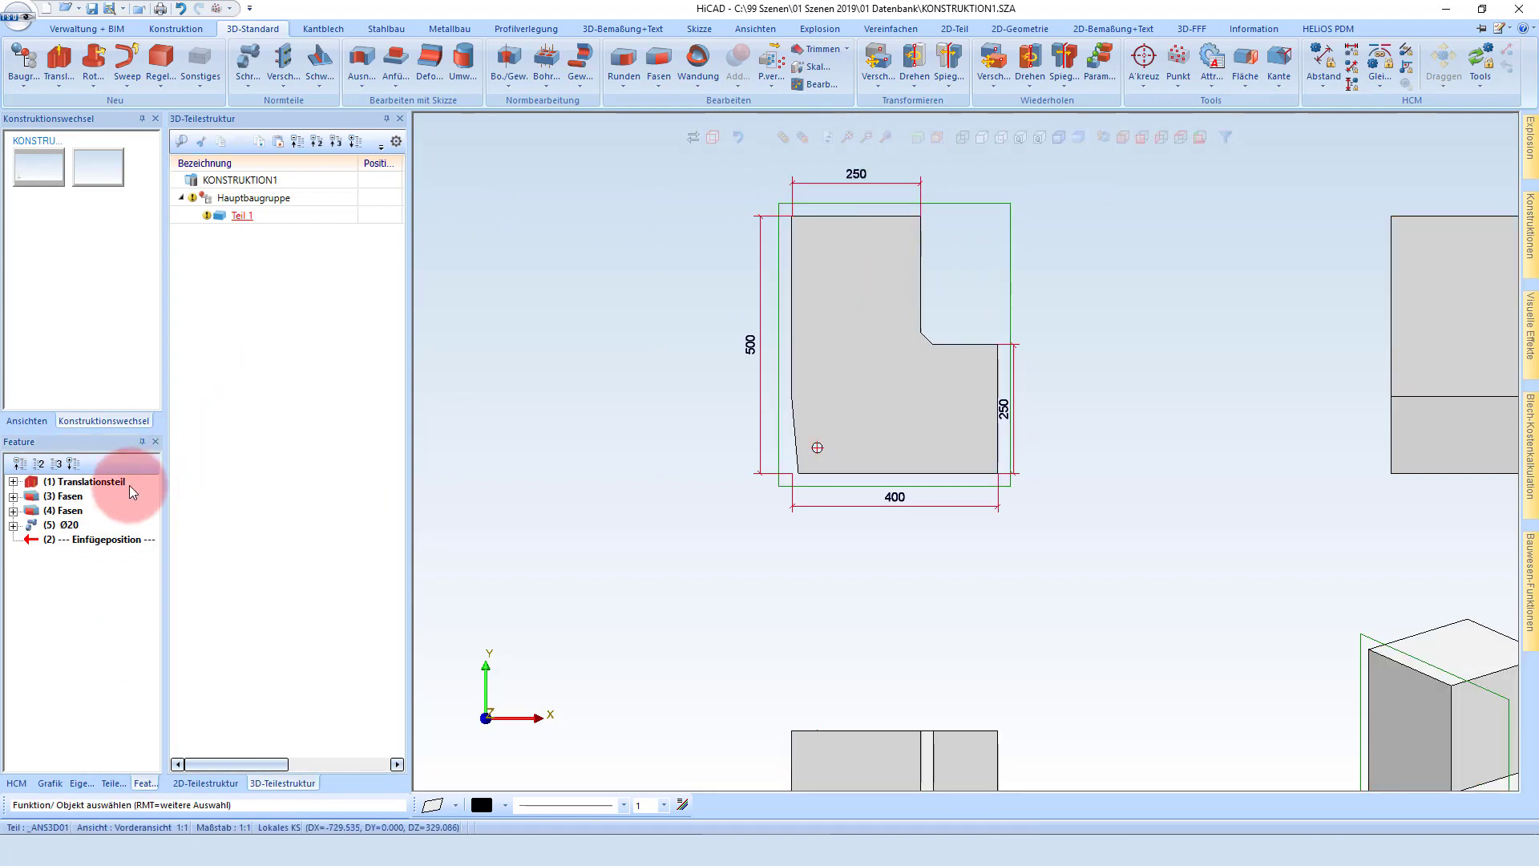
# Enlarge the Fasen step chamfer length from 25 to 50.
pyautogui.click(66, 498)
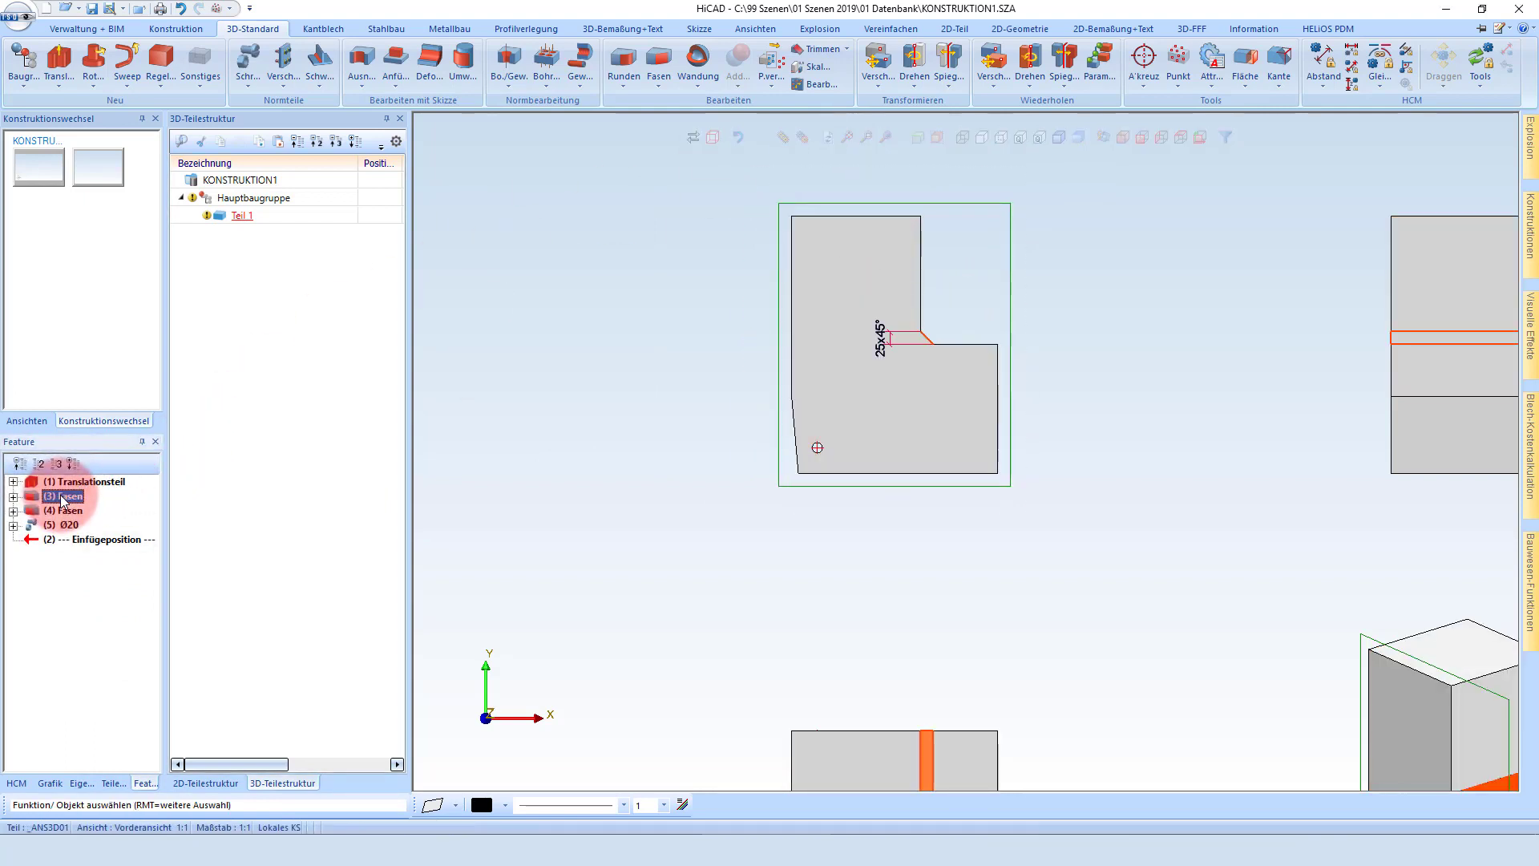
pyautogui.doubleClick(882, 343)
pyautogui.write('50')
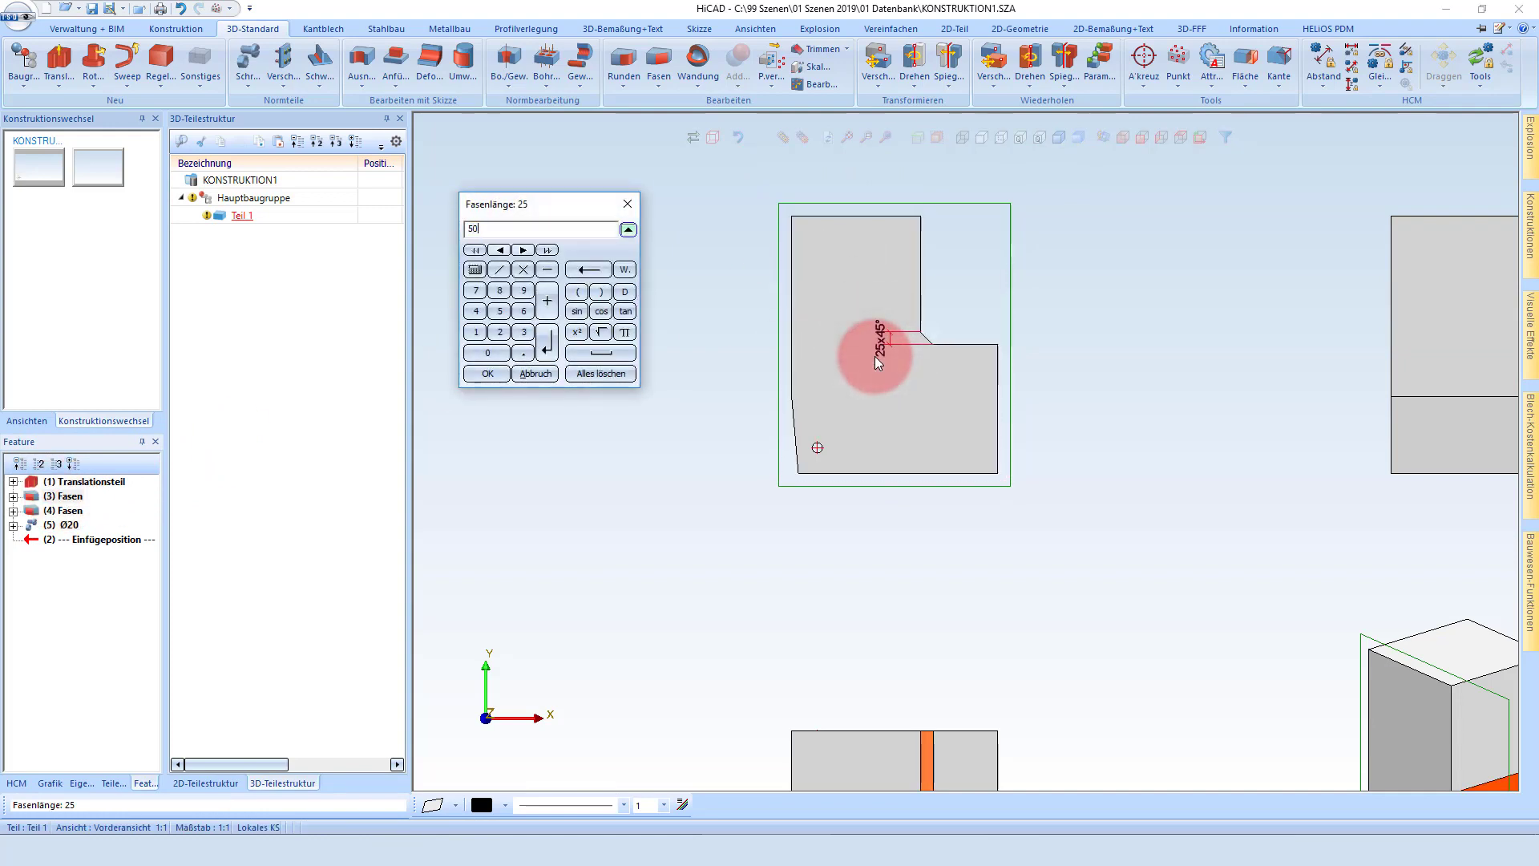
pyautogui.press('Return')
pyautogui.scroll(-2, 739, 343)
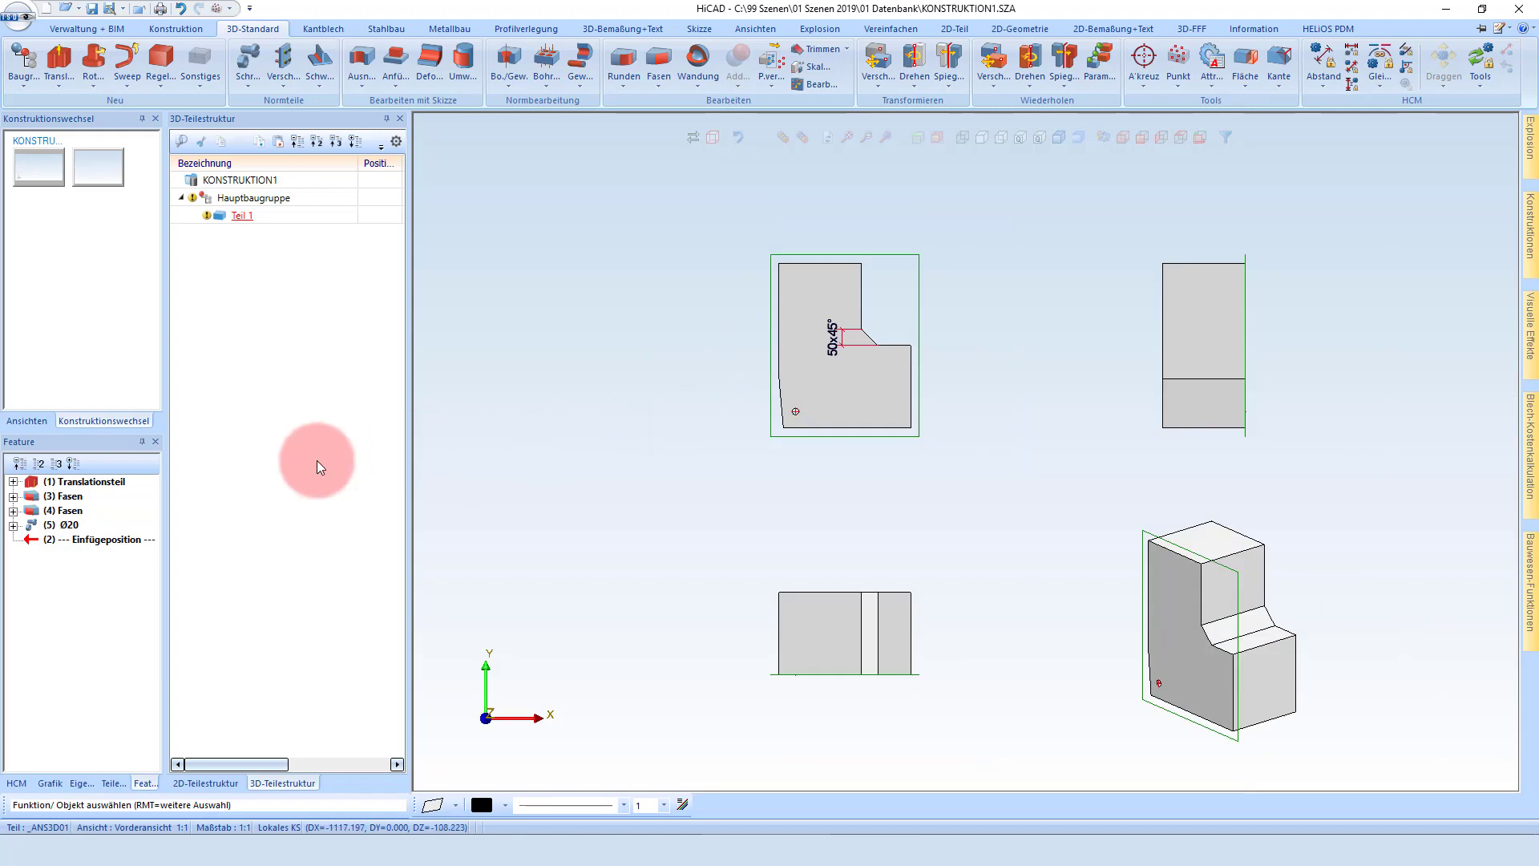
pyautogui.click(126, 495)
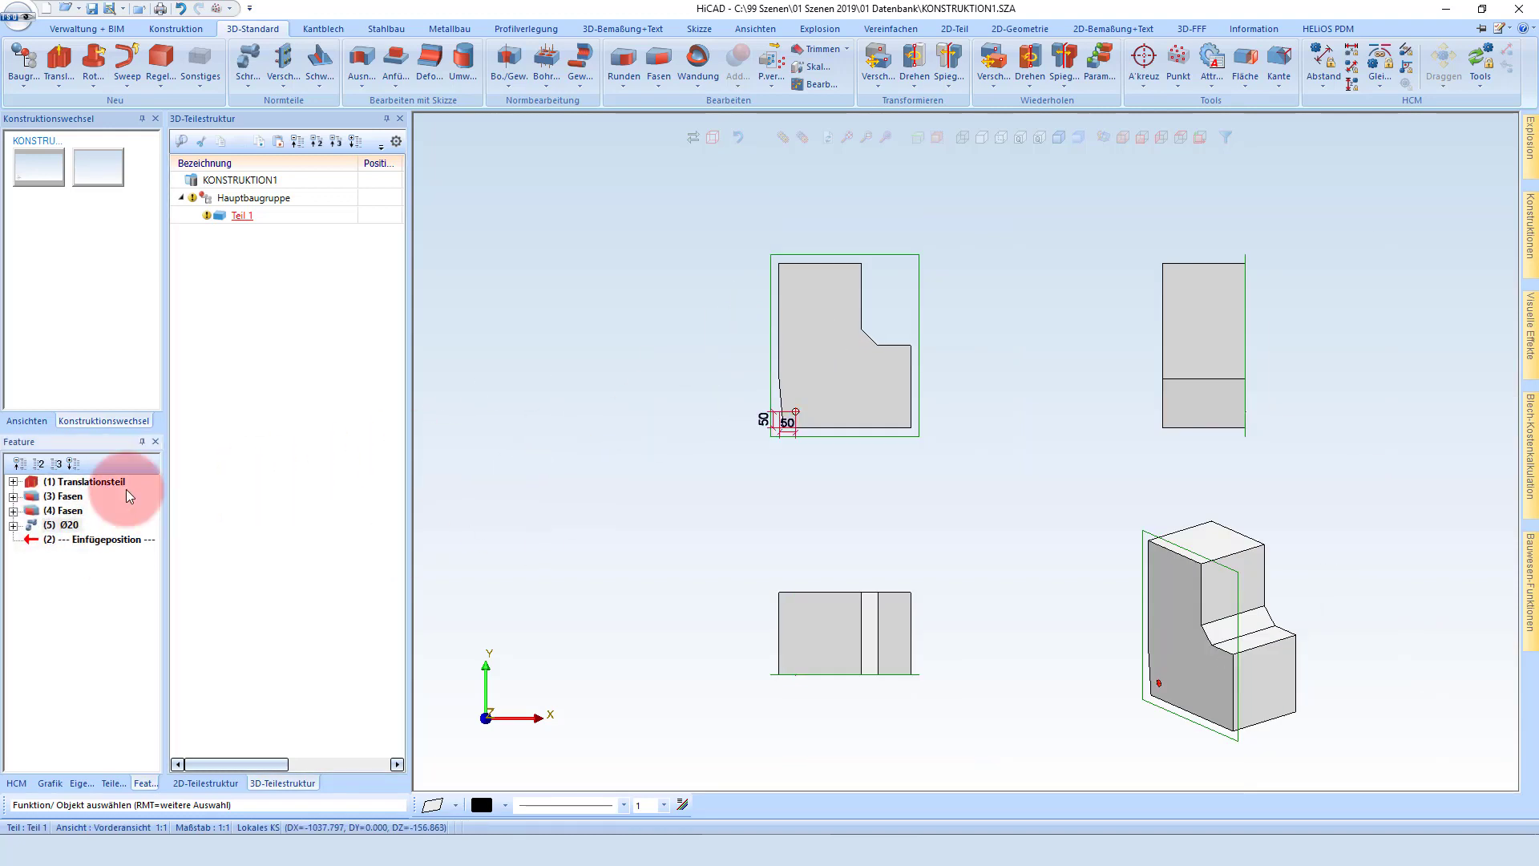
# Change the hole's 50 position dimension to 150.
pyautogui.scroll(2, 784, 418)
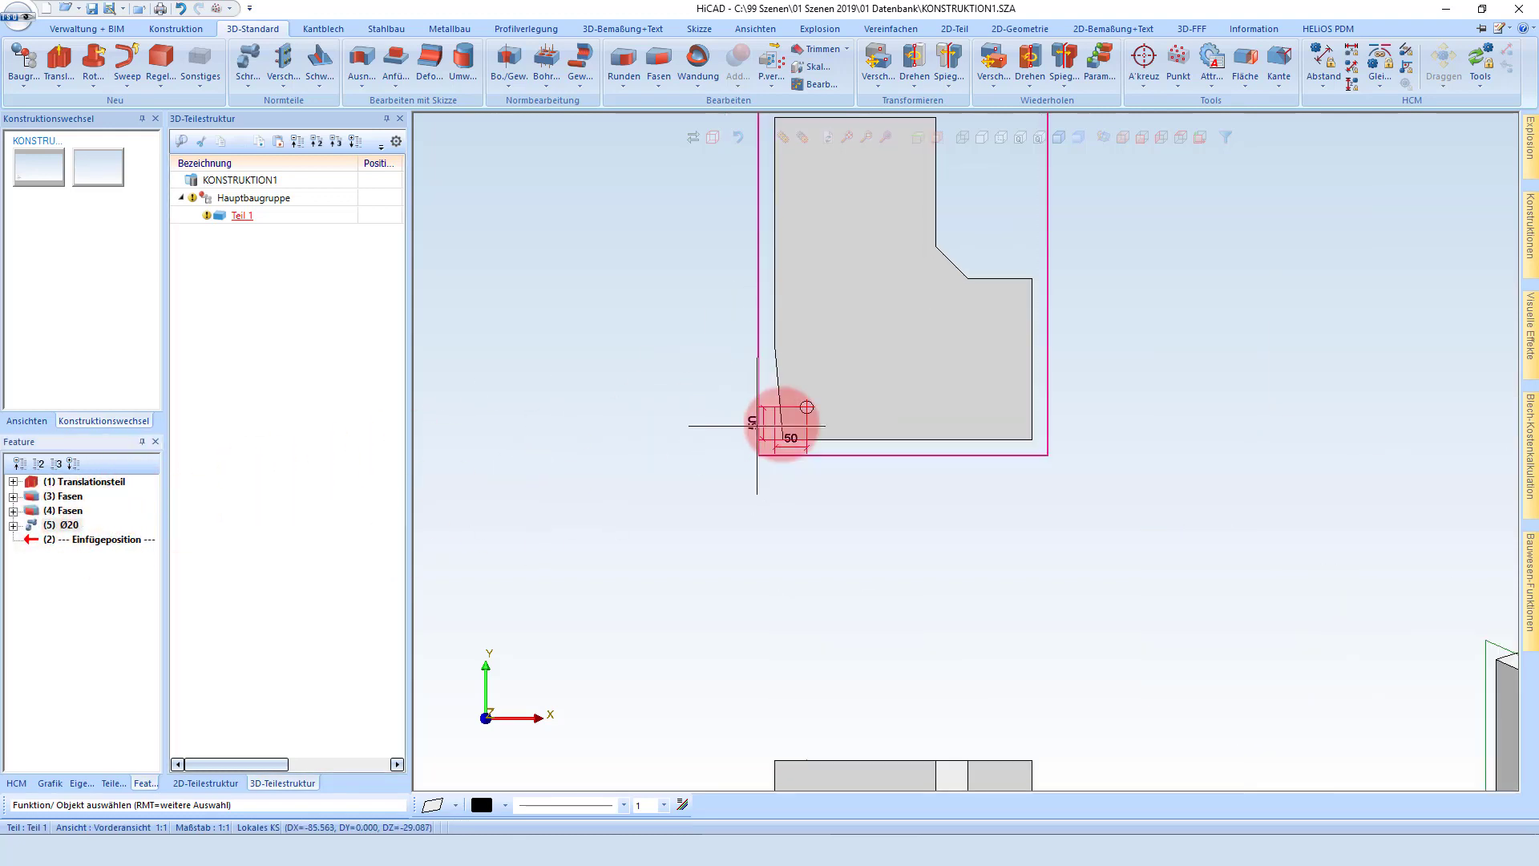
pyautogui.doubleClick(791, 447)
pyautogui.write('15')
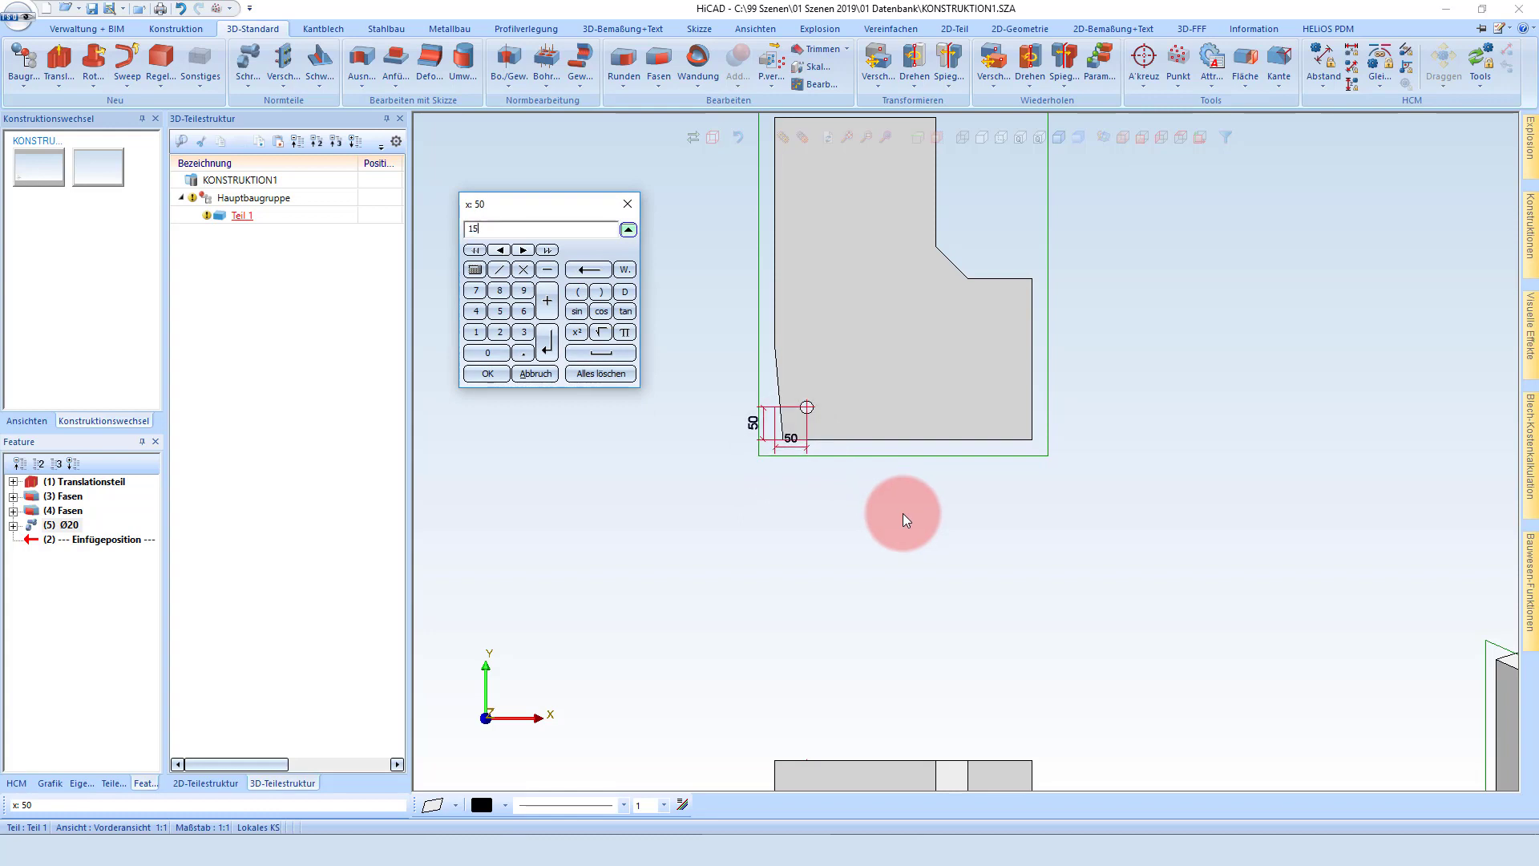
pyautogui.write('0')
pyautogui.press('Return')
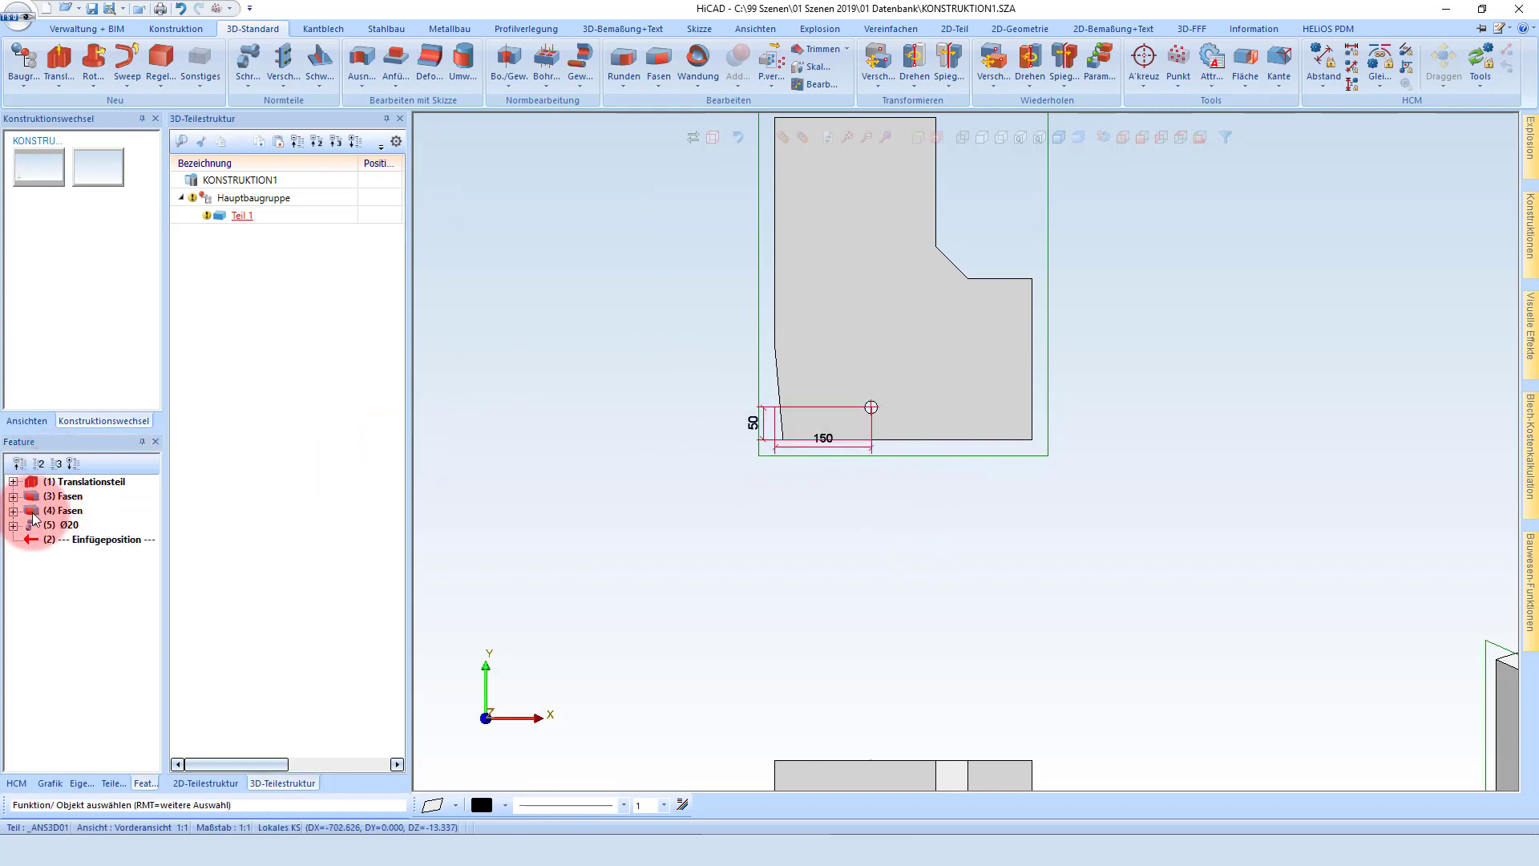
# Set the hole's Durchmesser to 50 in the feature tree and show all views.
pyautogui.doubleClick(32, 524)
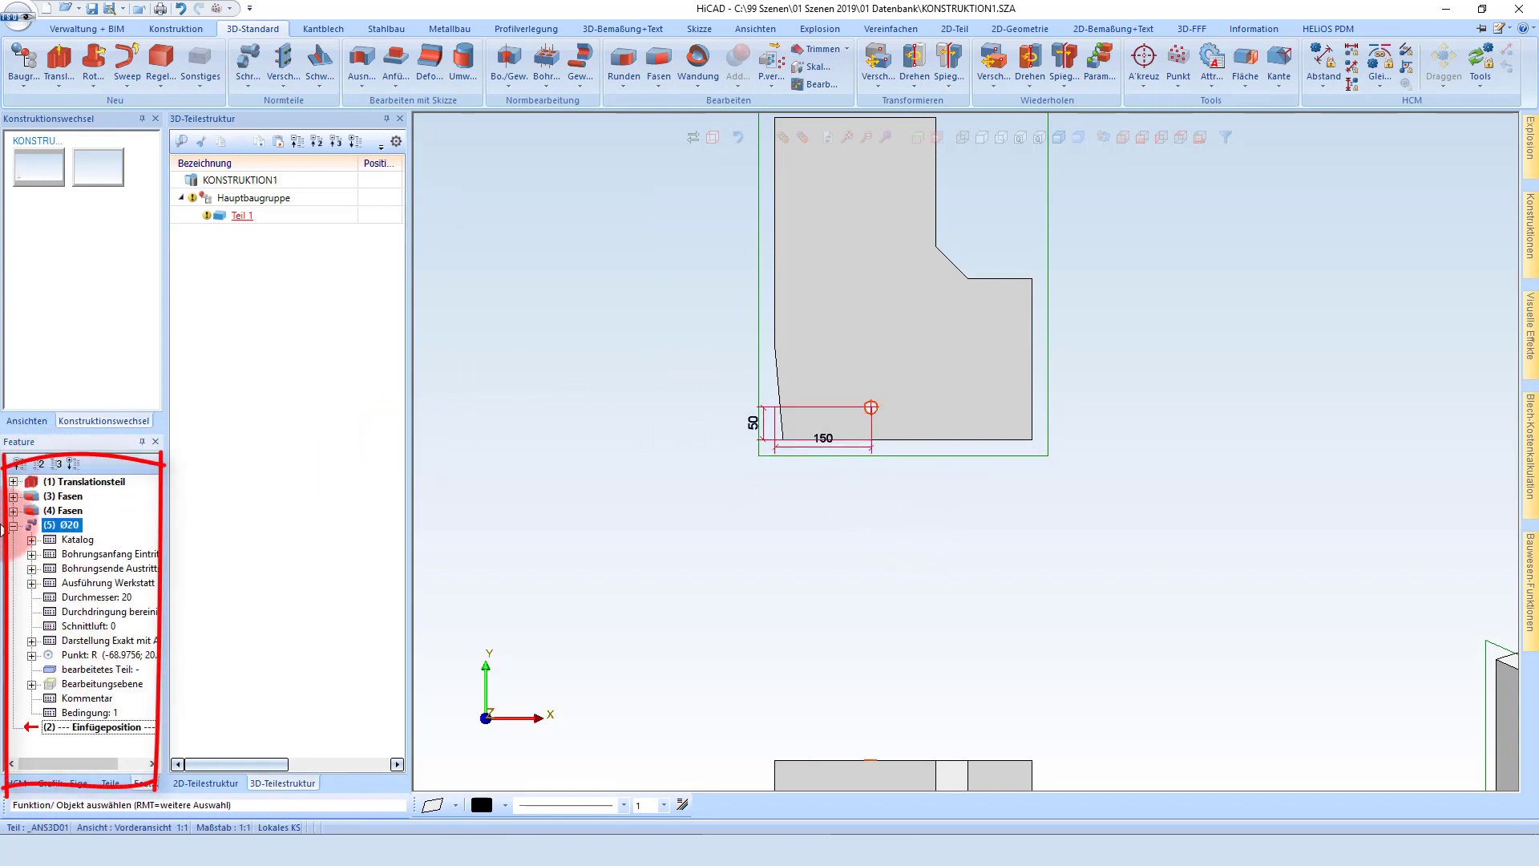
pyautogui.doubleClick(88, 600)
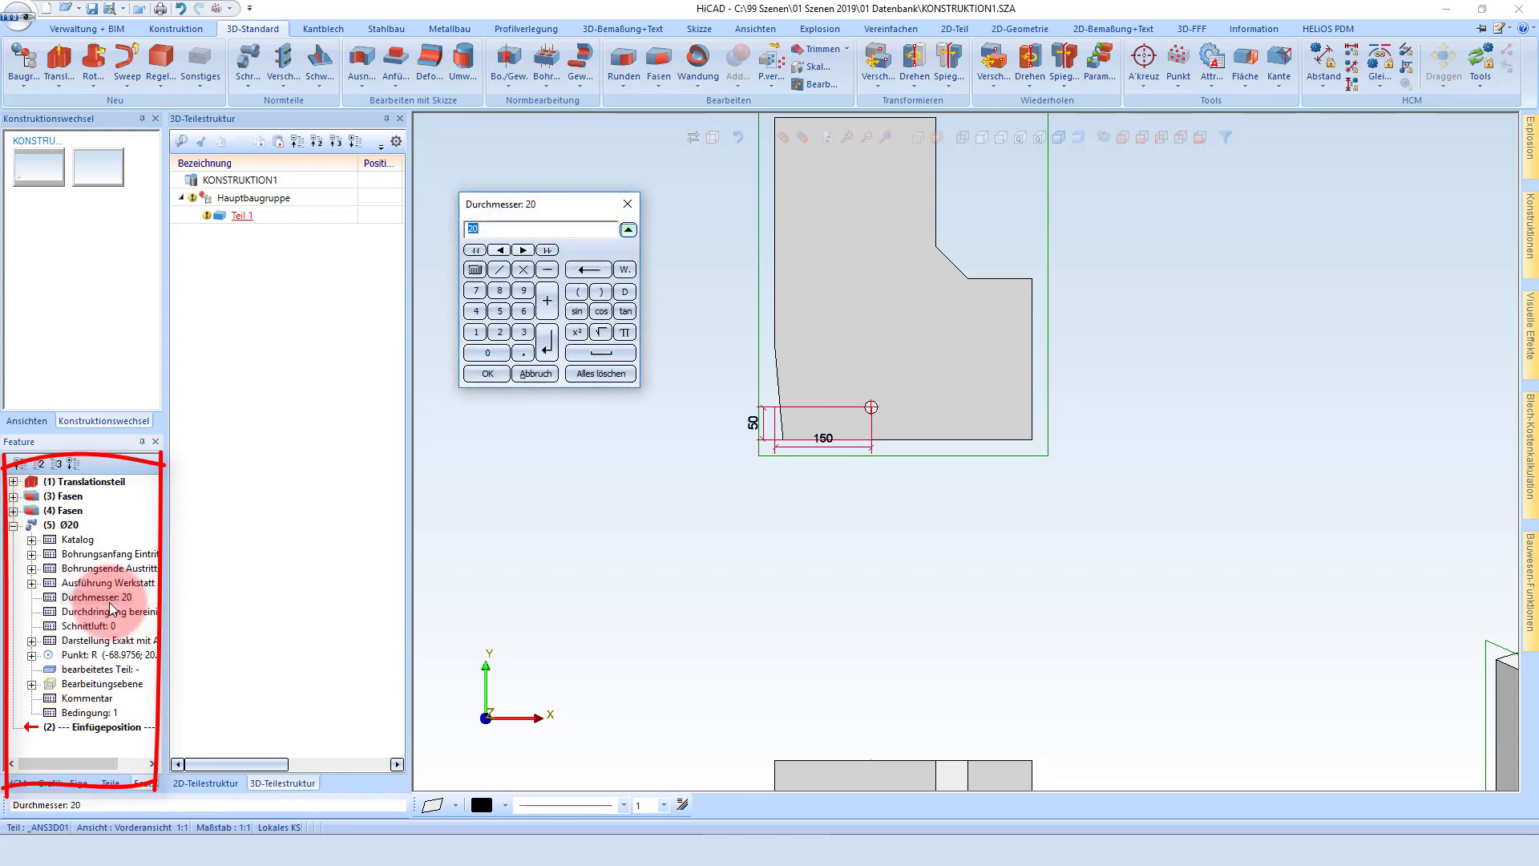
pyautogui.write('0')
pyautogui.press('Return')
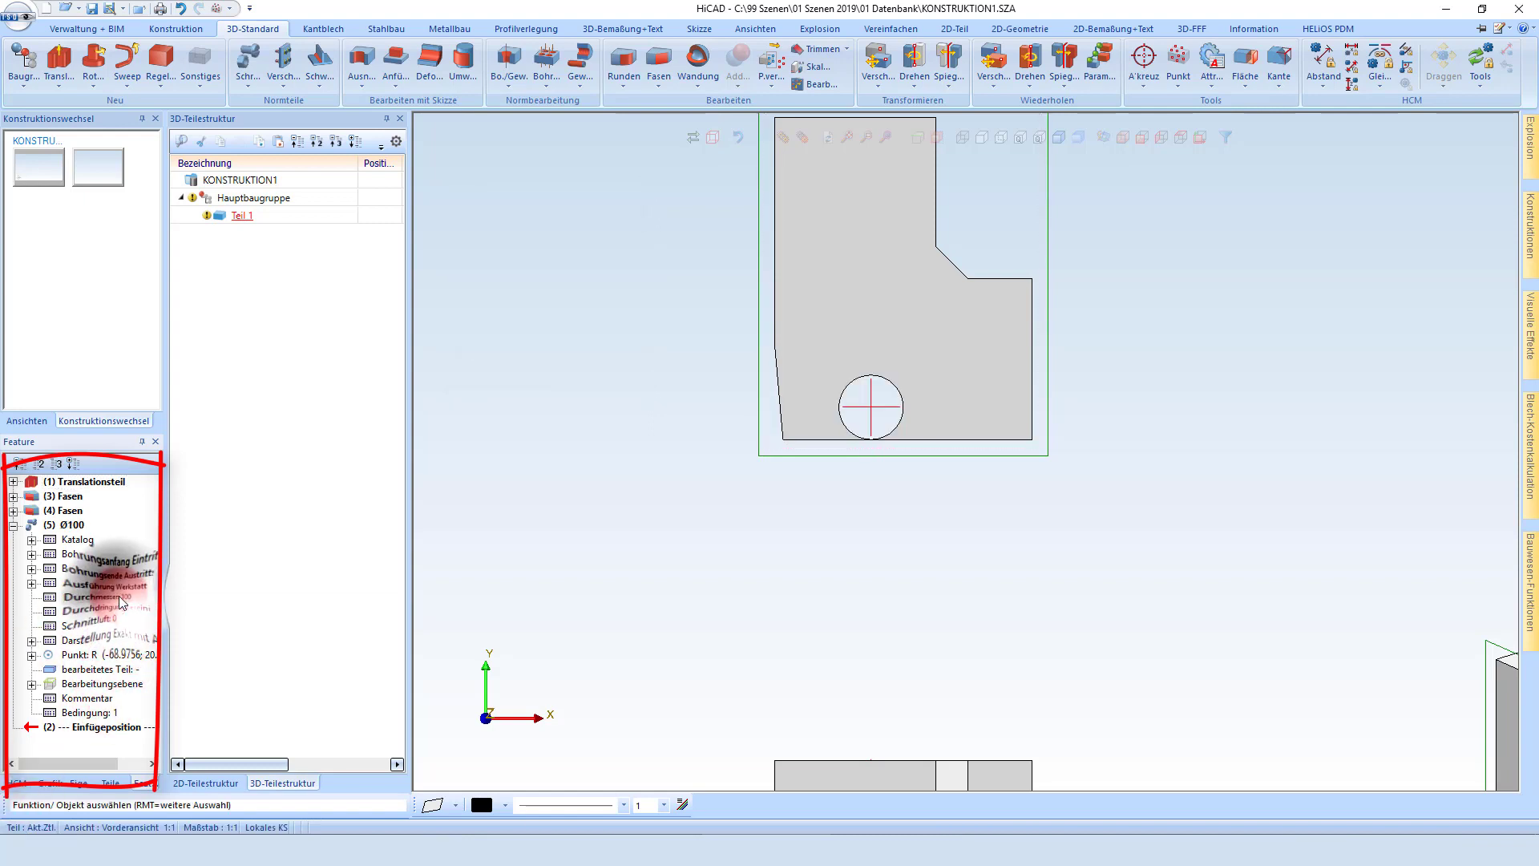
pyautogui.doubleClick(118, 597)
pyautogui.write('50')
pyautogui.press('Return')
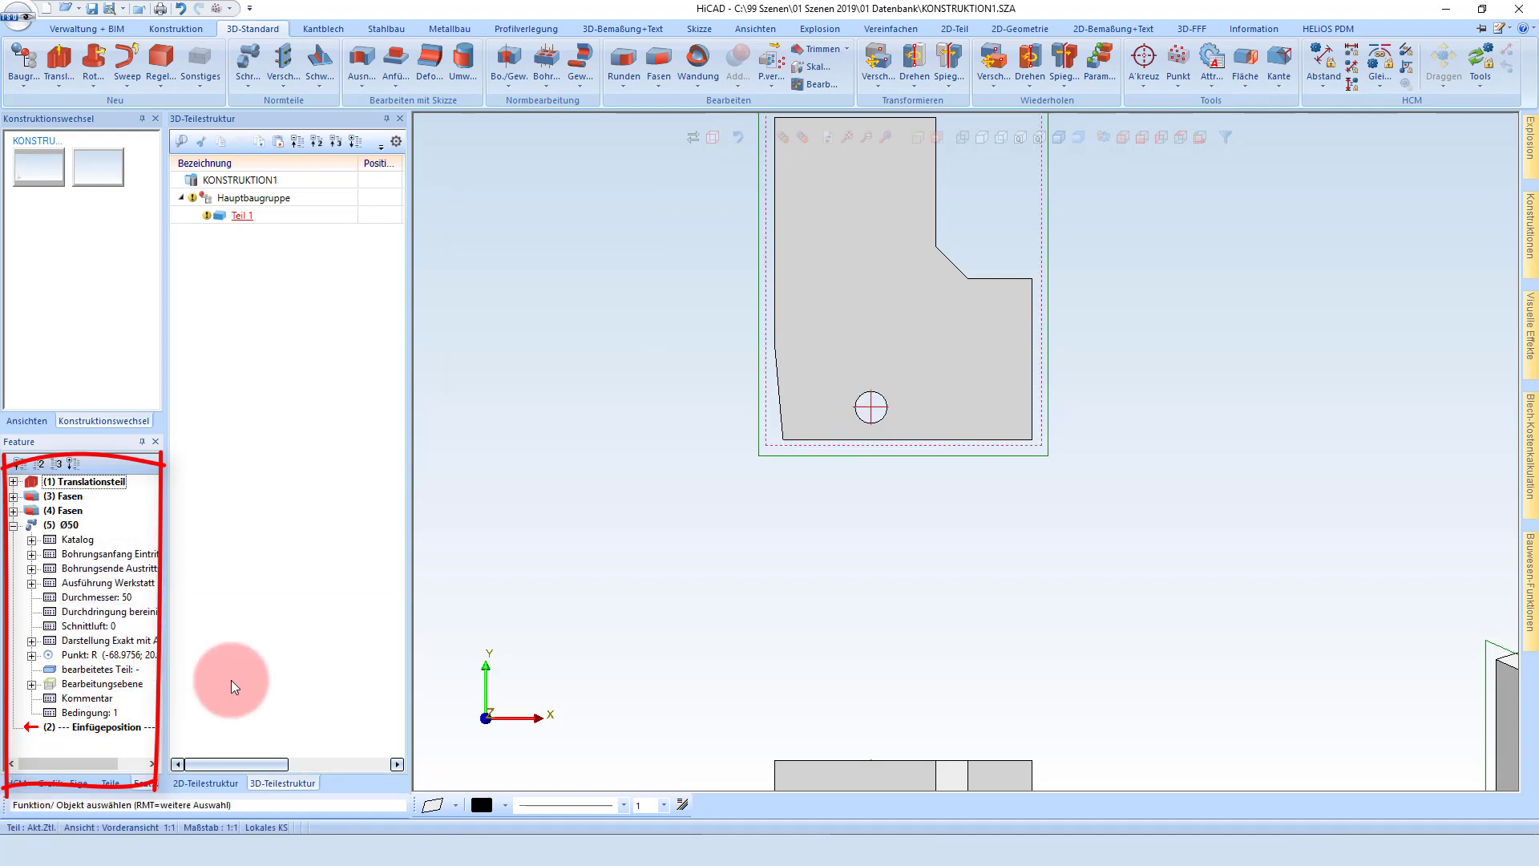
pyautogui.click(682, 804)
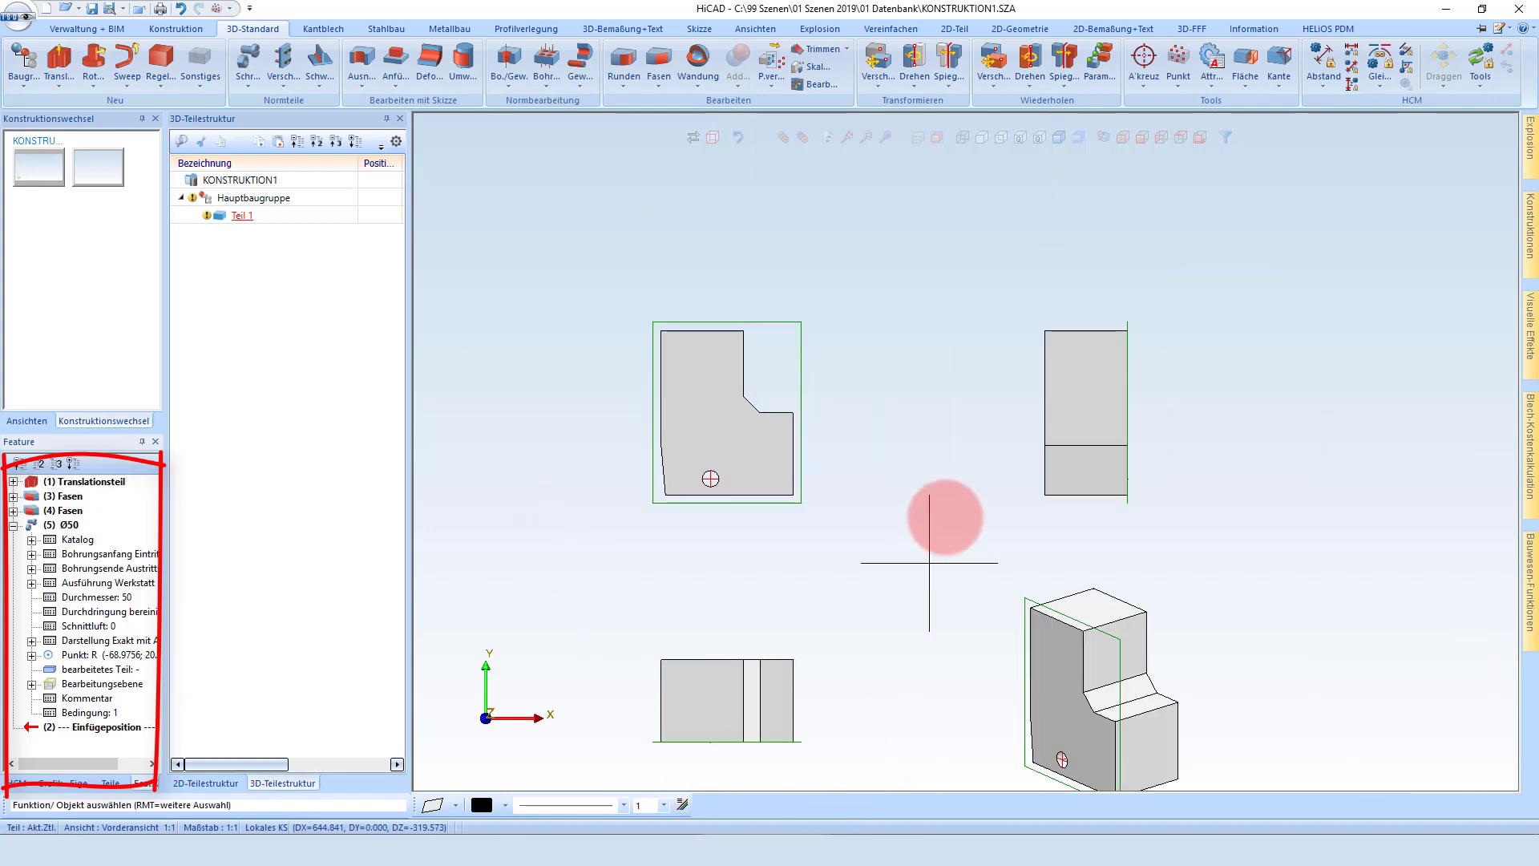
# In isometric view, apply a Fasen chamfer to the hole's edge.
pyautogui.scroll(5, 982, 625)
pyautogui.scroll(2, 978, 513)
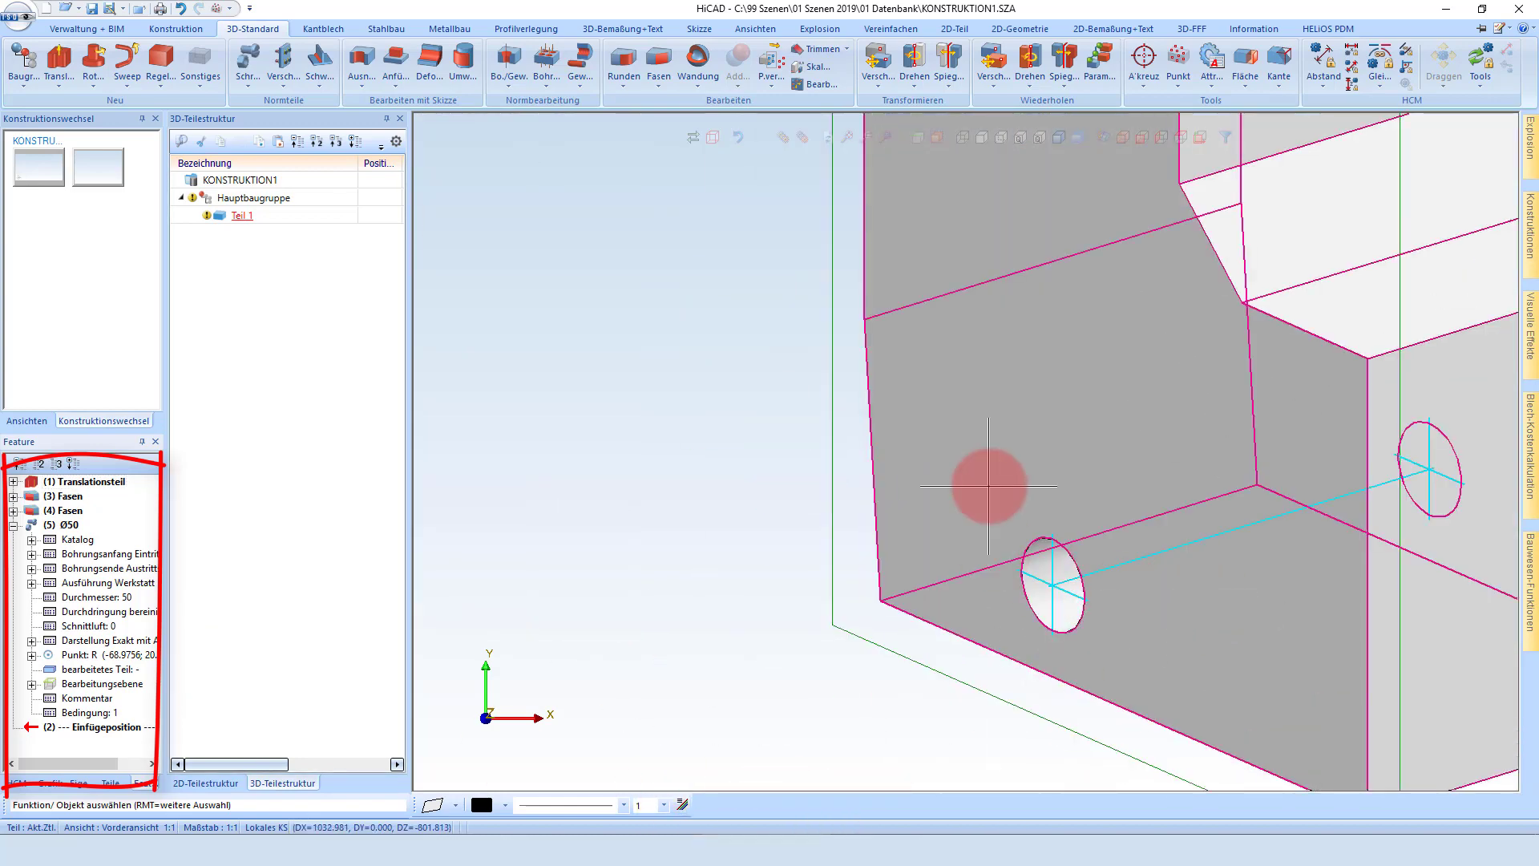
pyautogui.click(989, 485)
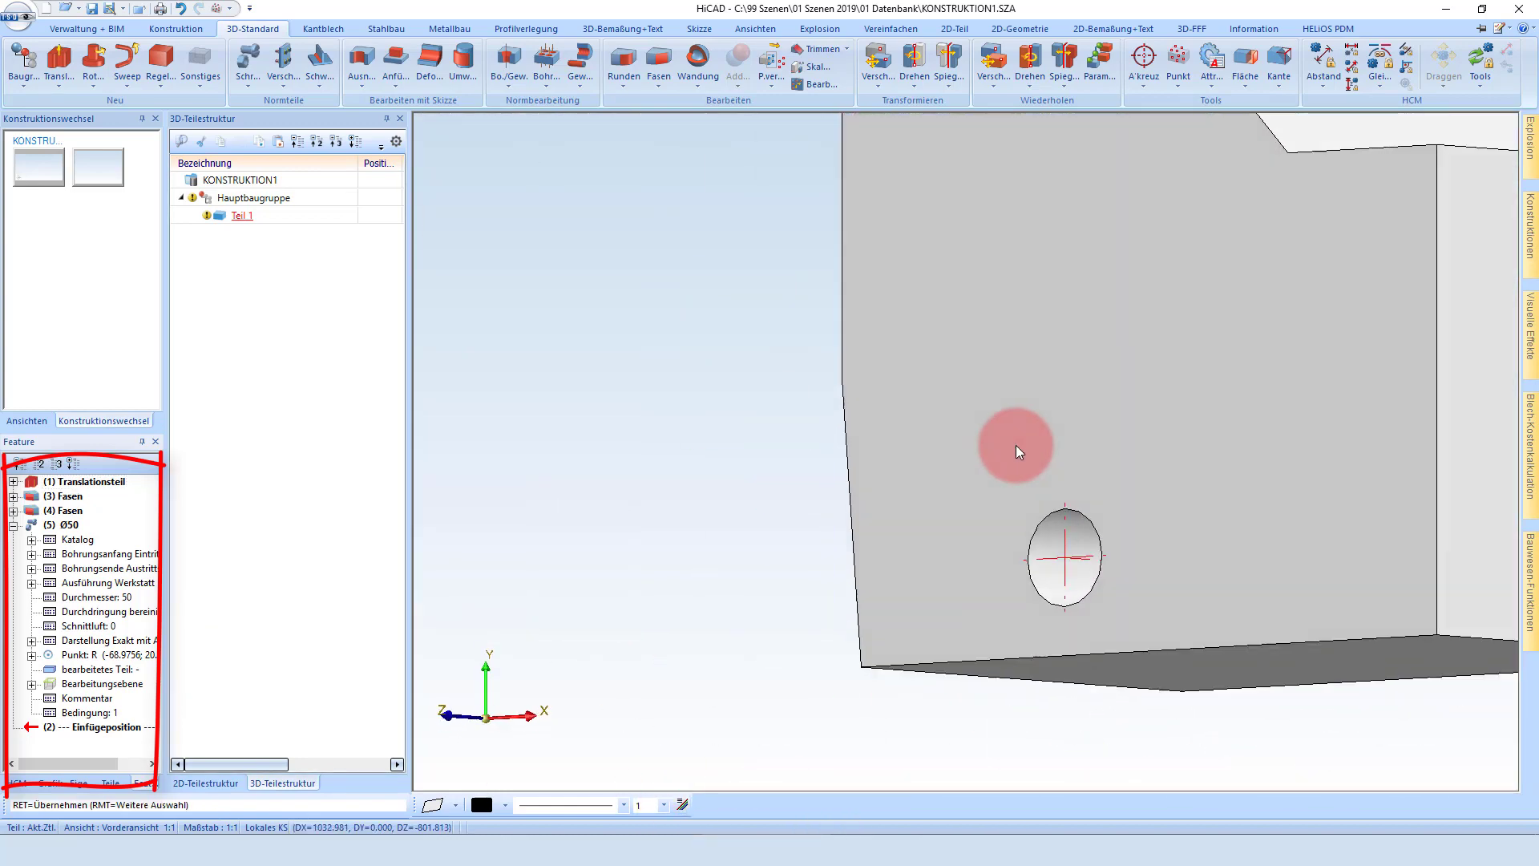
pyautogui.click(656, 62)
pyautogui.scroll(2, 1032, 514)
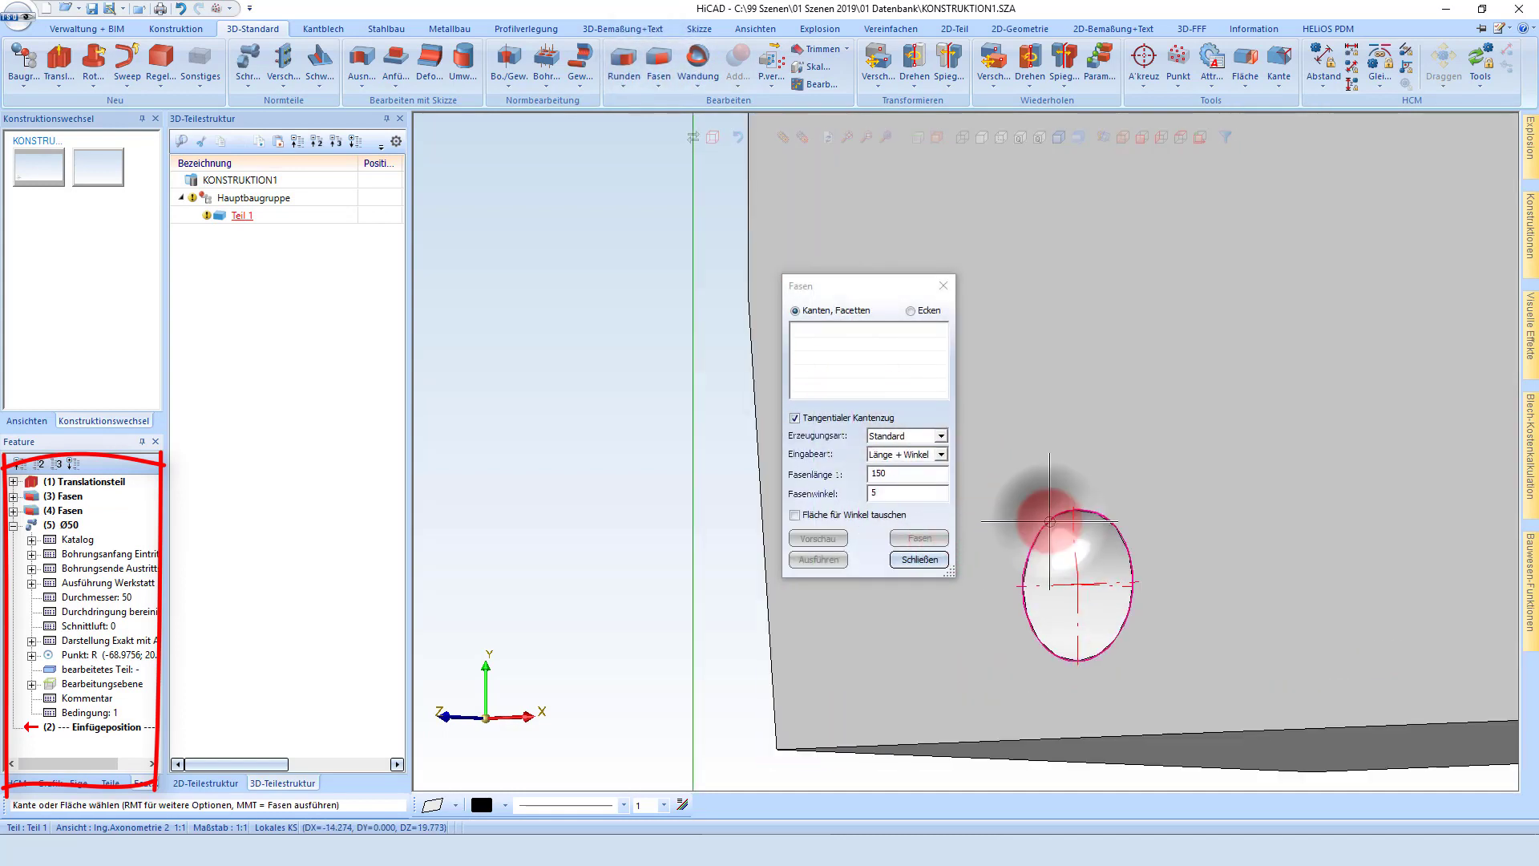
pyautogui.click(1049, 521)
pyautogui.middleClick(1164, 457)
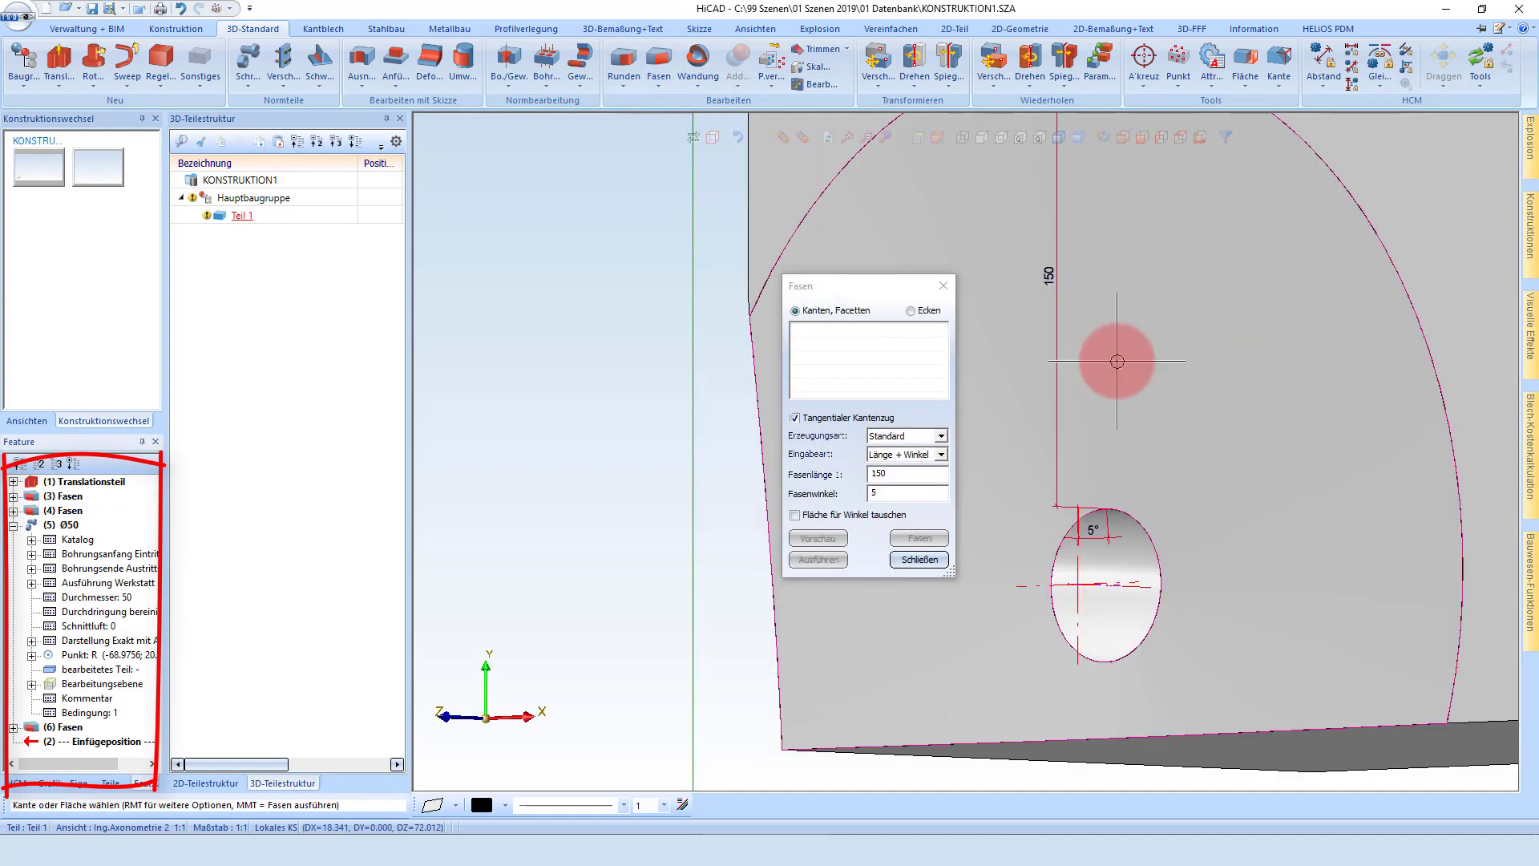
pyautogui.click(921, 561)
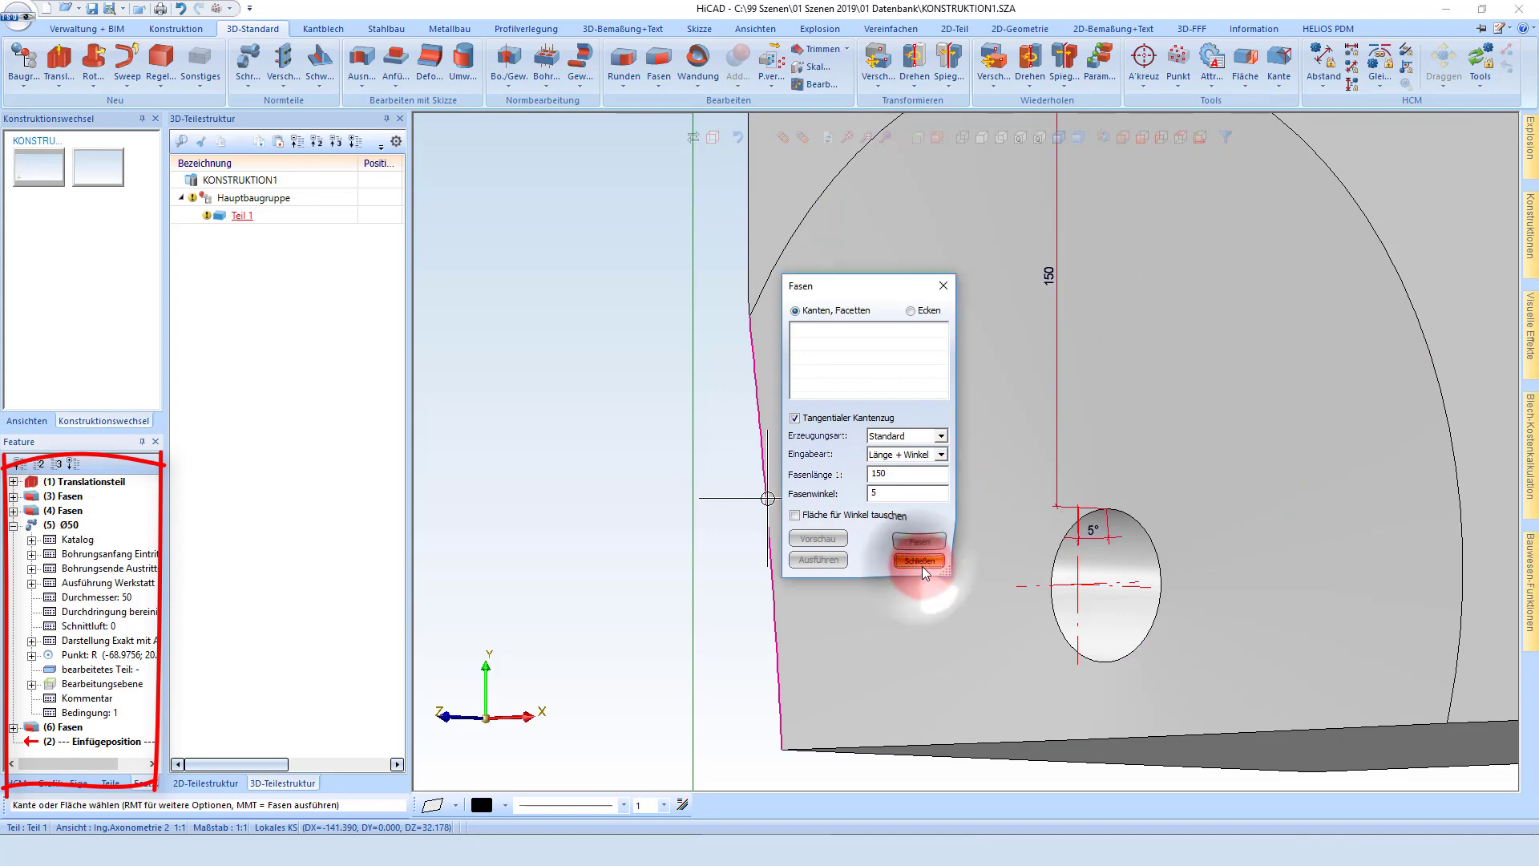
# Expand the new Fasen feature's parameters, keeping the Standard chamfer mode.
pyautogui.click(55, 730)
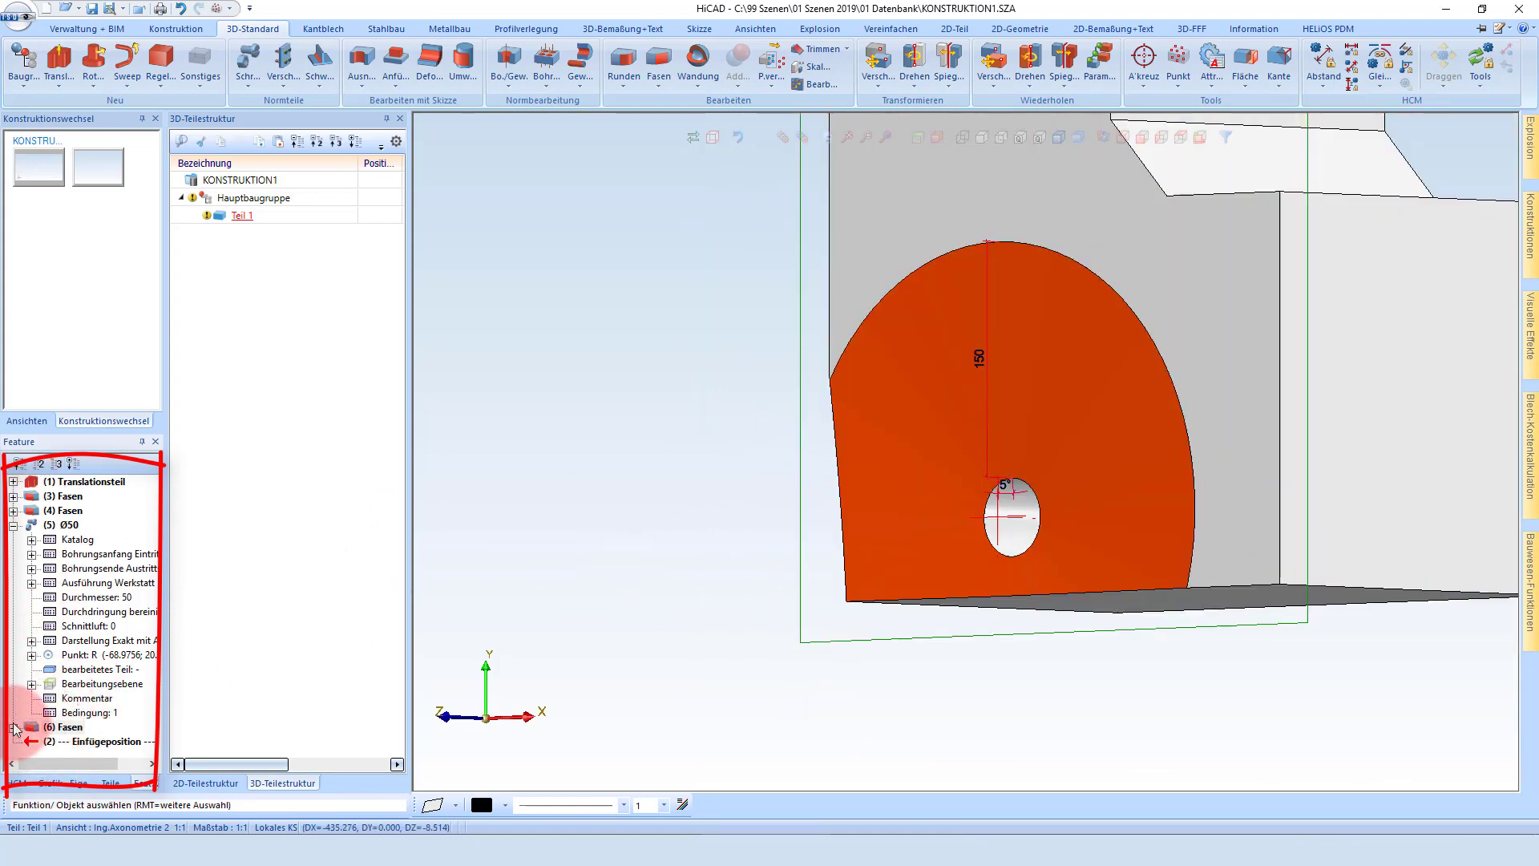
pyautogui.click(14, 728)
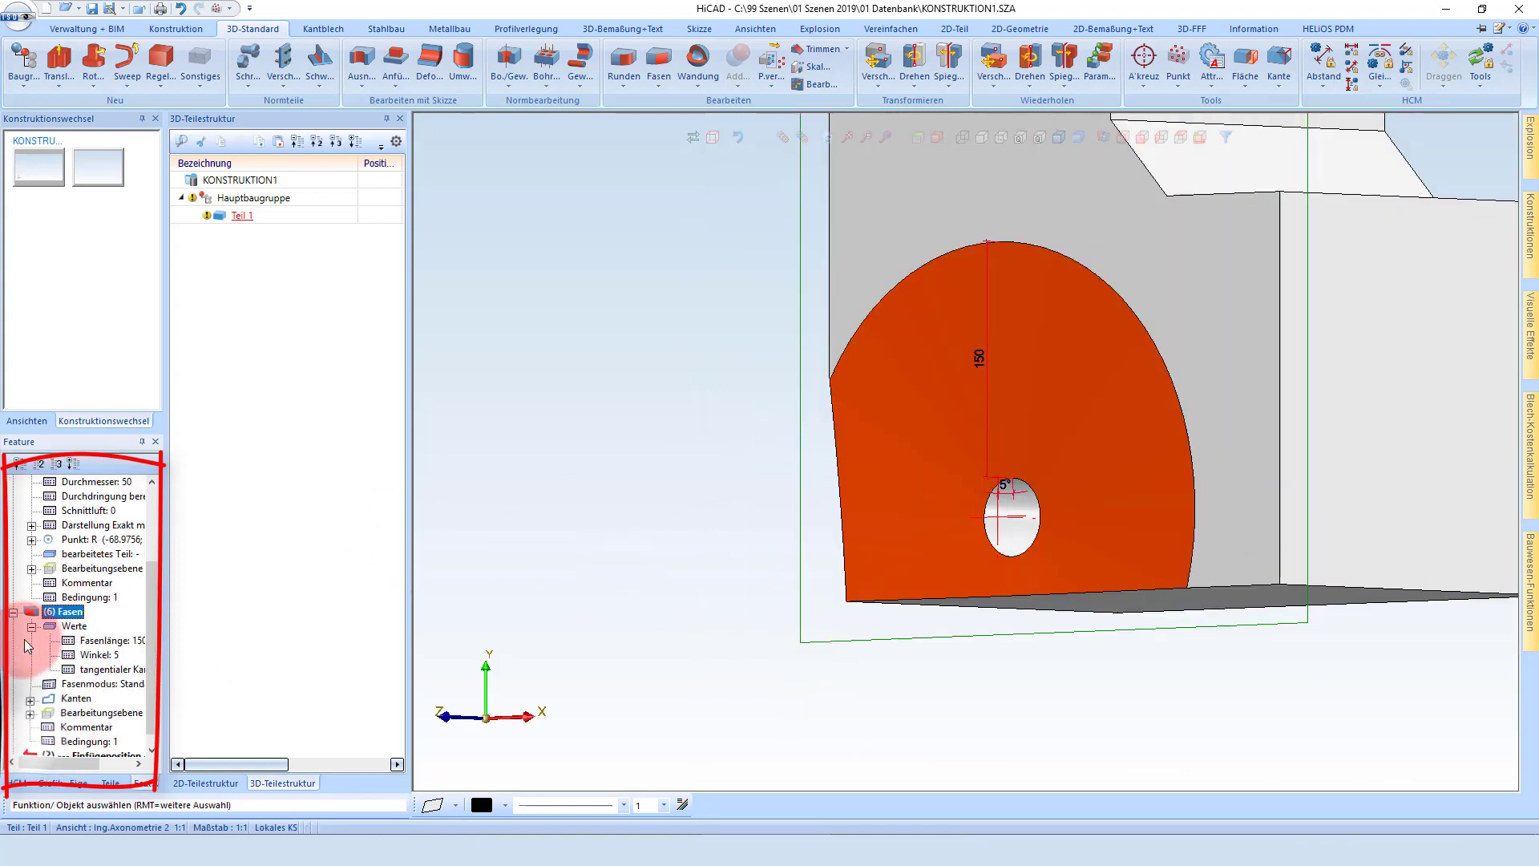
pyautogui.click(94, 693)
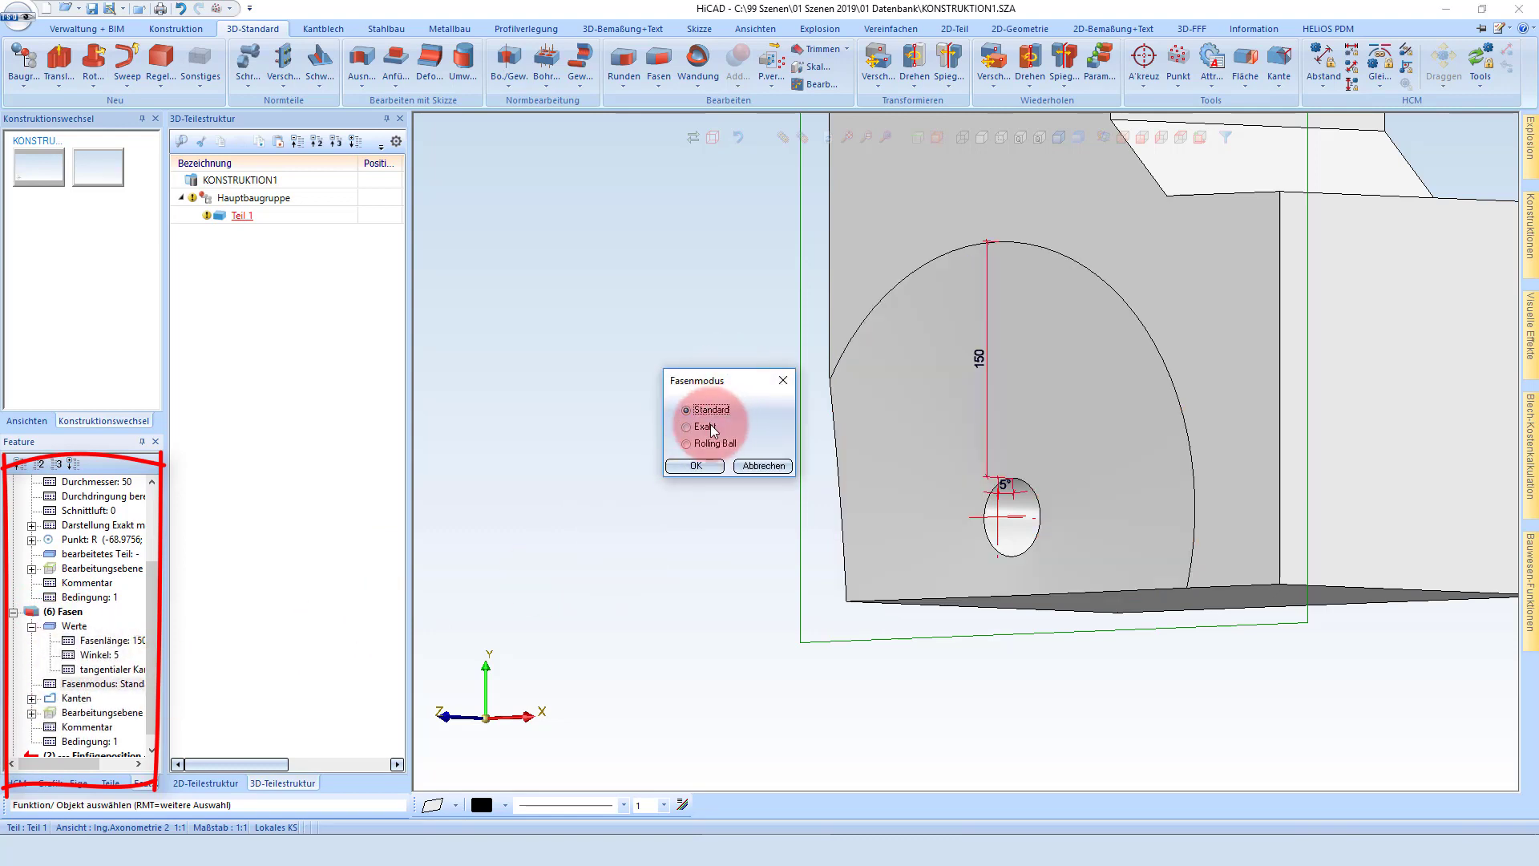
pyautogui.click(768, 464)
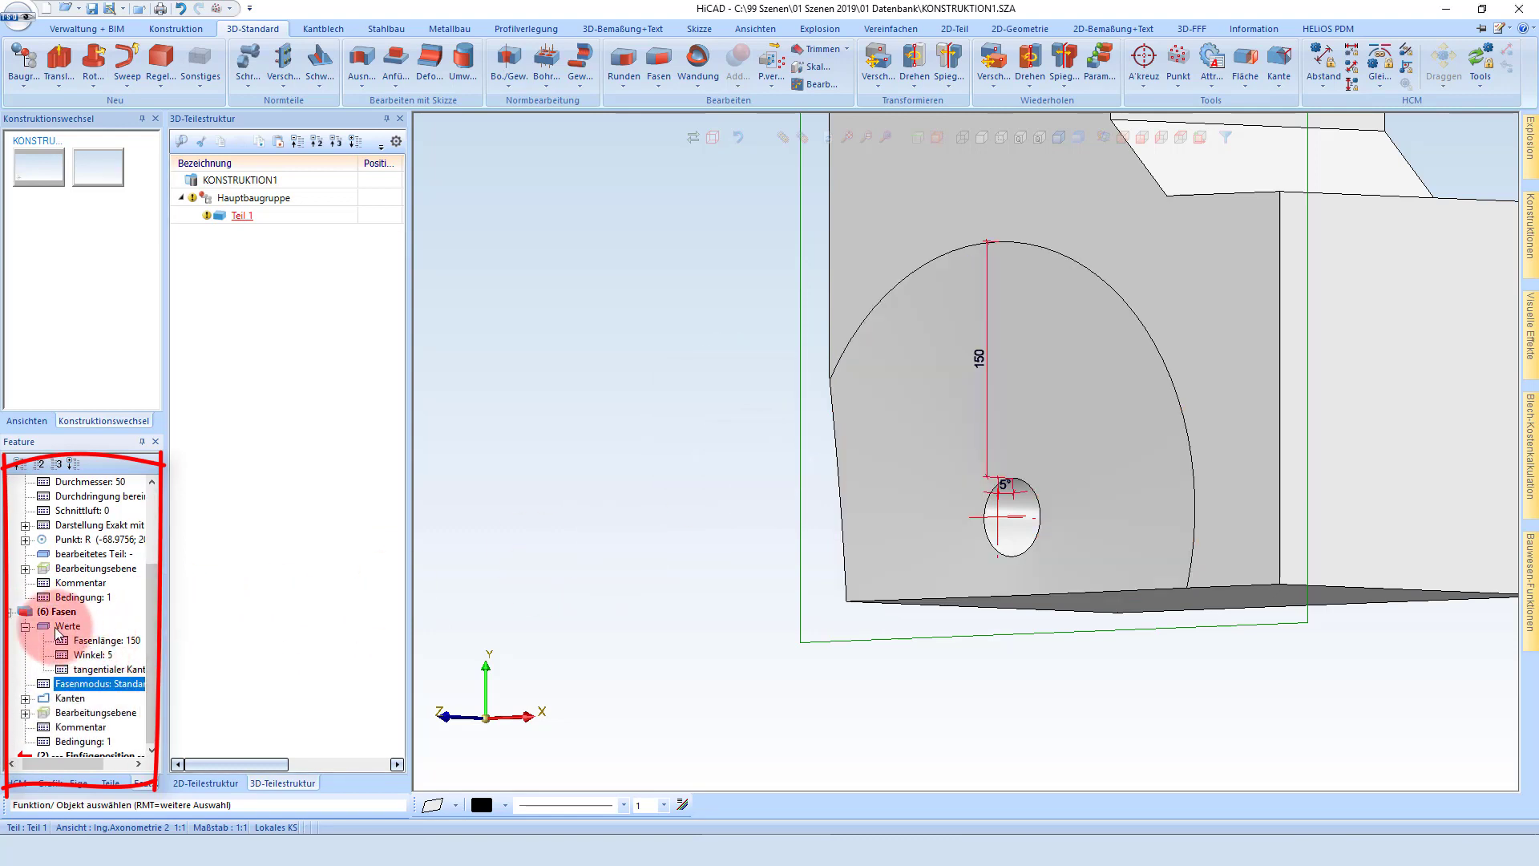
# Re-edit the Fasen feature to a length-only 5 mm chamfer and execute it.
pyautogui.doubleClick(61, 621)
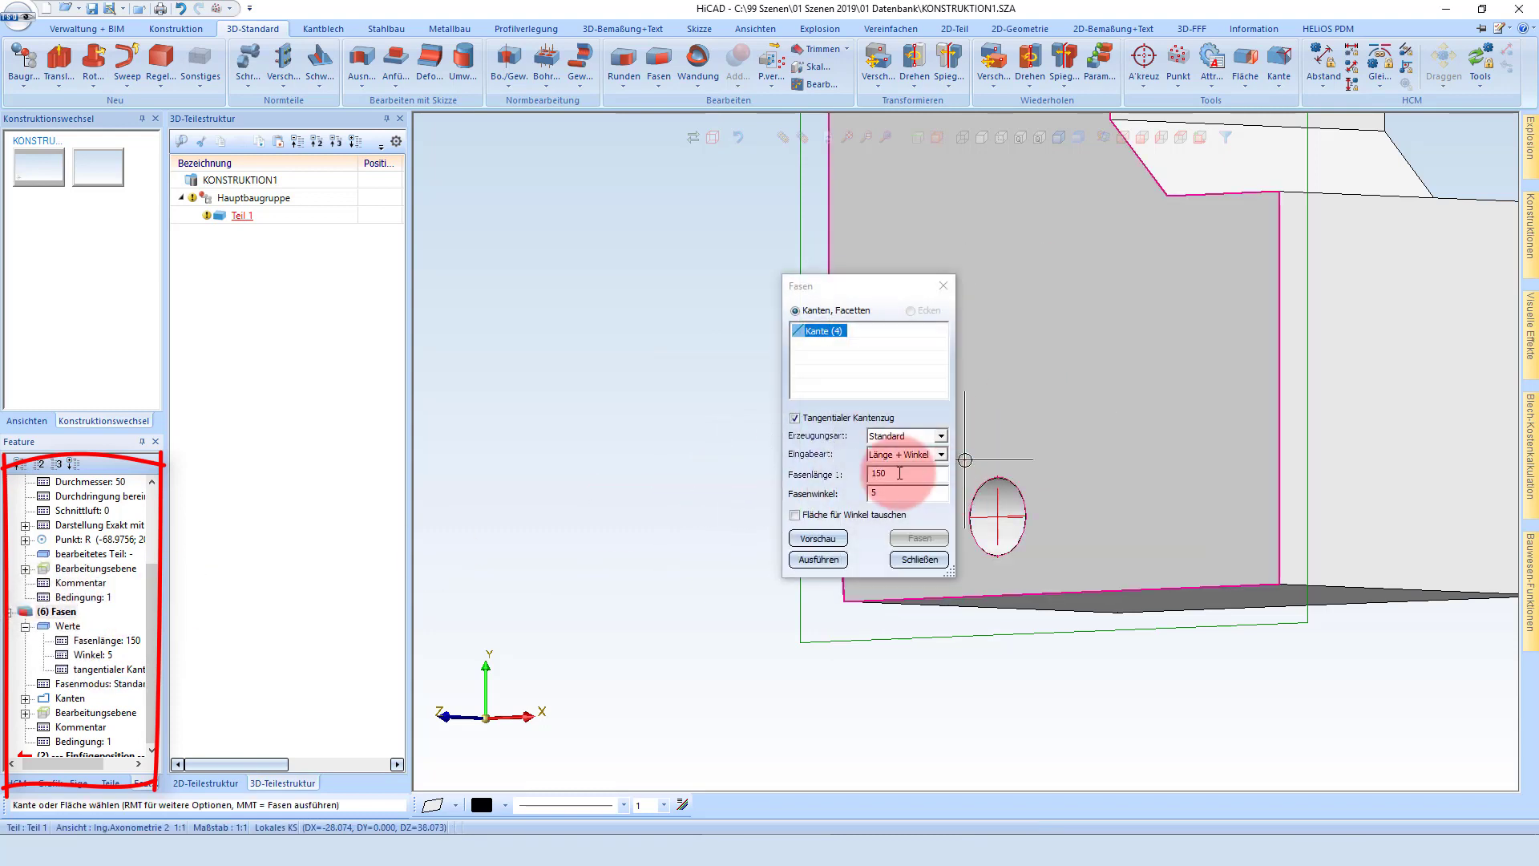
pyautogui.click(916, 456)
pyautogui.click(927, 461)
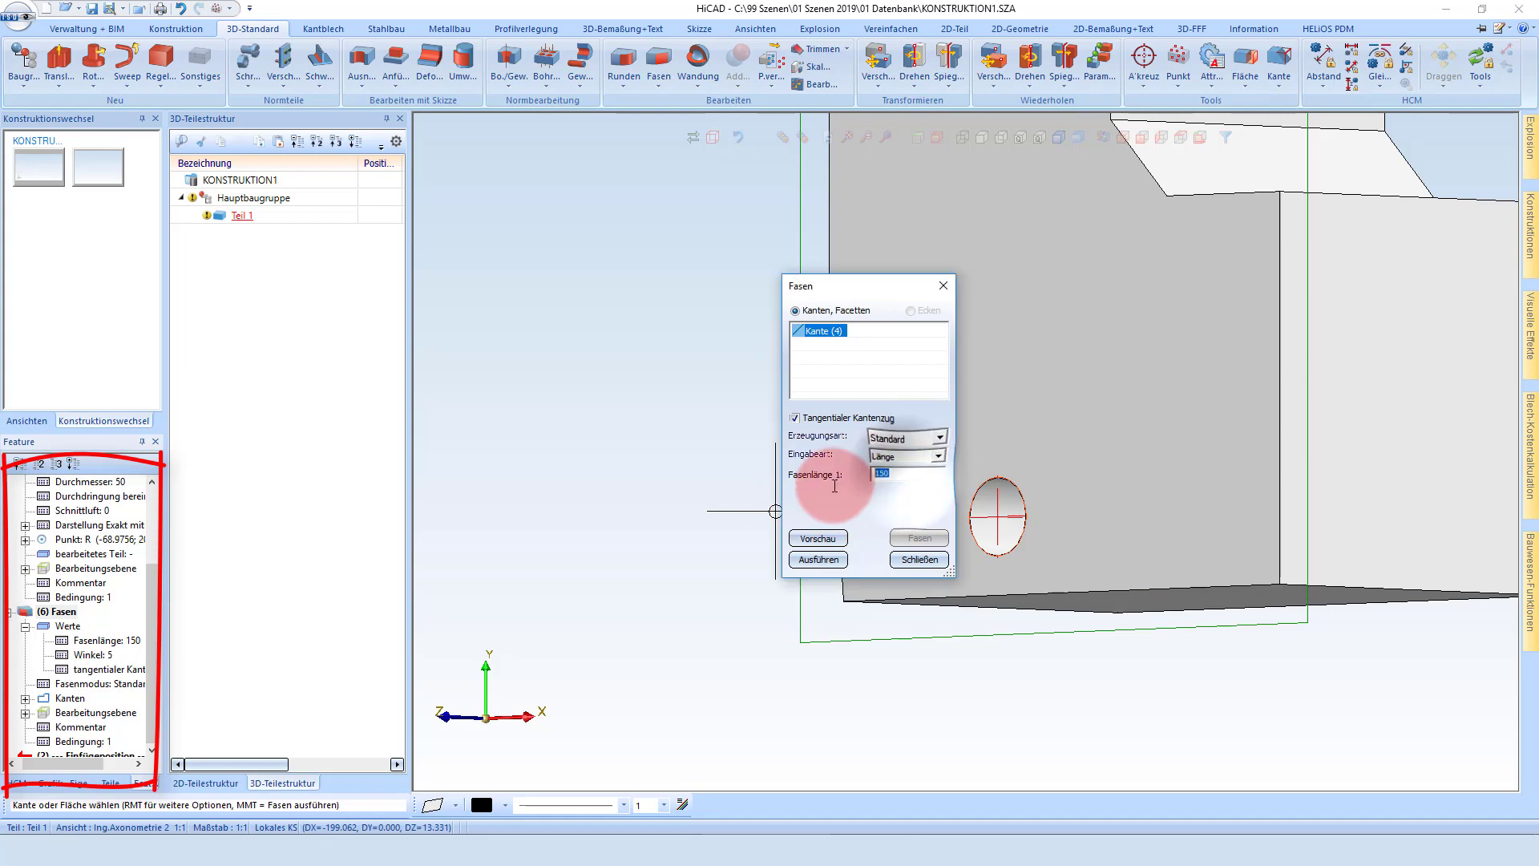
pyautogui.write('5')
pyautogui.click(819, 537)
pyautogui.click(825, 553)
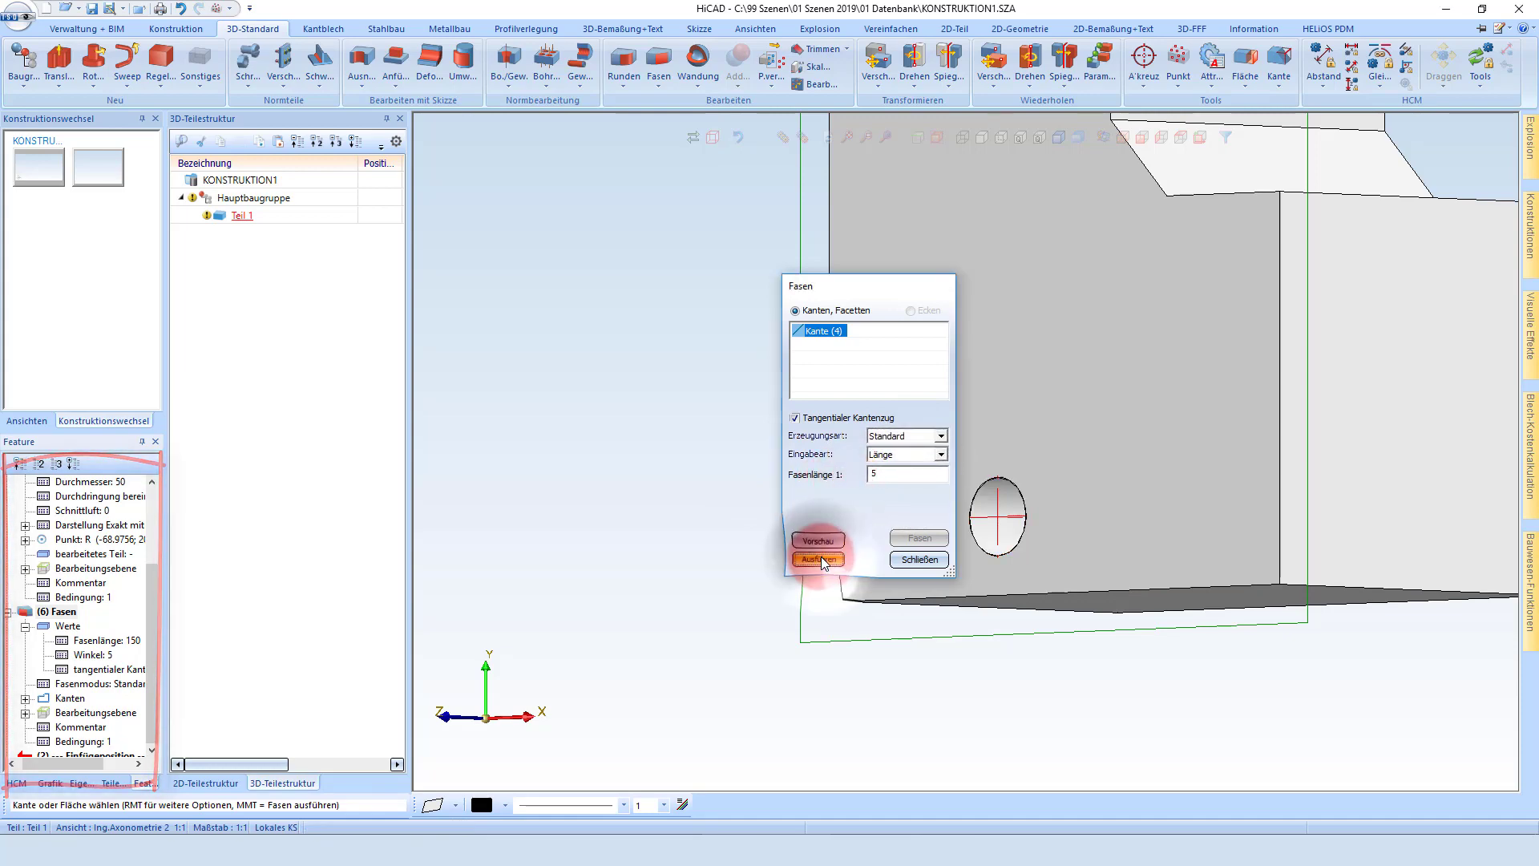
pyautogui.scroll(2, 990, 481)
pyautogui.click(24, 482)
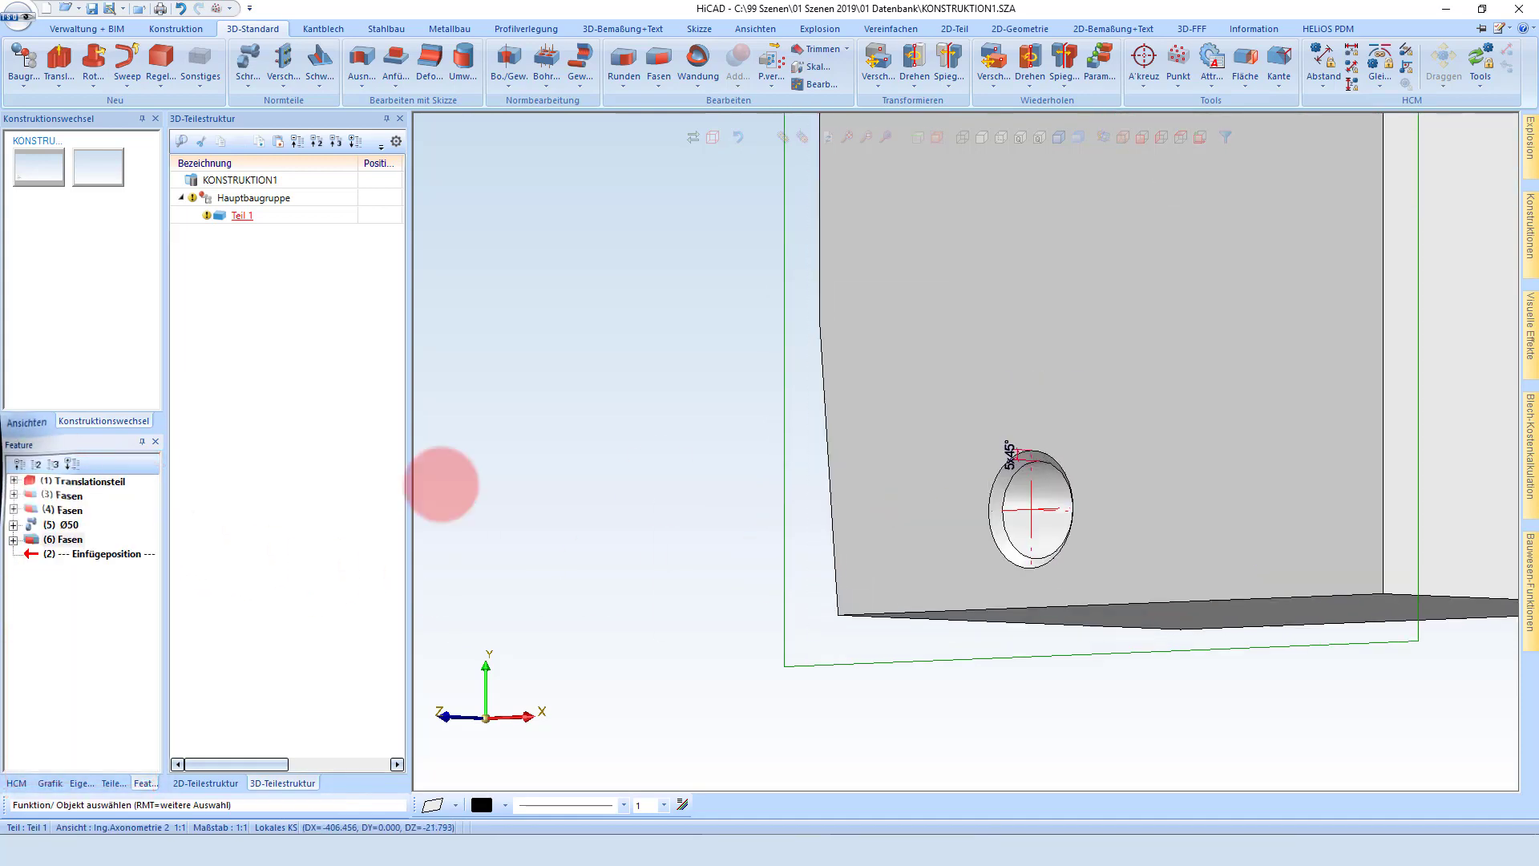
# Delete all working planes via Löschen aller Ebenen.
pyautogui.scroll(-3, 1002, 369)
pyautogui.scroll(-1, 922, 425)
pyautogui.rightClick(897, 507)
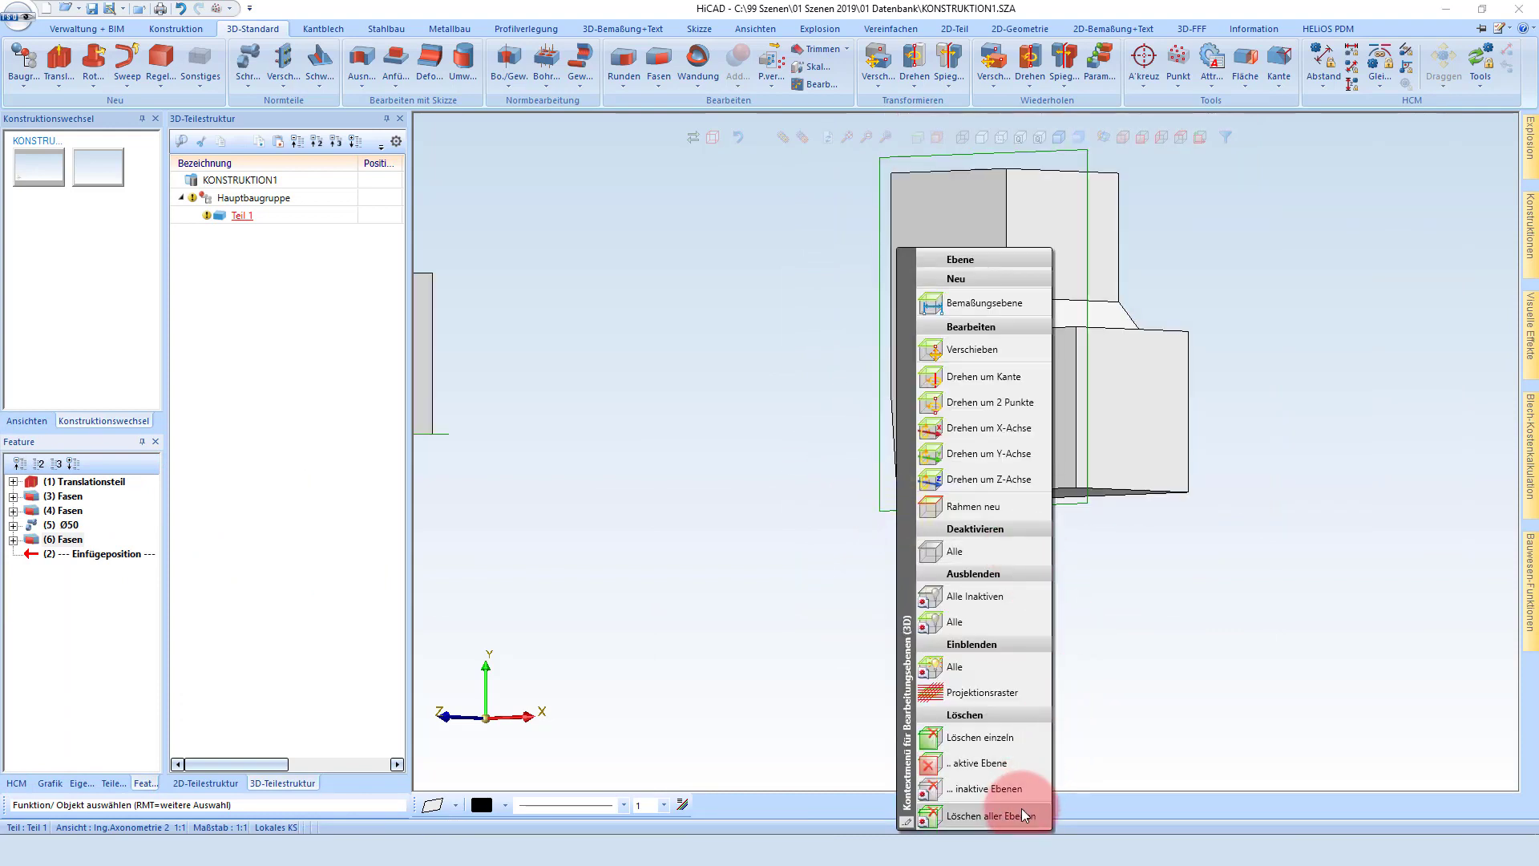
pyautogui.click(1018, 814)
# Orbit to isometric, delete the remaining working planes, and zoom out.
pyautogui.scroll(-3, 962, 433)
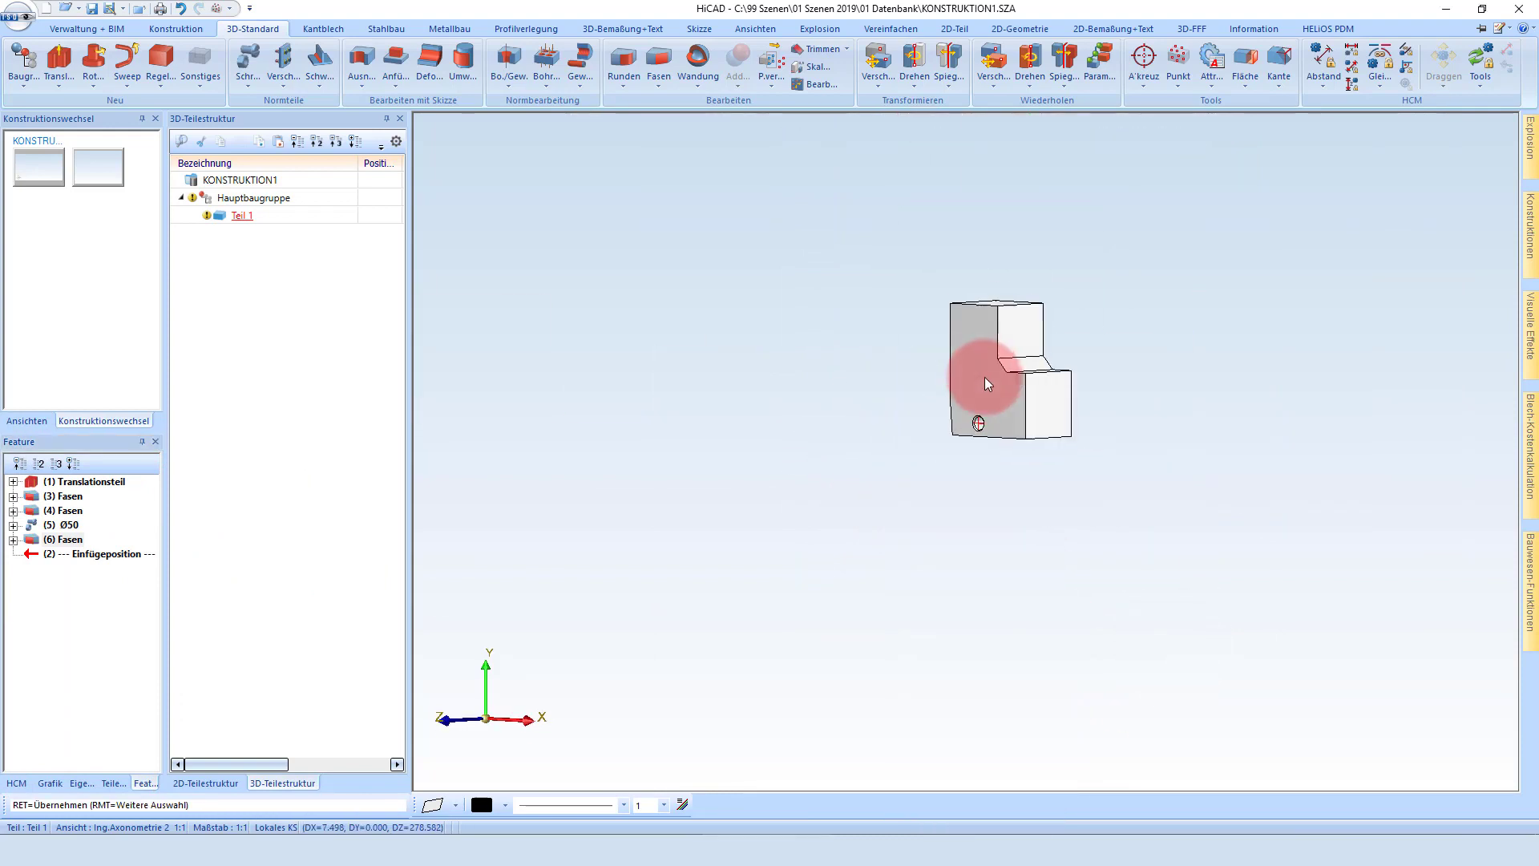
pyautogui.moveTo(979, 349); pyautogui.dragTo(989, 396, button='middle')
pyautogui.scroll(2, 935, 293)
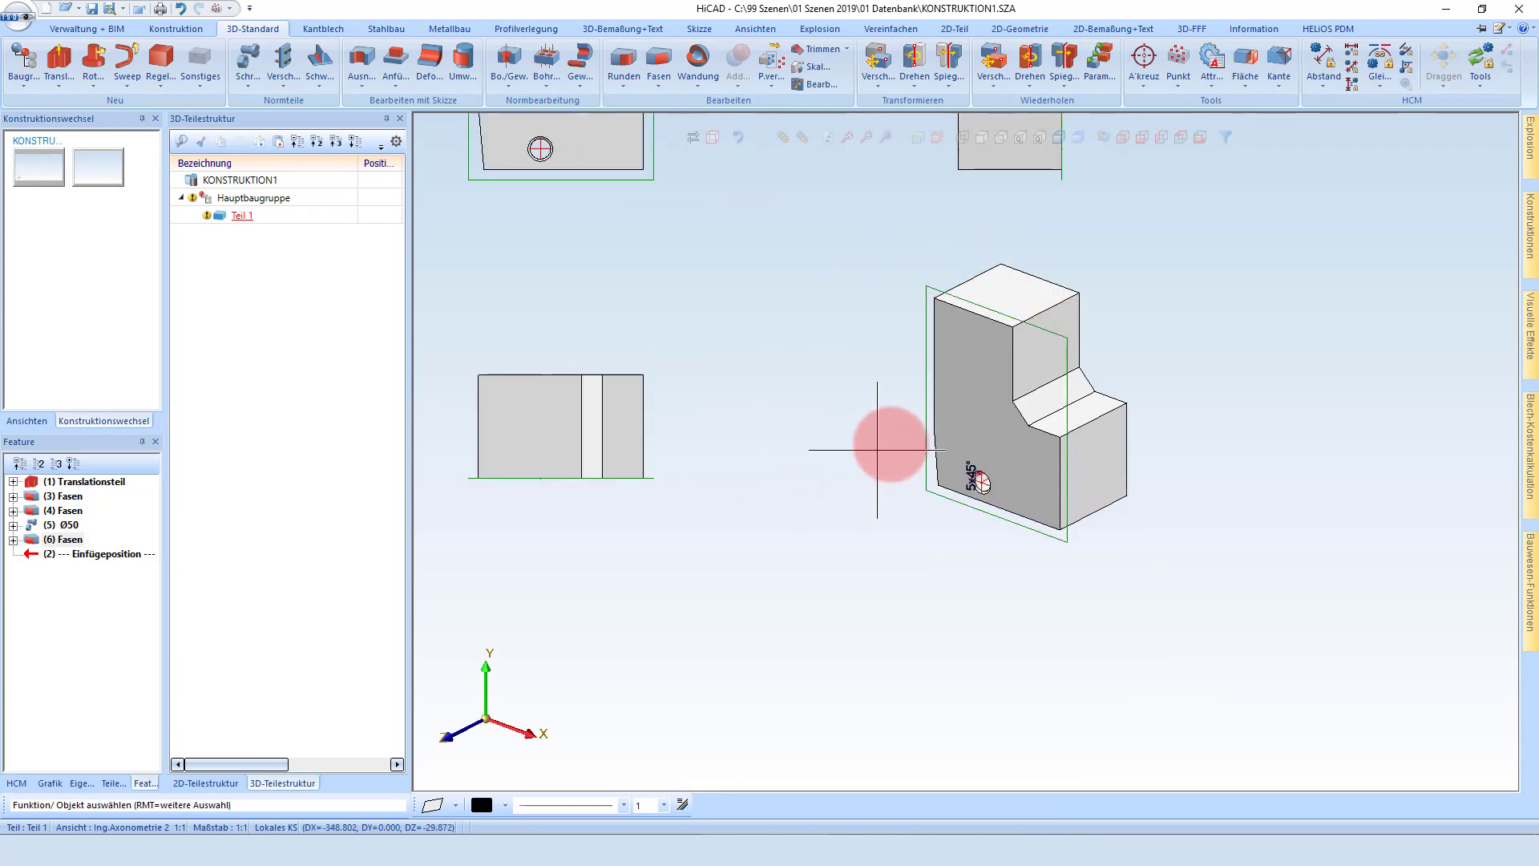
pyautogui.rightClick(922, 439)
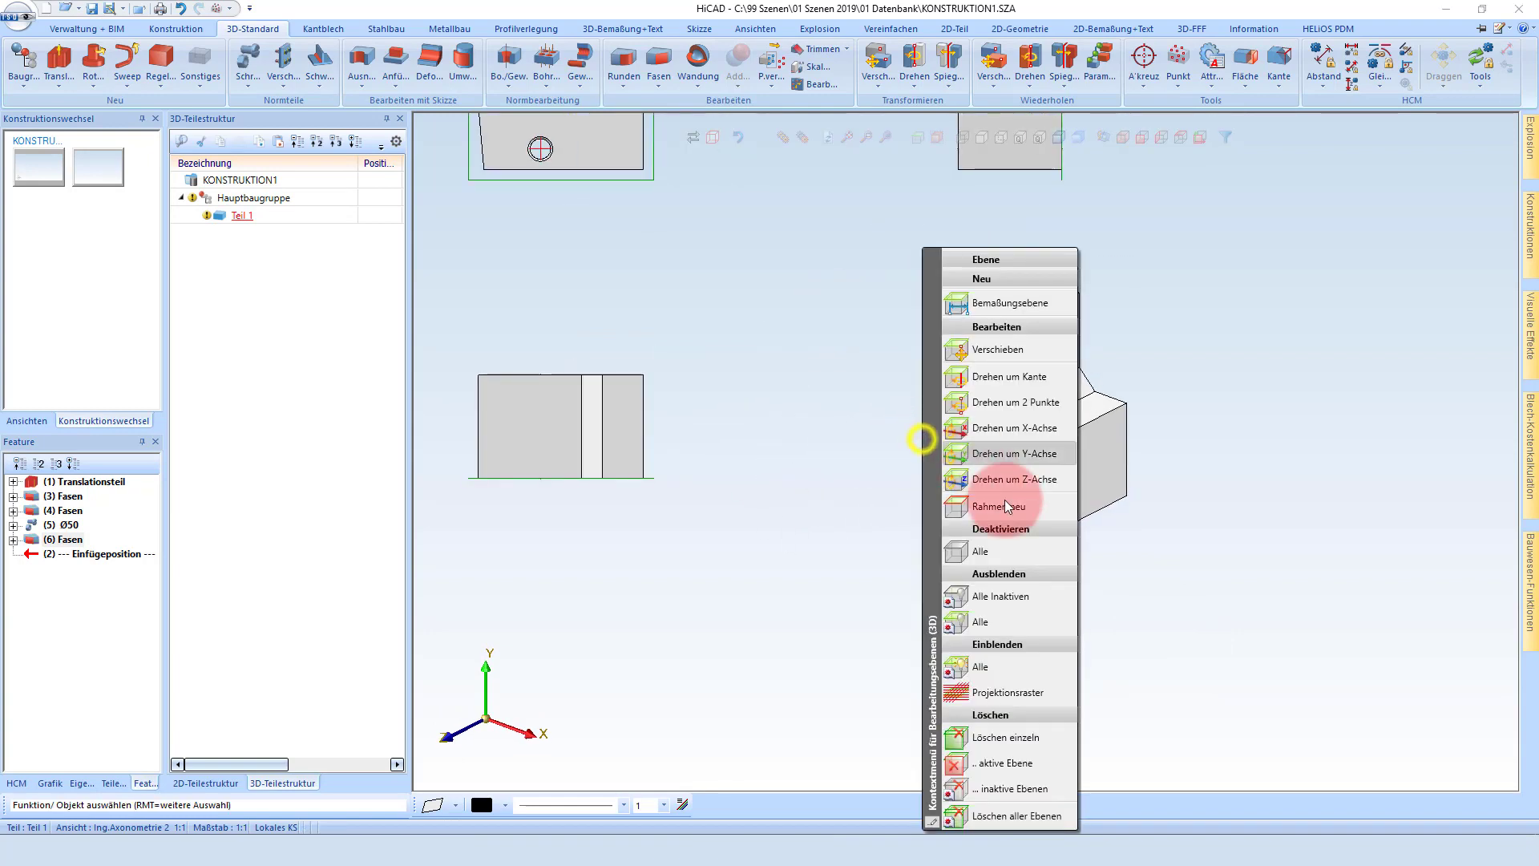
pyautogui.click(1040, 816)
pyautogui.scroll(-2, 1035, 612)
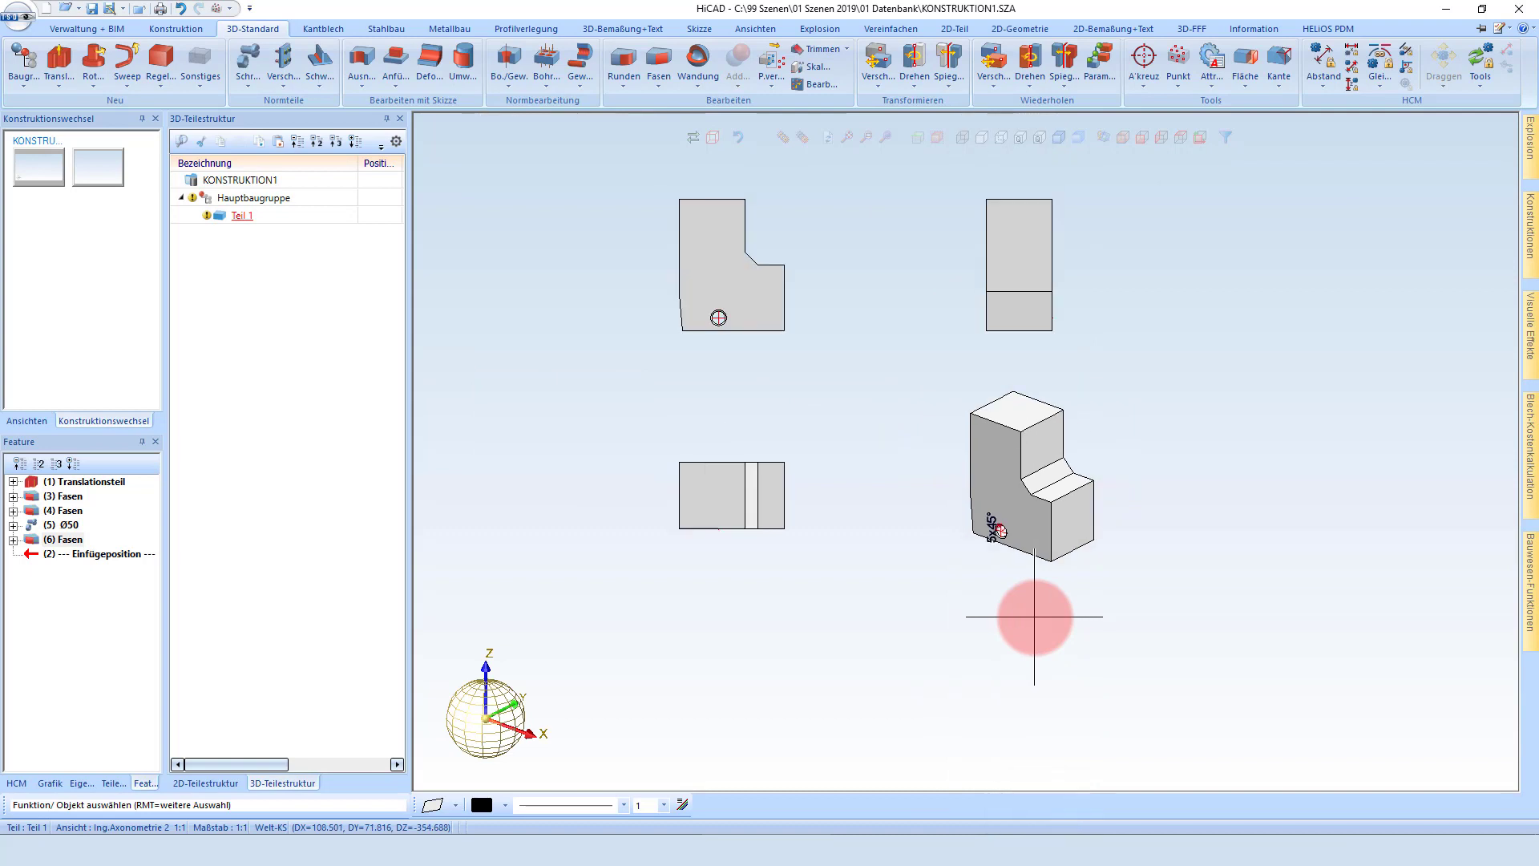
pyautogui.scroll(-1, 1033, 601)
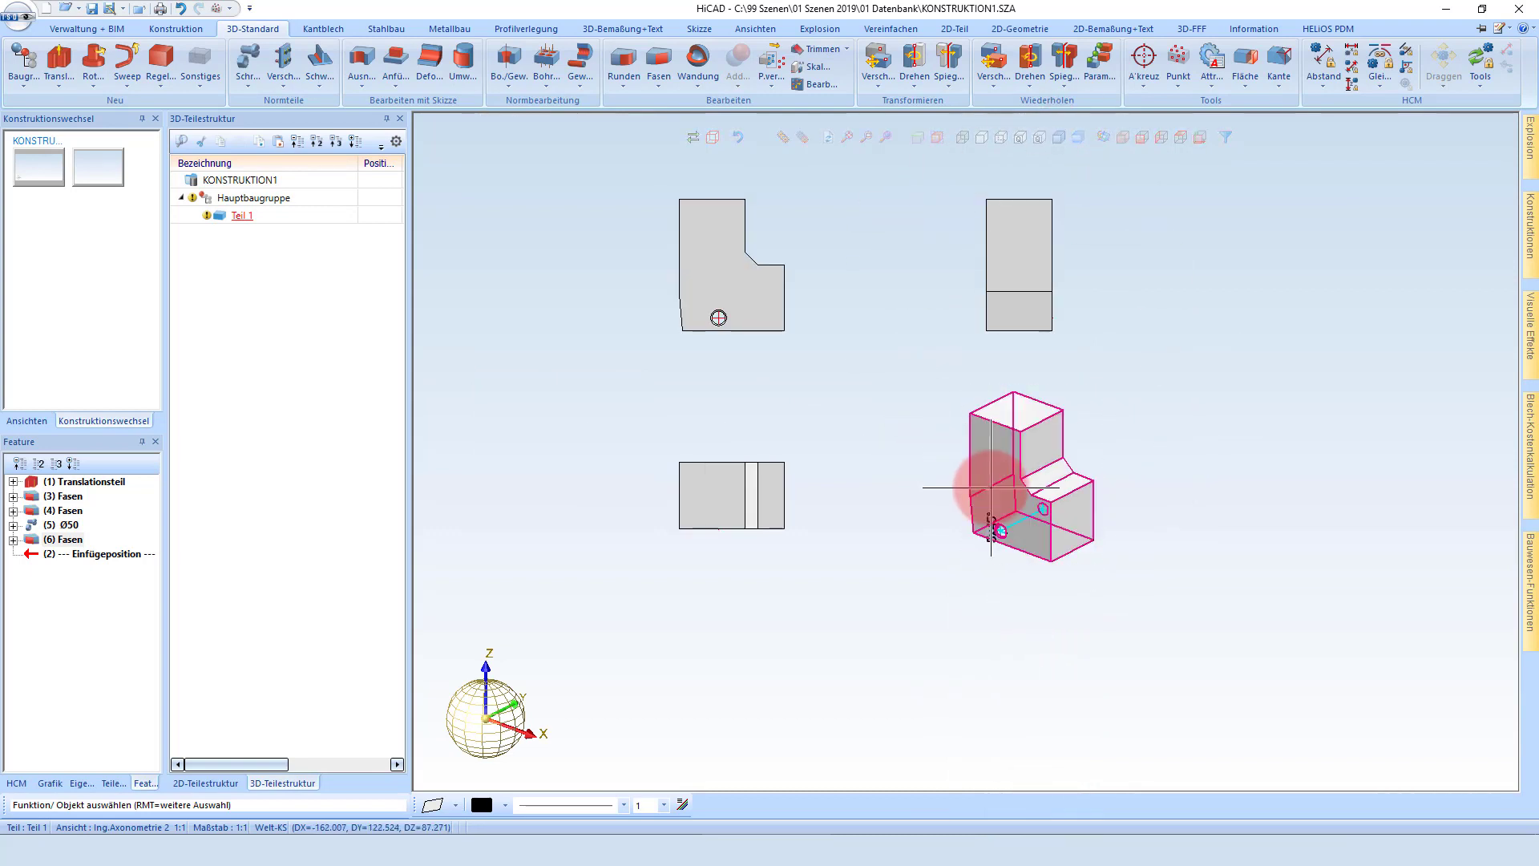
# Open the drawing sheet and add front, side, top and isometric views of Teil 1.
pyautogui.click(23, 425)
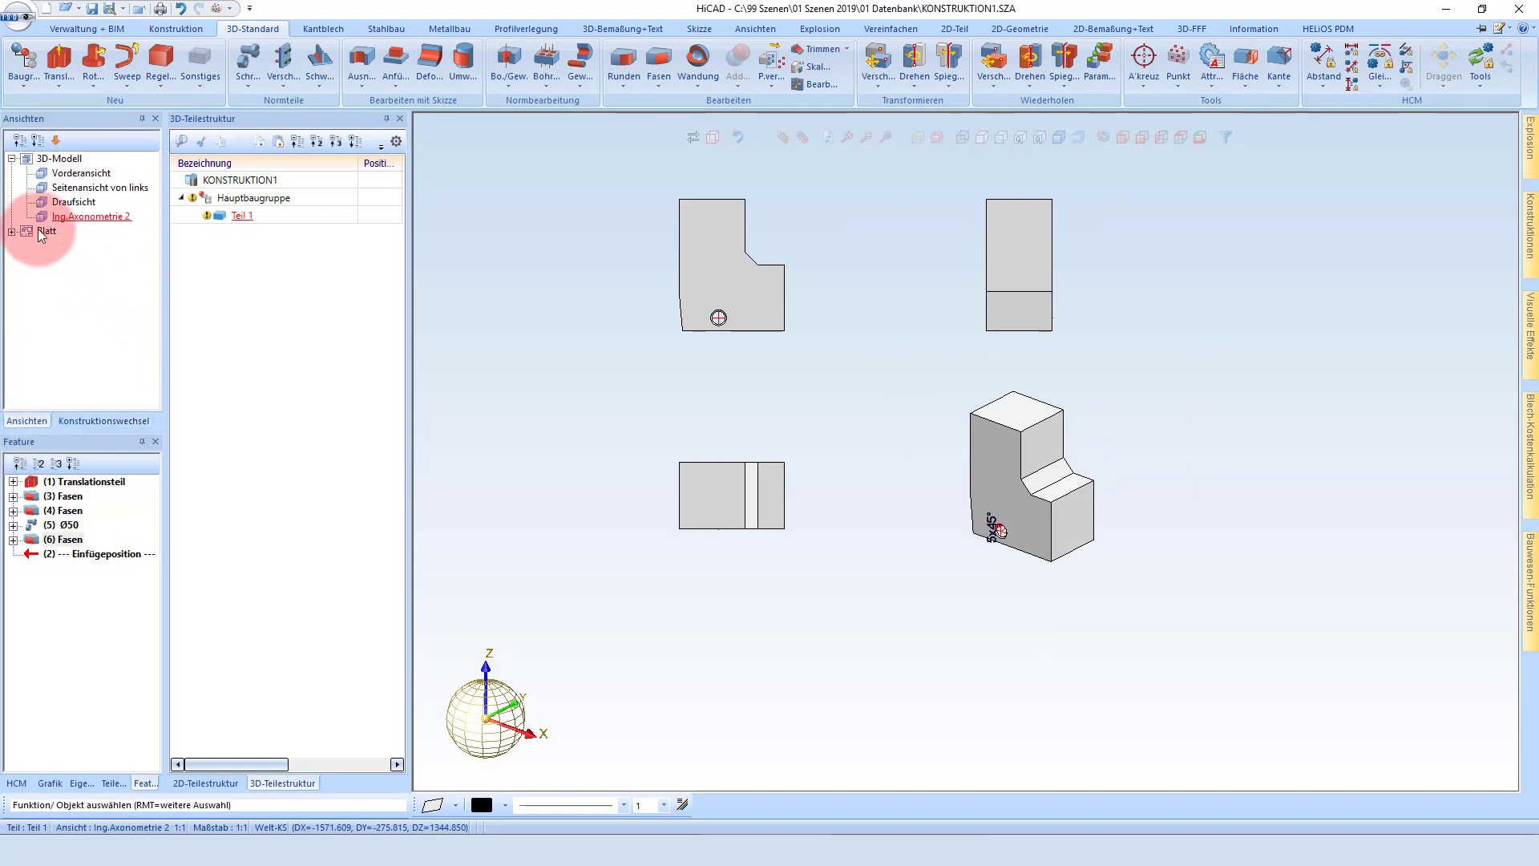
pyautogui.doubleClick(41, 232)
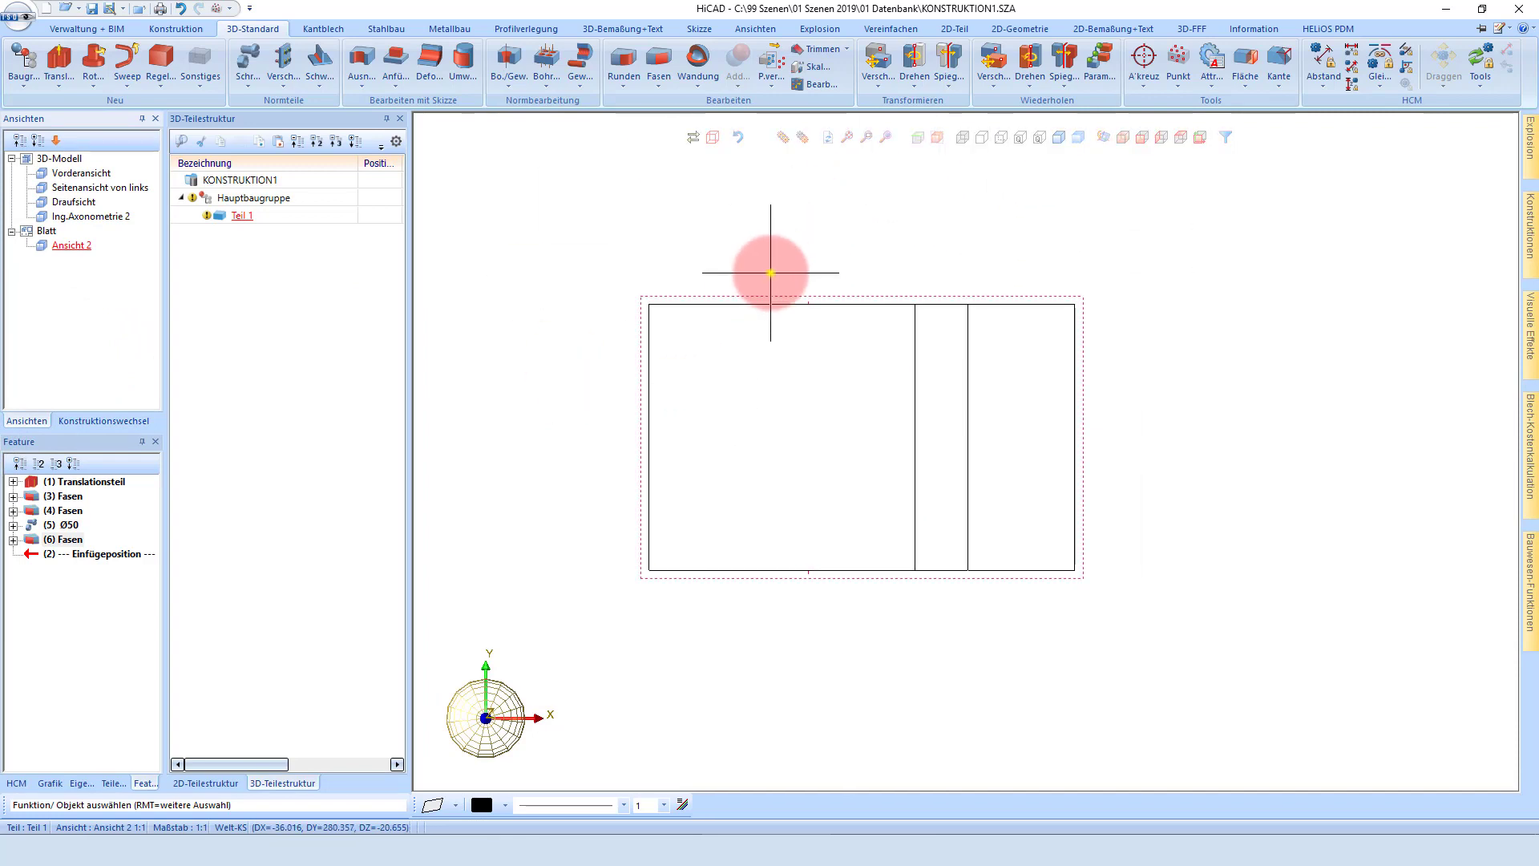
pyautogui.rightClick(771, 273)
pyautogui.click(1052, 297)
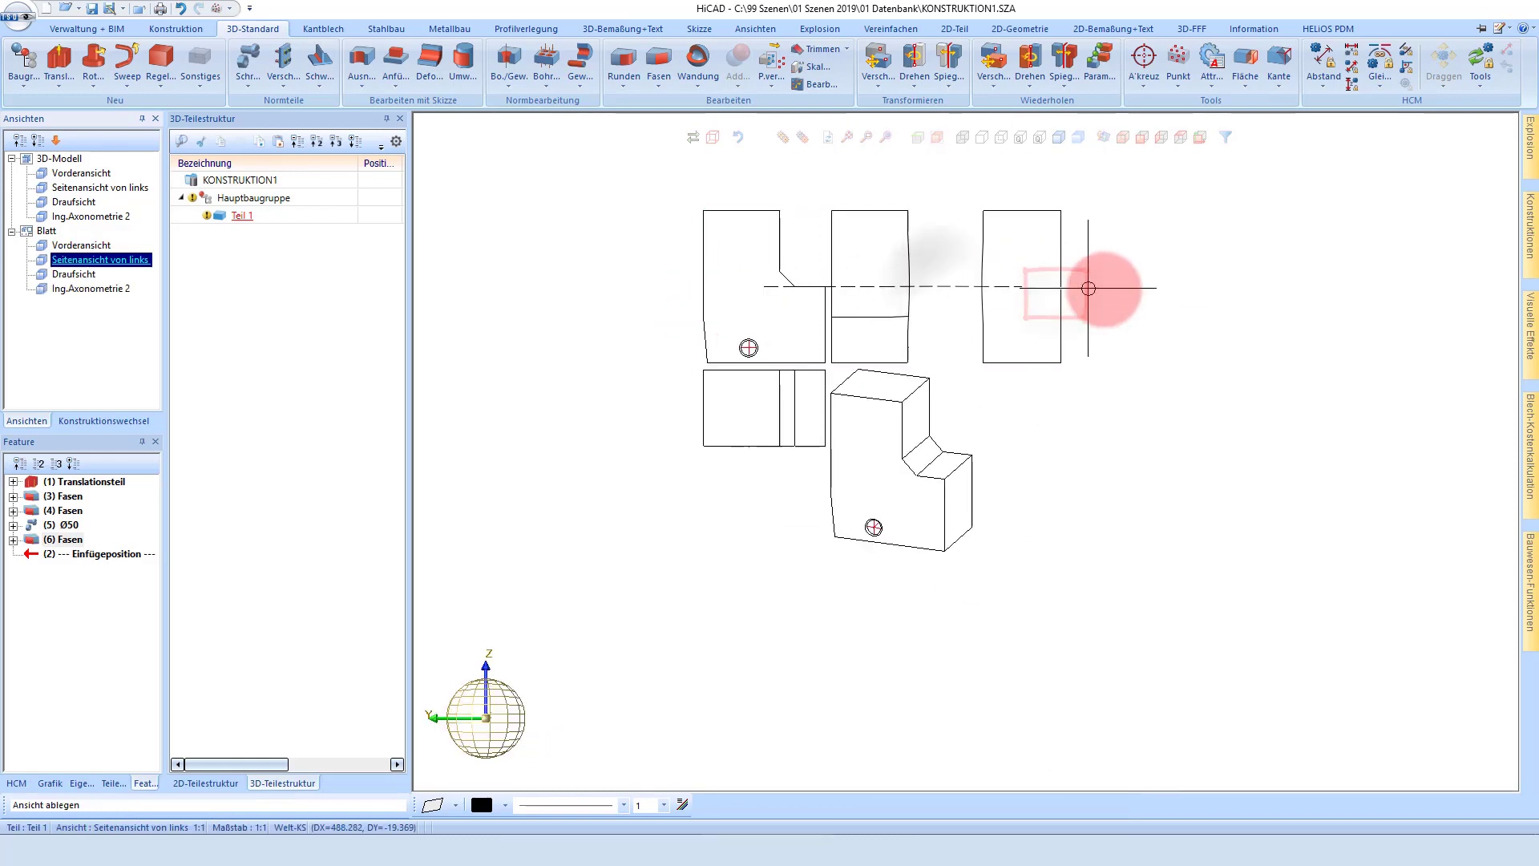
# Move the side view right, the isometric view to lower right, and the top view below the front view.
pyautogui.moveTo(940, 282); pyautogui.dragTo(1152, 282)
pyautogui.moveTo(967, 424); pyautogui.dragTo(1219, 513)
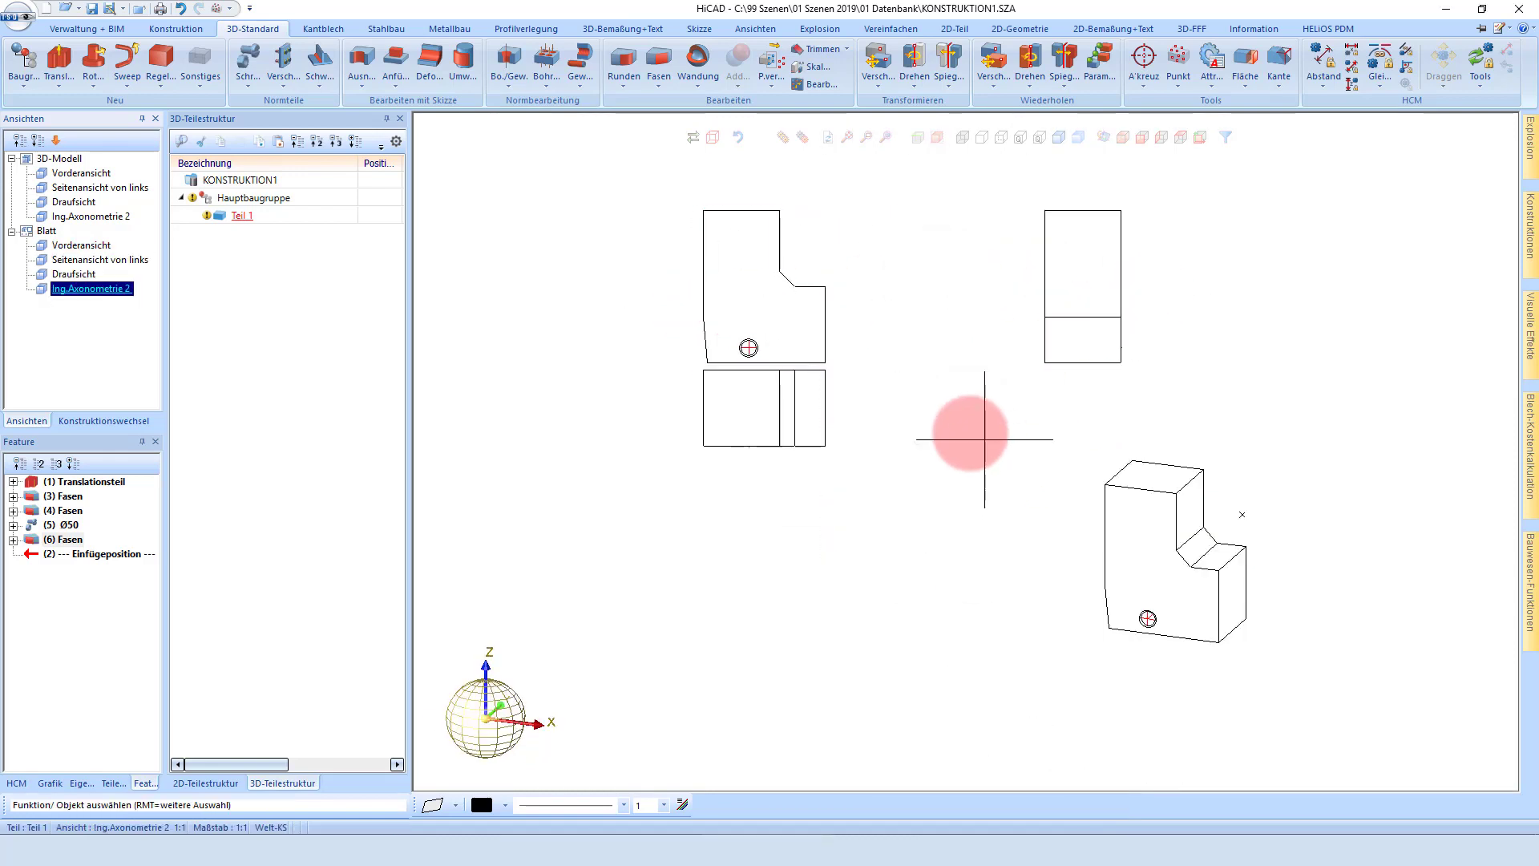
pyautogui.moveTo(810, 407); pyautogui.dragTo(836, 567)
pyautogui.click(836, 567)
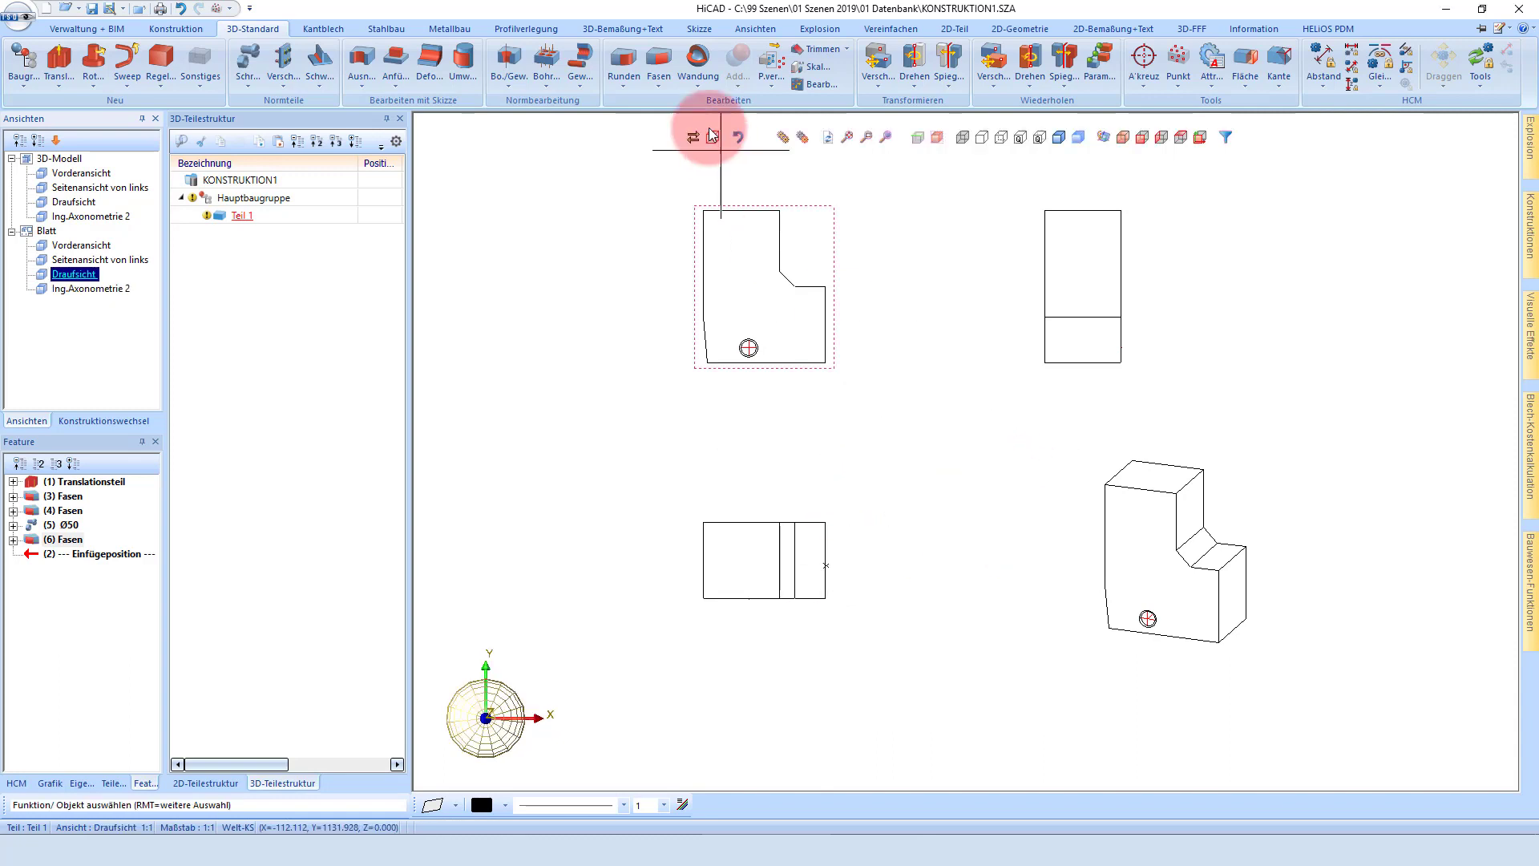
# Place an A3 Rahmen drawing frame with title block at the sheet centre.
pyautogui.click(191, 30)
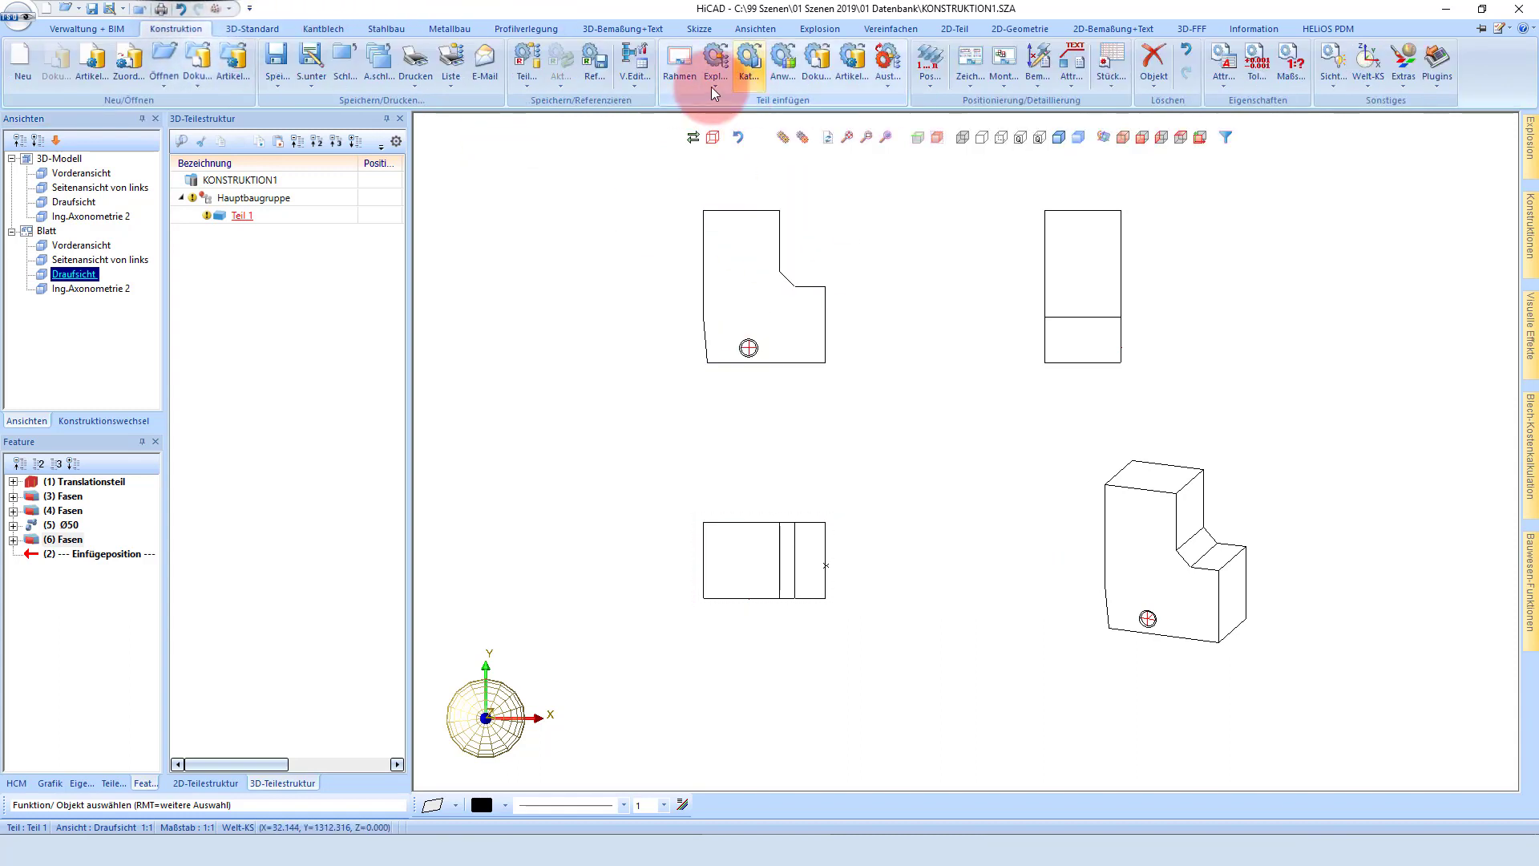
pyautogui.click(681, 70)
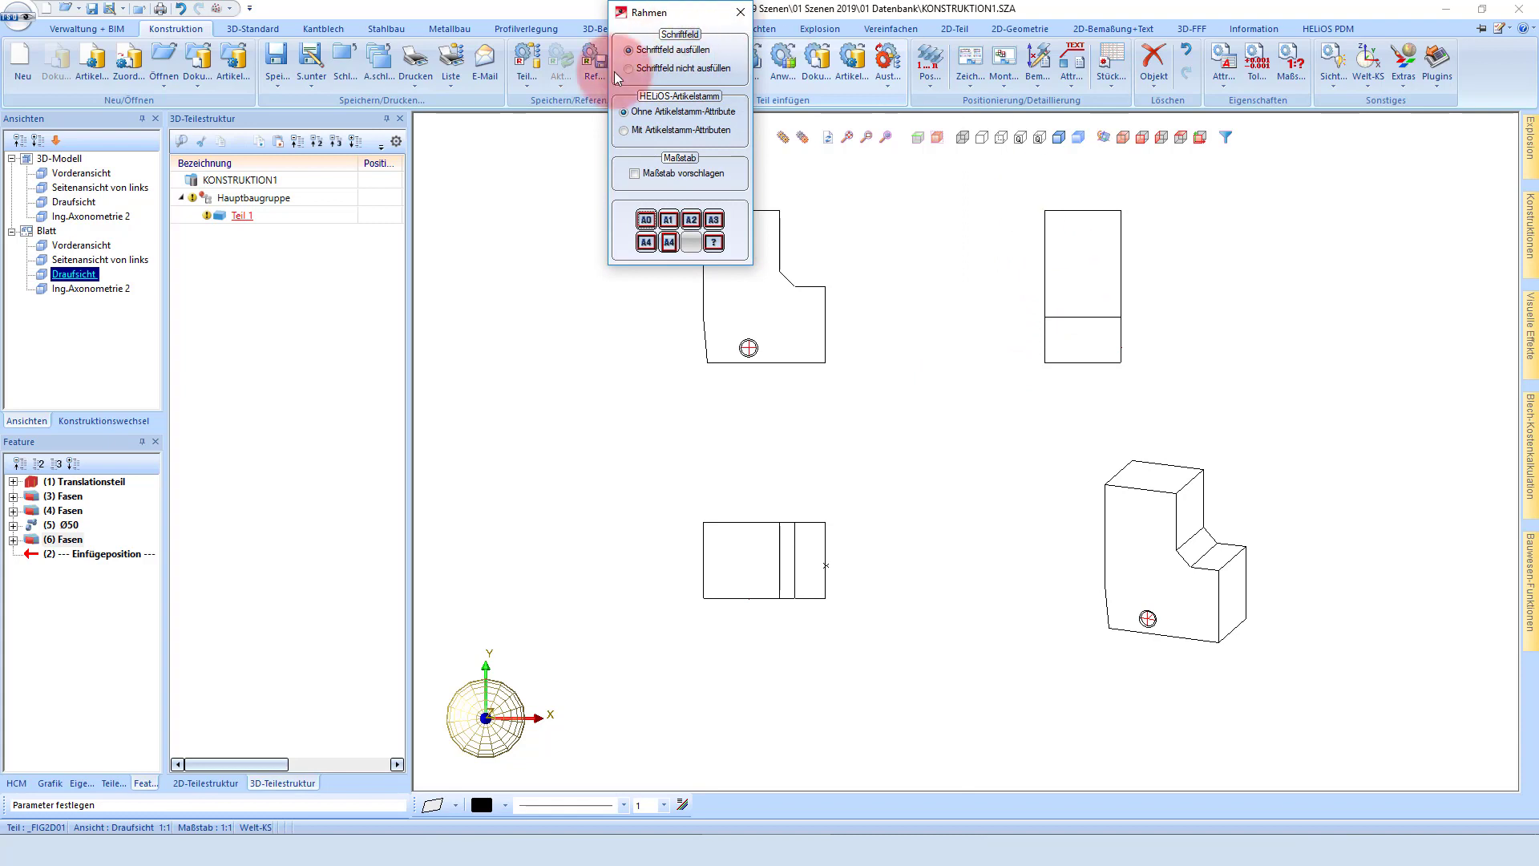
pyautogui.click(712, 221)
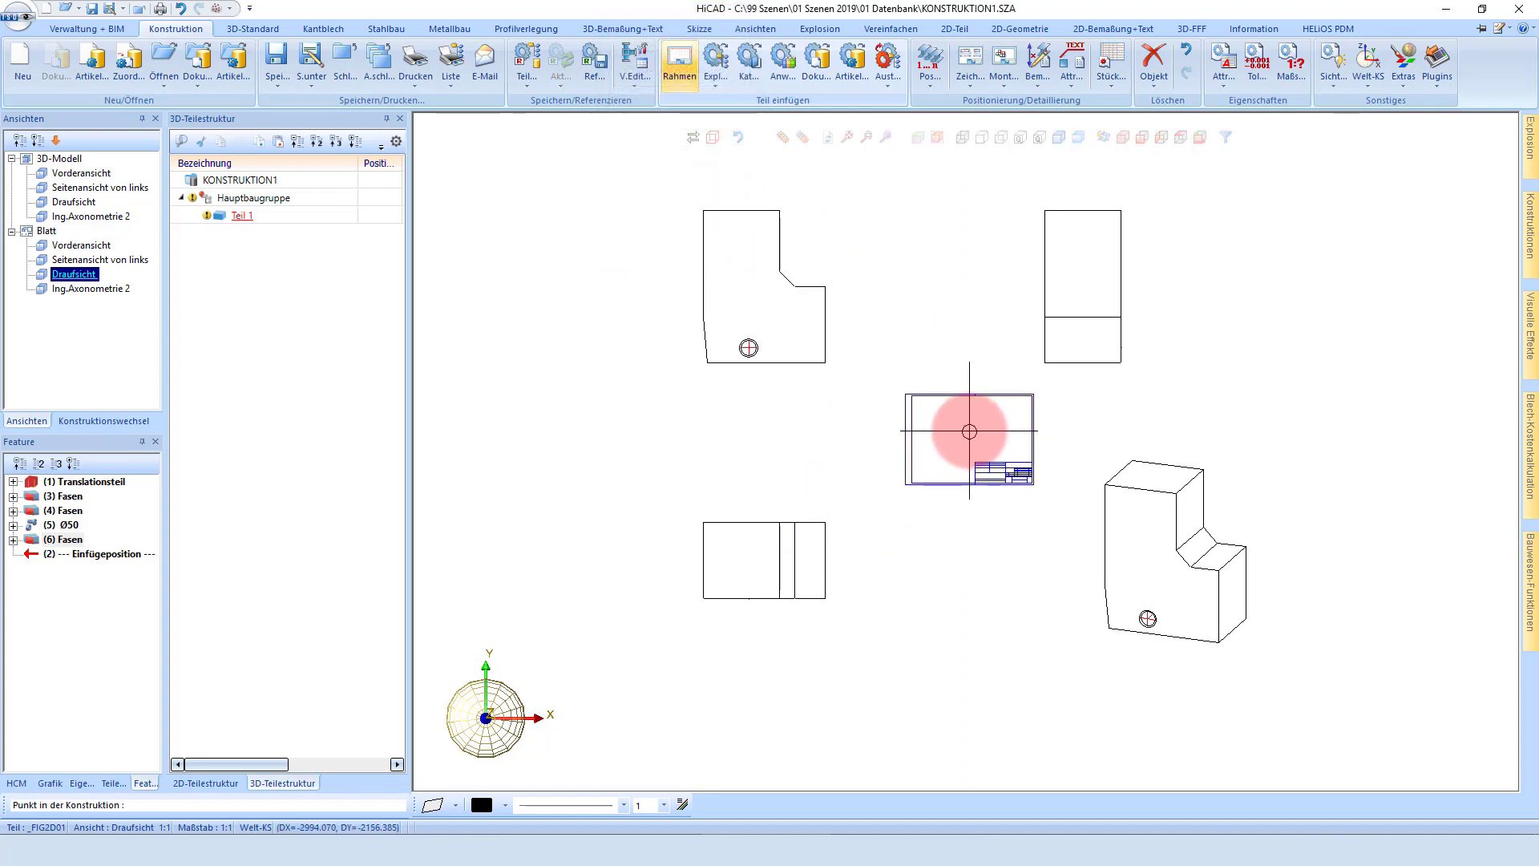
pyautogui.click(966, 433)
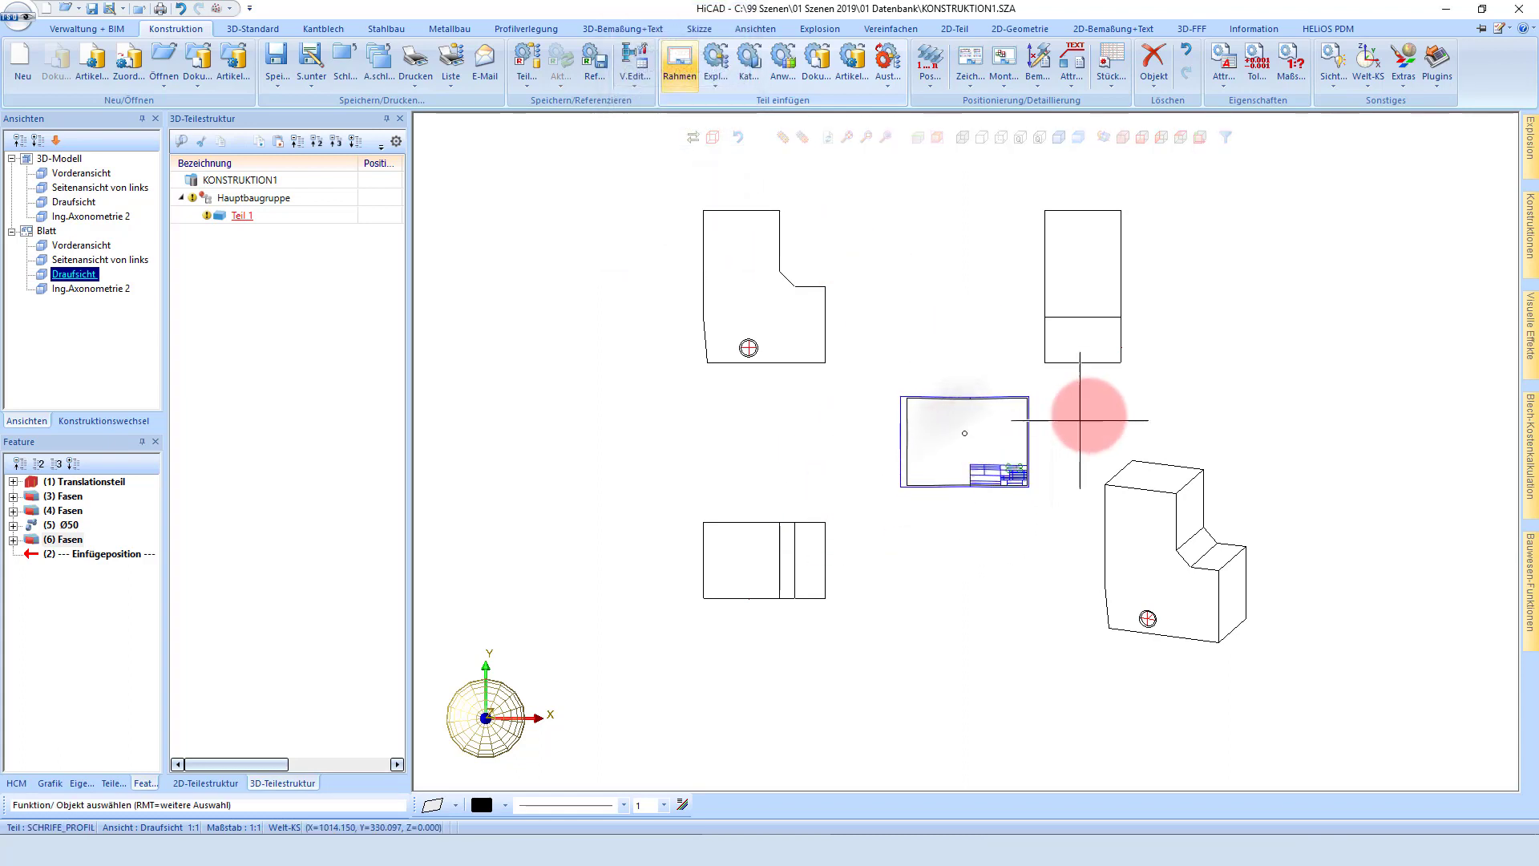
pyautogui.scroll(2, 1022, 369)
pyautogui.scroll(2, 1014, 371)
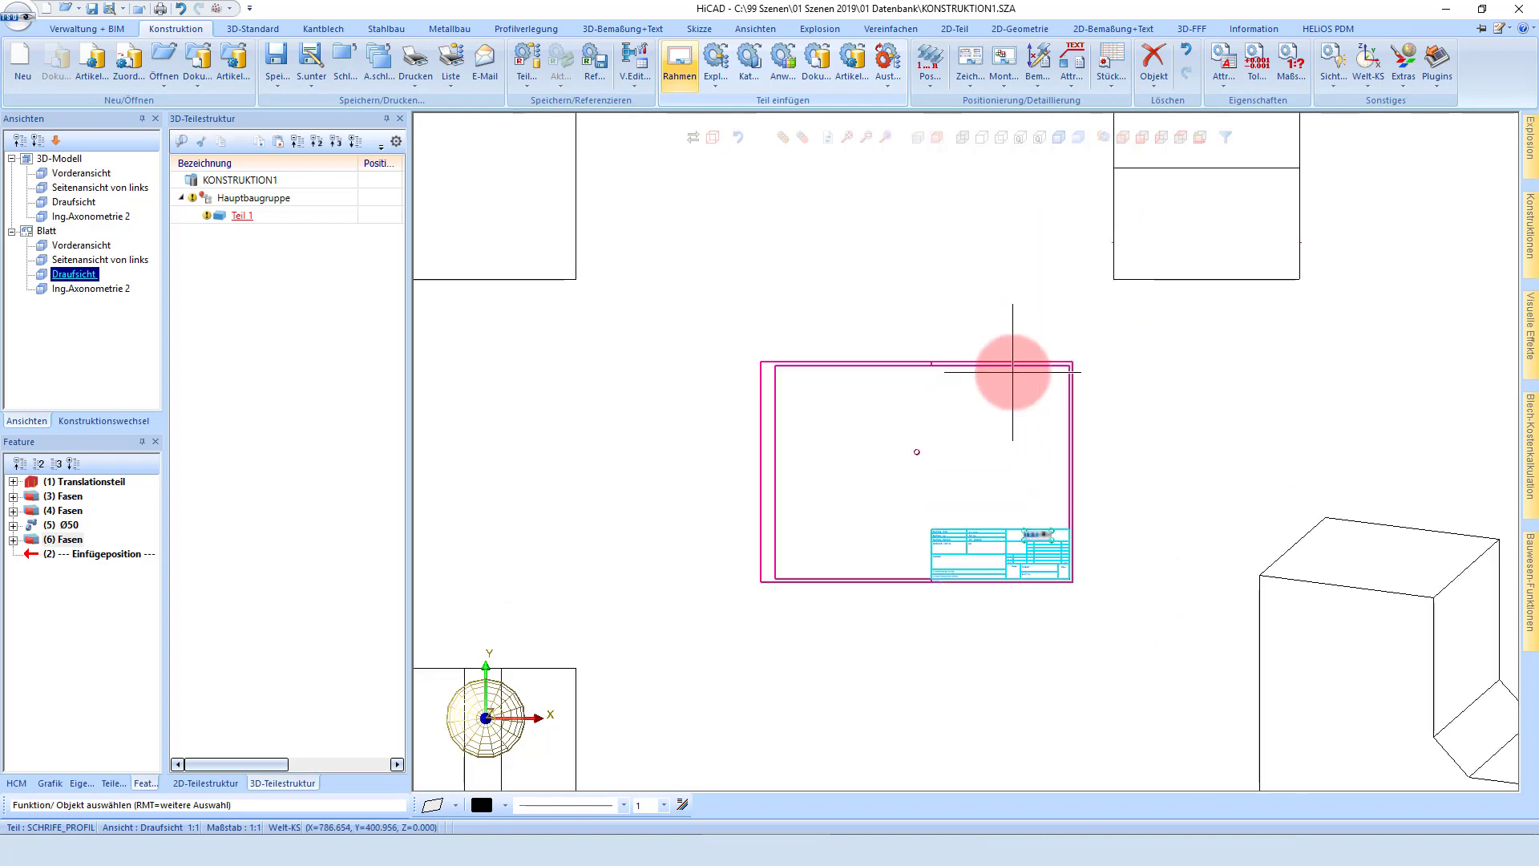
pyautogui.scroll(-3, 1034, 393)
# Reopen the frame options, close them unchanged, and bring up the sheet's context menu.
pyautogui.click(680, 72)
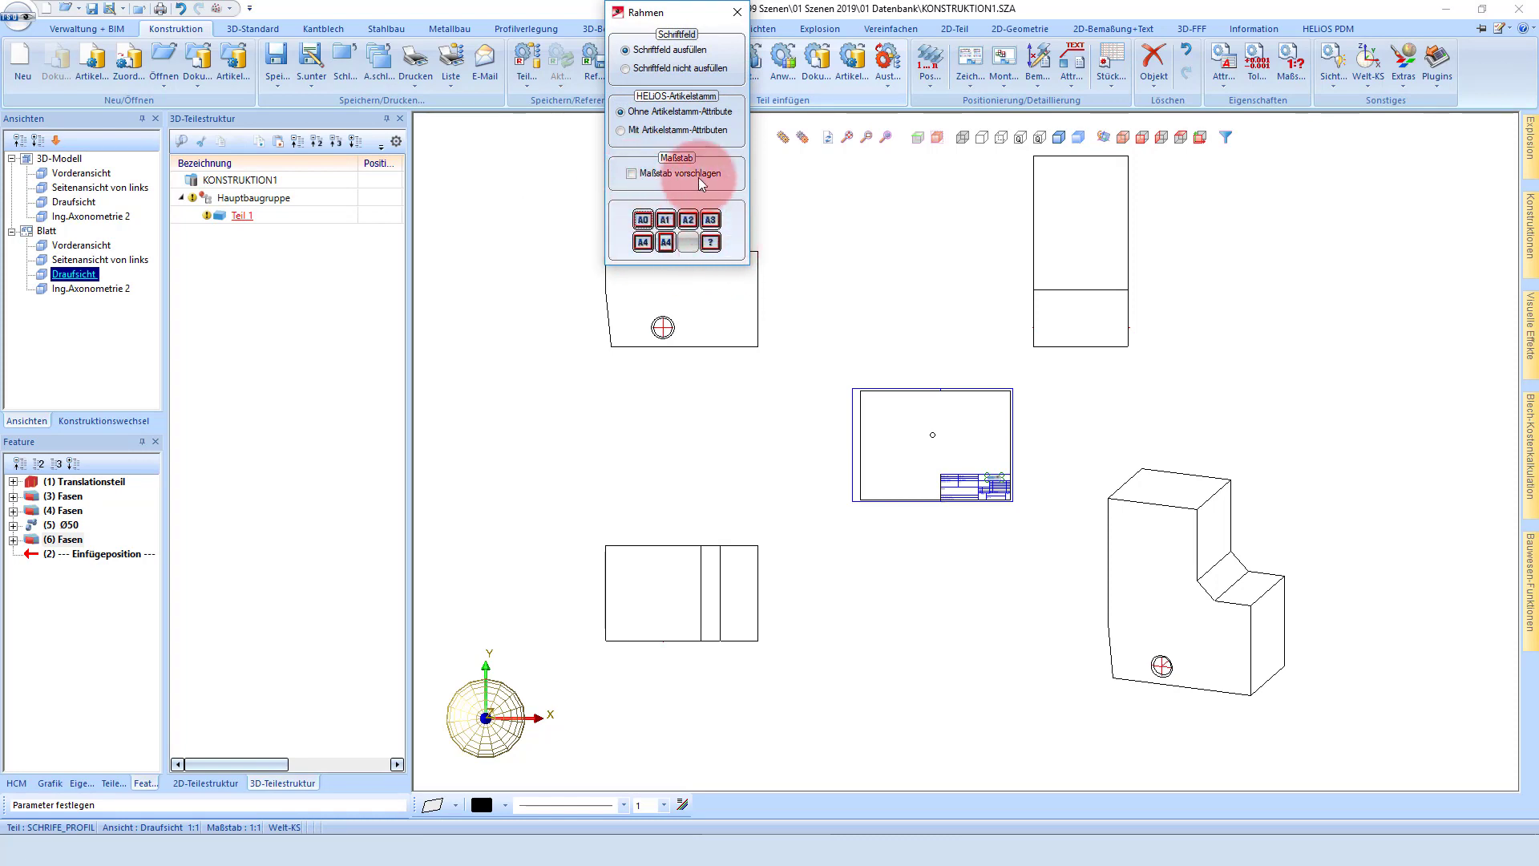
pyautogui.click(738, 14)
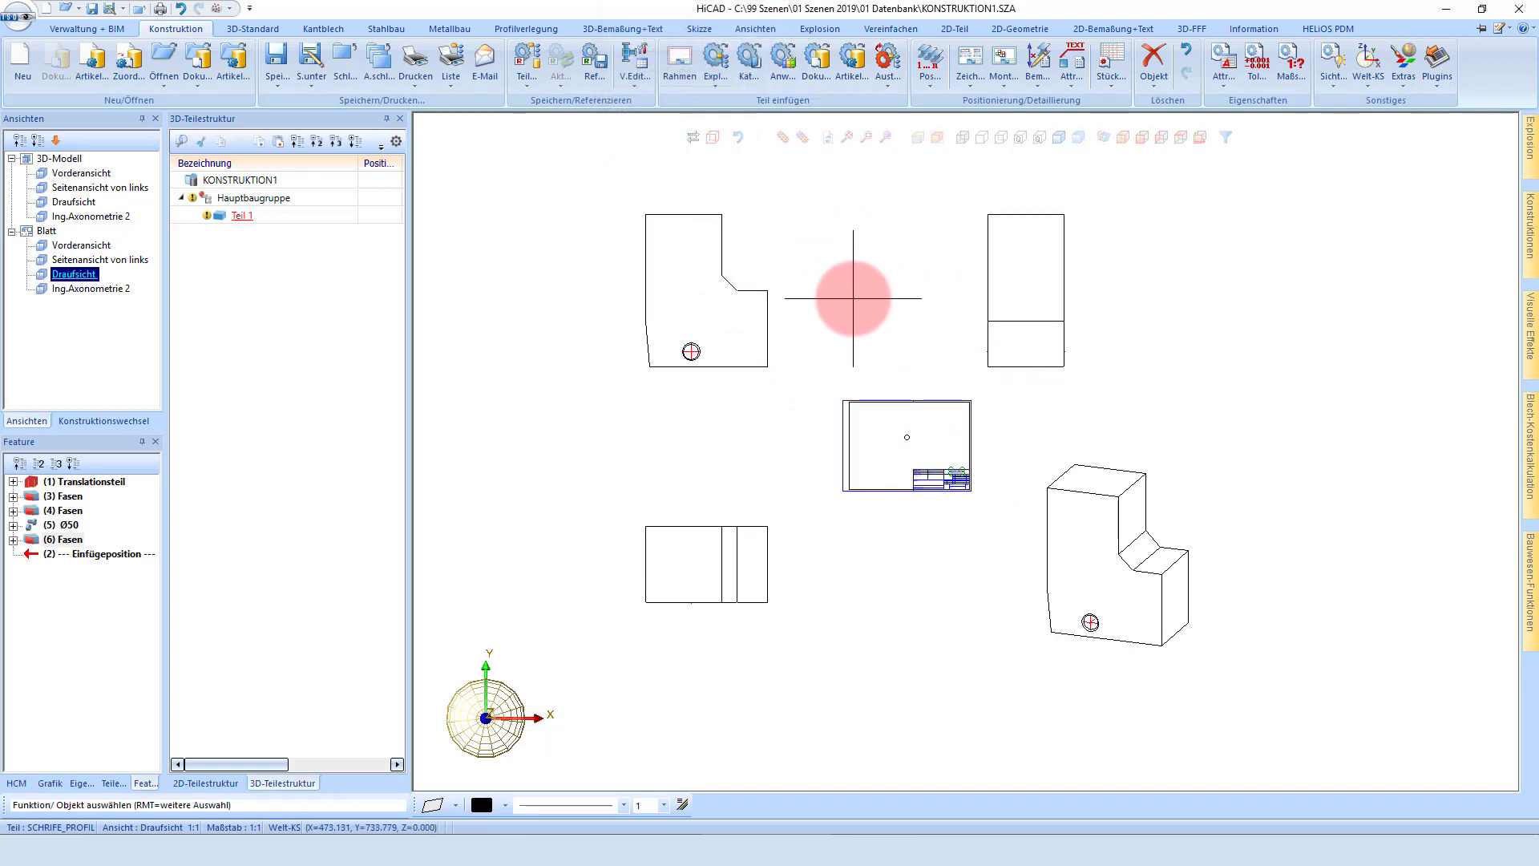
pyautogui.rightClick(853, 299)
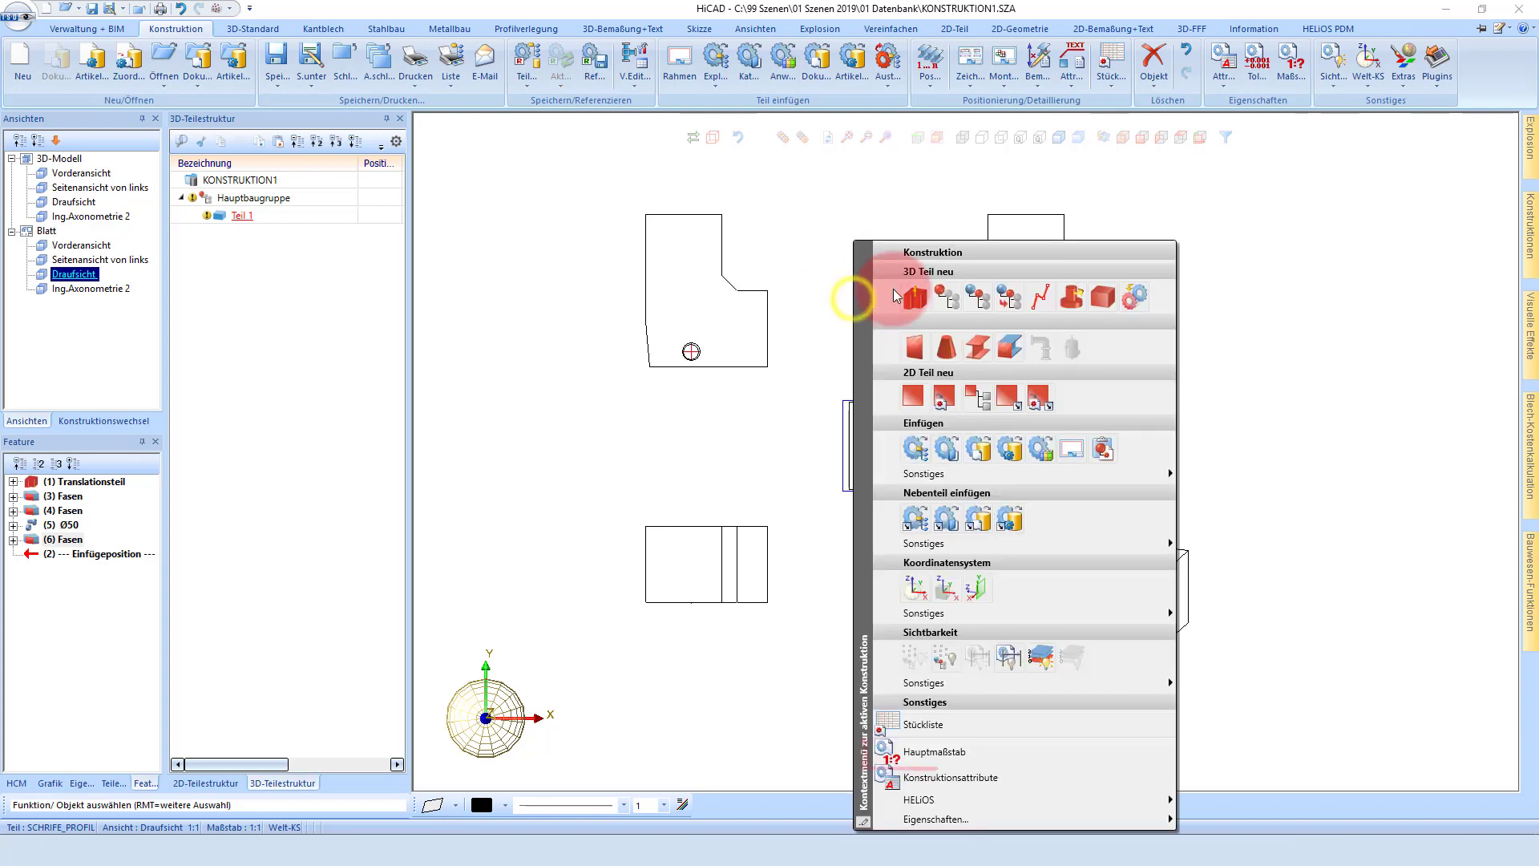
# Set the Hauptmaßstab main scale to 1:10 and apply it to the sheet.
pyautogui.click(976, 753)
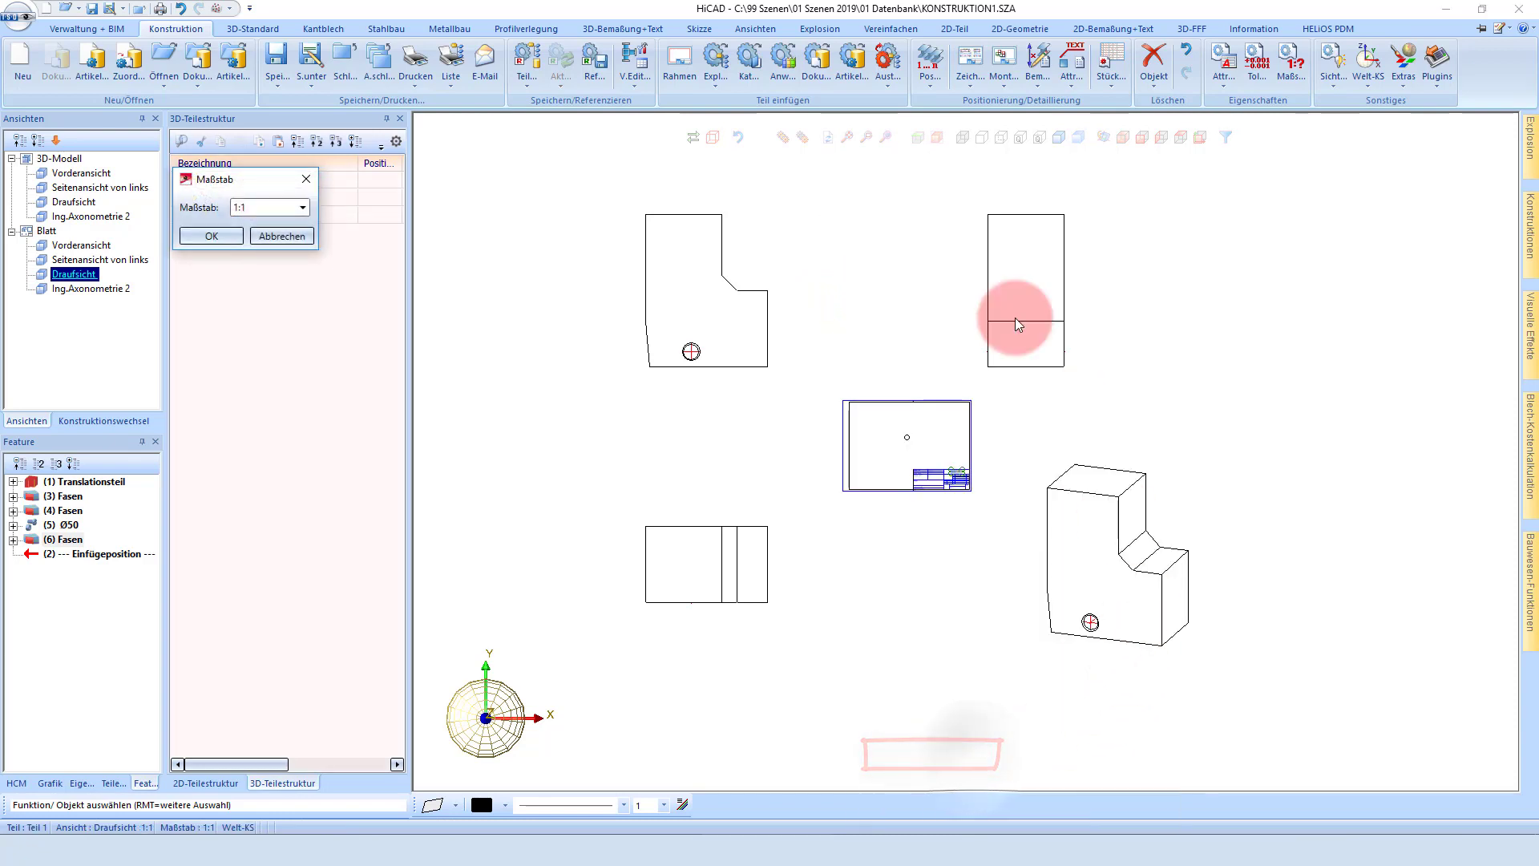
pyautogui.moveTo(212, 234); pyautogui.dragTo(279, 171)
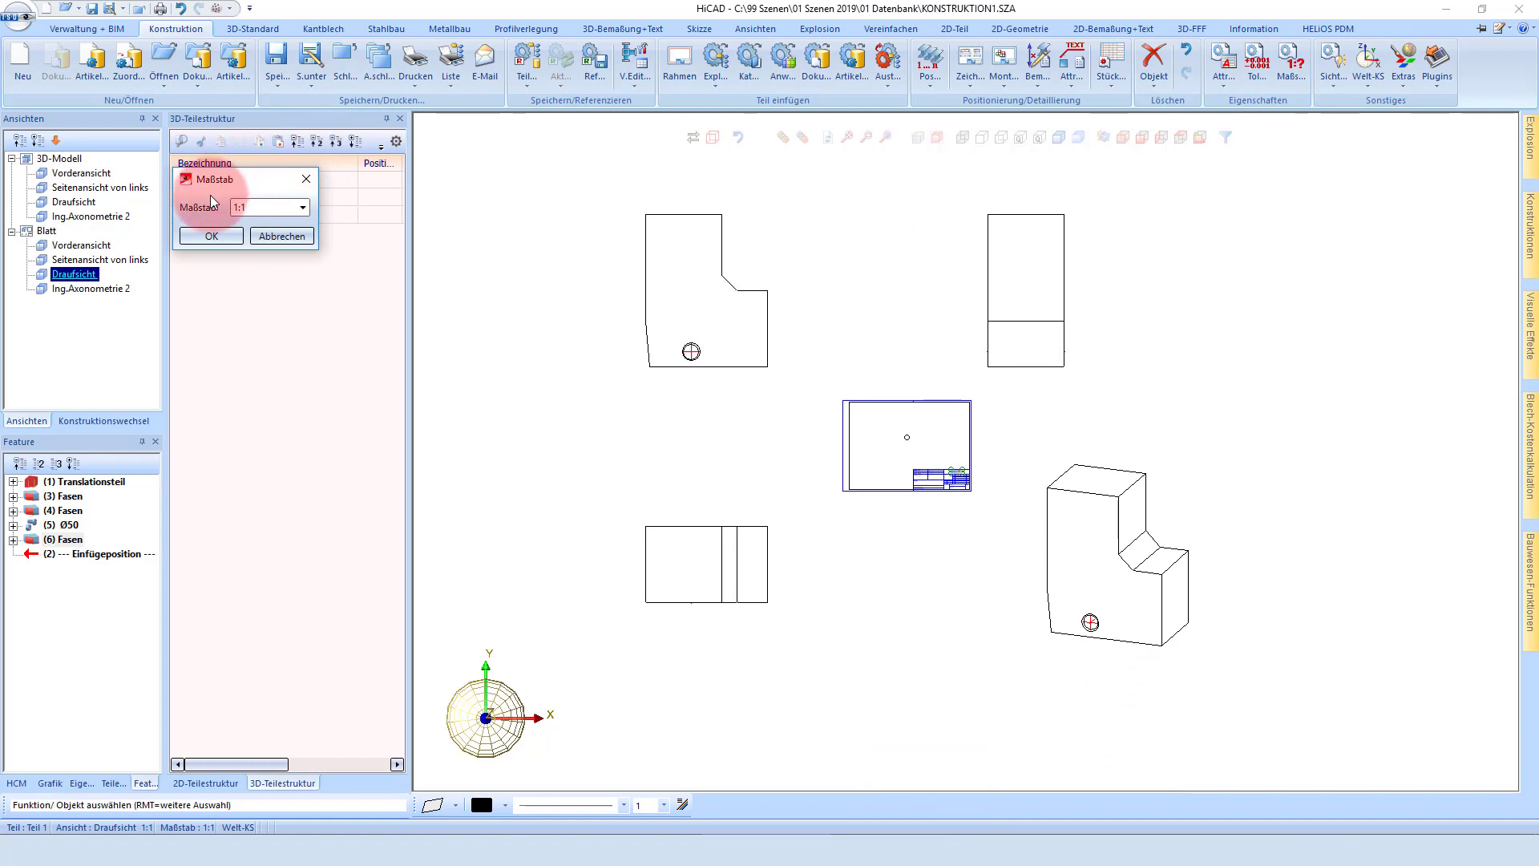
pyautogui.click(244, 207)
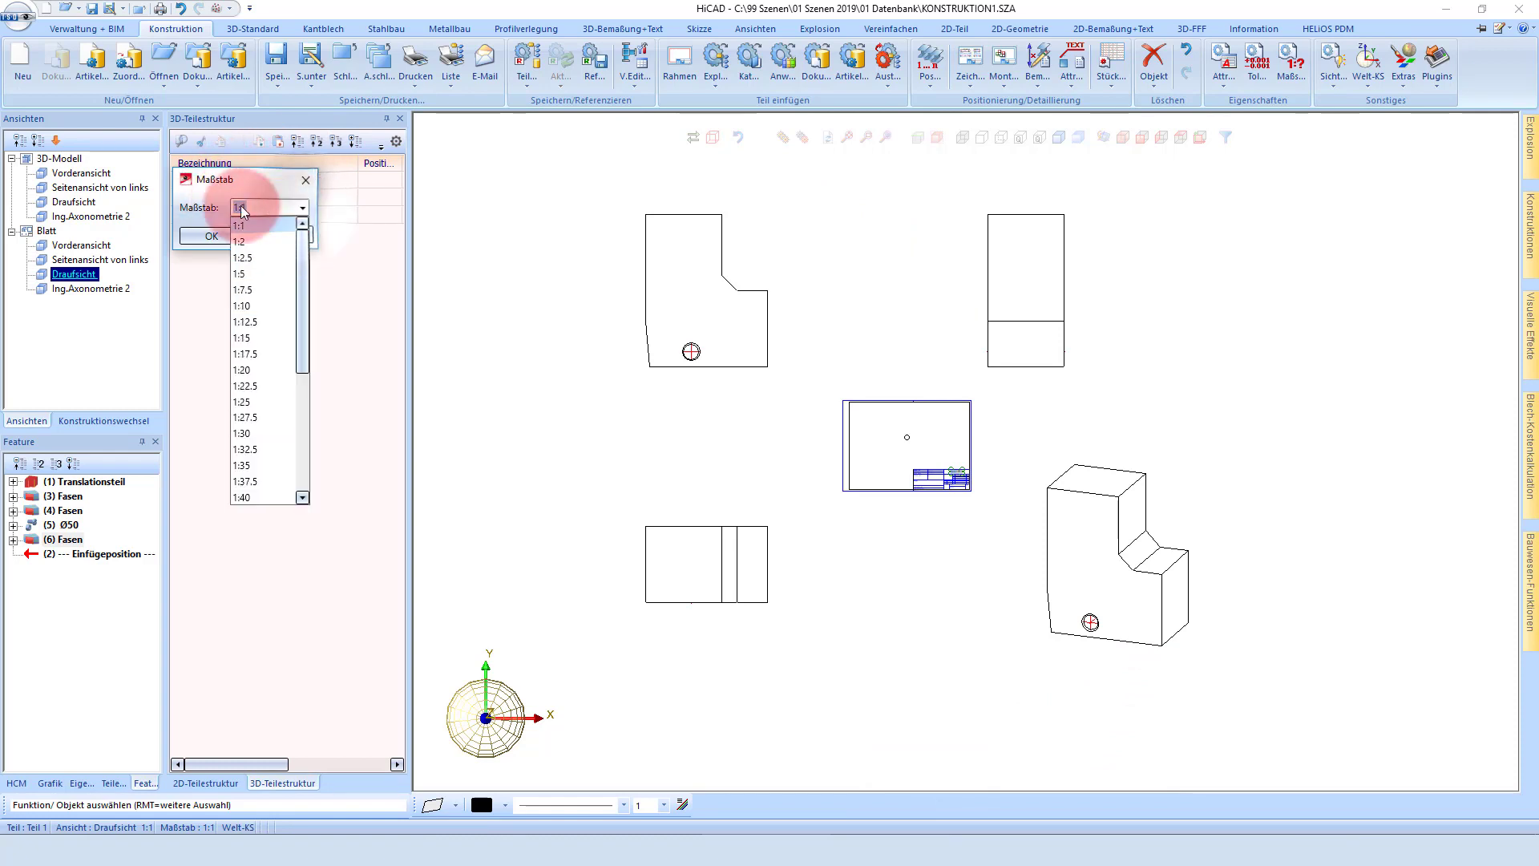
pyautogui.click(253, 308)
pyautogui.click(221, 239)
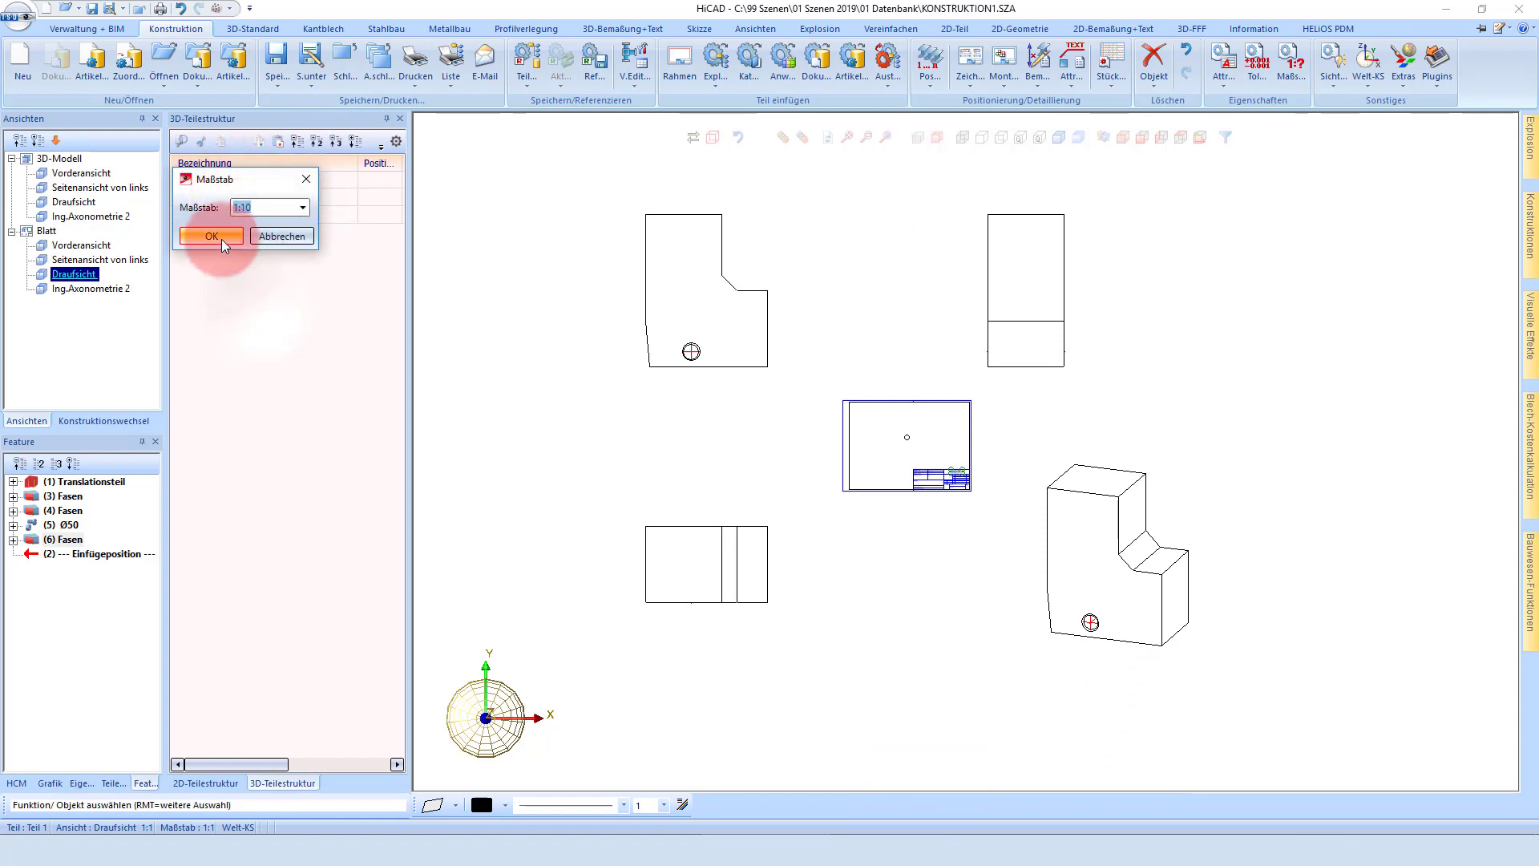
pyautogui.click(943, 478)
# Move the front view further left on the sheet.
pyautogui.click(861, 236)
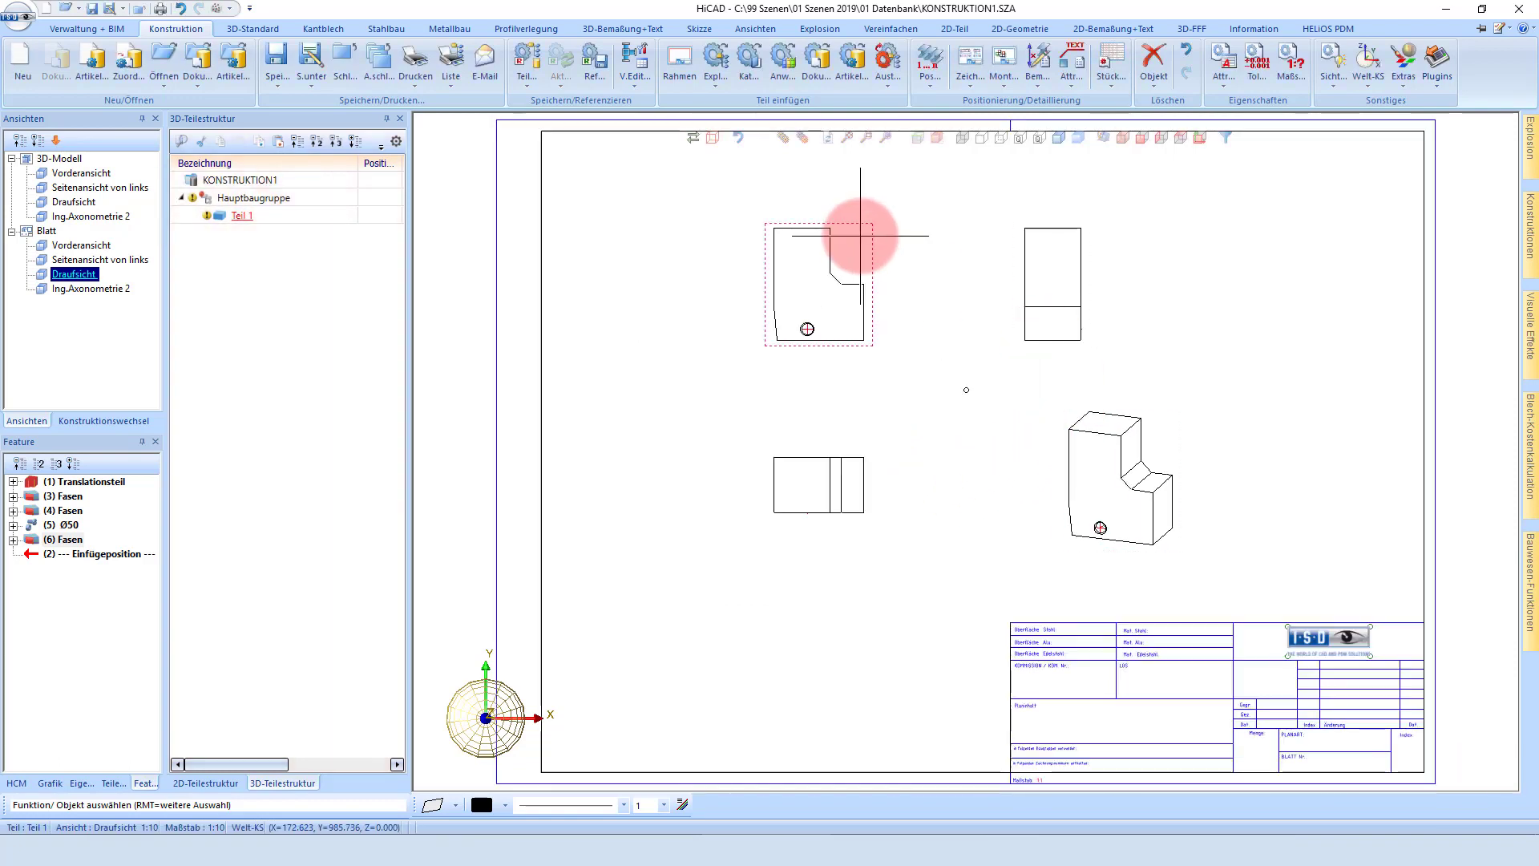
pyautogui.moveTo(877, 240)
pyautogui.mouseDown()
pyautogui.moveTo(791, 199)
pyautogui.moveTo(749, 350)
pyautogui.mouseUp()
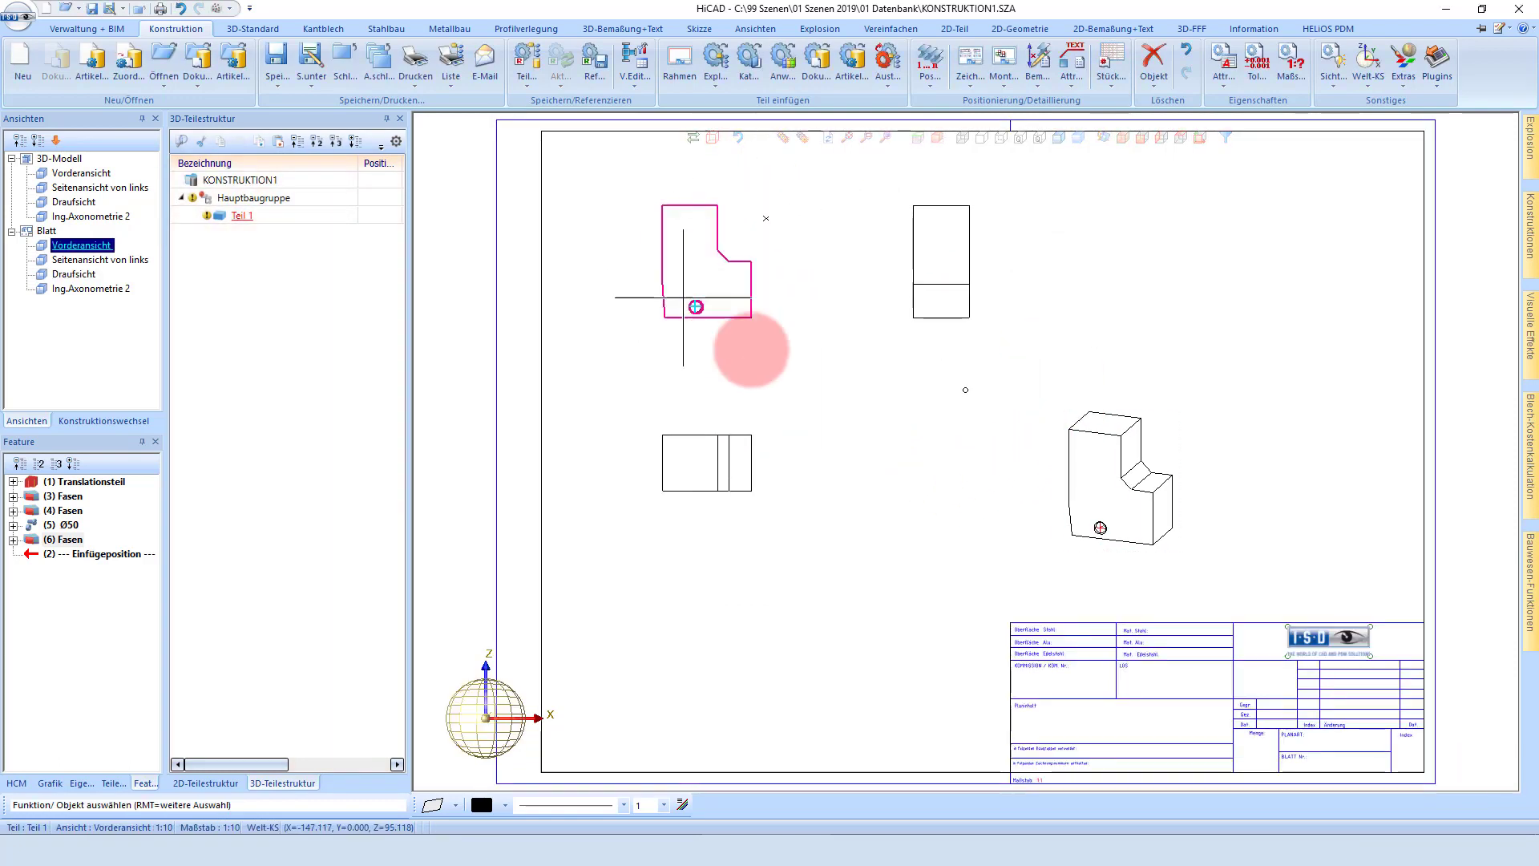
pyautogui.scroll(1, 755, 293)
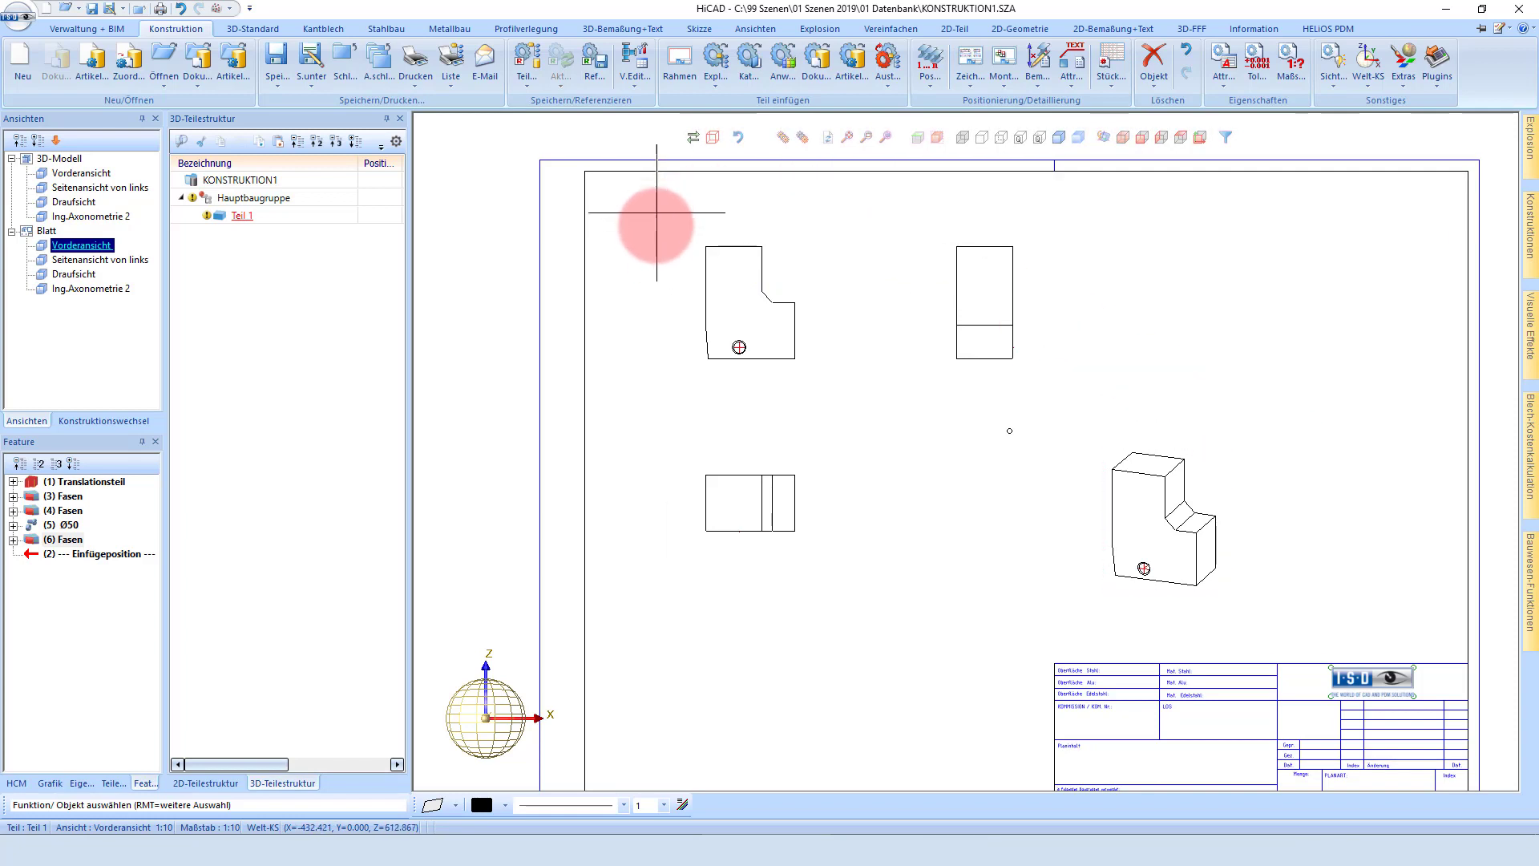
# Show hidden edges as dashed lines in the side view and the isometric view.
pyautogui.click(920, 281)
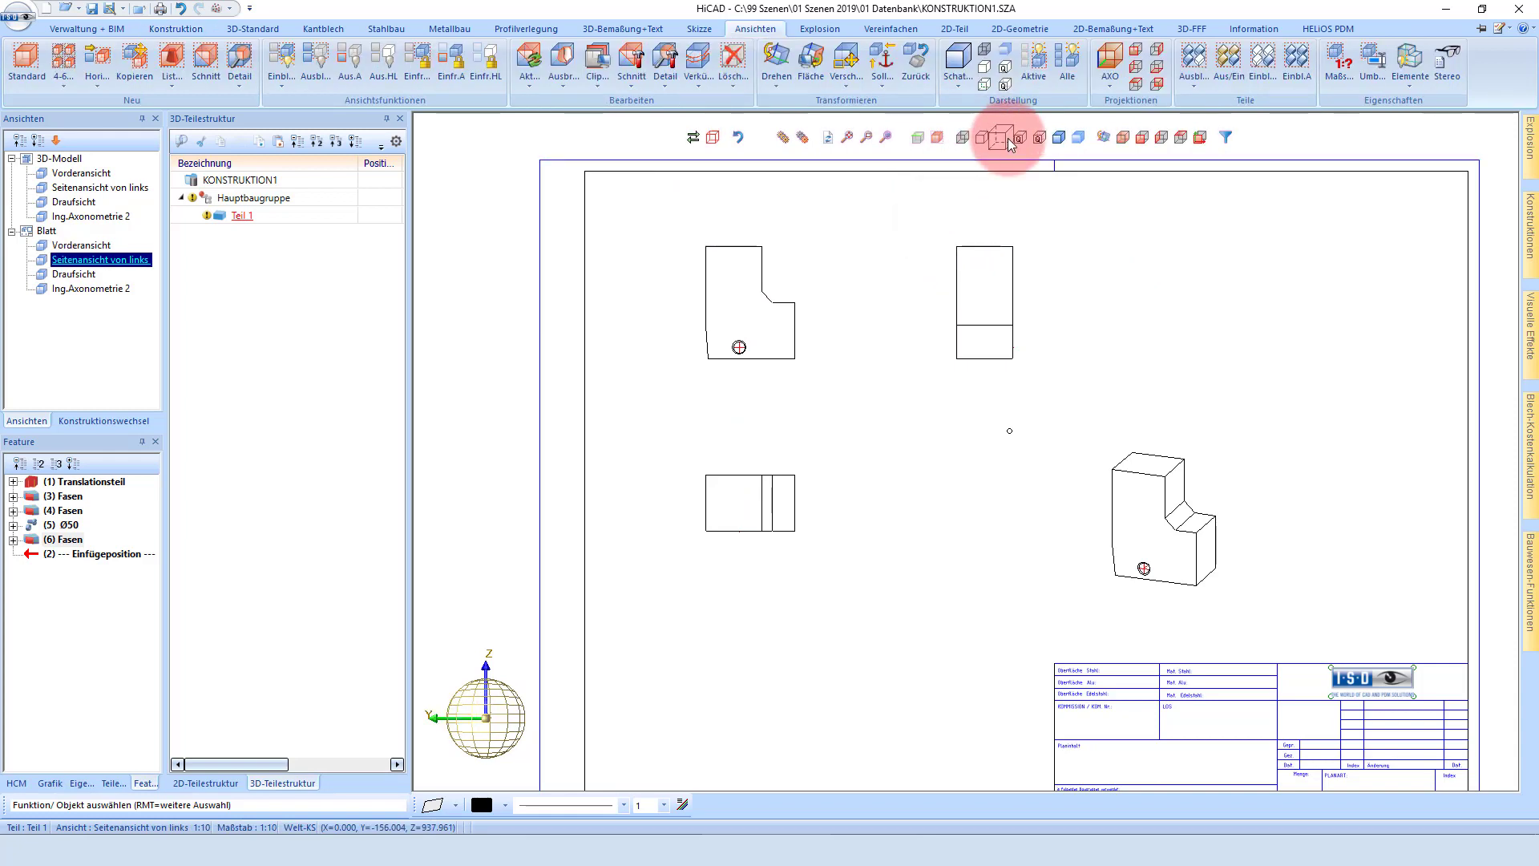
pyautogui.click(1007, 138)
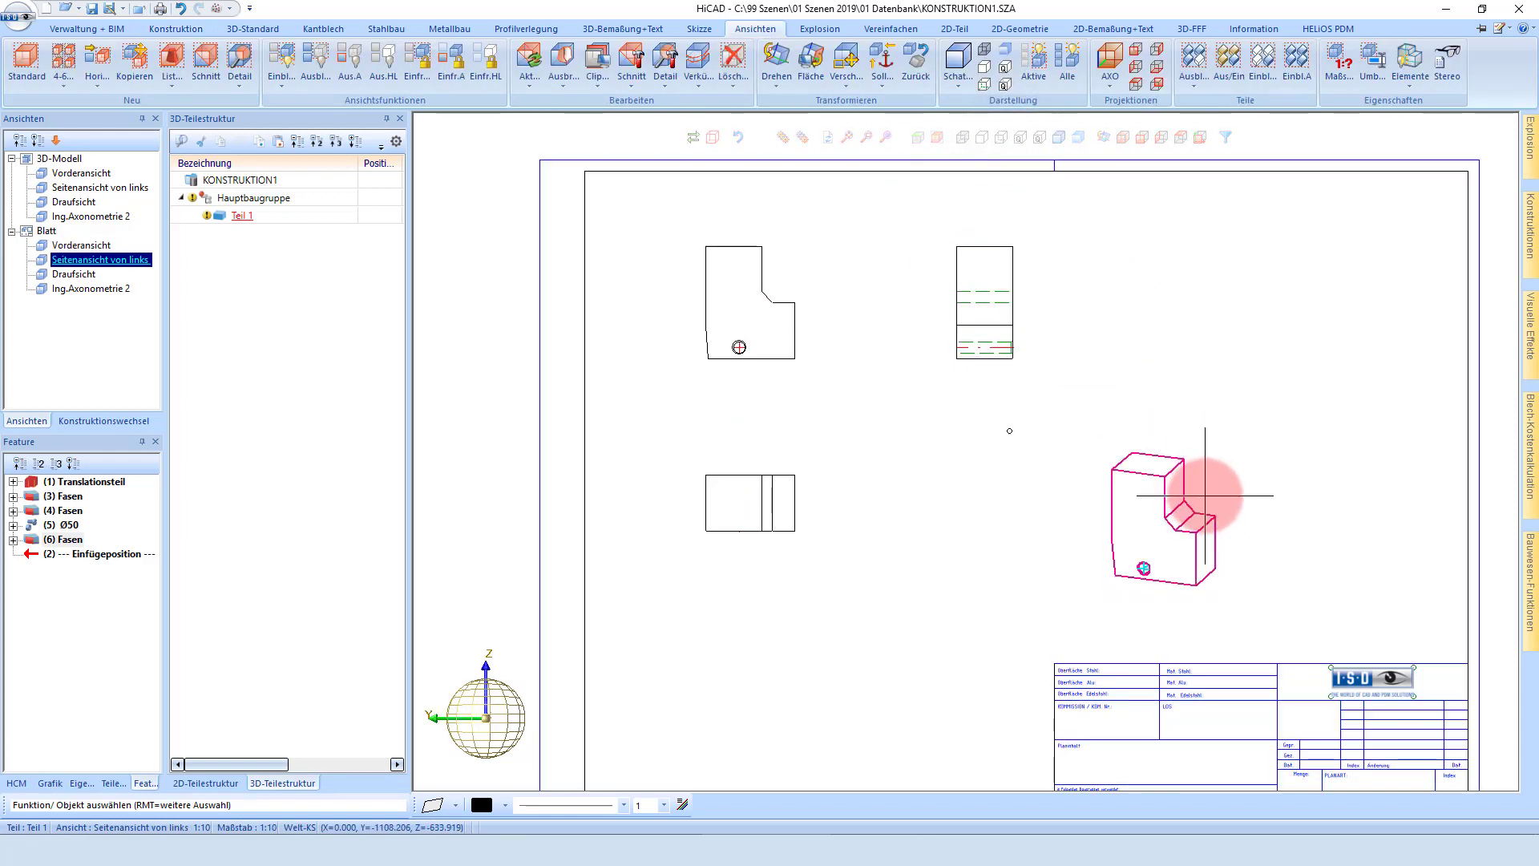
pyautogui.click(1196, 446)
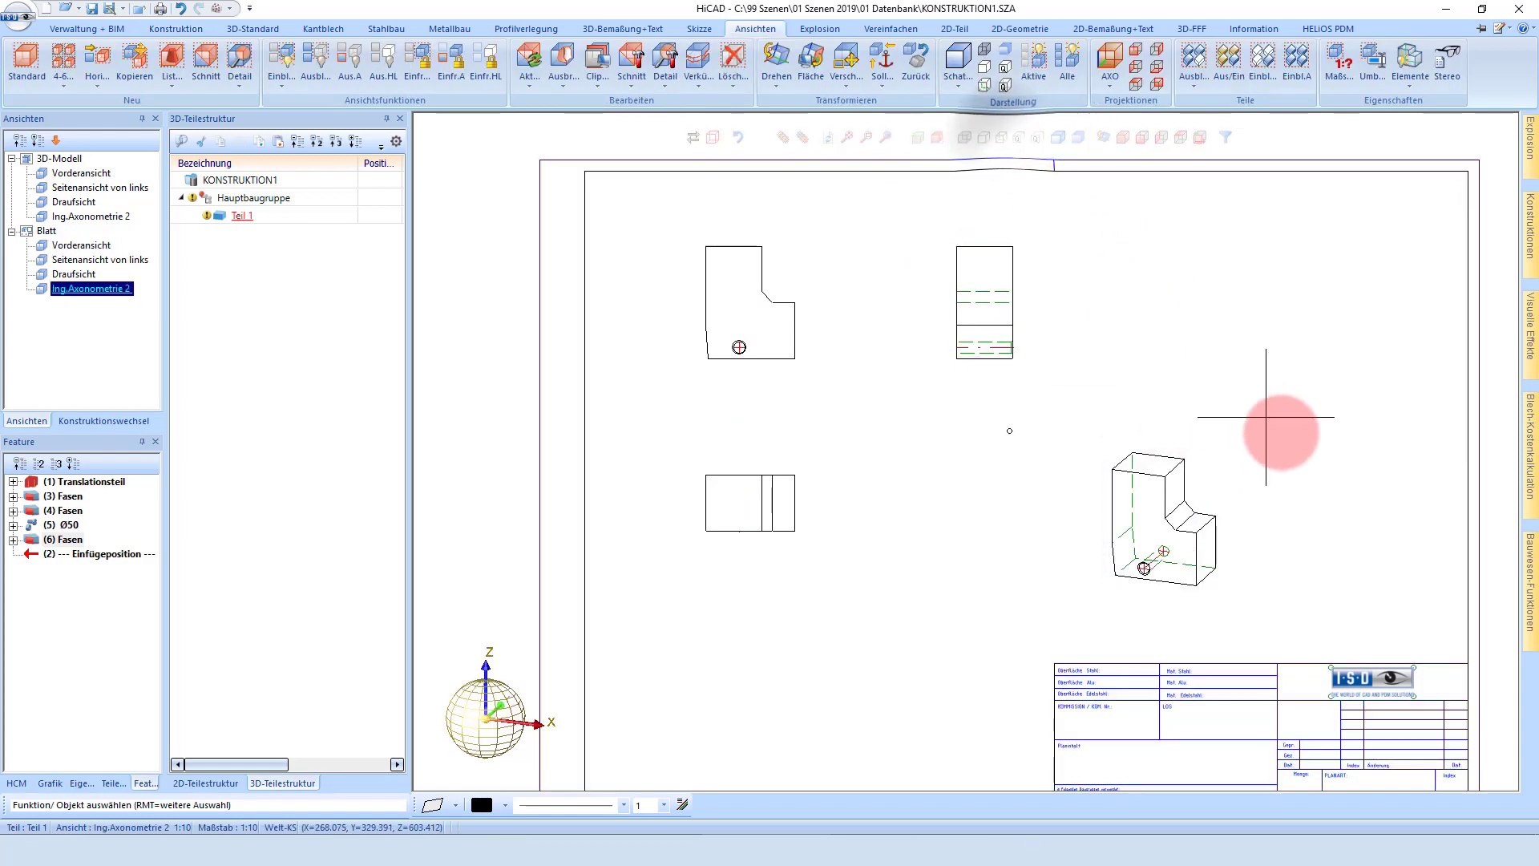
pyautogui.click(1052, 138)
pyautogui.click(1052, 138)
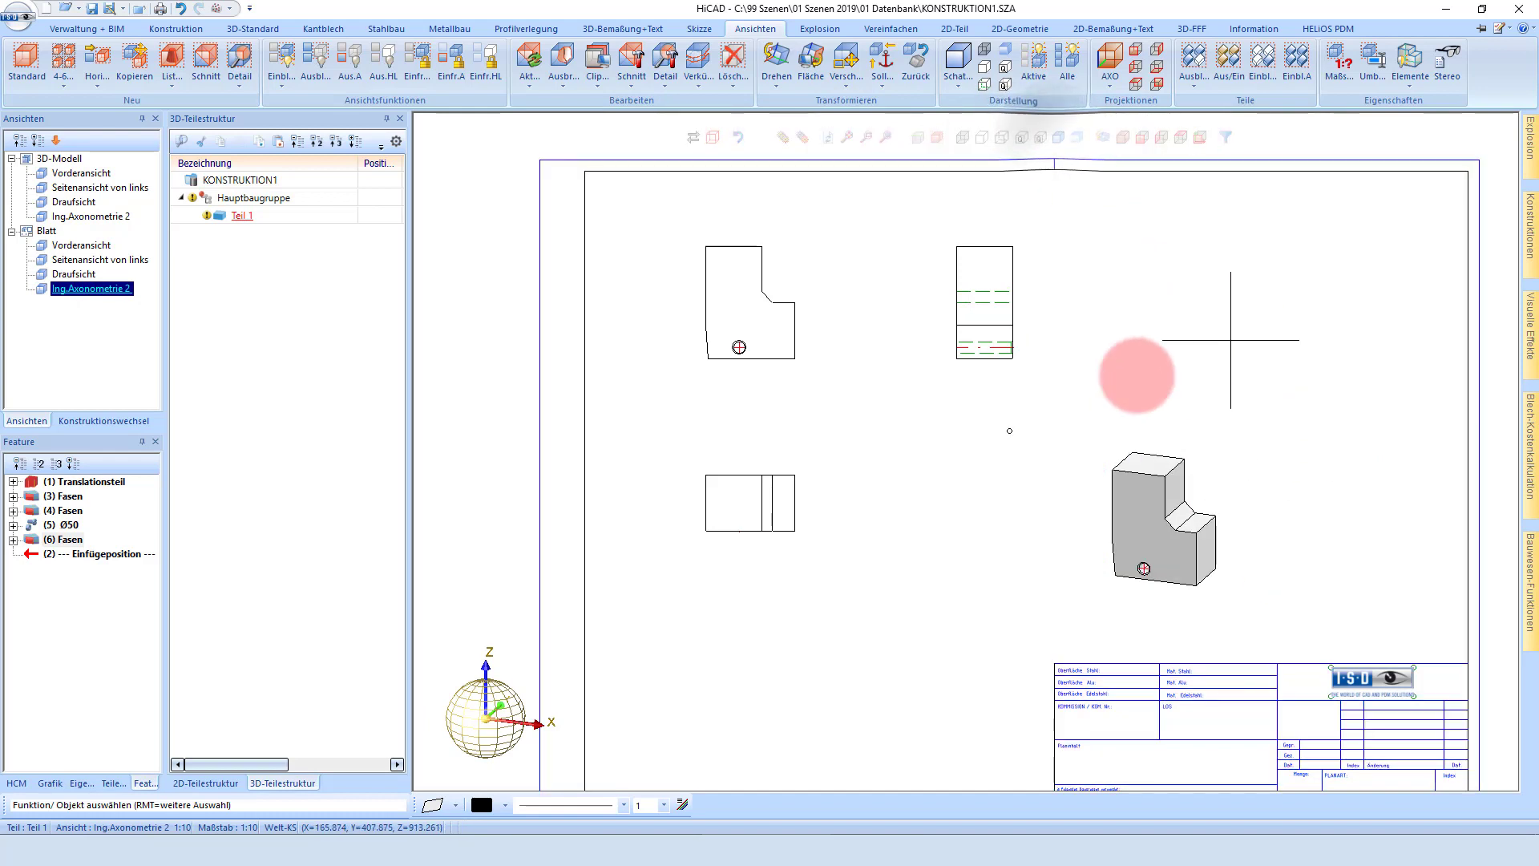
pyautogui.click(1002, 137)
pyautogui.scroll(1, 663, 257)
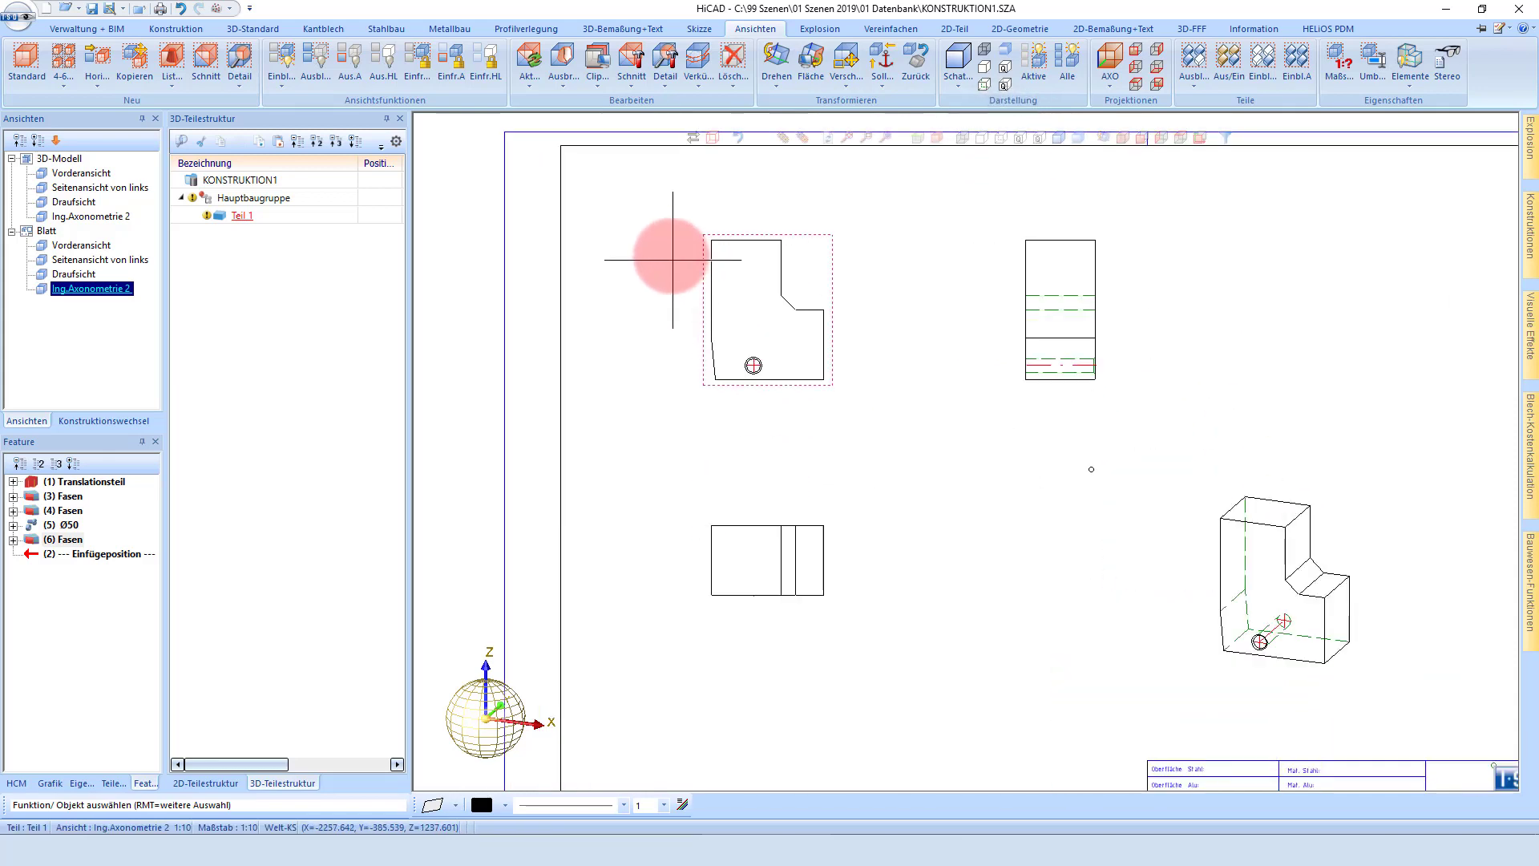
pyautogui.scroll(2, 793, 220)
pyautogui.click(794, 220)
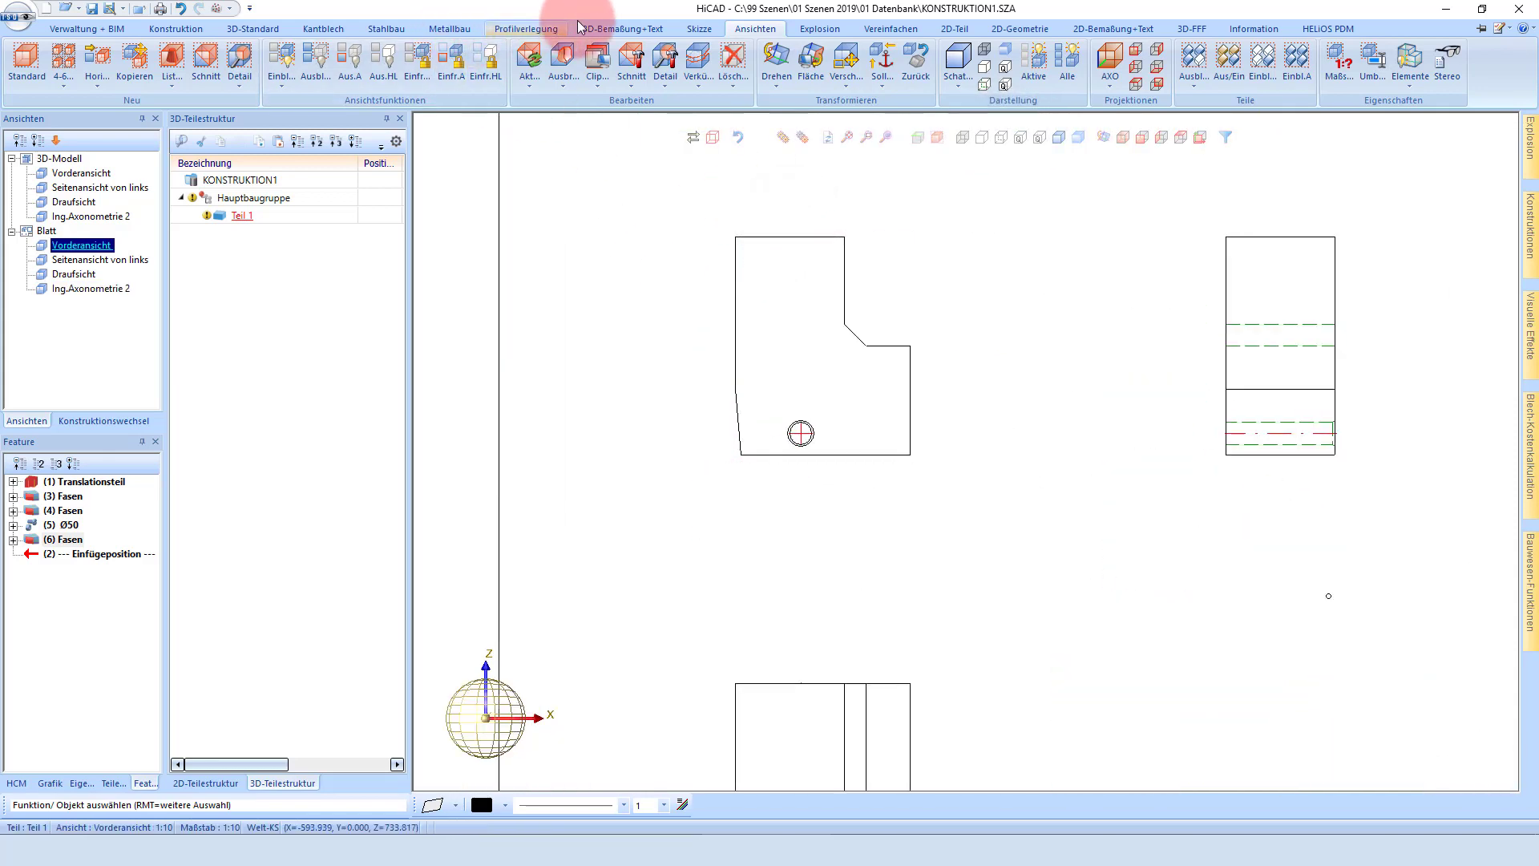
# Add a vertical 350 and 150 chain dimension on the front view's left side.
pyautogui.click(619, 32)
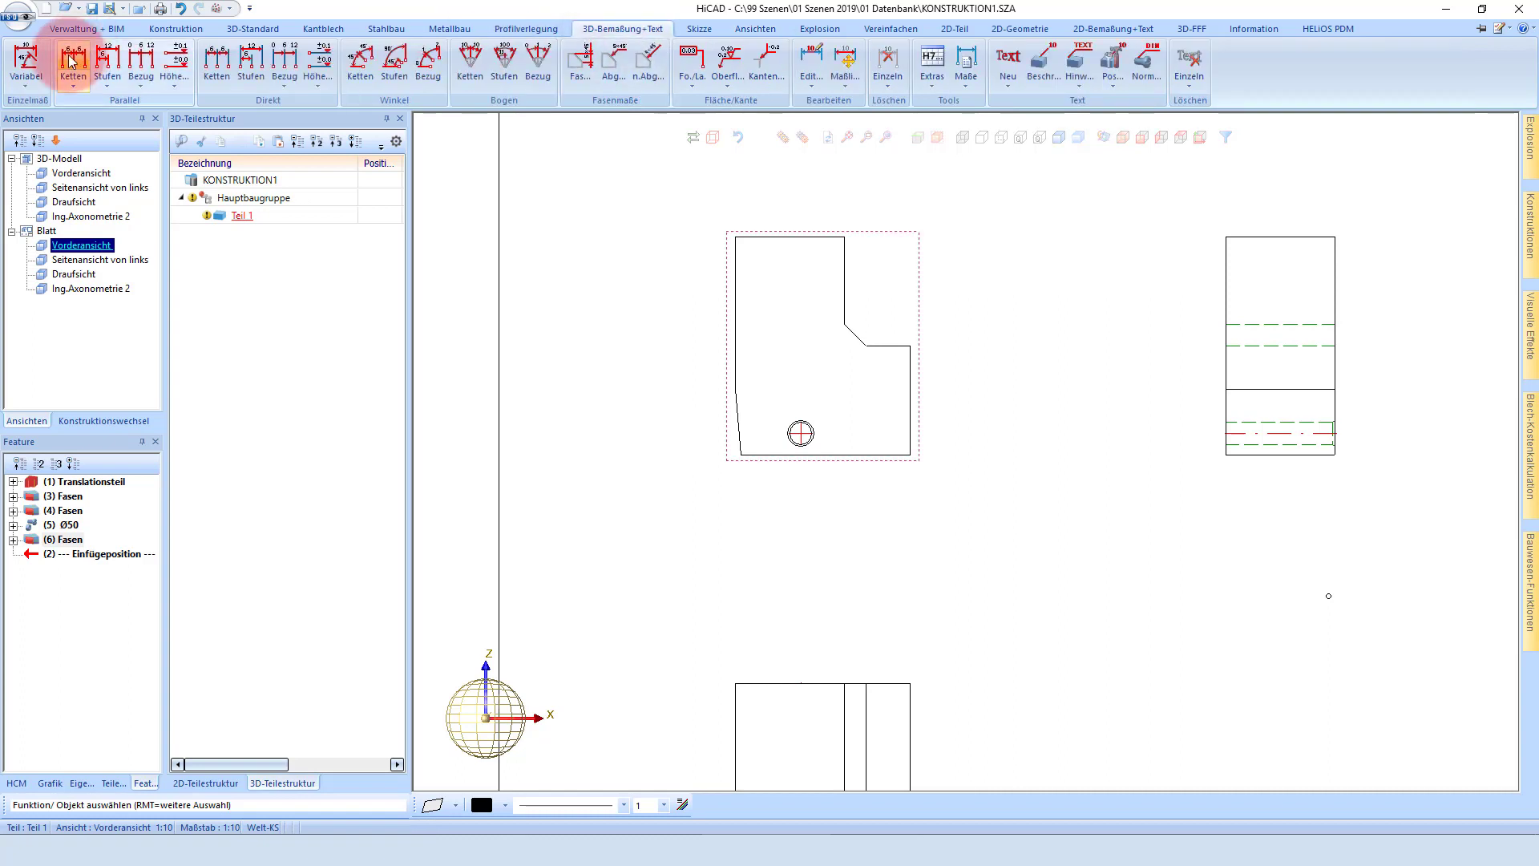
pyautogui.click(71, 61)
pyautogui.click(753, 235)
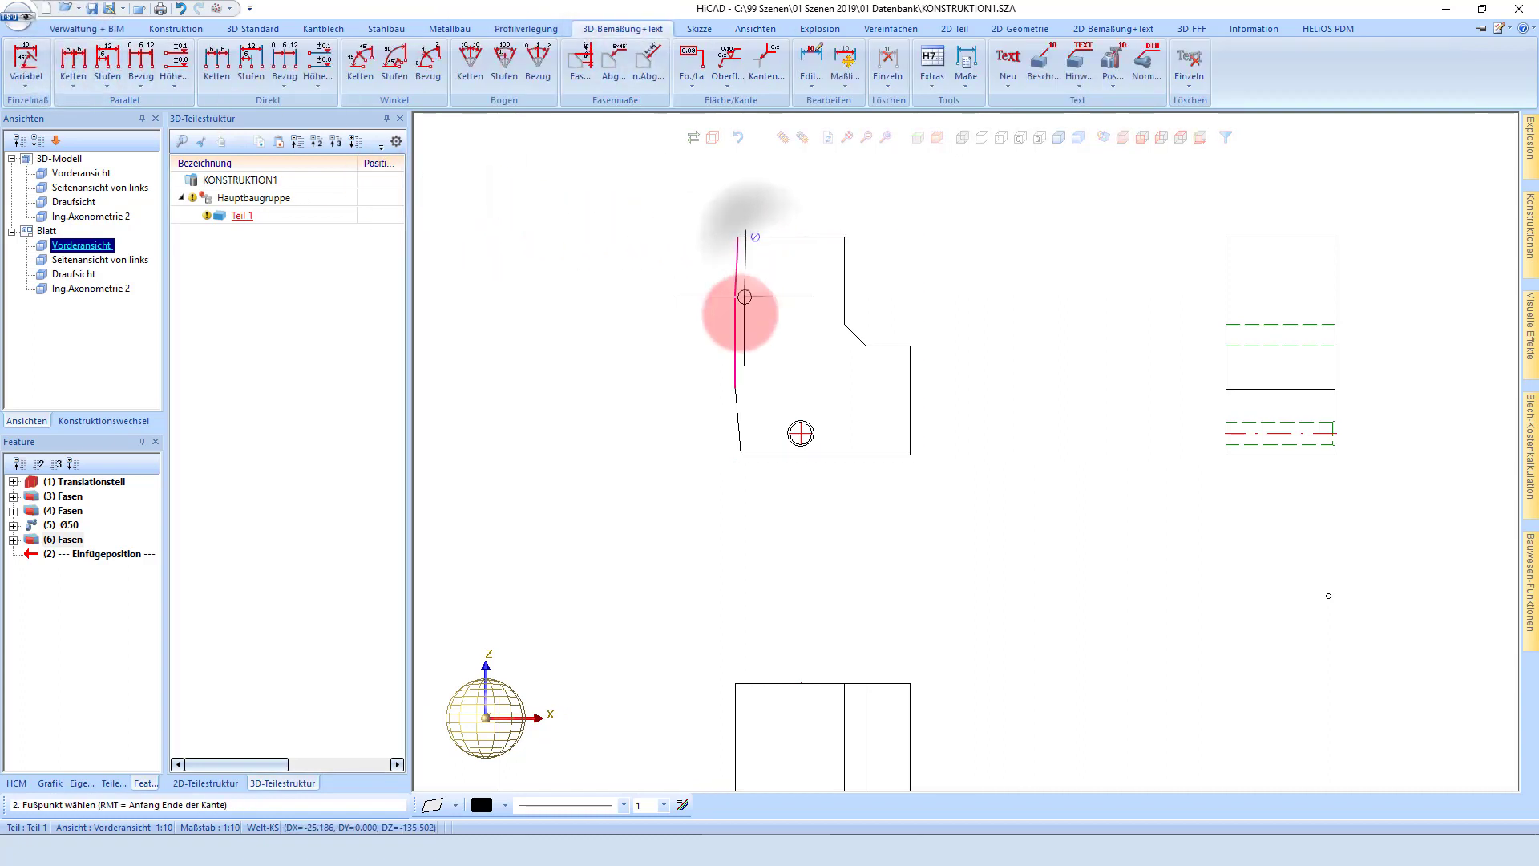
pyautogui.click(735, 387)
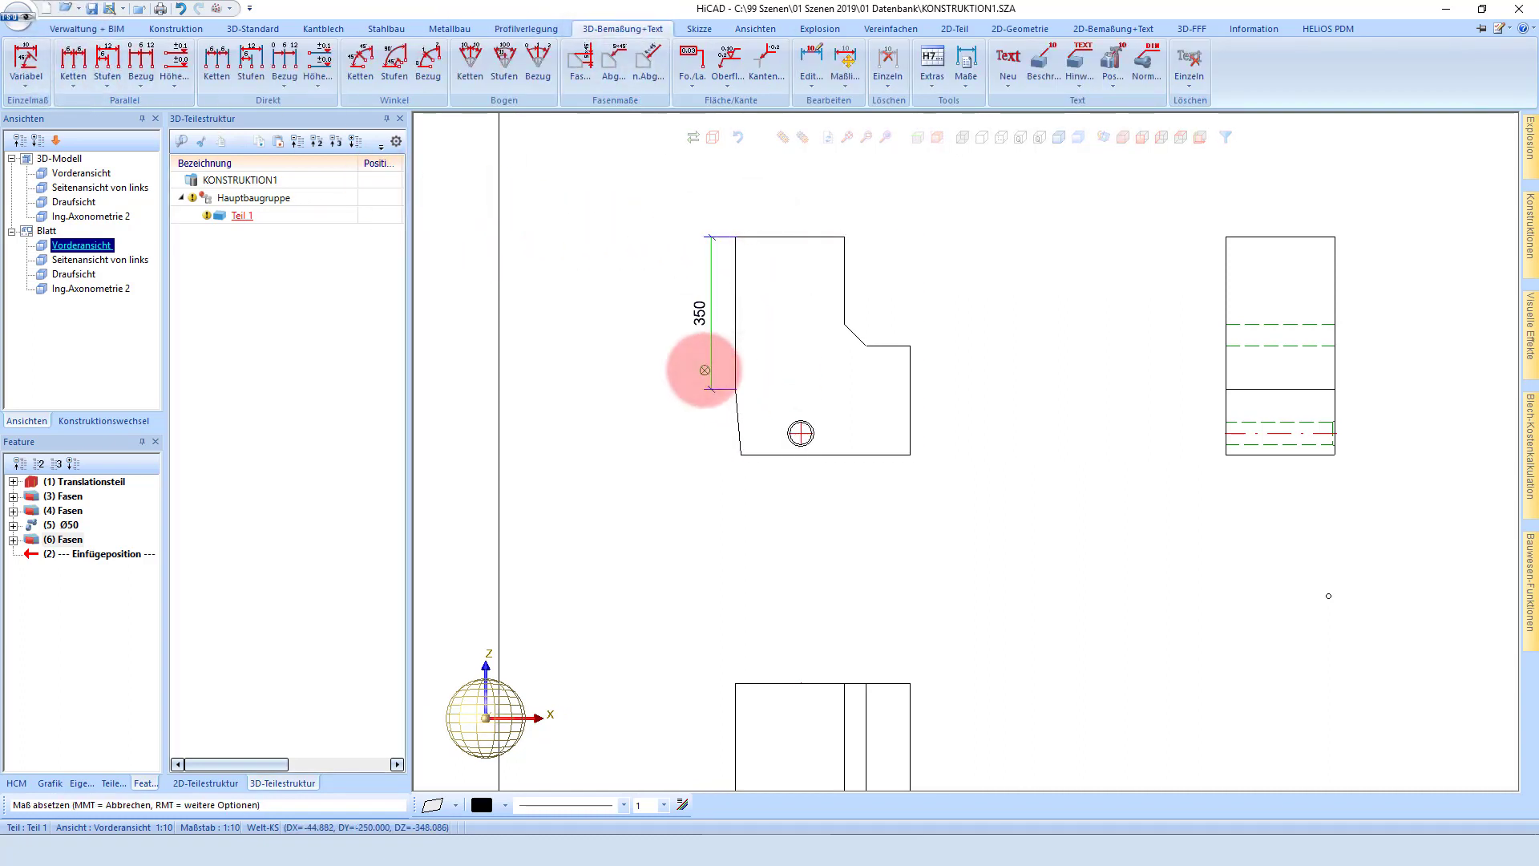
pyautogui.click(704, 370)
pyautogui.click(740, 454)
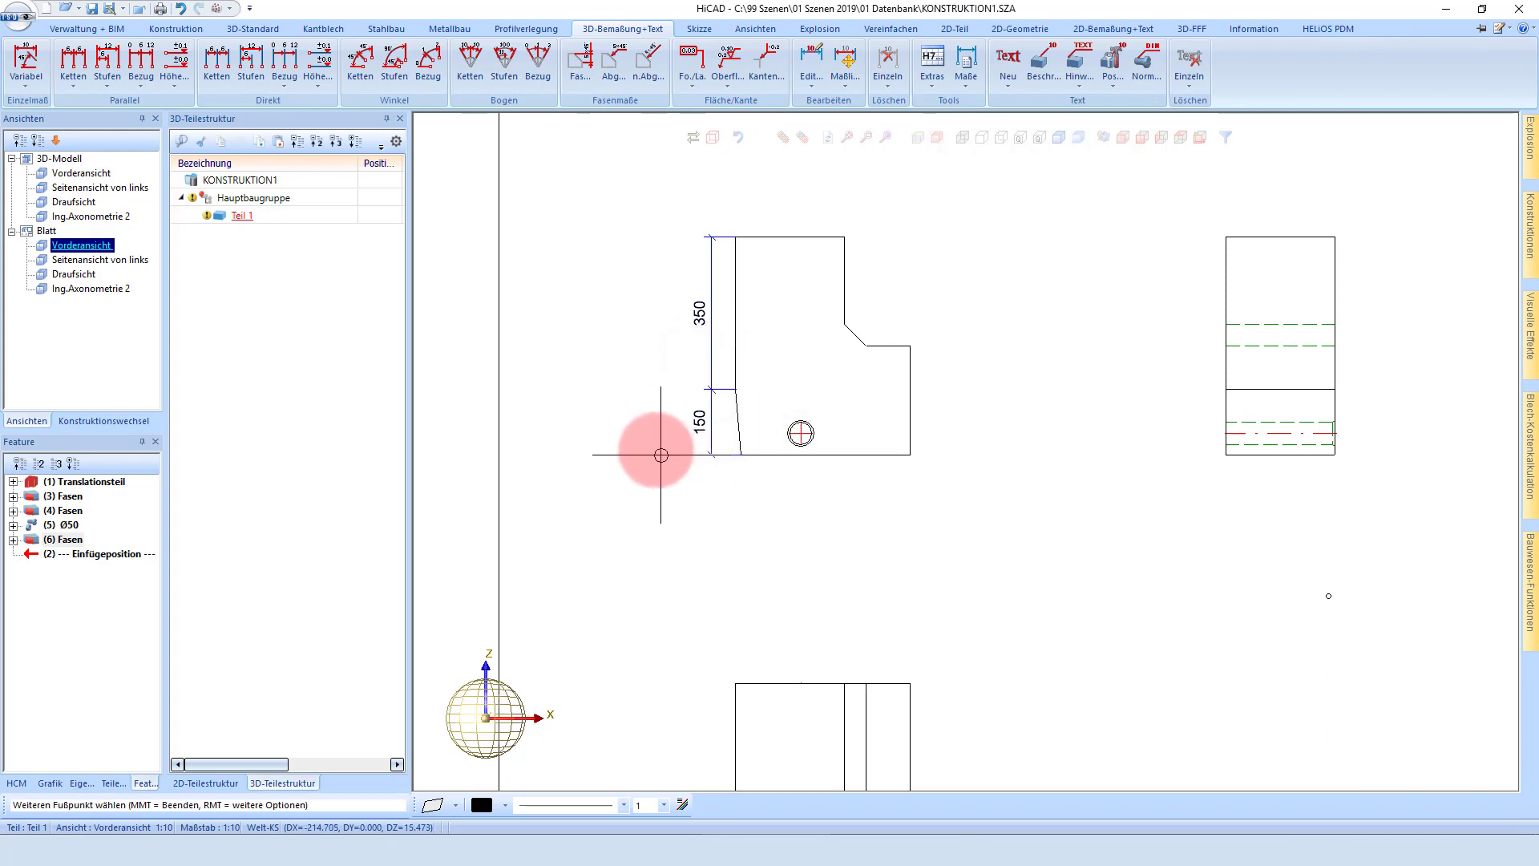
pyautogui.middleClick(640, 450)
# Add the 13 dimension below the front view, chaining with 387.
pyautogui.click(736, 389)
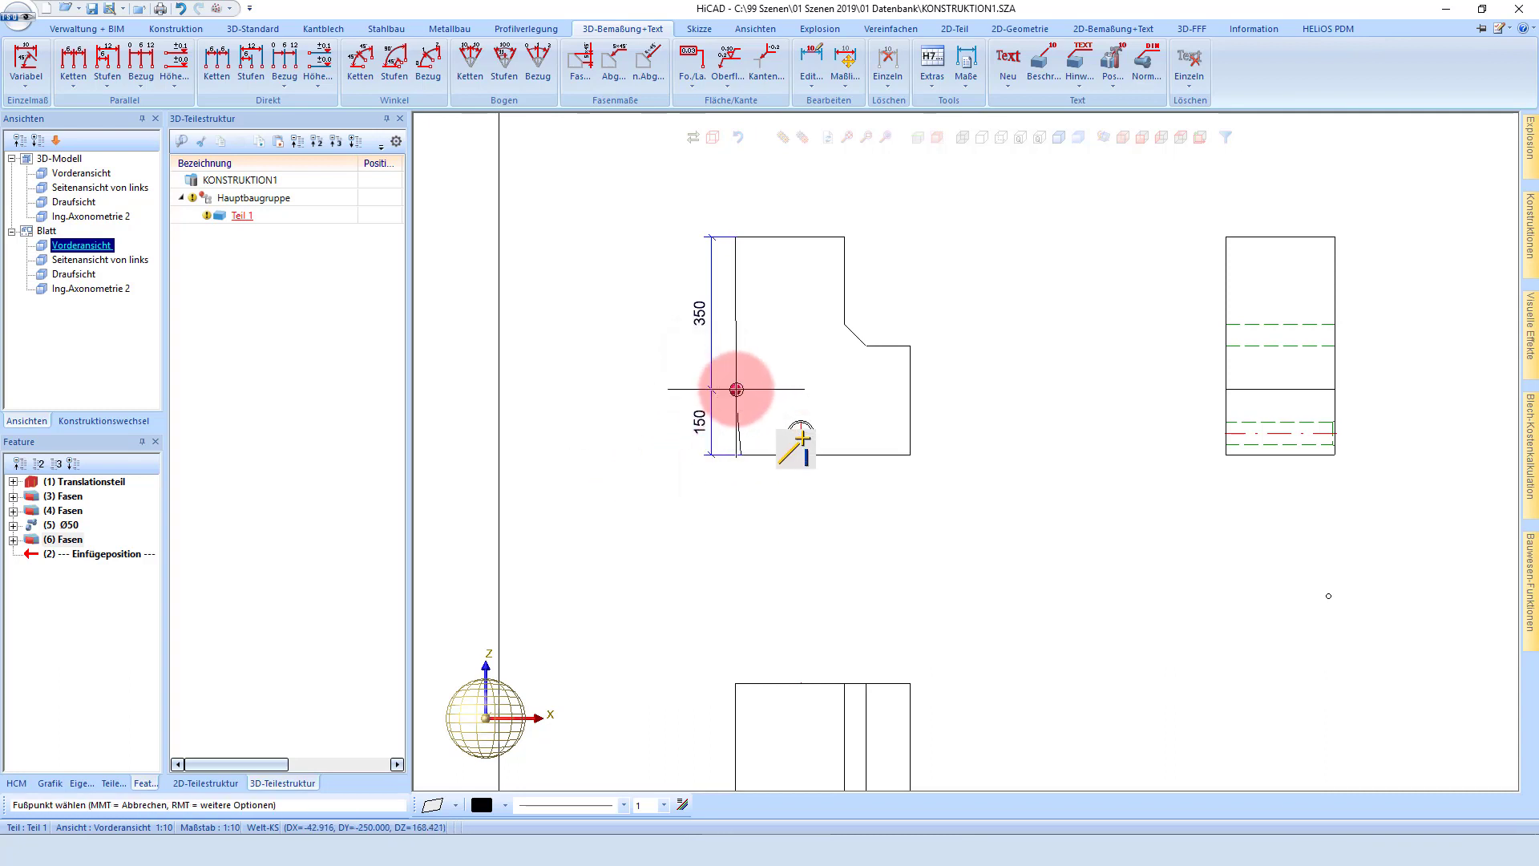
pyautogui.click(741, 456)
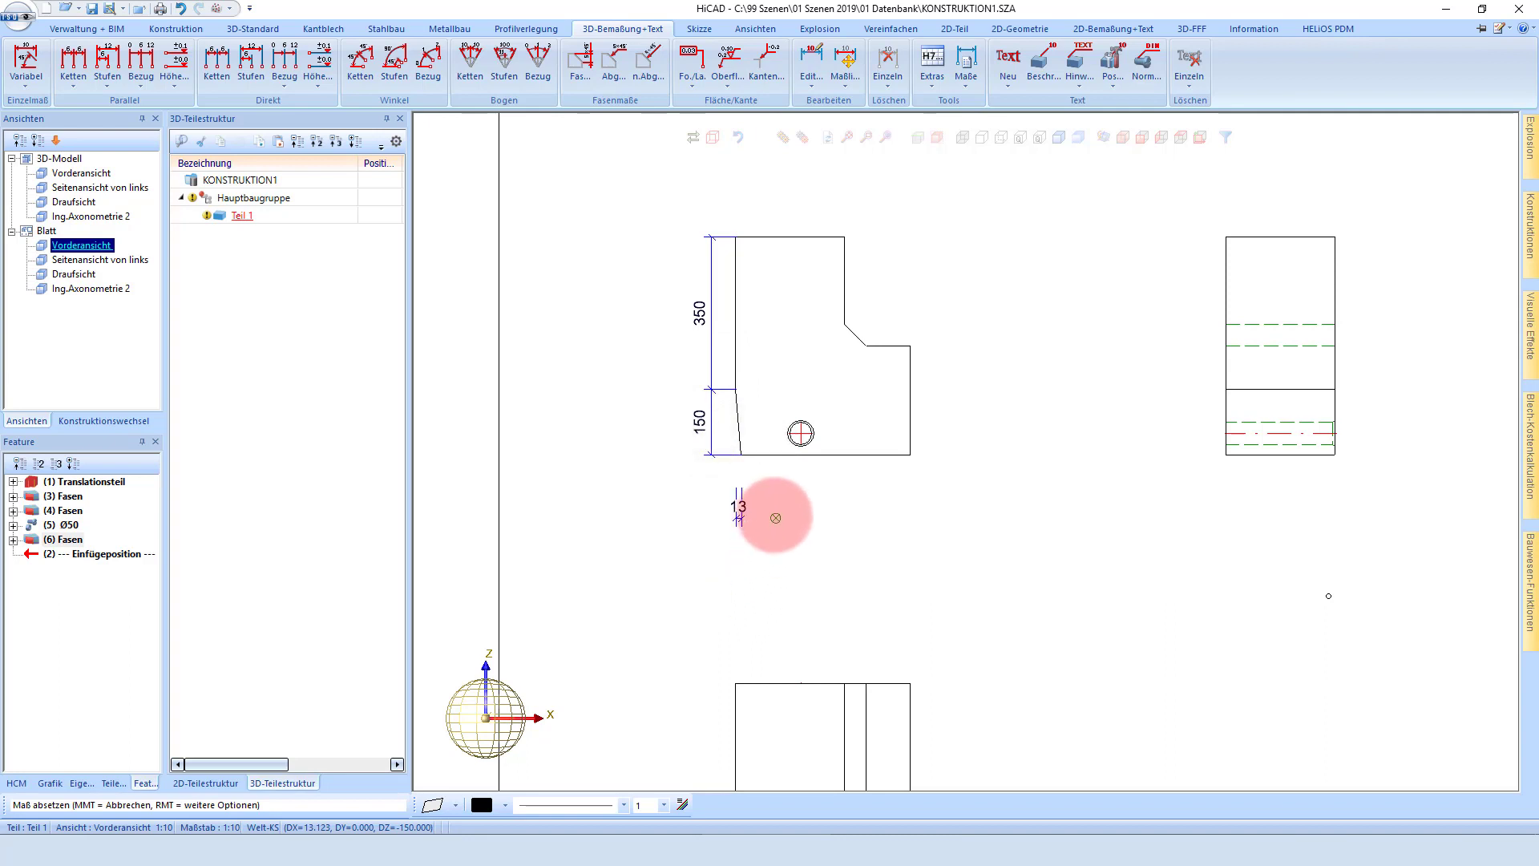
pyautogui.click(771, 501)
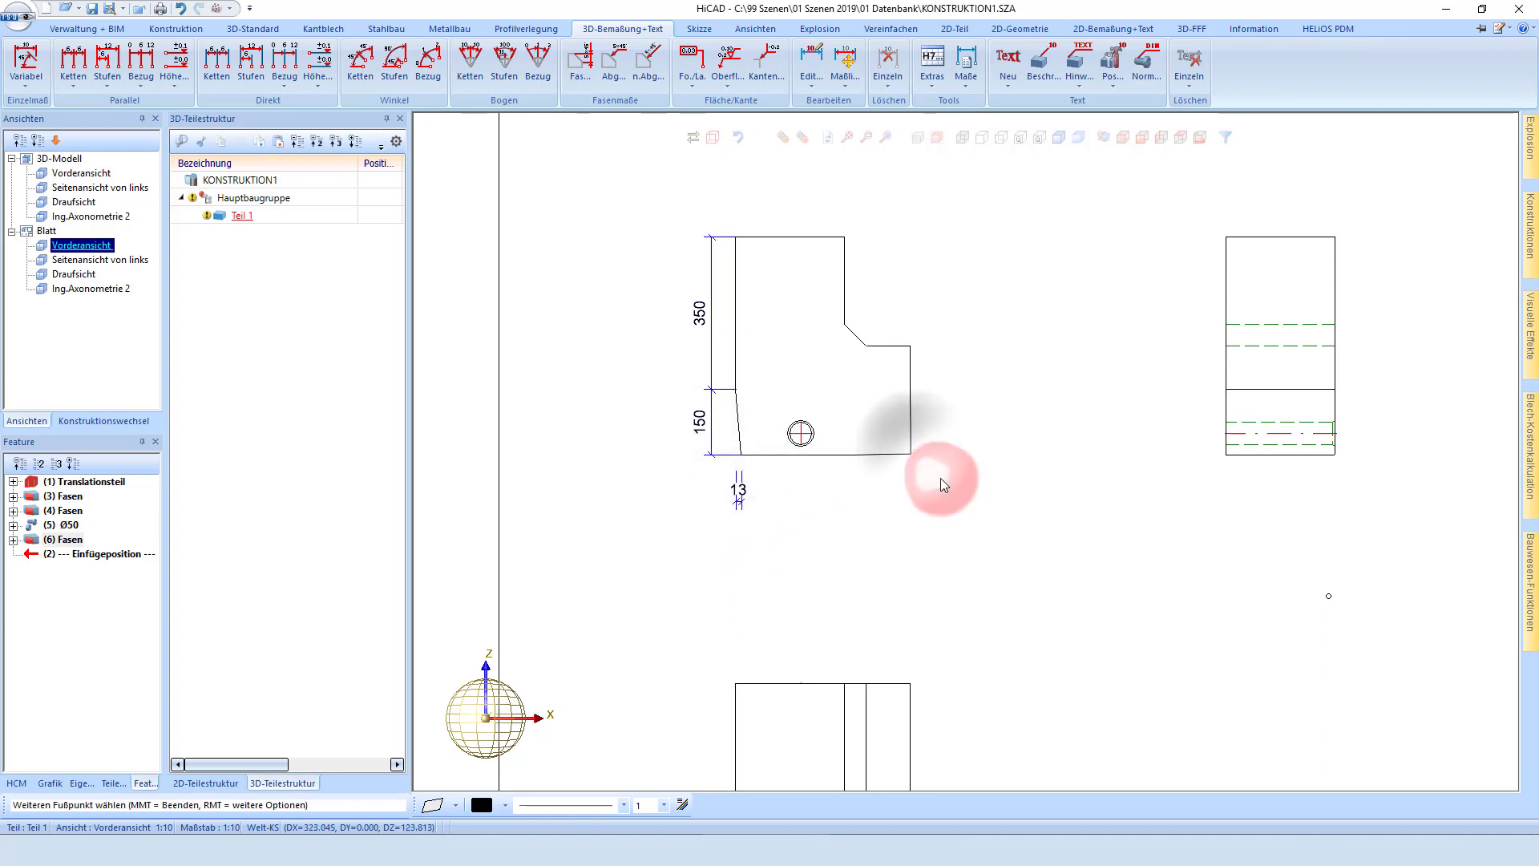
pyautogui.middleClick(976, 415)
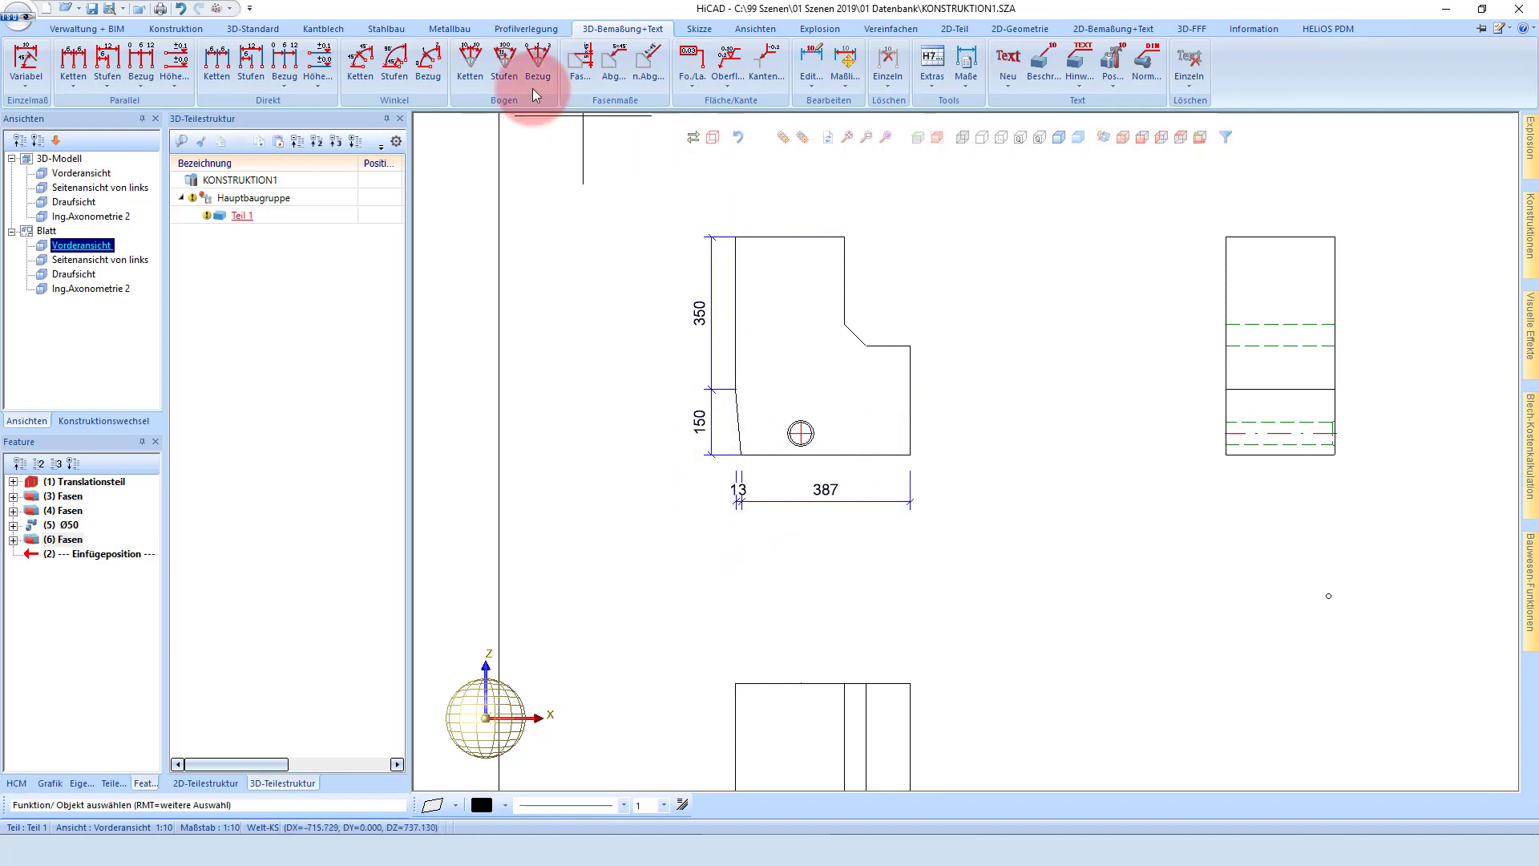
# Dimension the front view's overall 400 width below the 387 chain.
pyautogui.click(24, 56)
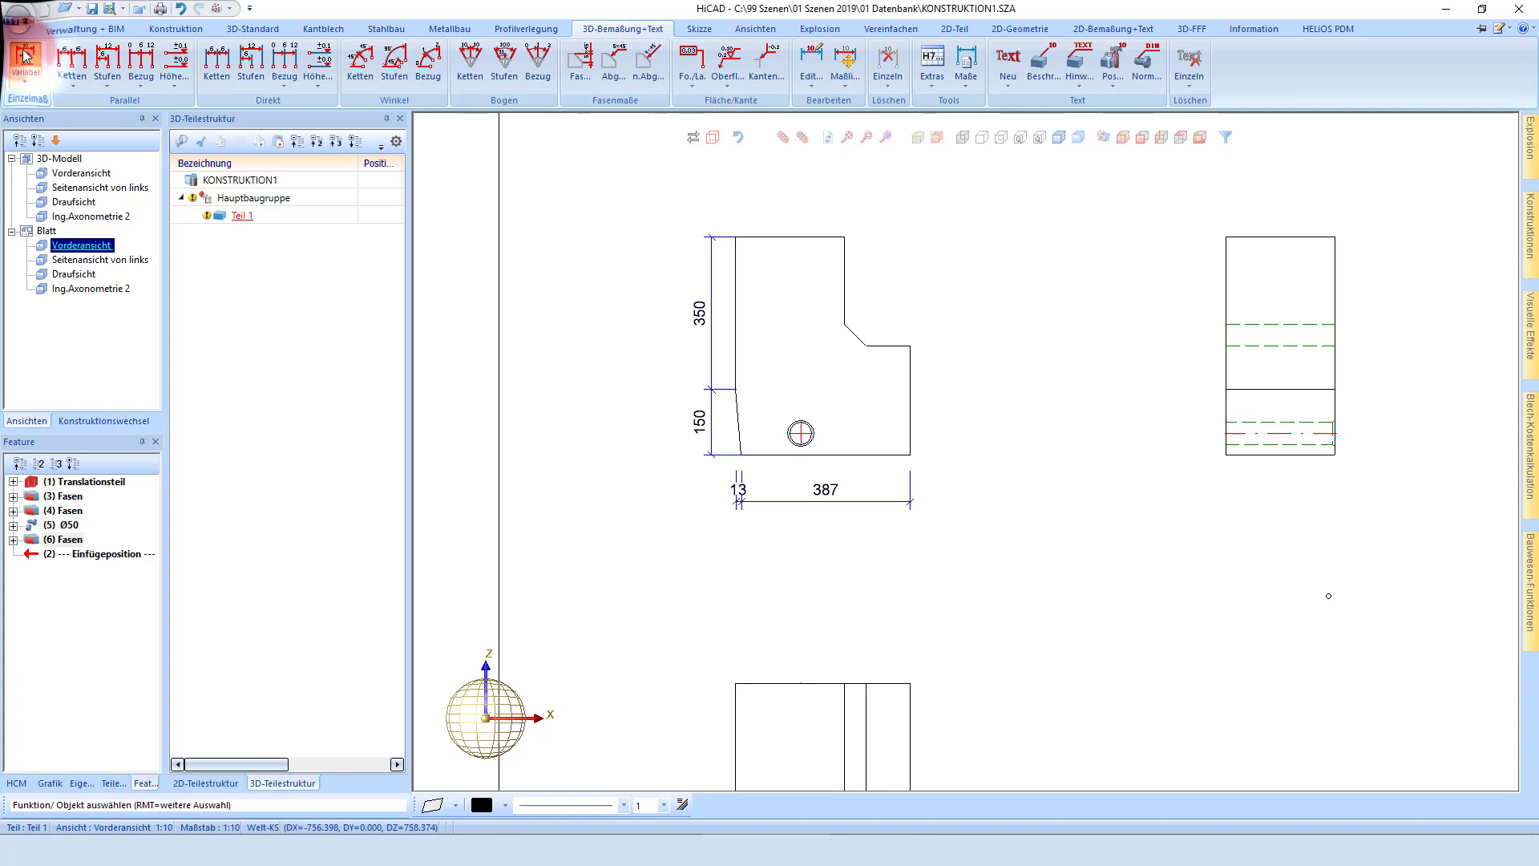
pyautogui.click(733, 369)
pyautogui.click(910, 368)
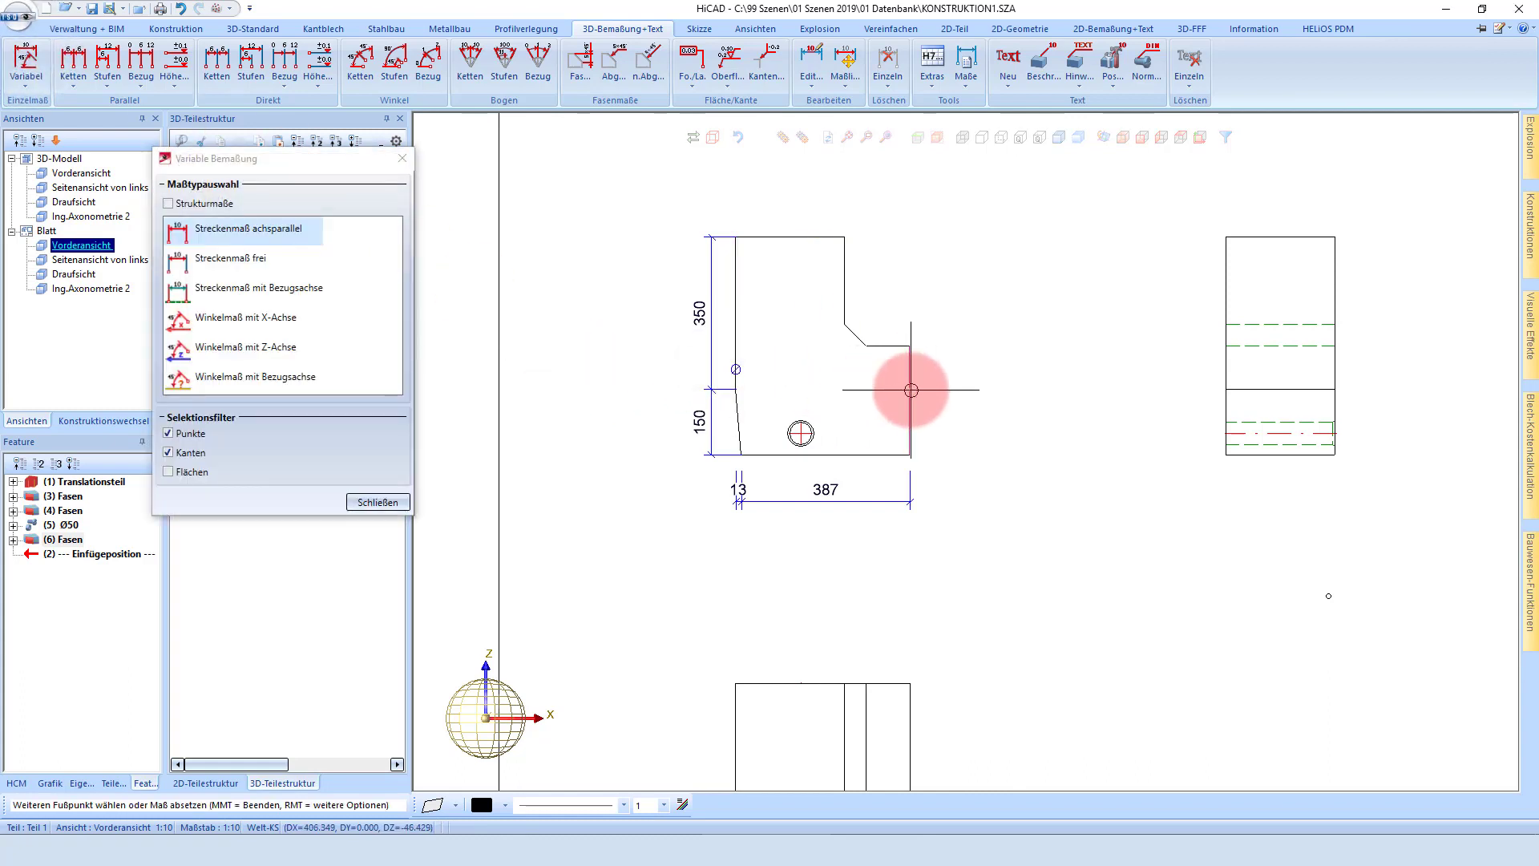
pyautogui.click(869, 531)
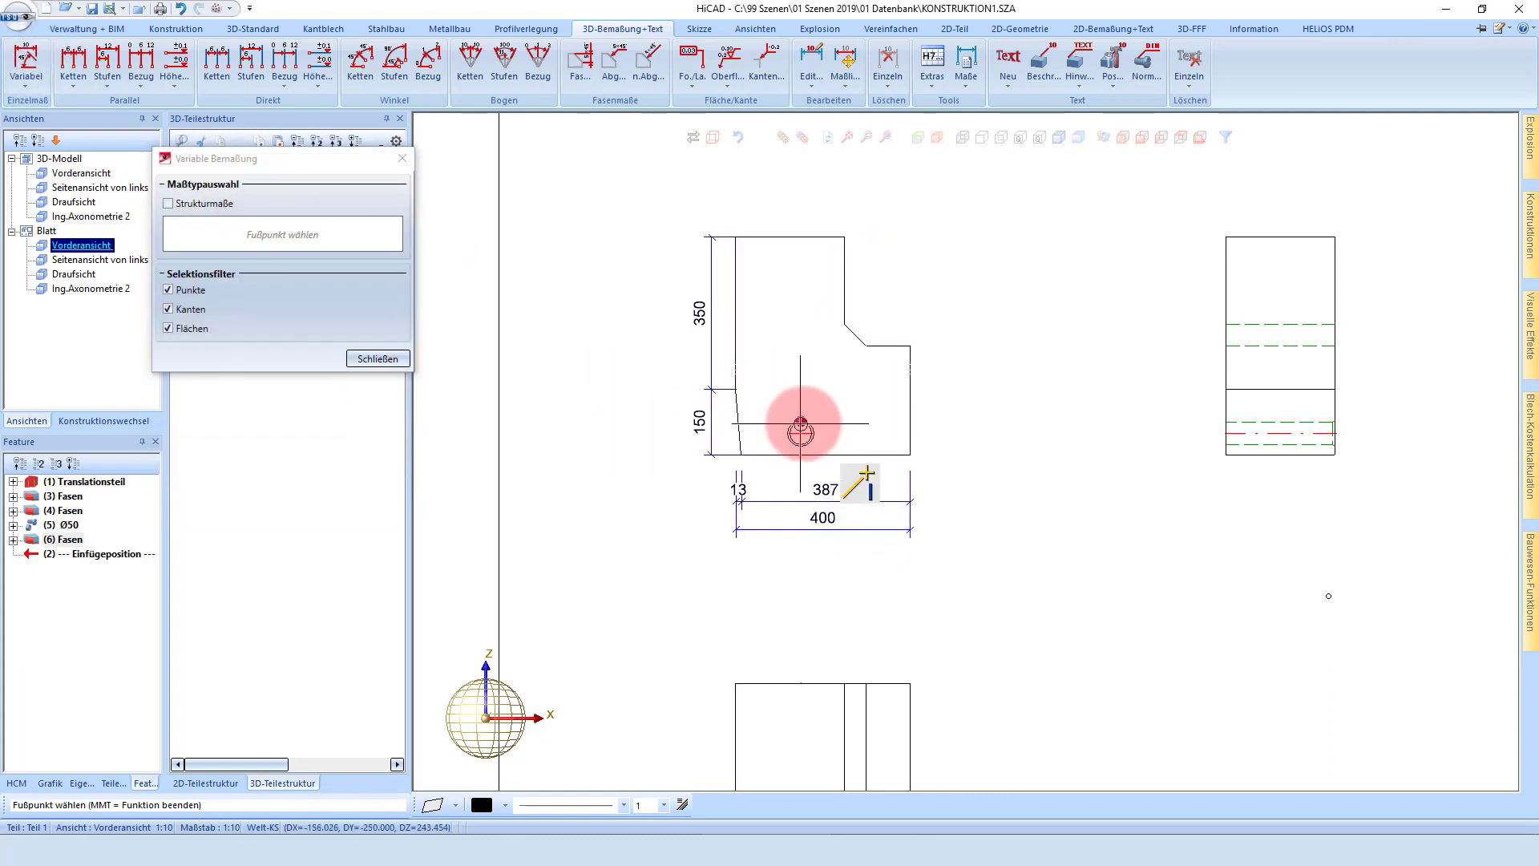
# Add a 250 height dimension along the front view's lower right edge.
pyautogui.click(868, 454)
pyautogui.click(868, 345)
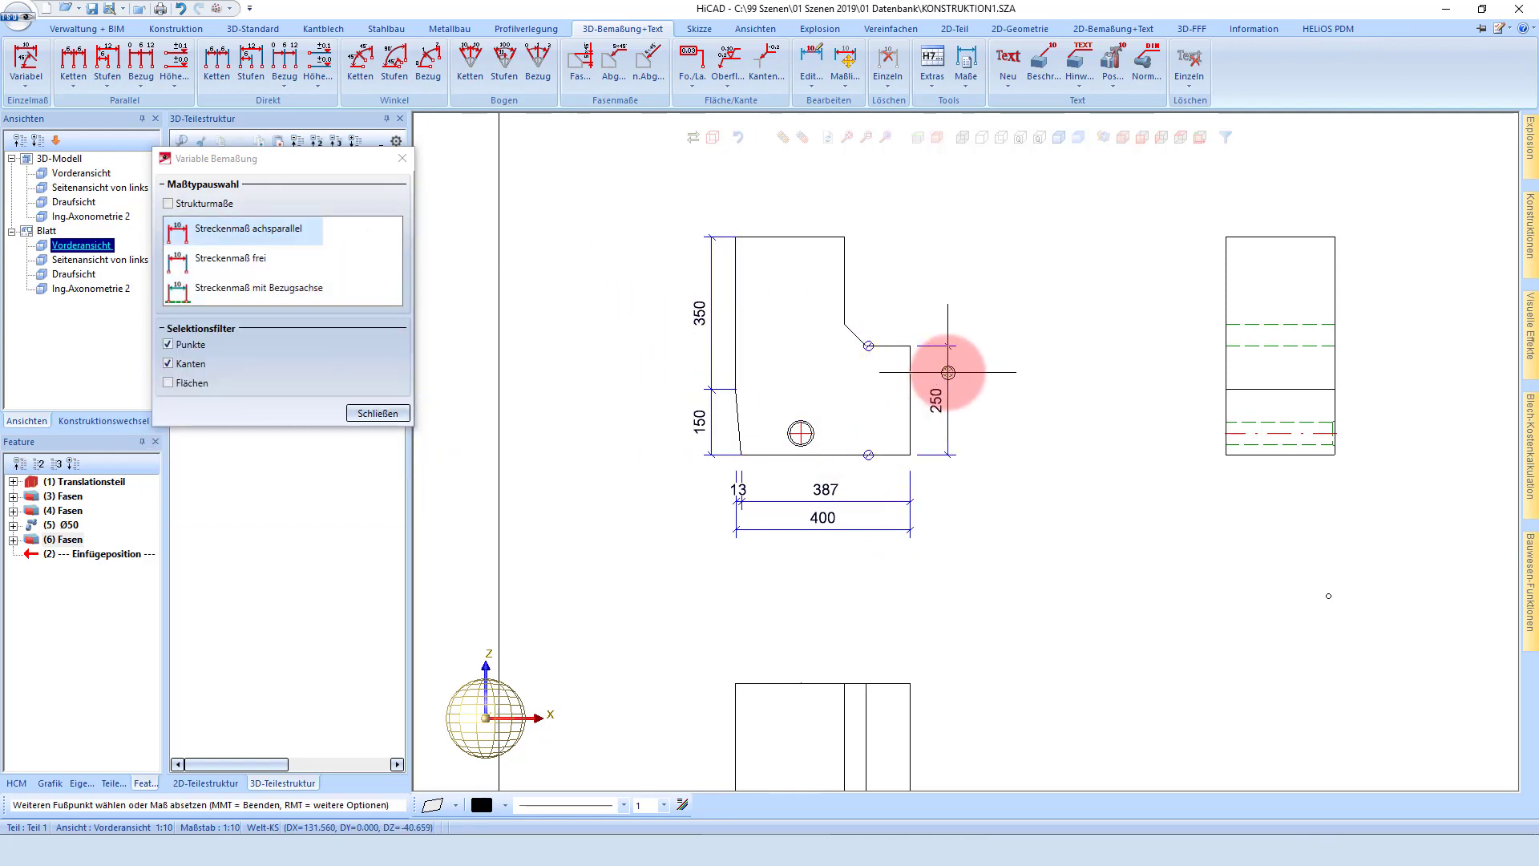
pyautogui.click(946, 372)
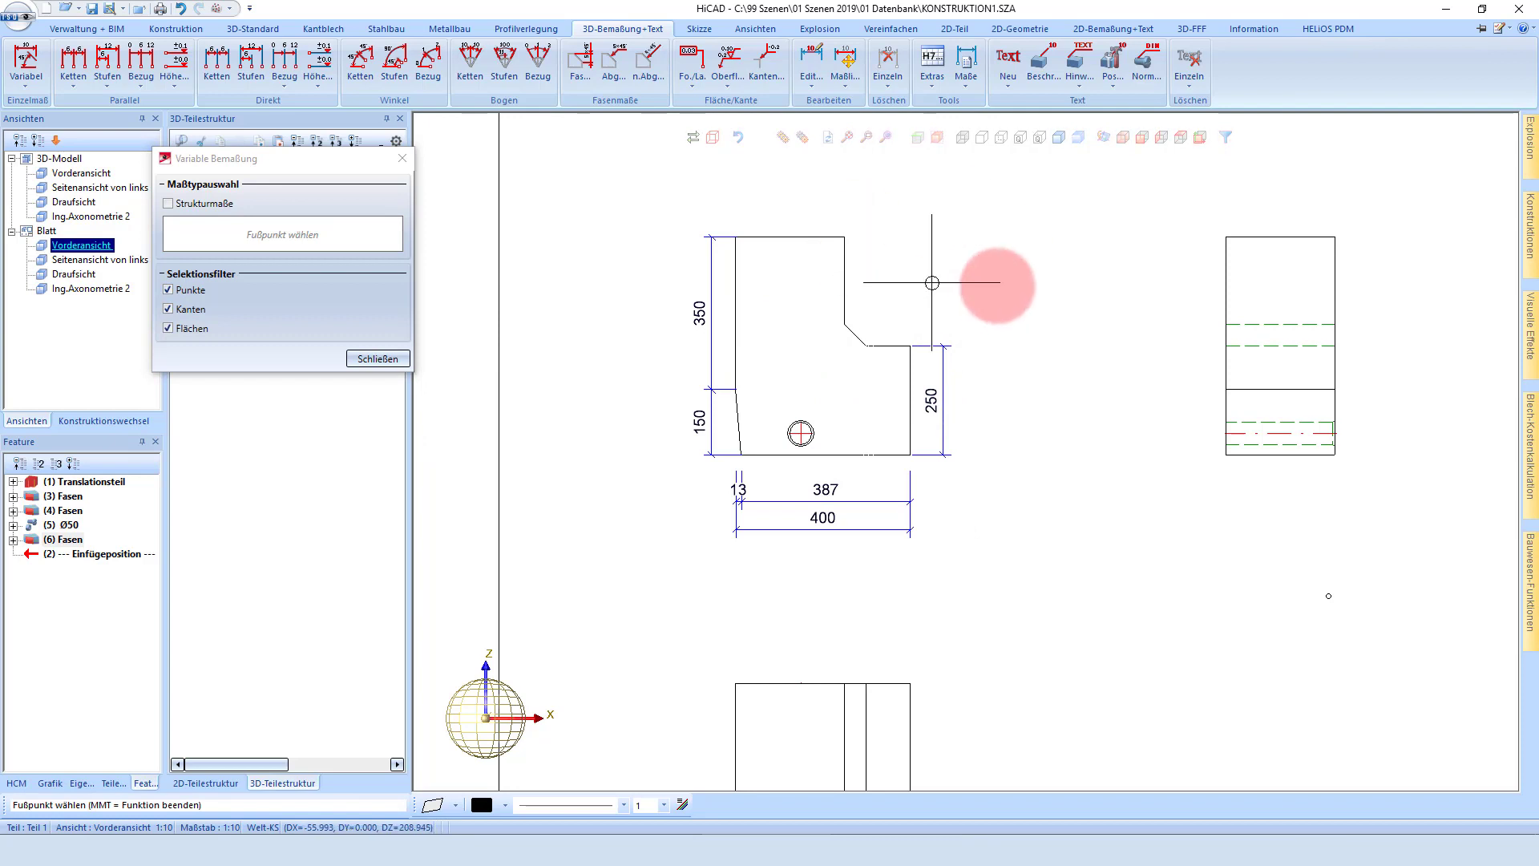
pyautogui.middleClick(983, 225)
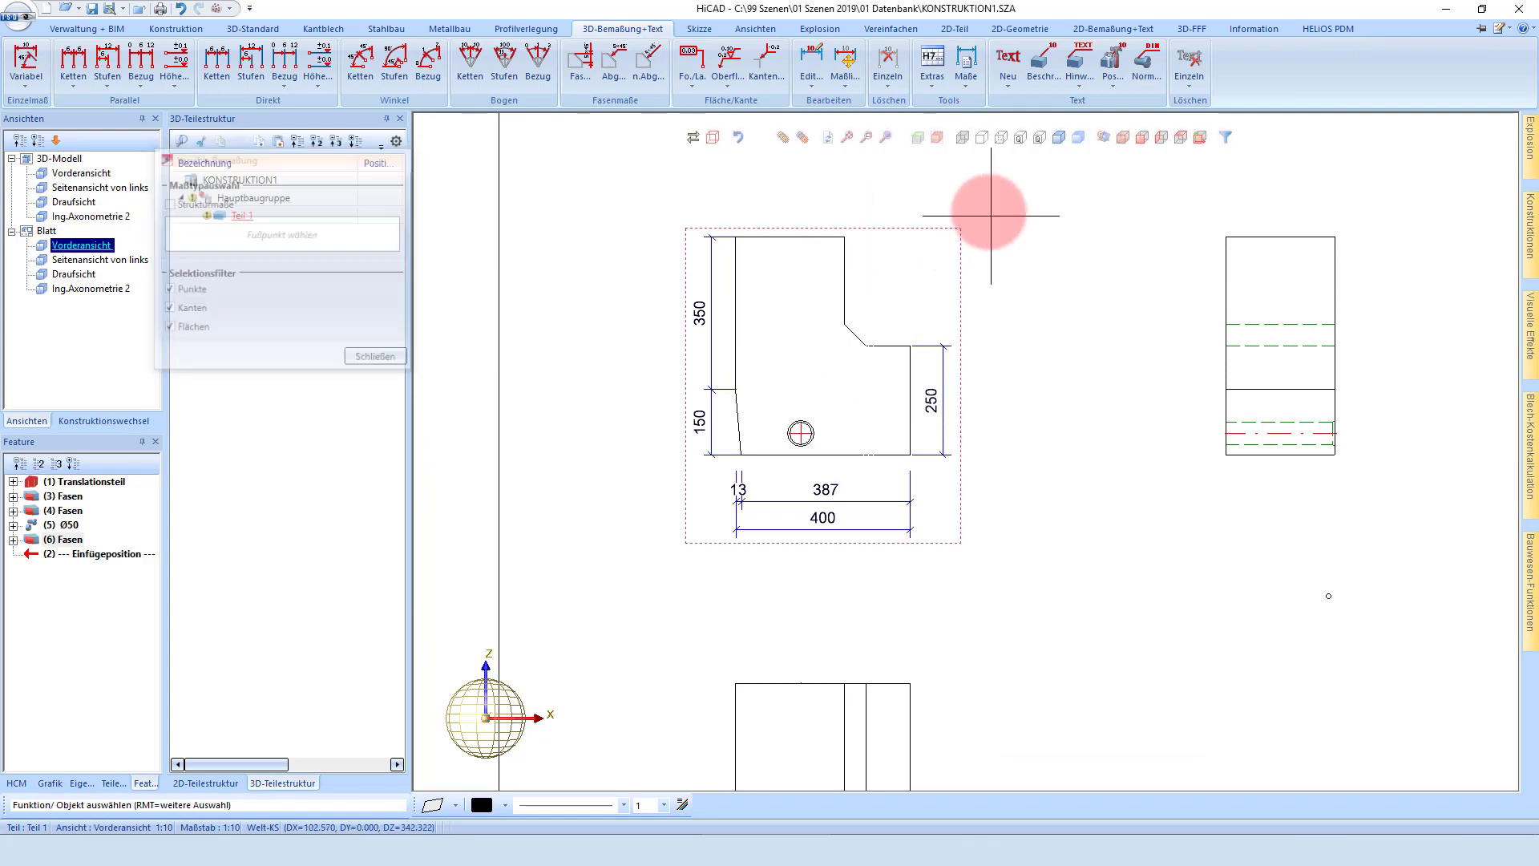
# Extend the right 250 dimension to the top edge as a Kettenmaß, adding a second 250.
pyautogui.rightClick(926, 346)
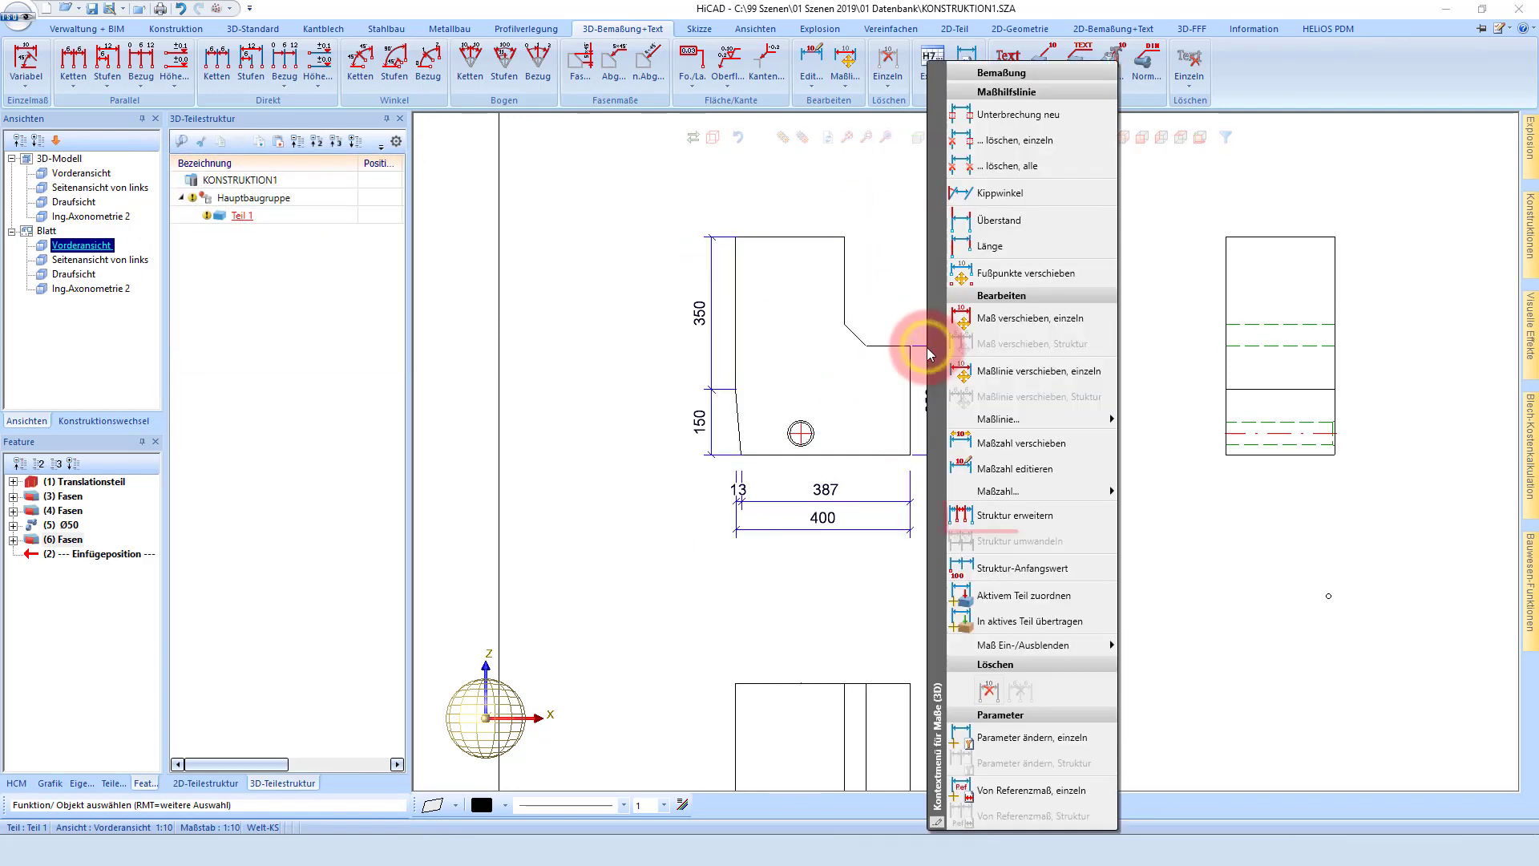
pyautogui.click(1033, 522)
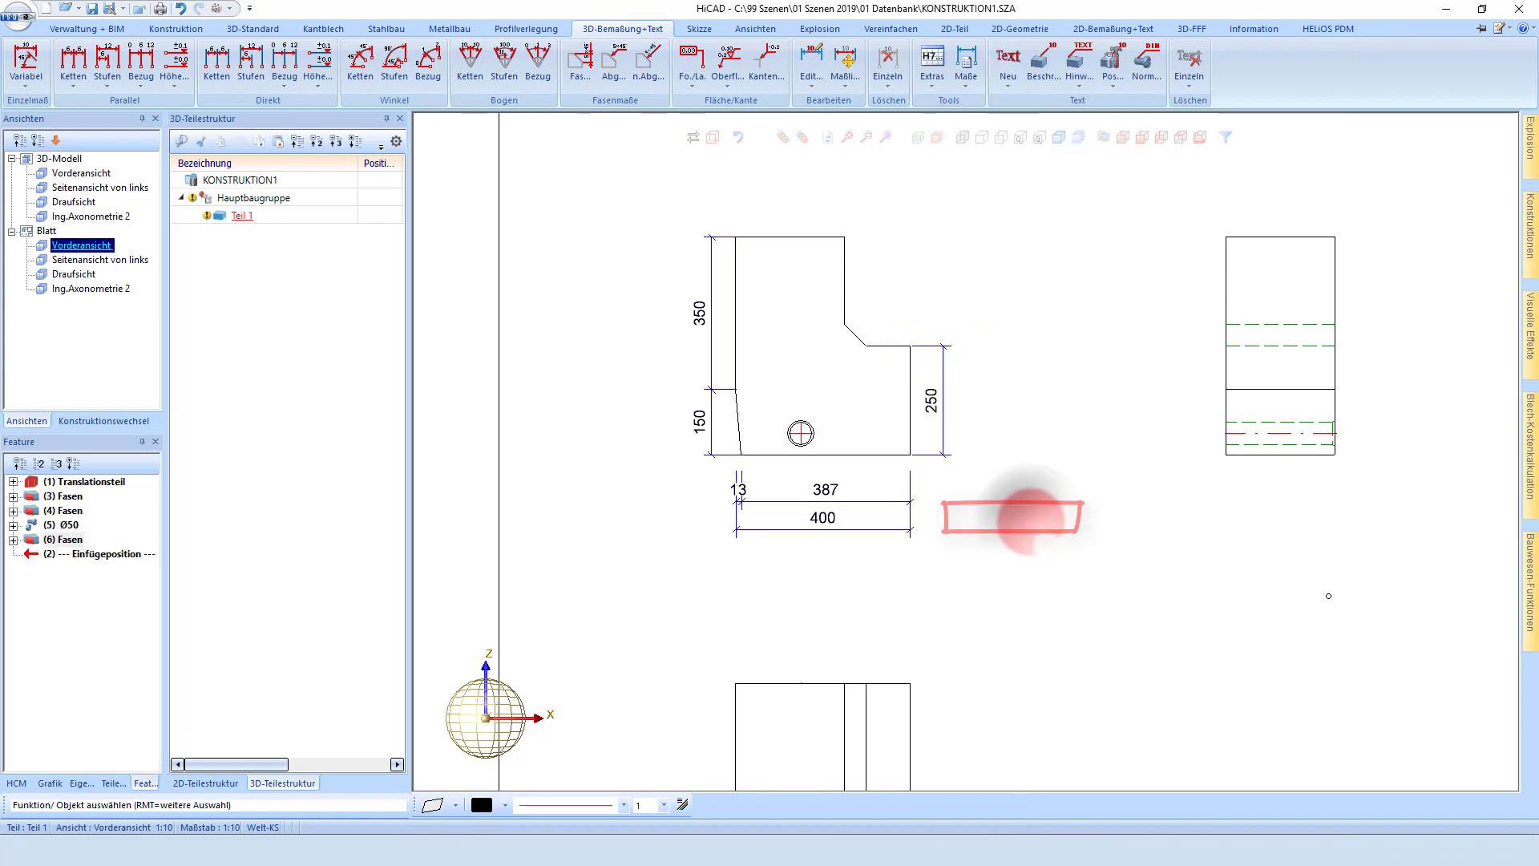
pyautogui.click(842, 235)
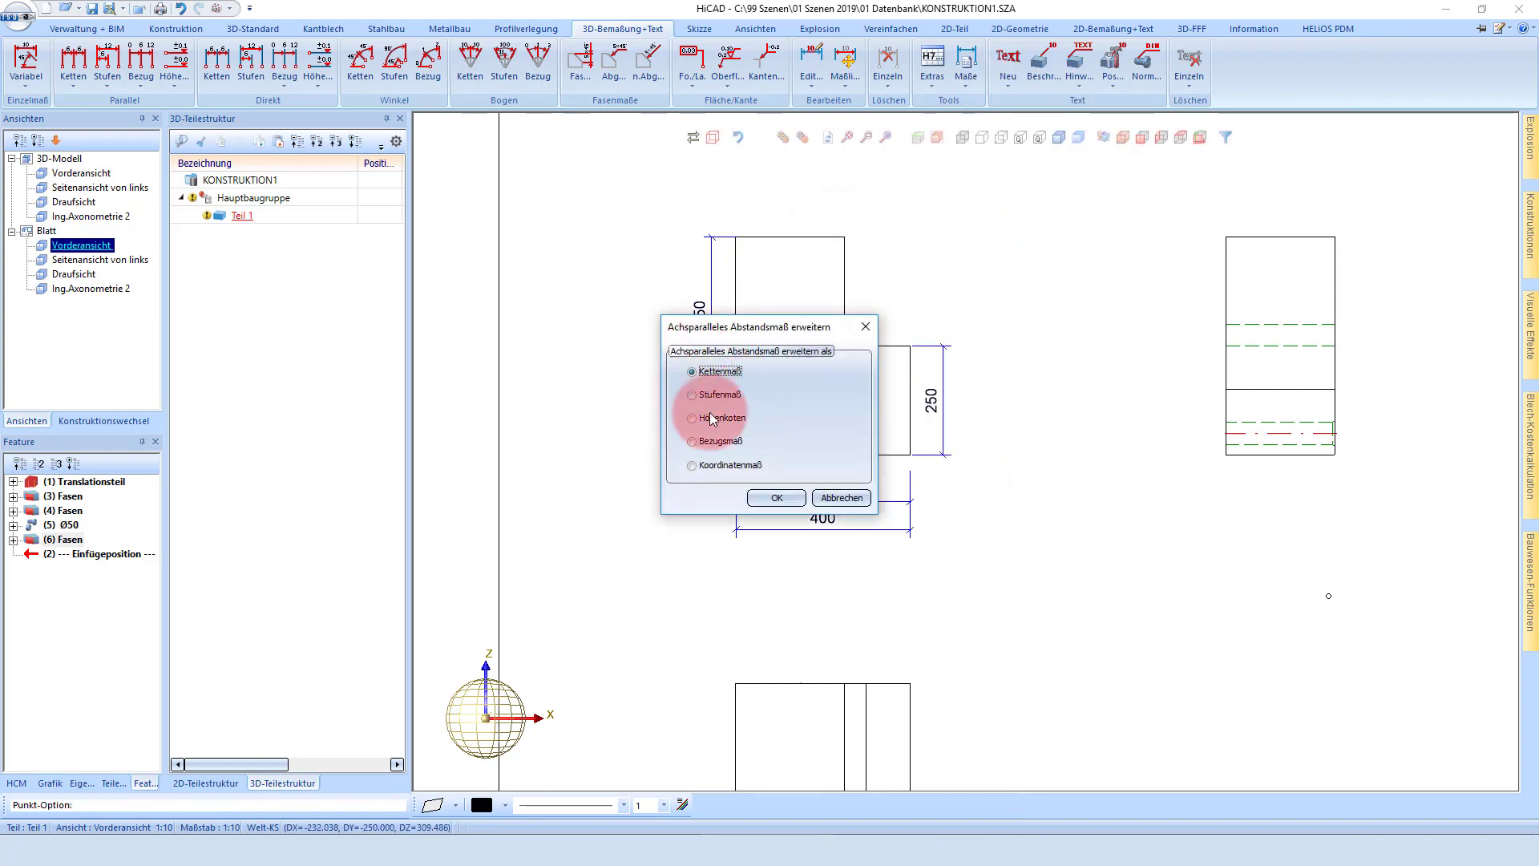
pyautogui.click(777, 497)
pyautogui.click(858, 192)
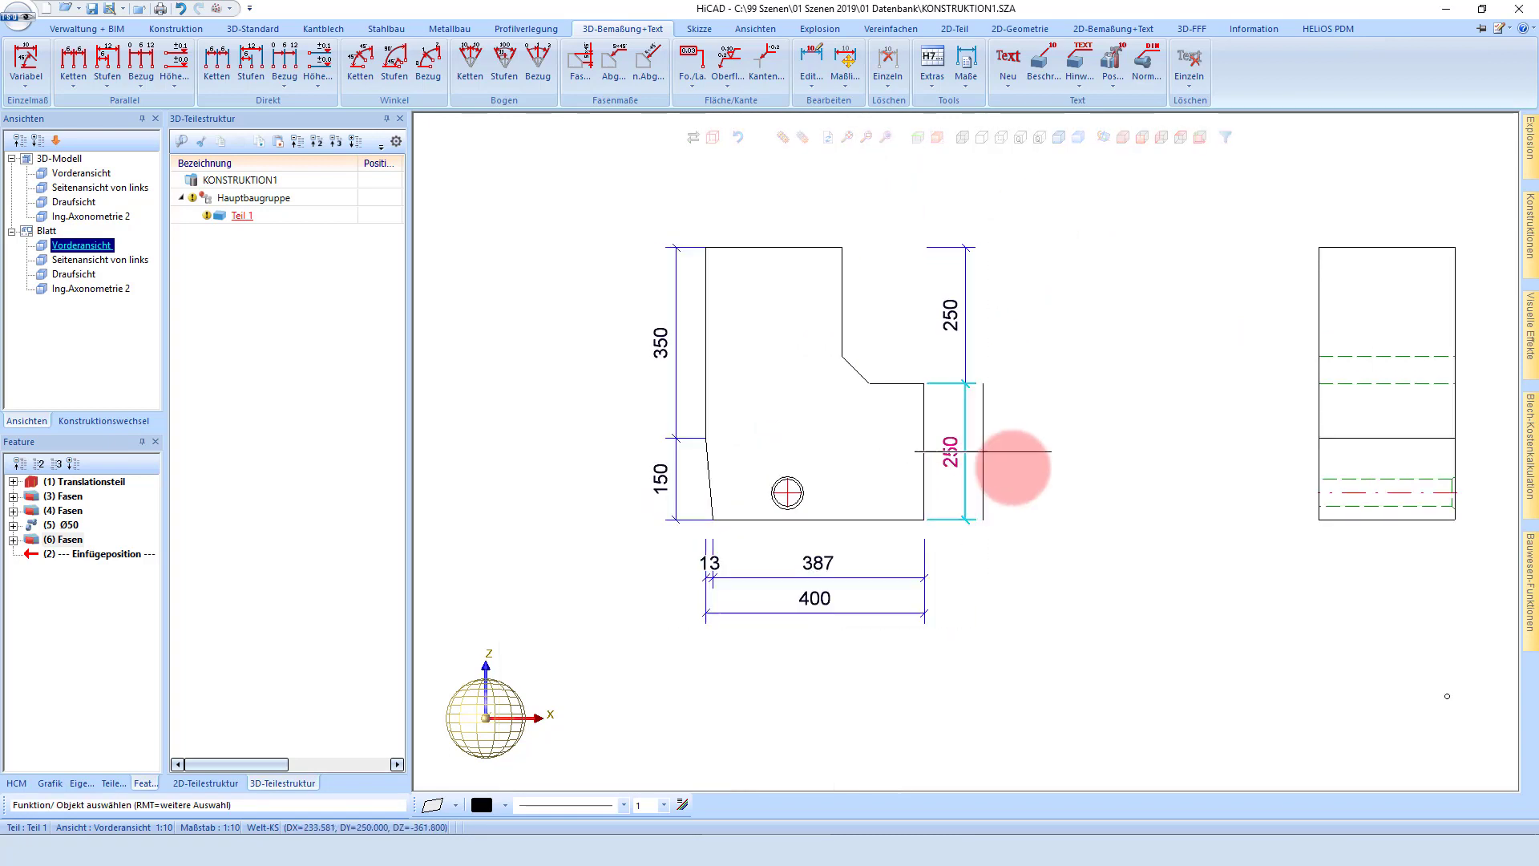
pyautogui.click(607, 74)
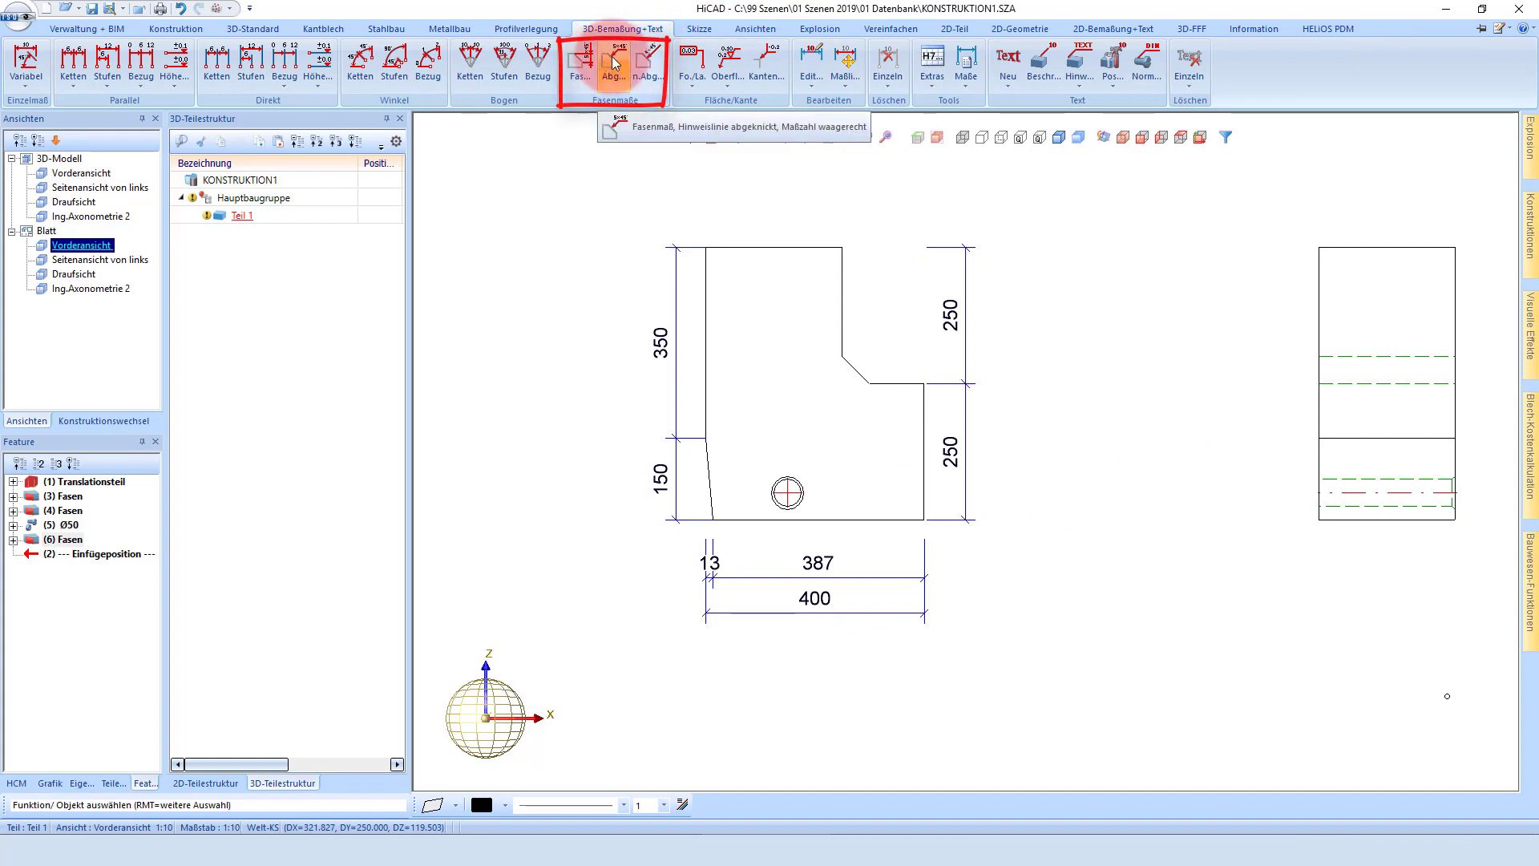
# Label the upper 45° chamfer with a 50x45° dimension on a bent leader.
pyautogui.click(853, 369)
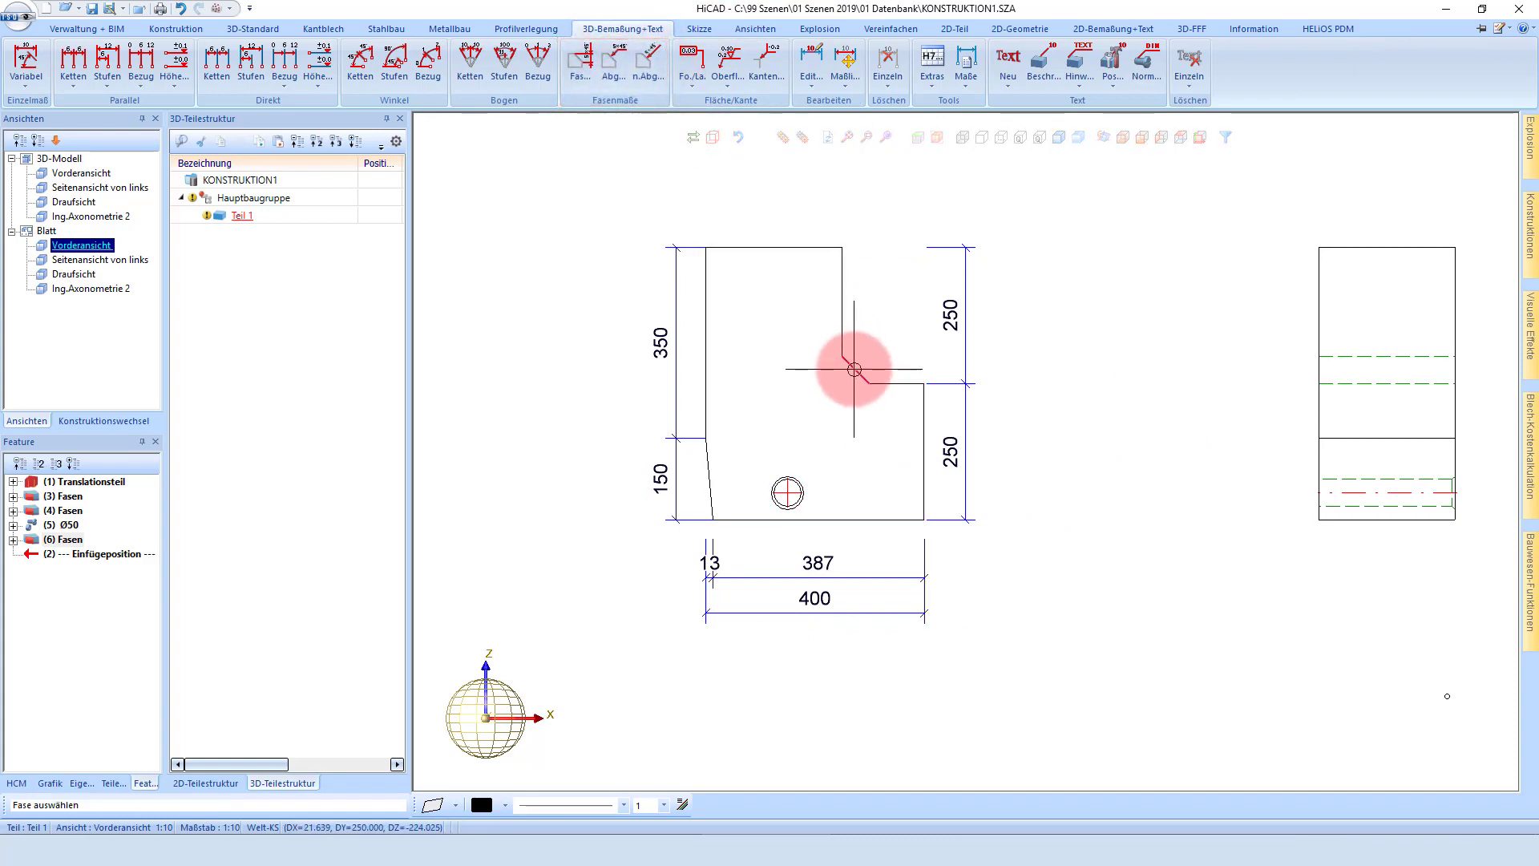
pyautogui.moveTo(854, 369); pyautogui.dragTo(949, 249)
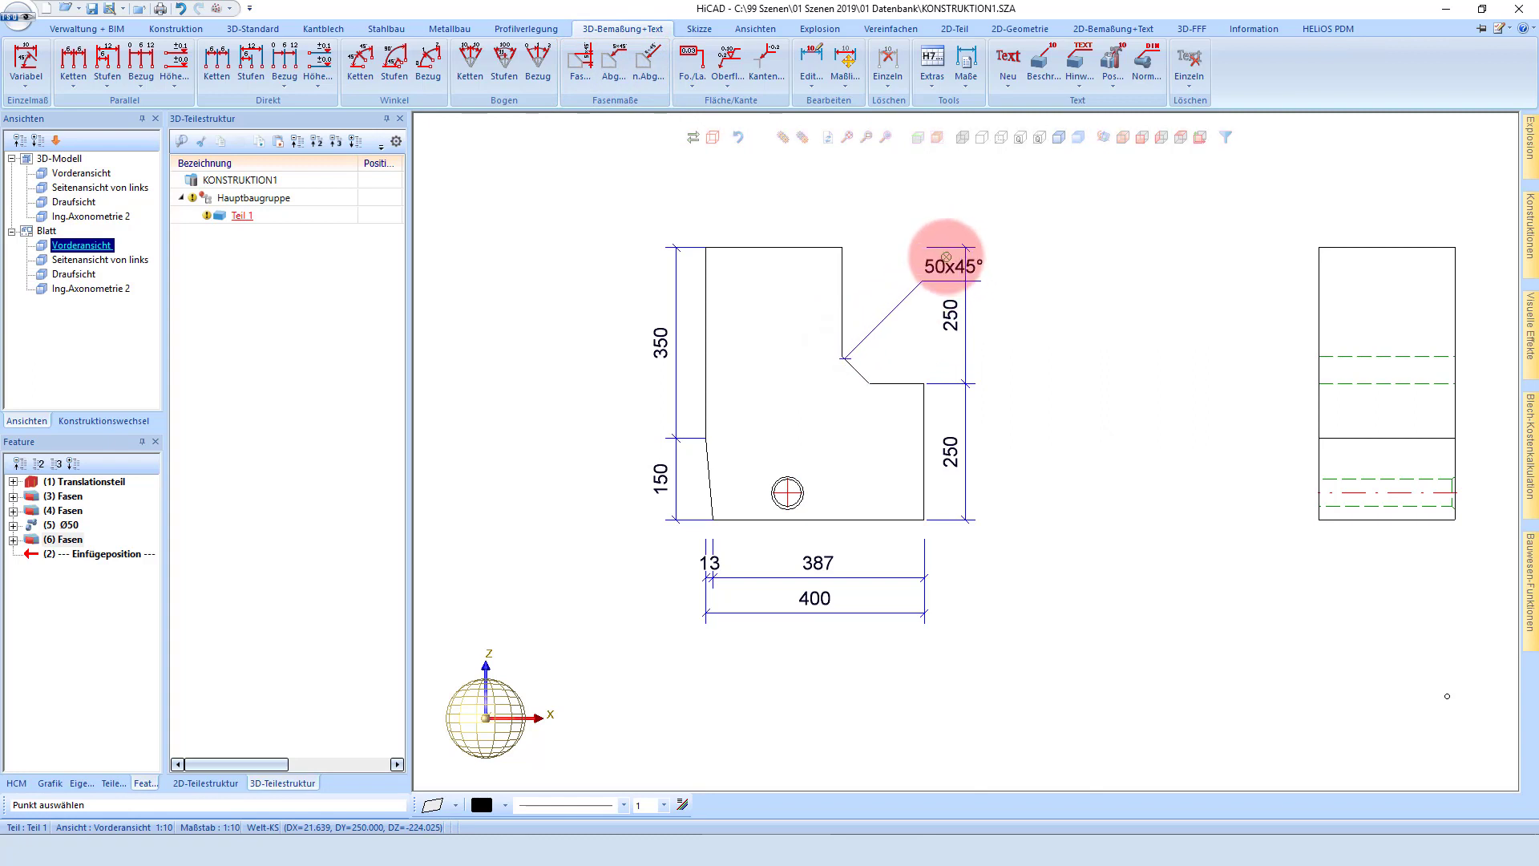
pyautogui.click(945, 269)
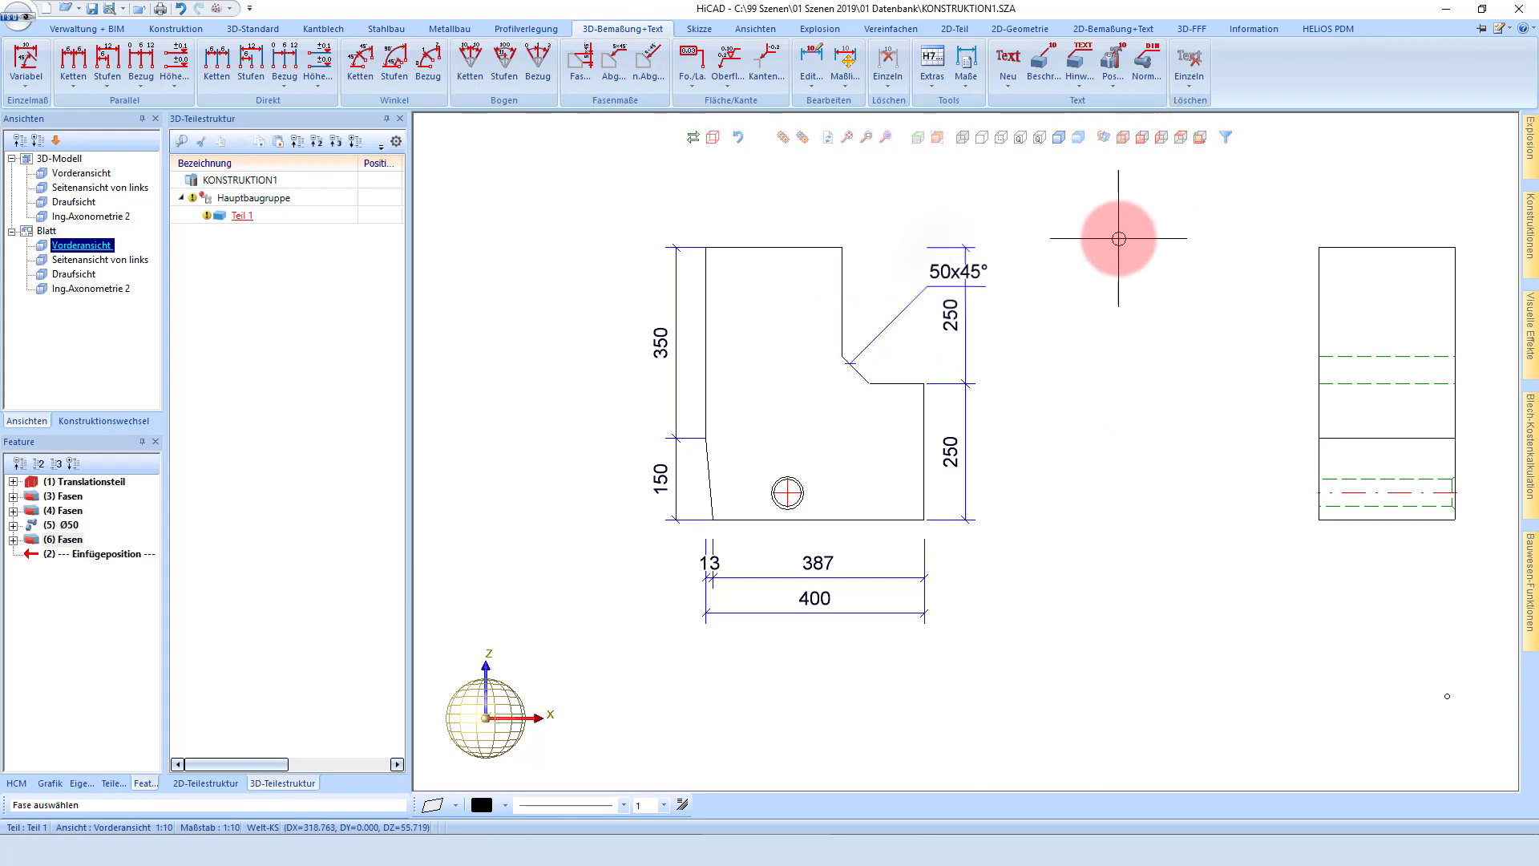
# Add a 50 x45° chamfer dimension with dimension lines below the upper chamfer.
pyautogui.click(575, 68)
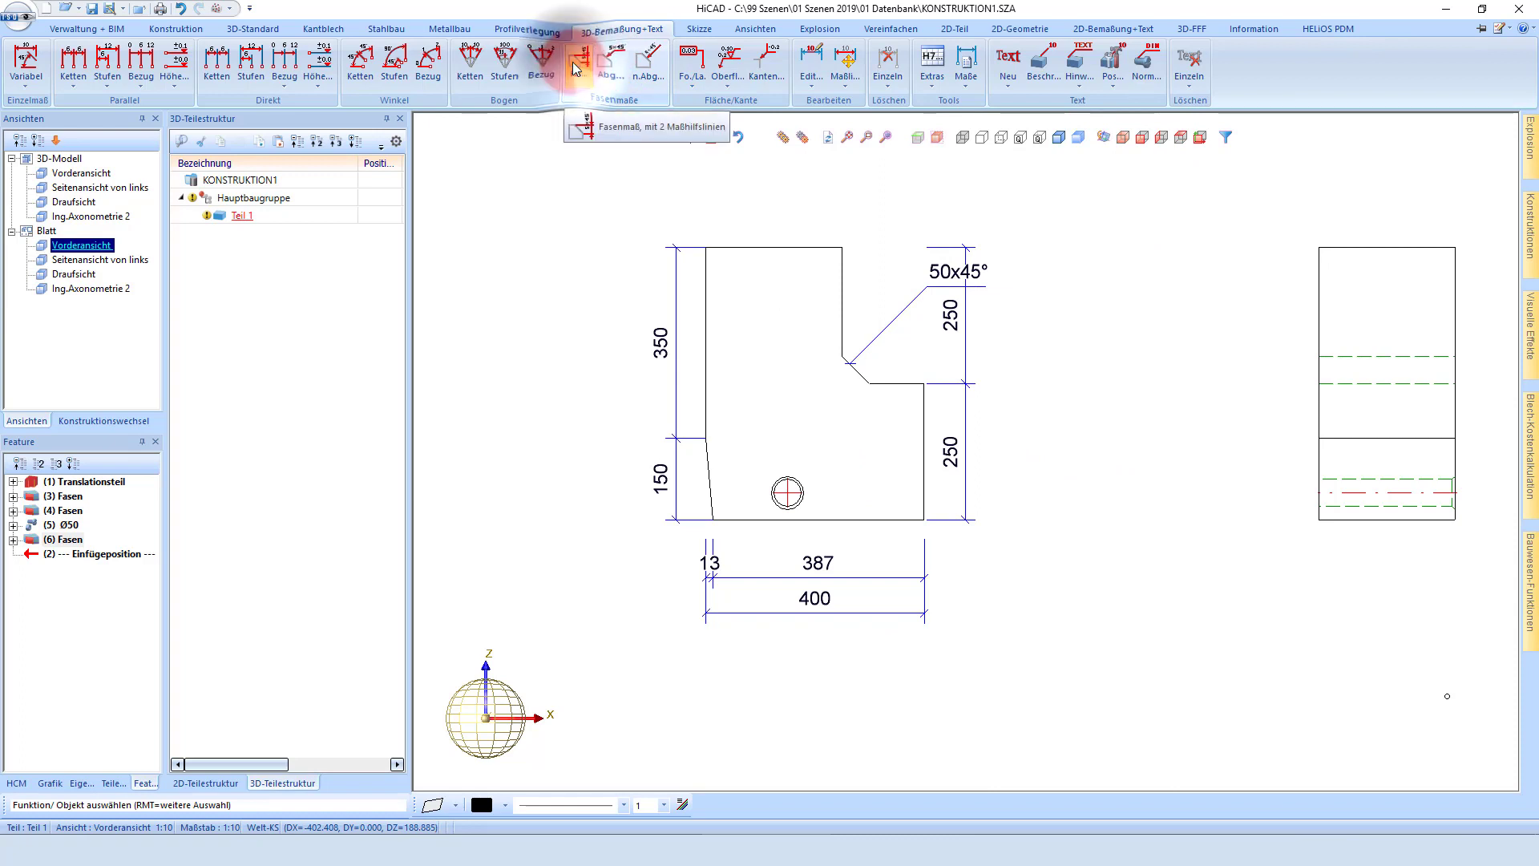
pyautogui.click(713, 492)
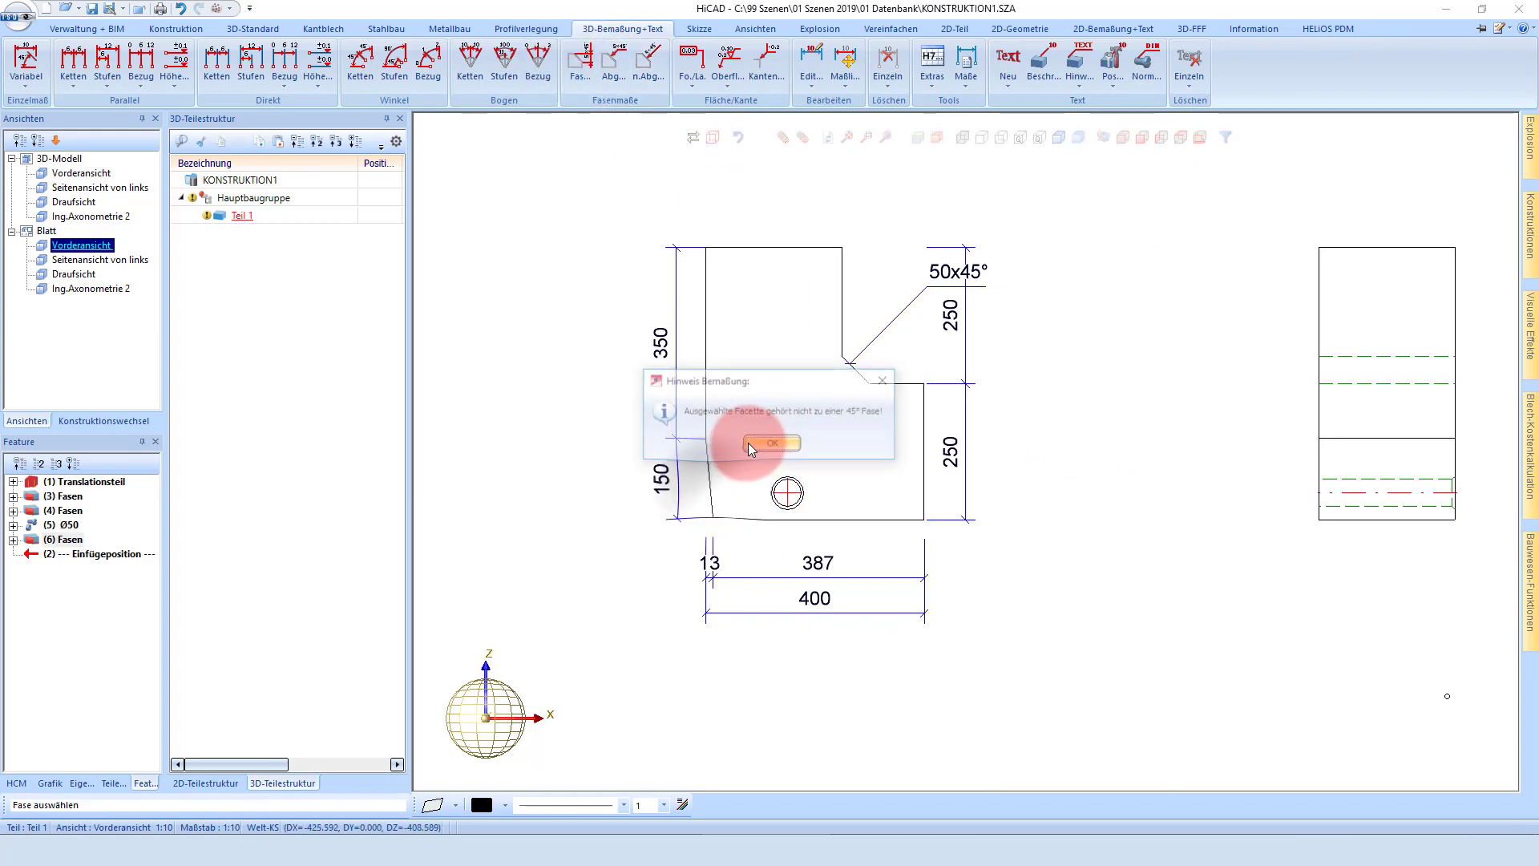
pyautogui.click(763, 437)
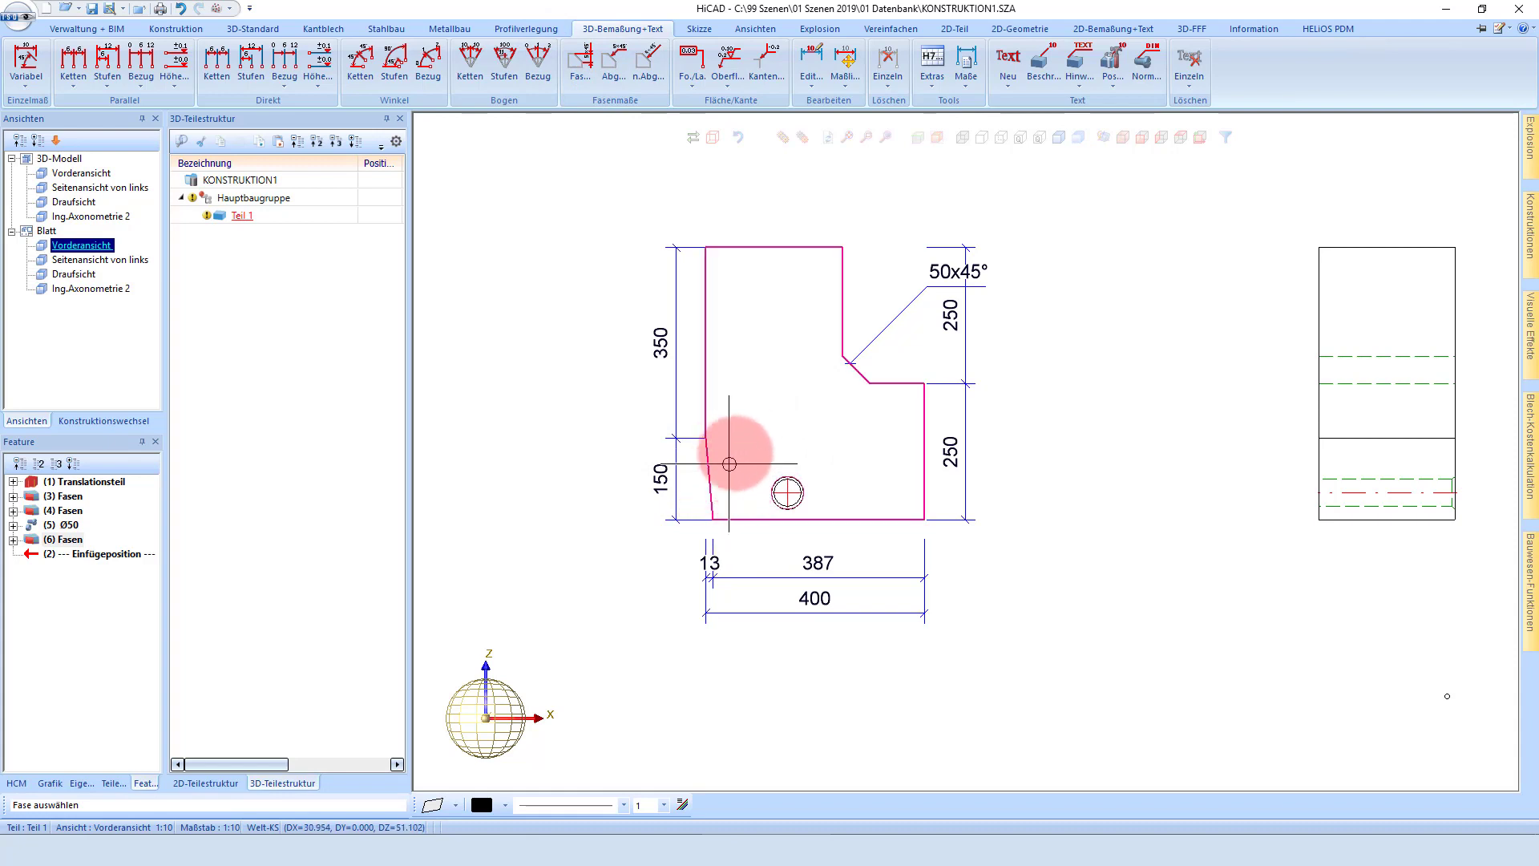
pyautogui.click(853, 374)
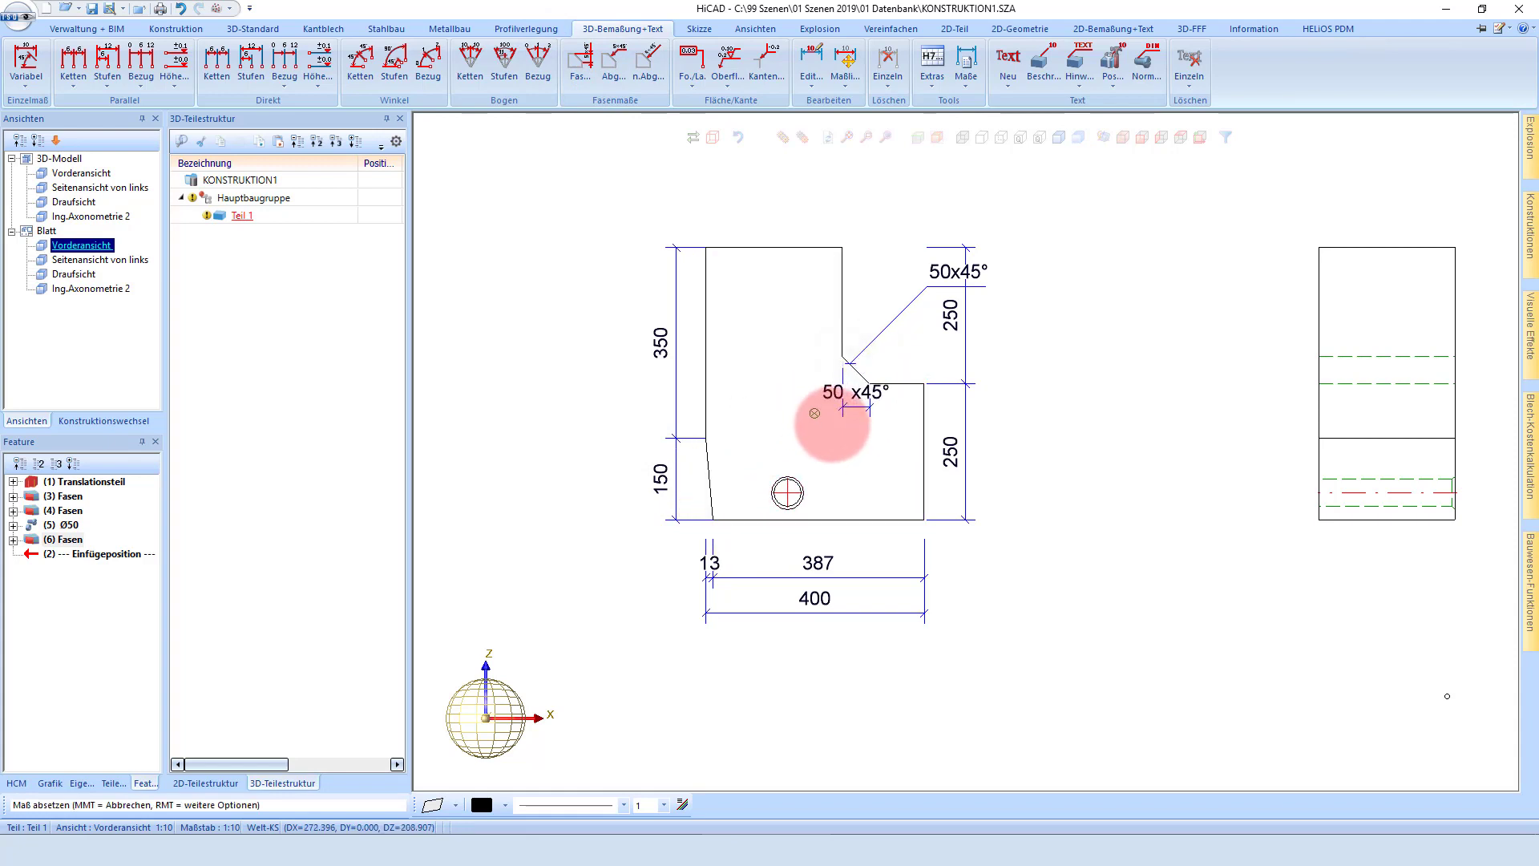
pyautogui.click(866, 429)
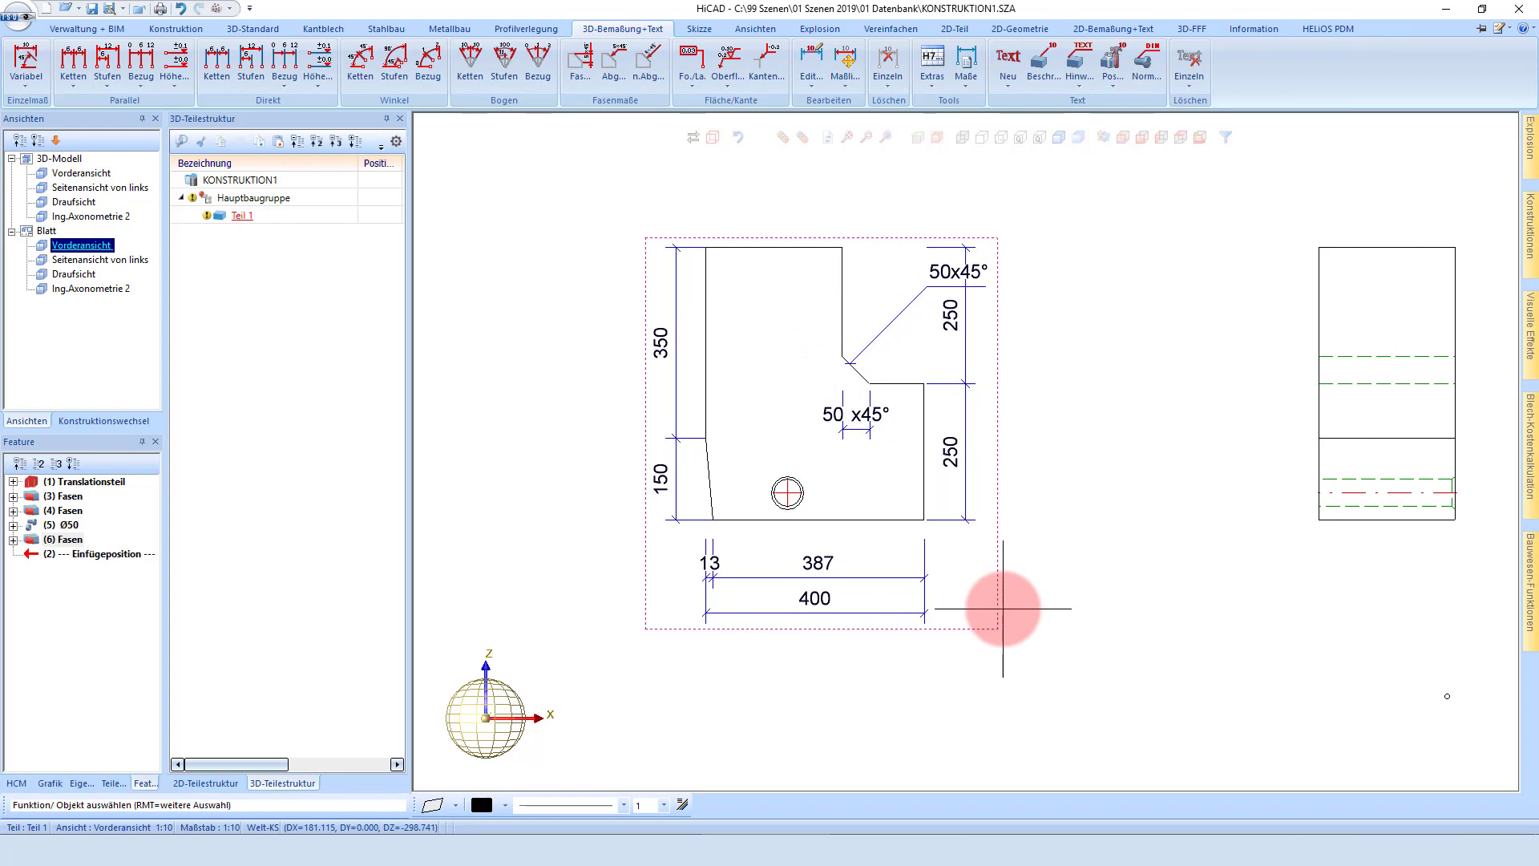
# Start a new section view (Schnittansicht neu) of the side view.
pyautogui.scroll(-2, 756, 378)
pyautogui.scroll(-1, 842, 378)
pyautogui.scroll(1, 842, 378)
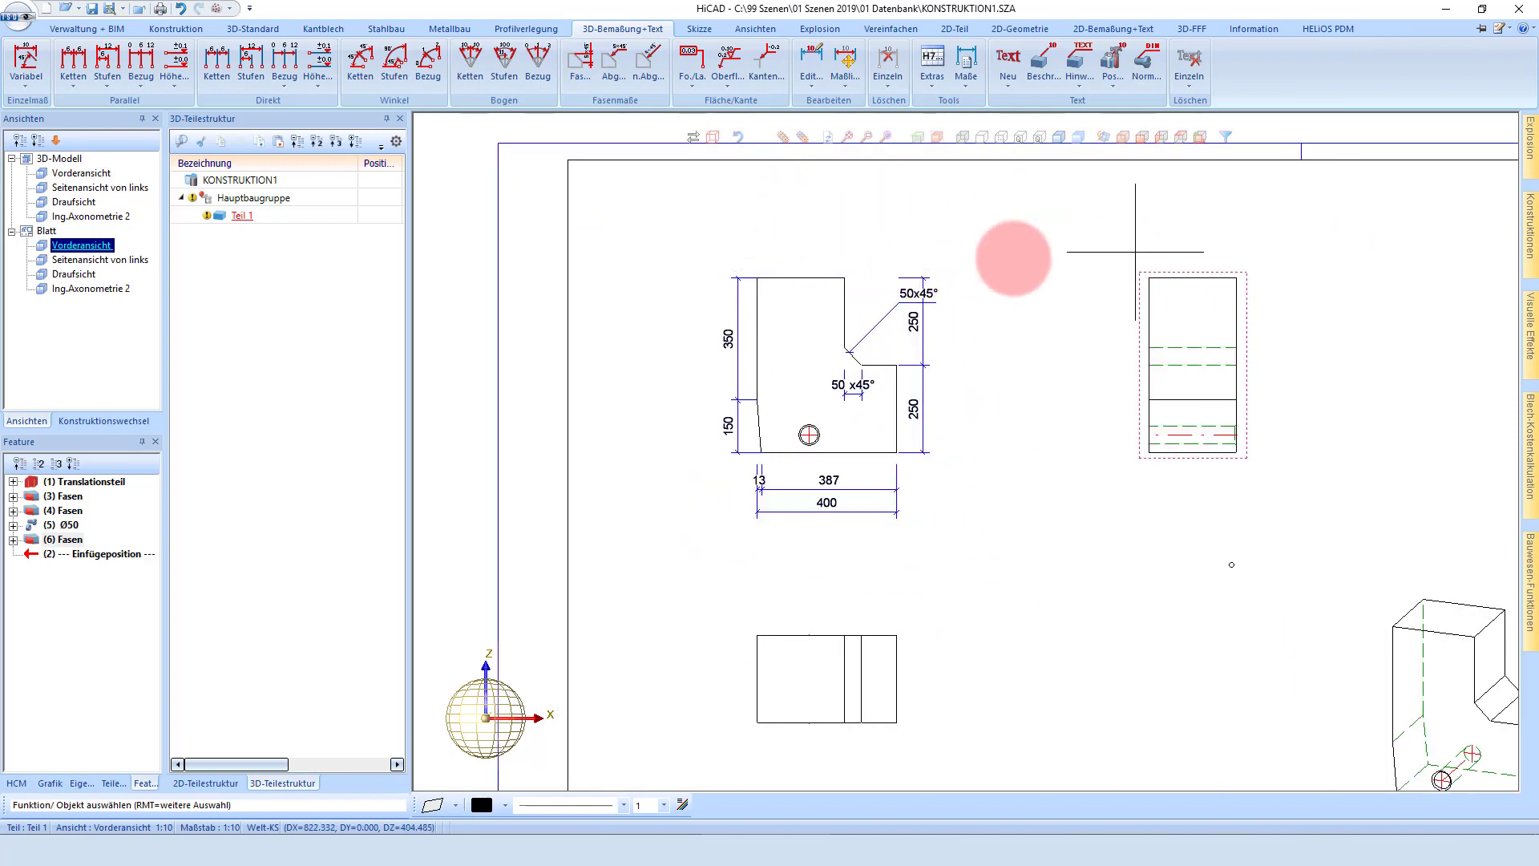
pyautogui.scroll(-2, 1013, 258)
pyautogui.scroll(2, 1007, 286)
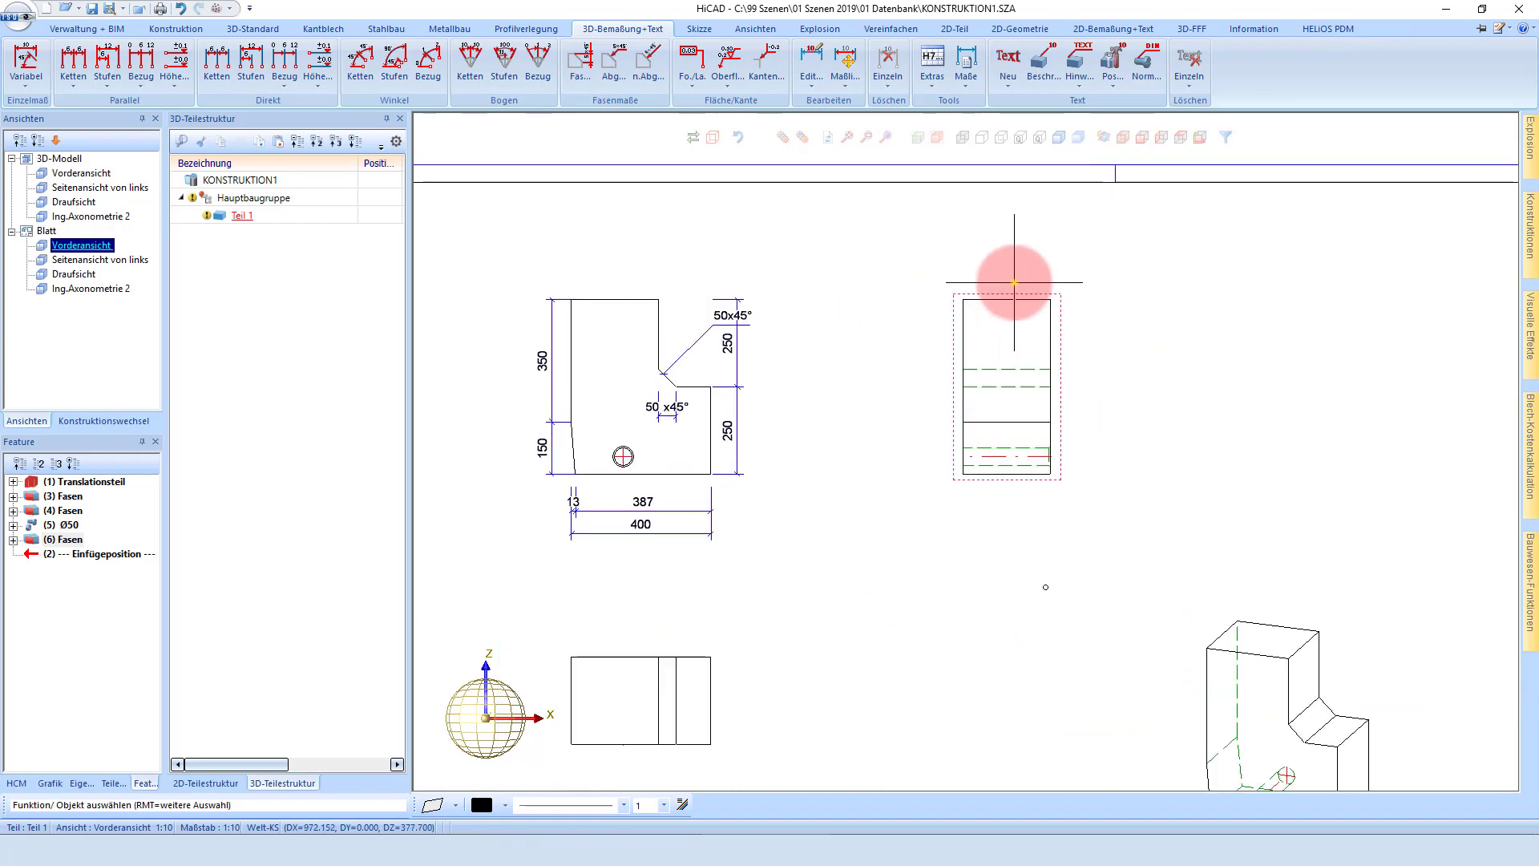
pyautogui.rightClick(1014, 282)
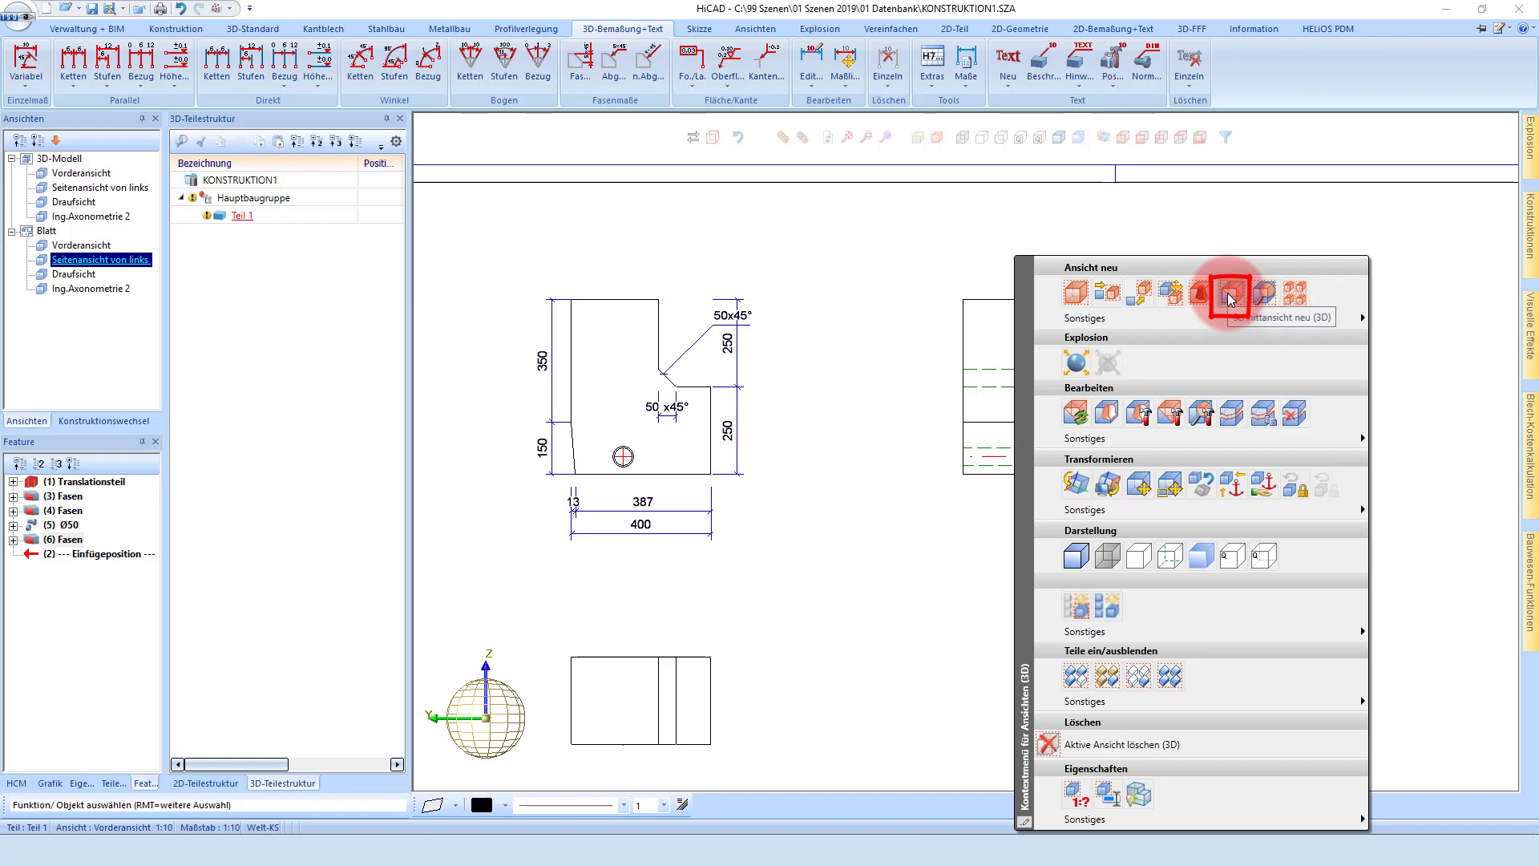
pyautogui.click(1231, 298)
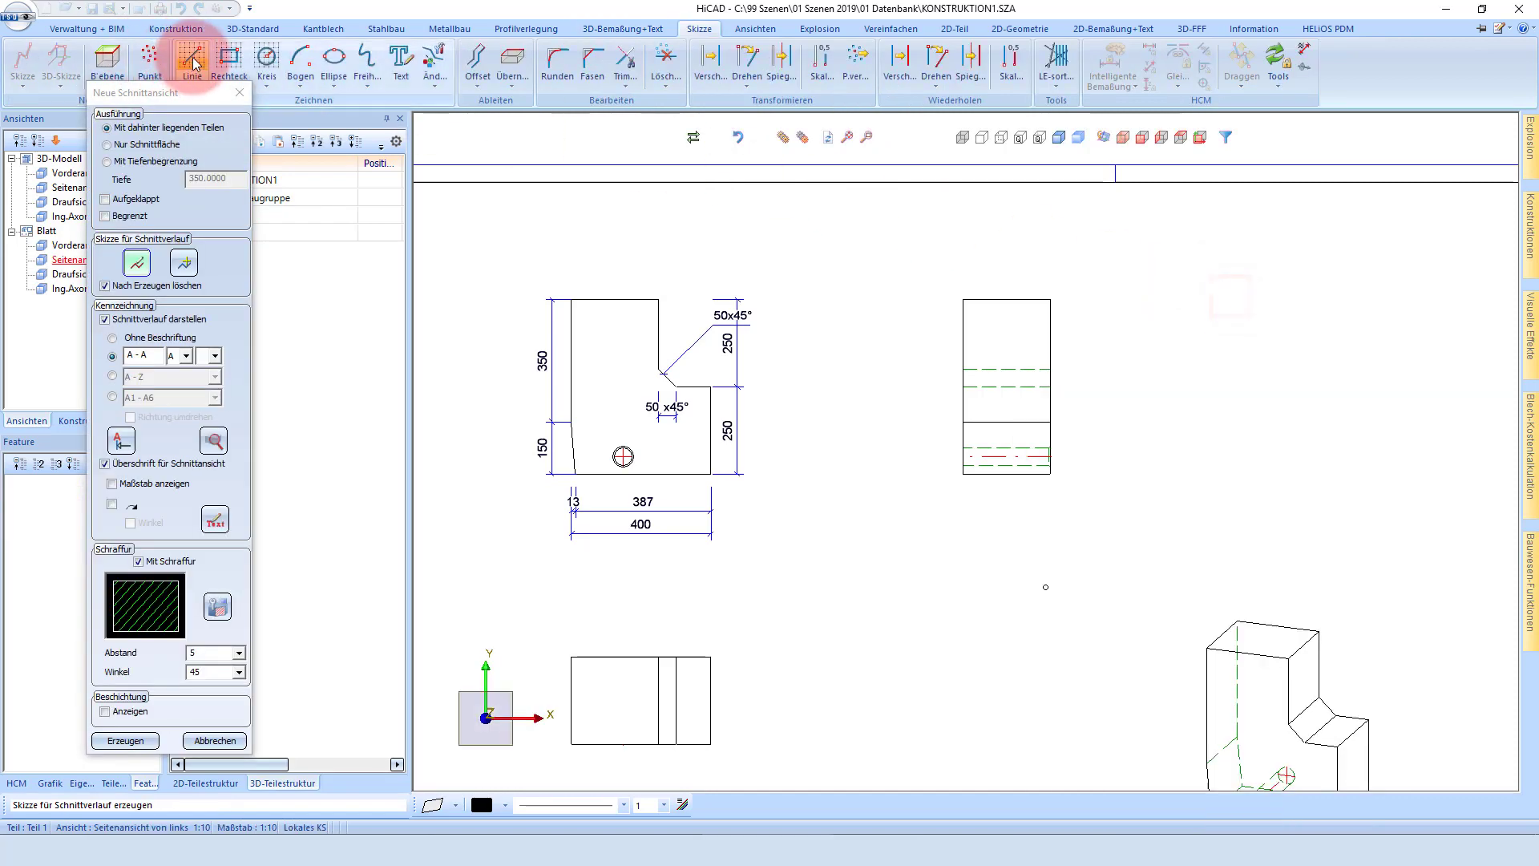
# Sketch a stepped cutting line down across the side view and confirm the section settings.
pyautogui.click(194, 62)
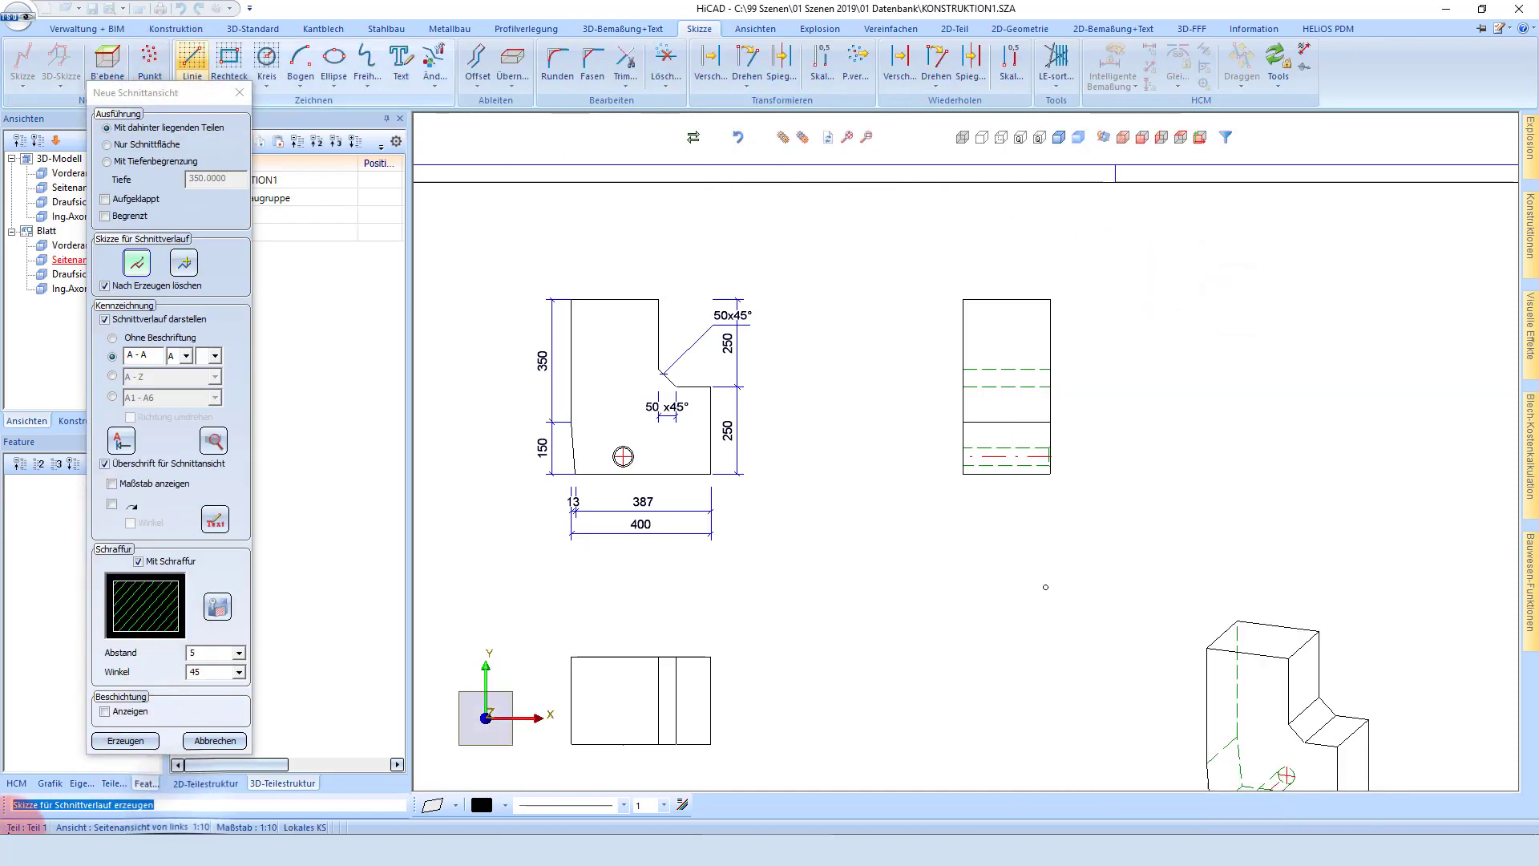
pyautogui.click(200, 56)
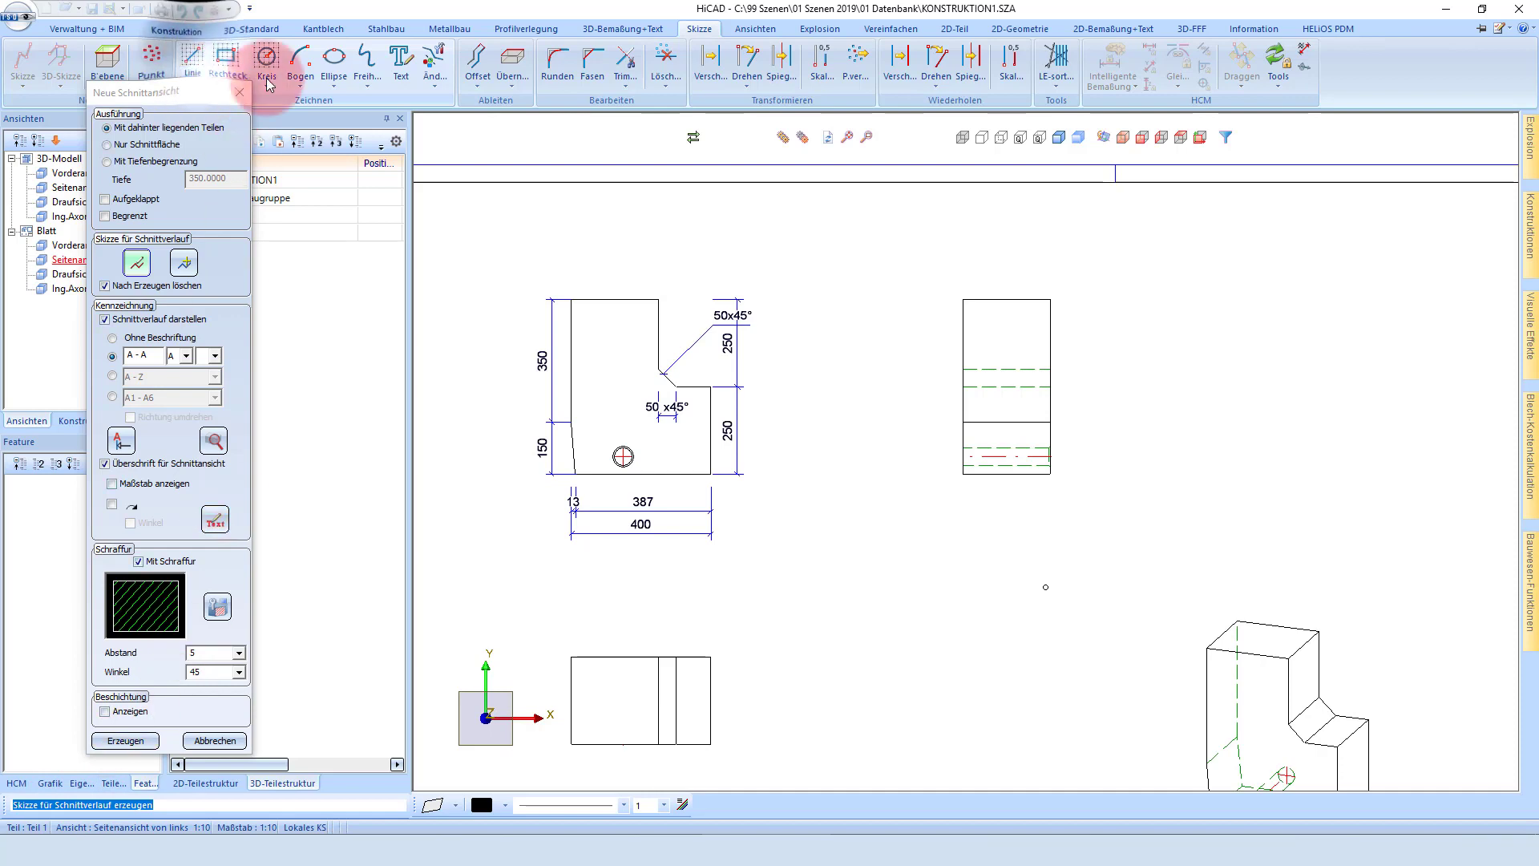
pyautogui.scroll(2, 1042, 331)
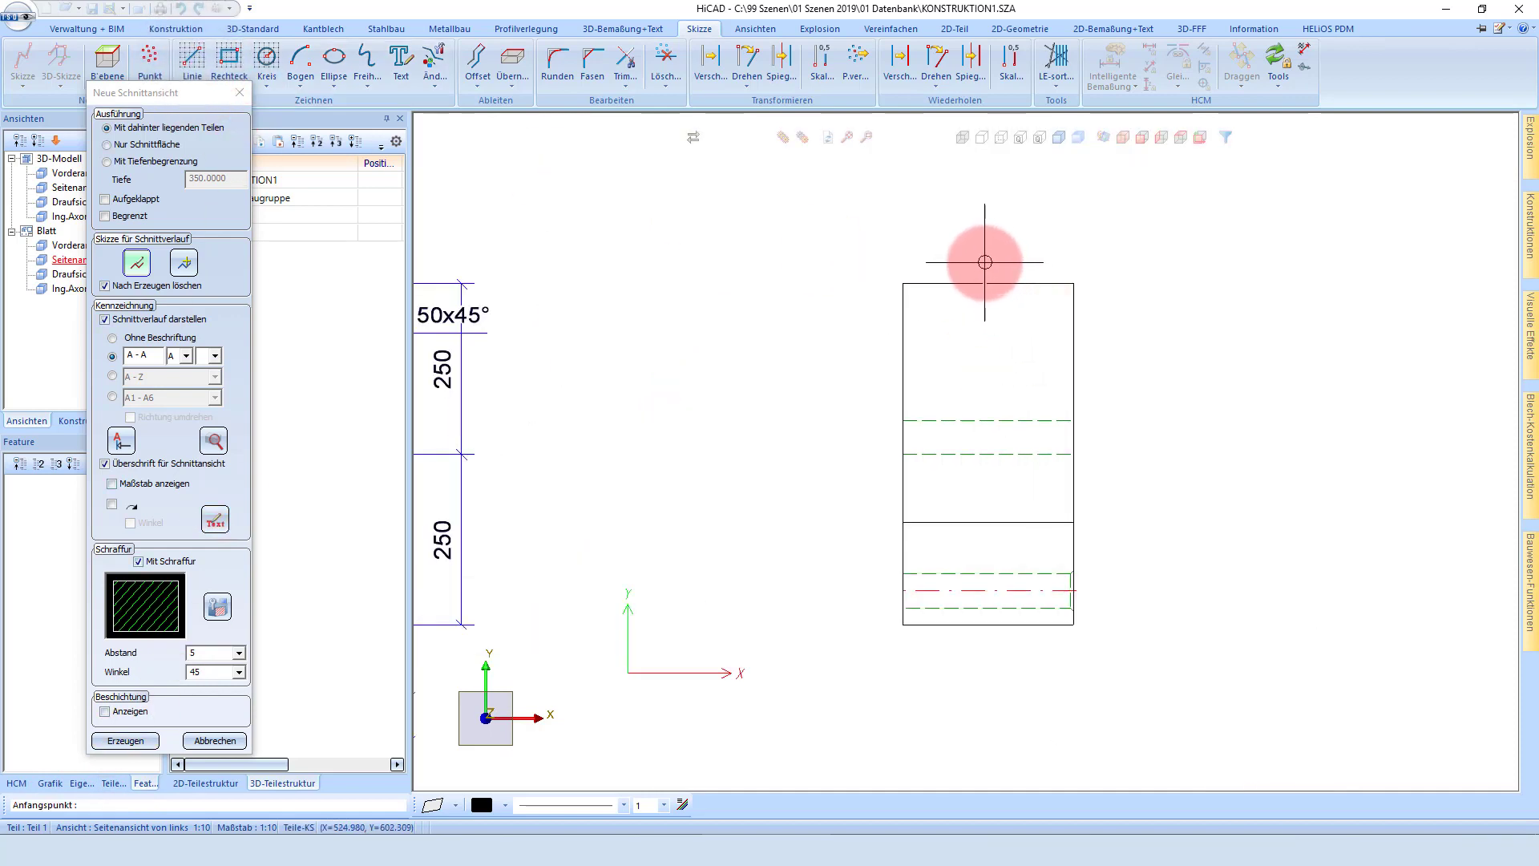
pyautogui.click(984, 262)
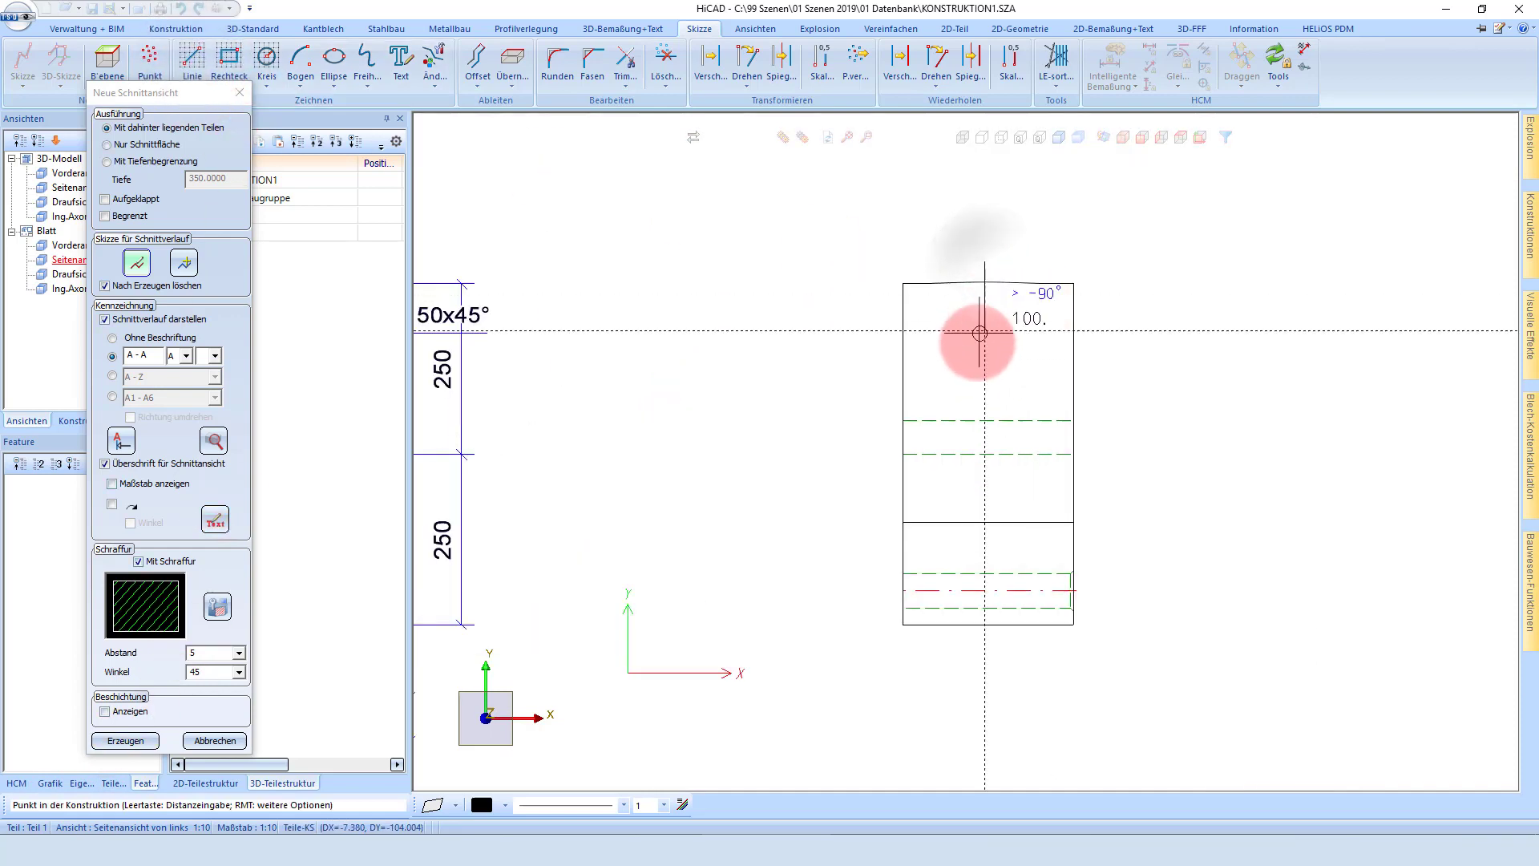
pyautogui.click(986, 396)
pyautogui.click(1051, 397)
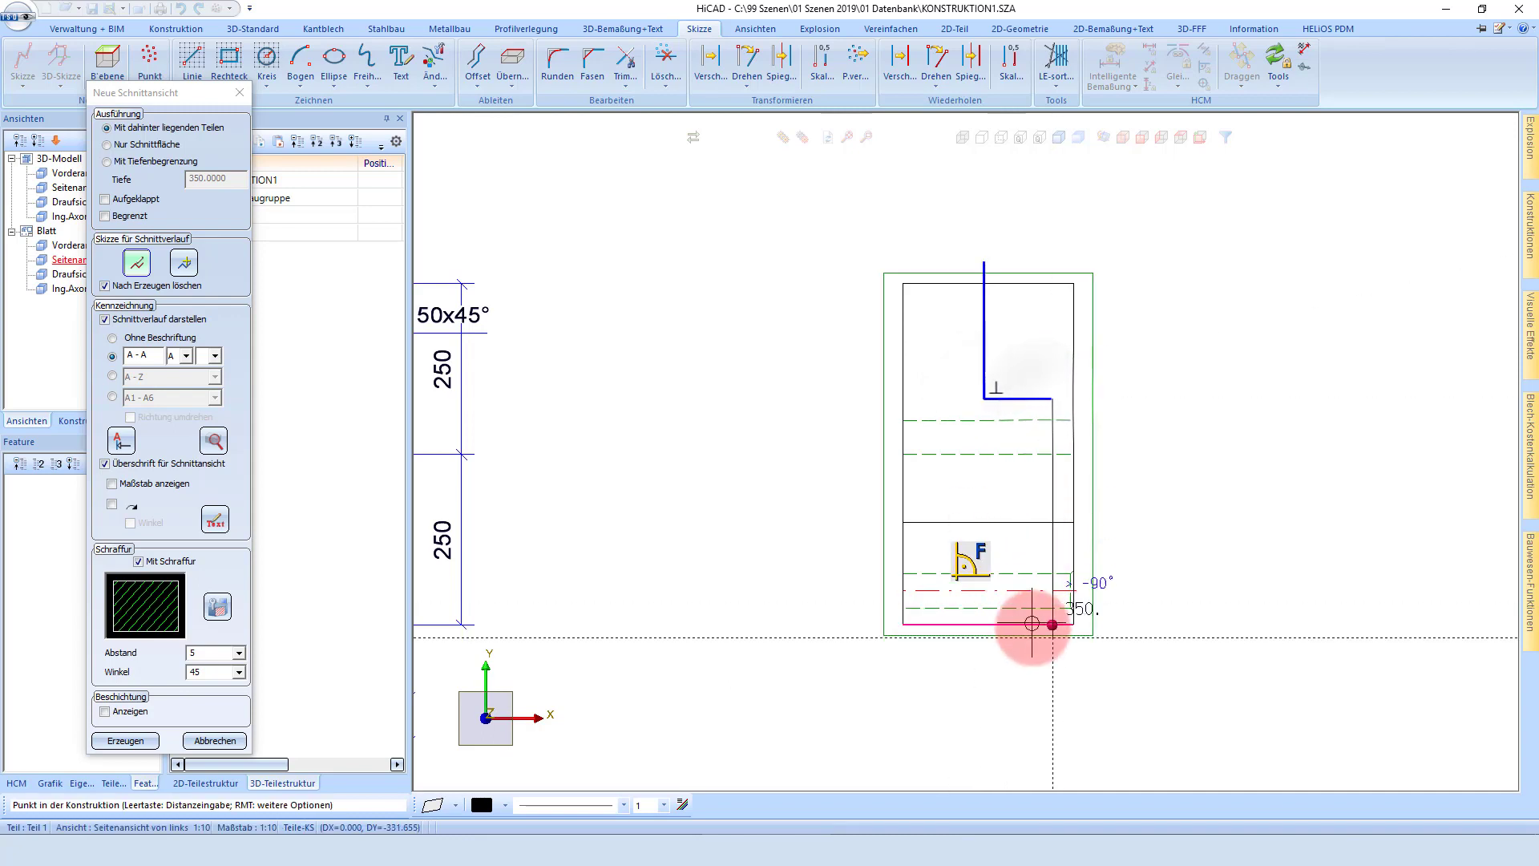
pyautogui.click(1052, 669)
pyautogui.middleClick(1021, 391)
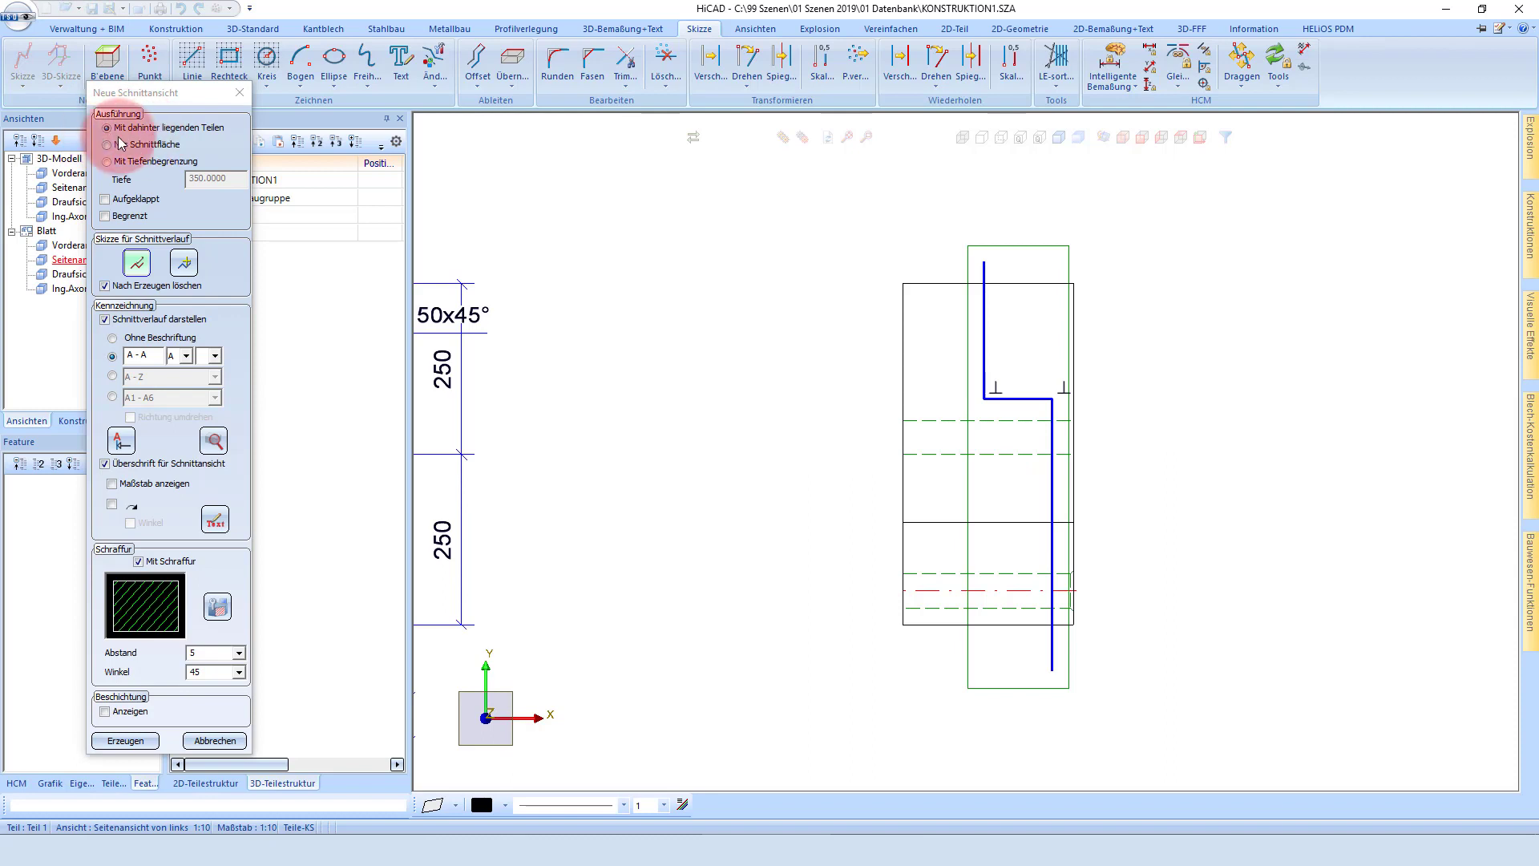
pyautogui.click(126, 741)
# Place section view A-A beside the side view and rotate it into a 3-D view.
pyautogui.scroll(-2, 725, 584)
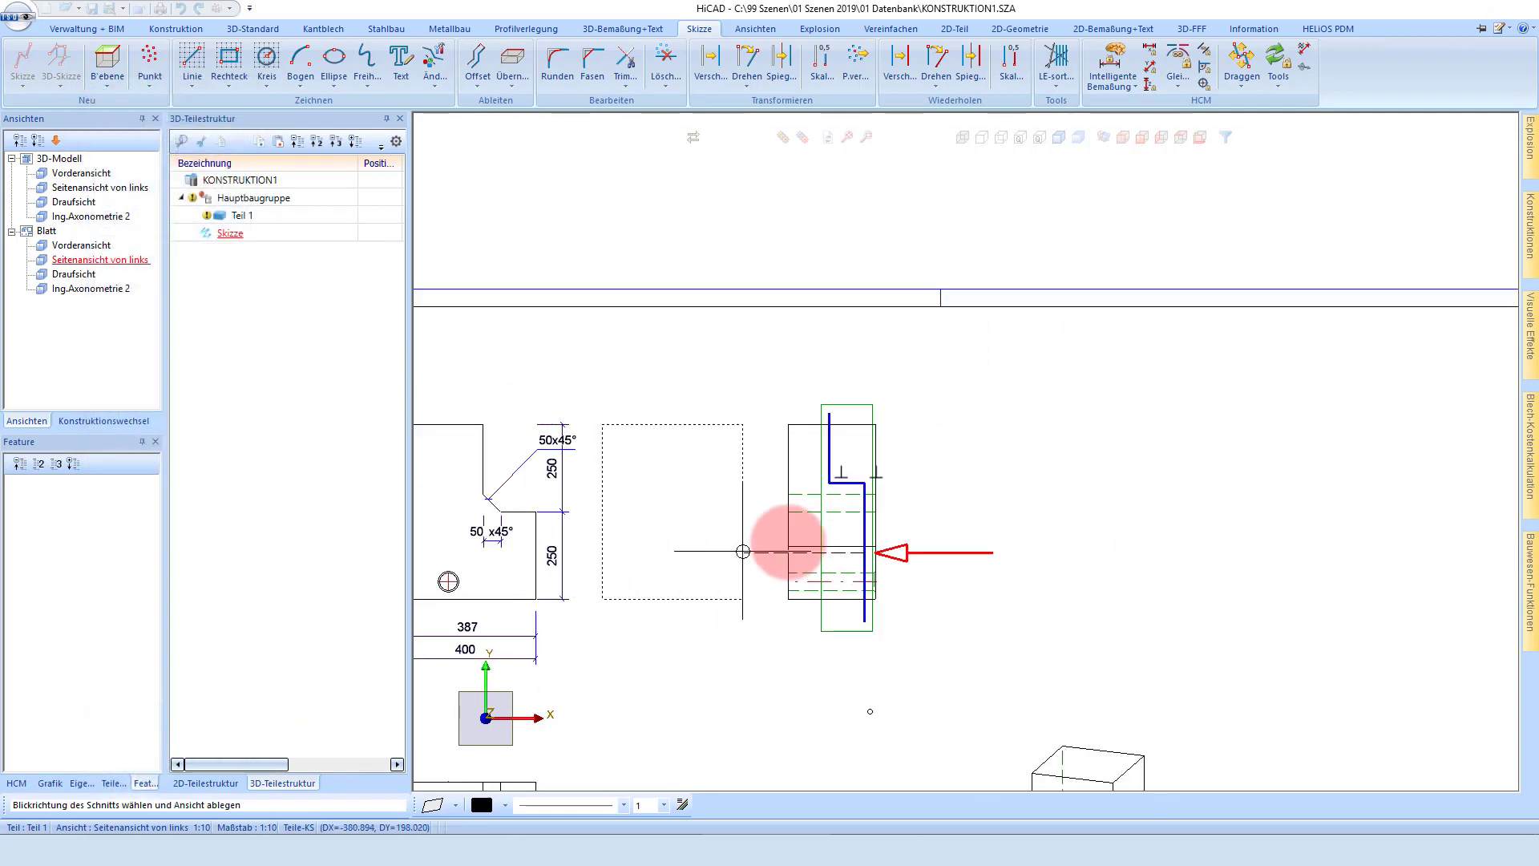
pyautogui.click(1074, 535)
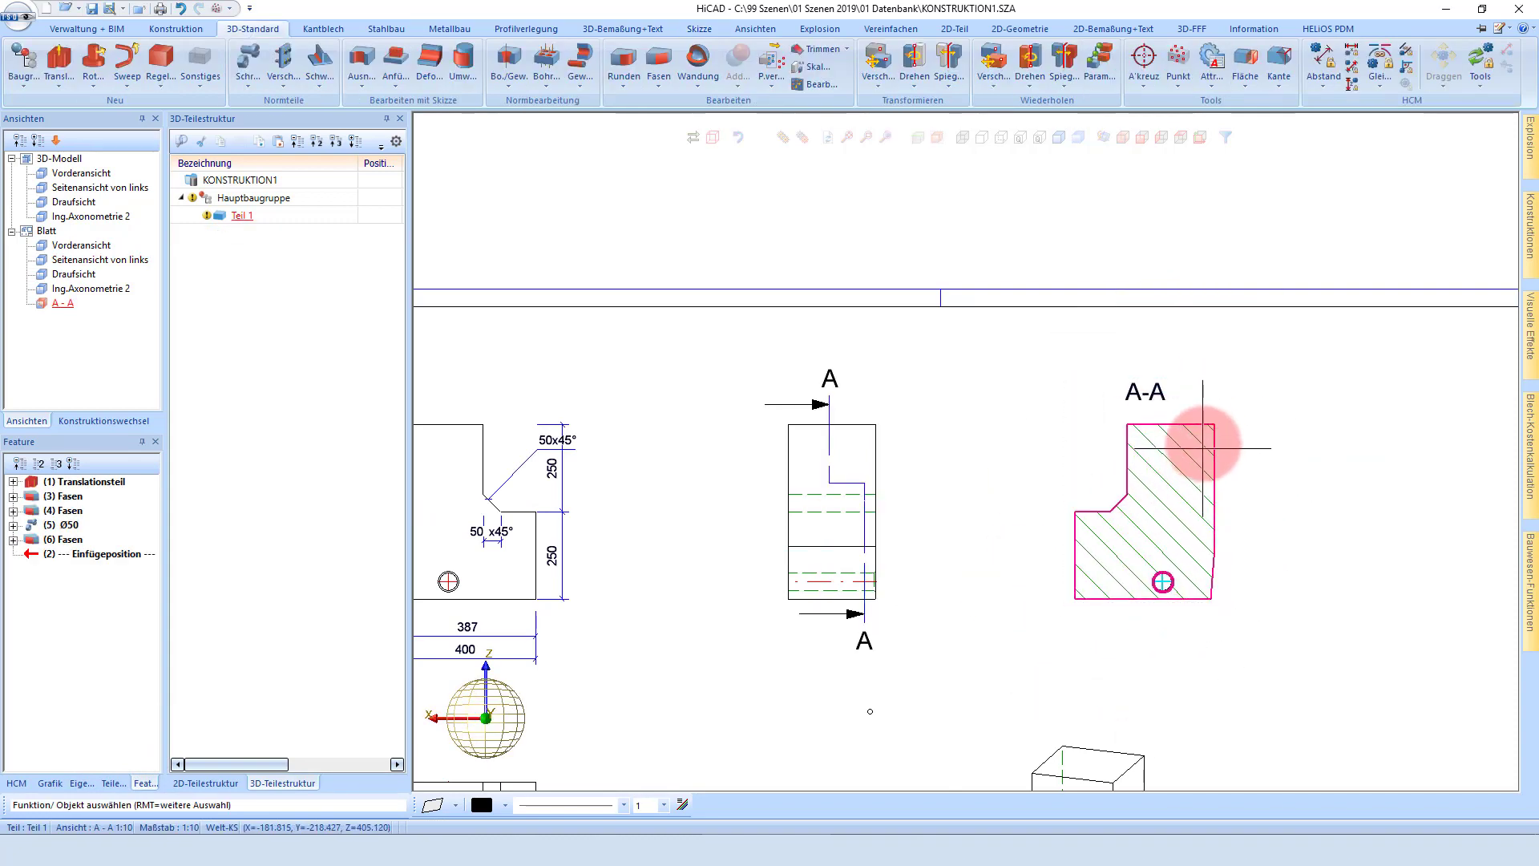
pyautogui.moveTo(1204, 454); pyautogui.dragTo(1123, 481)
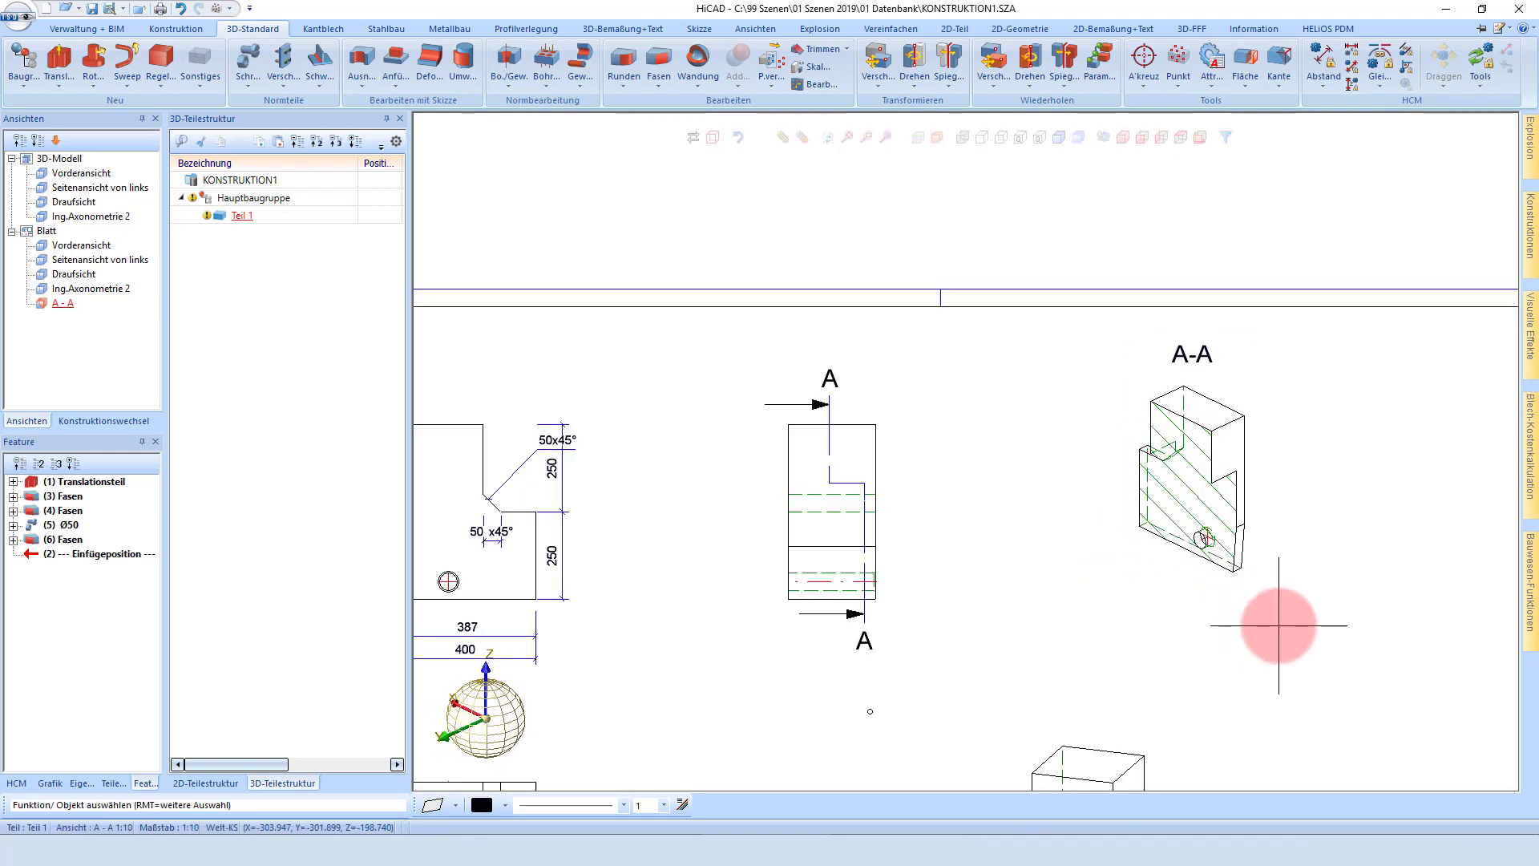
pyautogui.moveTo(1285, 505)
pyautogui.mouseDown()
pyautogui.moveTo(1233, 539)
pyautogui.moveTo(1219, 518)
pyautogui.mouseUp()
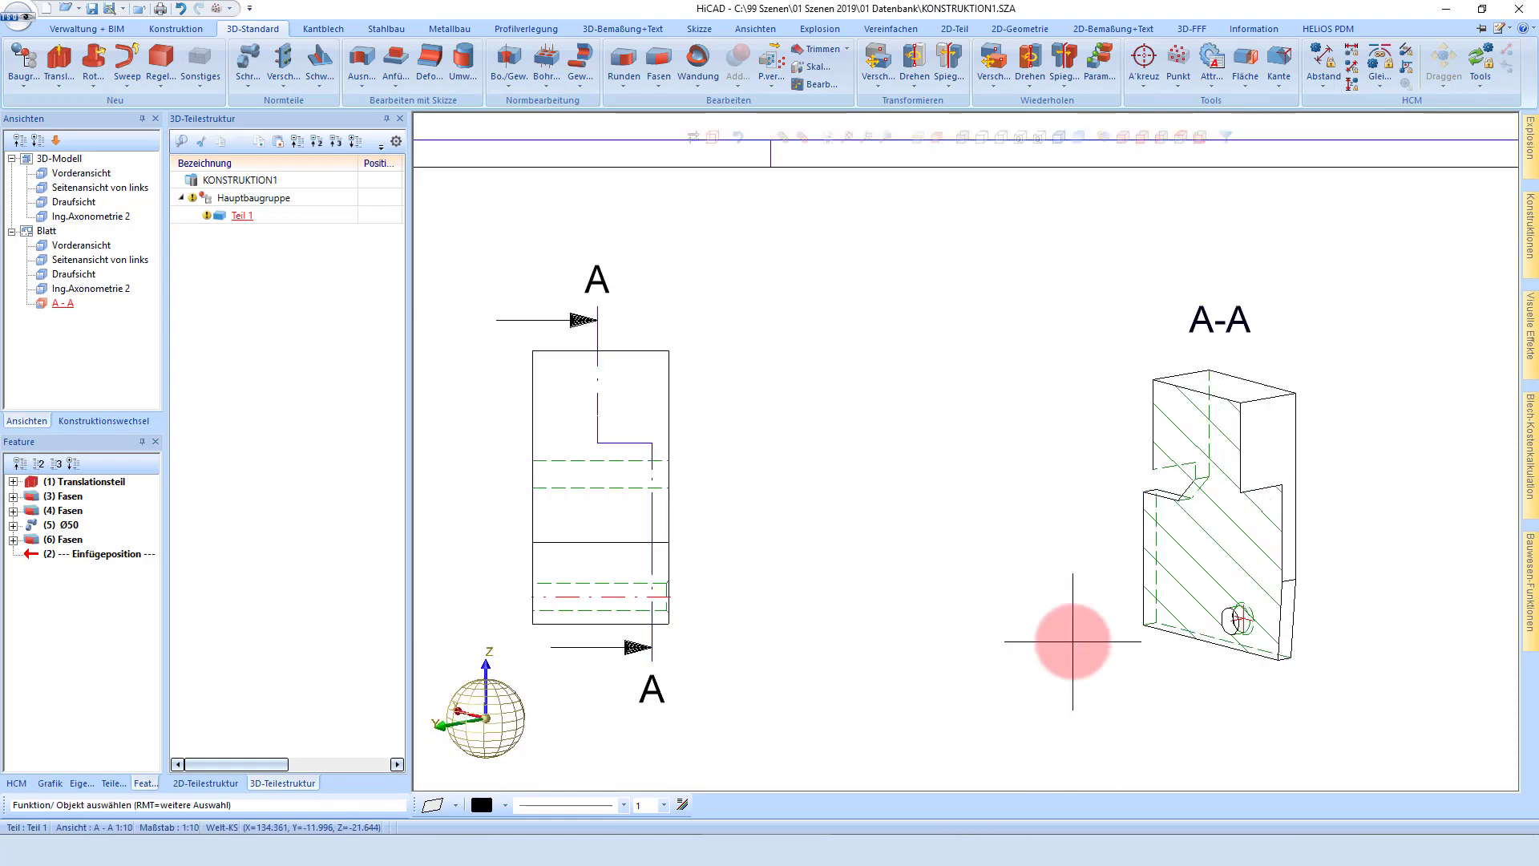
pyautogui.moveTo(1050, 621)
pyautogui.mouseDown()
pyautogui.moveTo(1000, 498)
pyautogui.moveTo(1247, 748)
pyautogui.moveTo(1186, 670)
pyautogui.moveTo(1446, 450)
pyautogui.mouseUp()
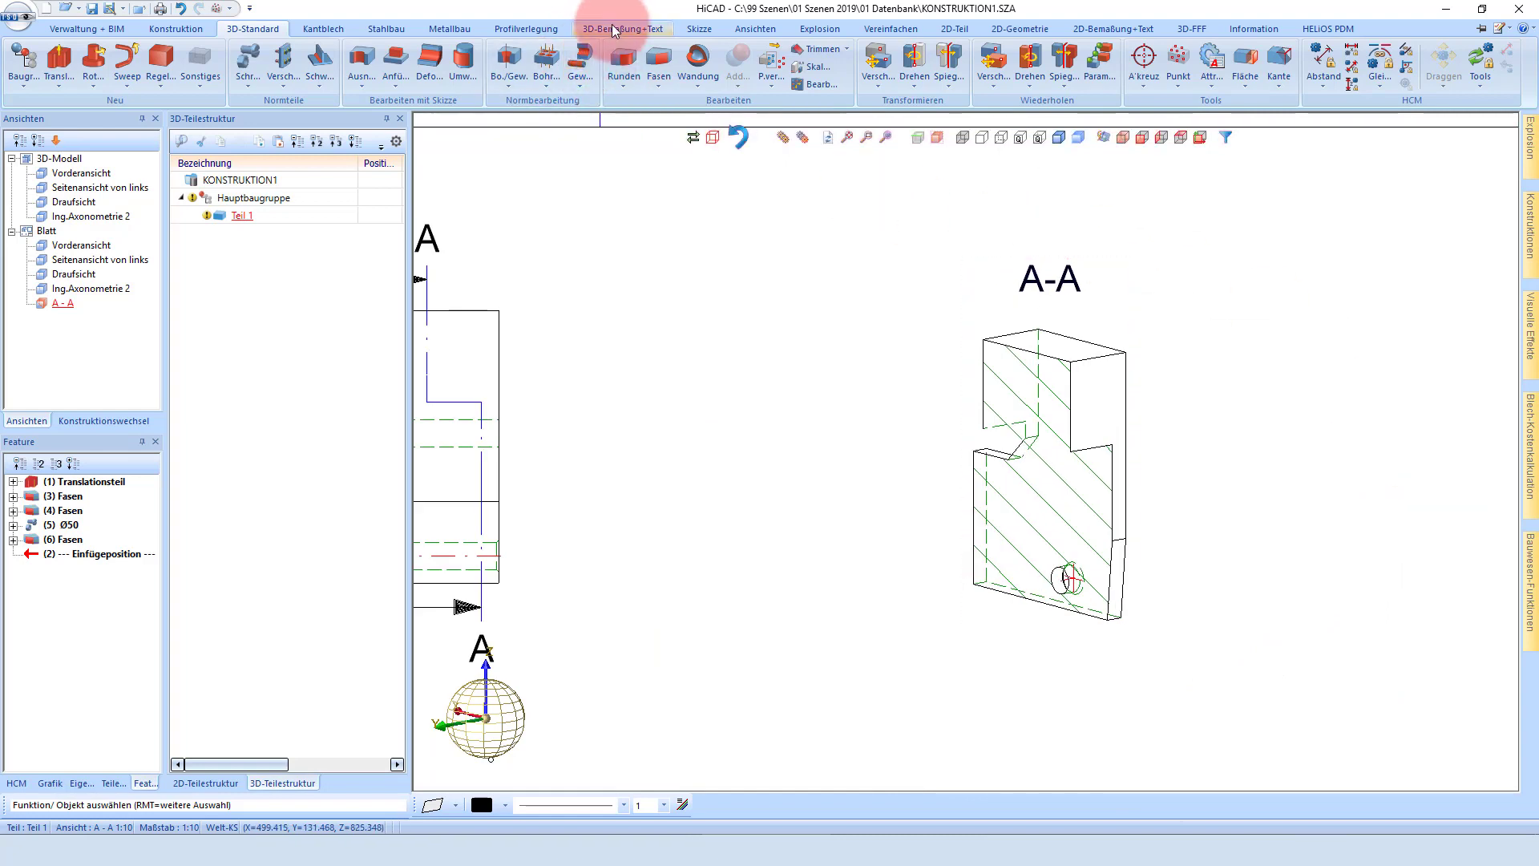
# Dimension section A-A's height as a 350 and 150 chain in the Z-X plane.
pyautogui.click(623, 28)
pyautogui.click(73, 62)
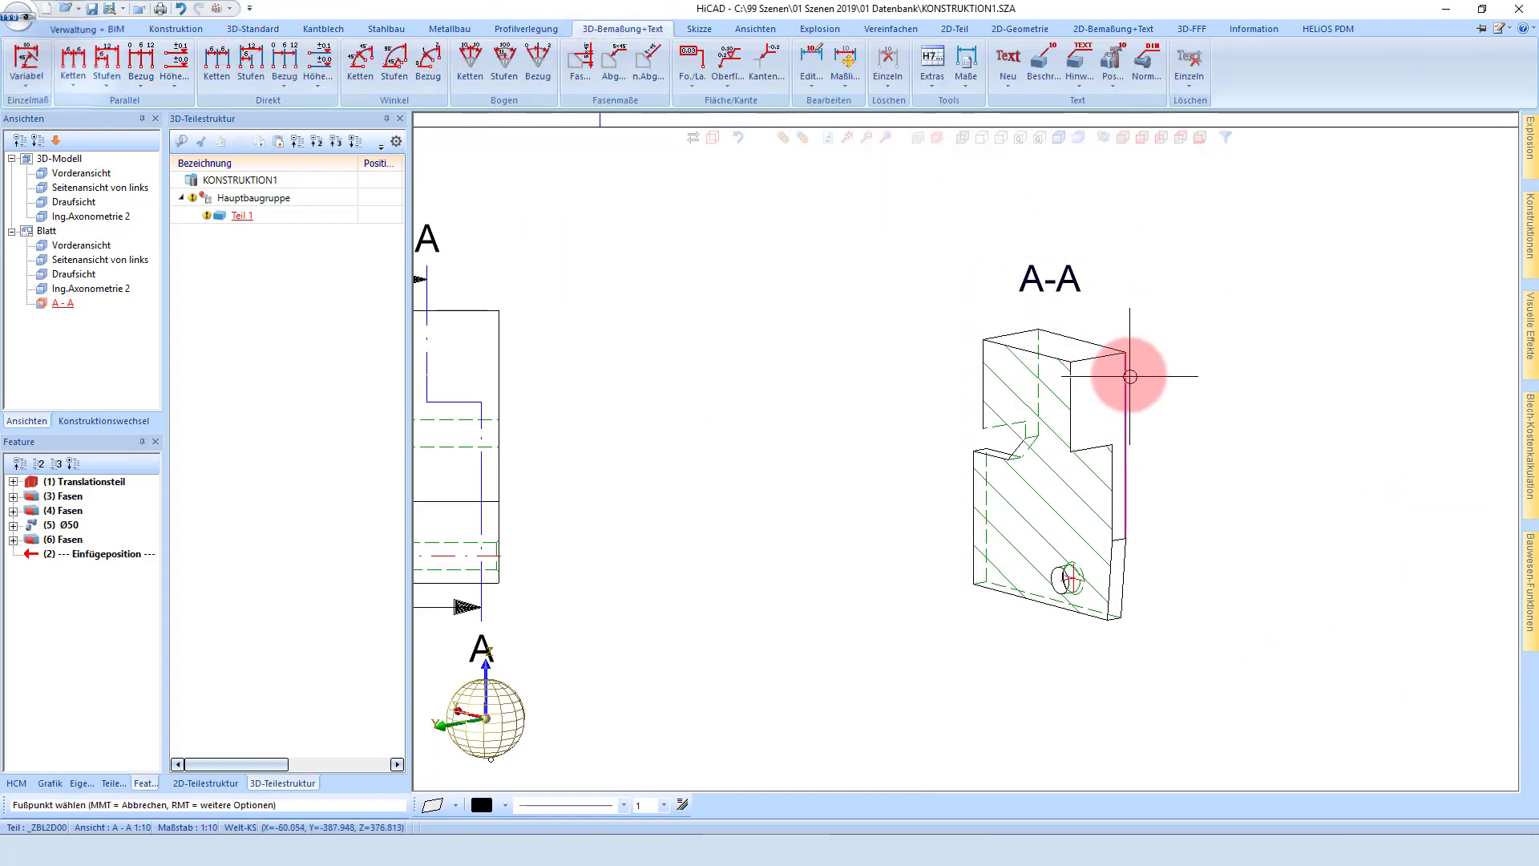
pyautogui.click(1119, 355)
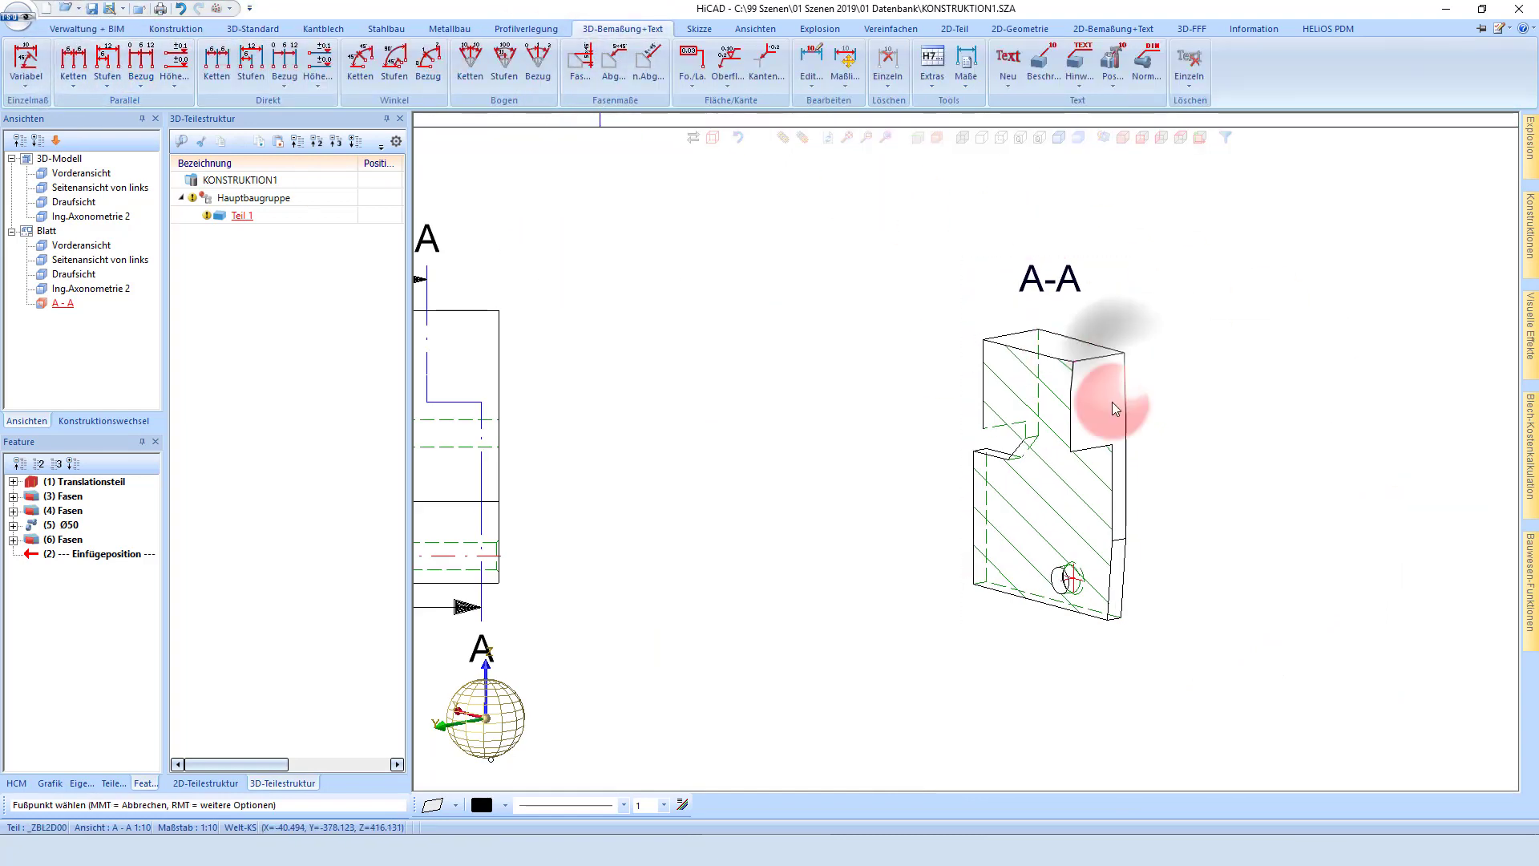
pyautogui.click(1119, 542)
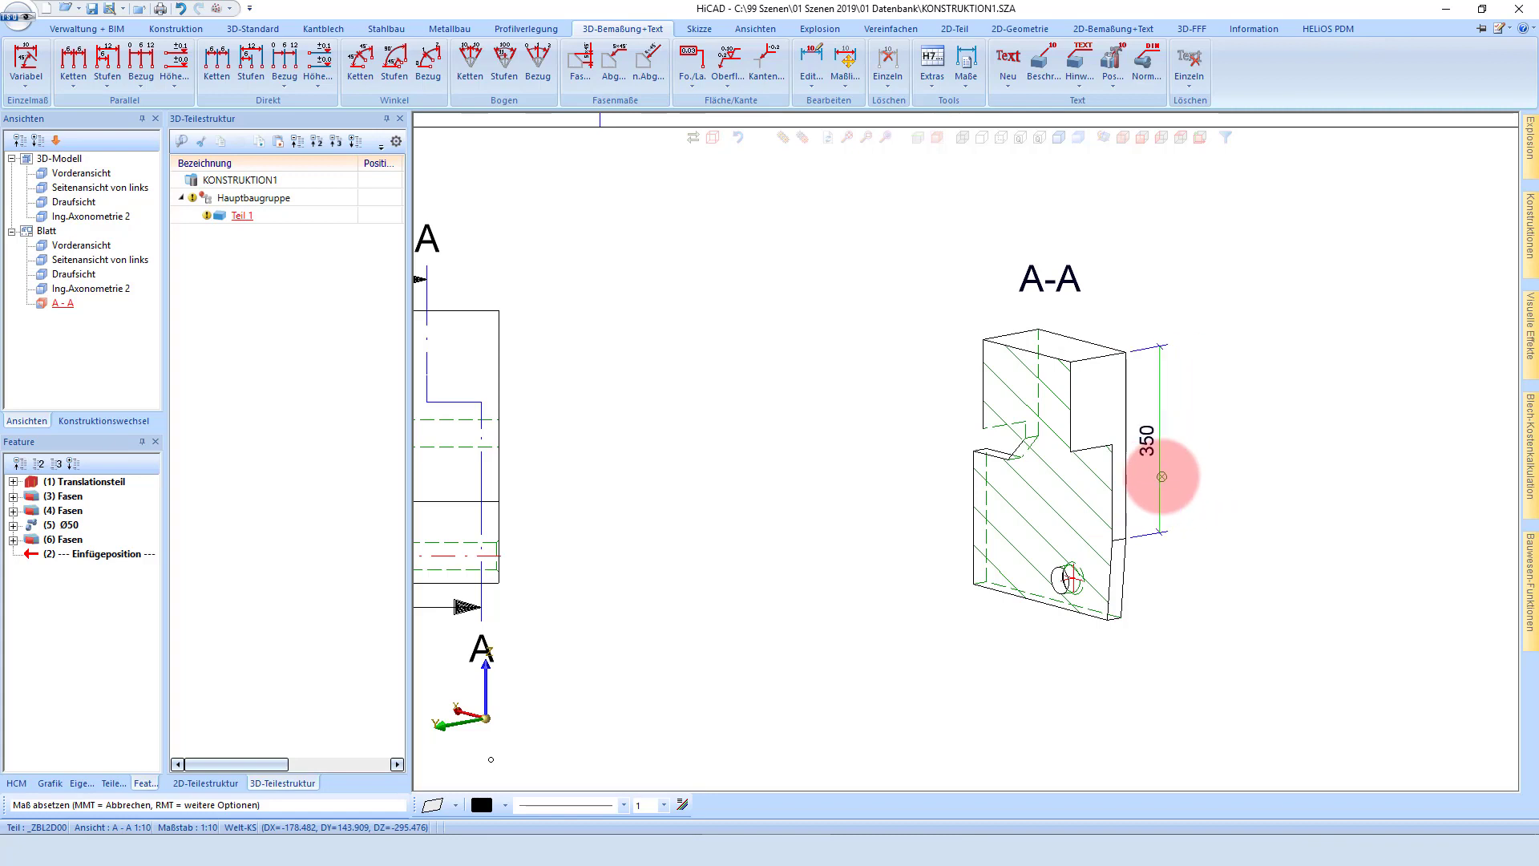
pyautogui.rightClick(1162, 476)
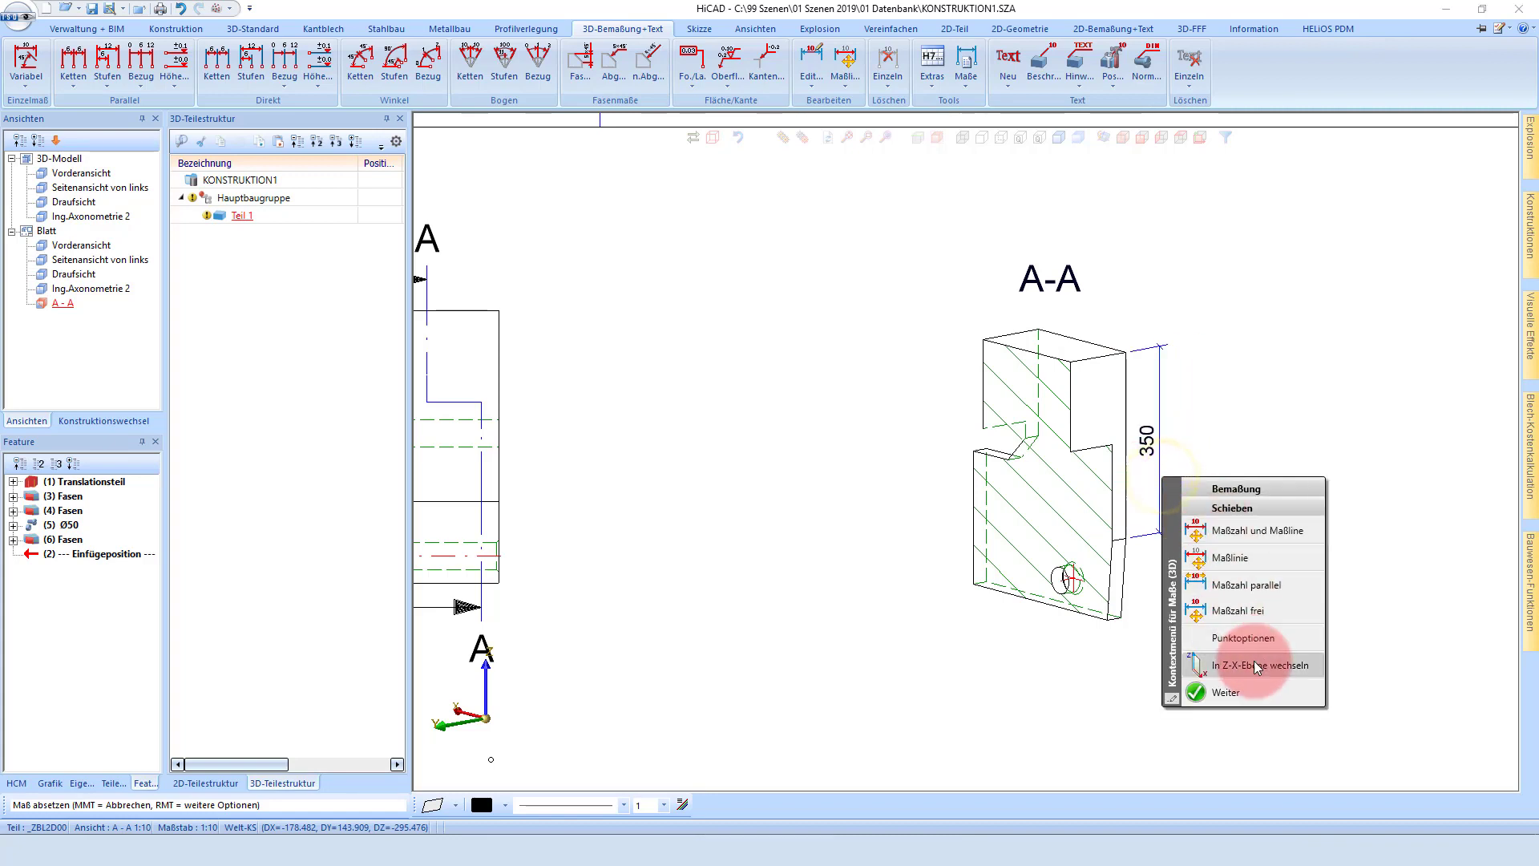
pyautogui.click(1227, 676)
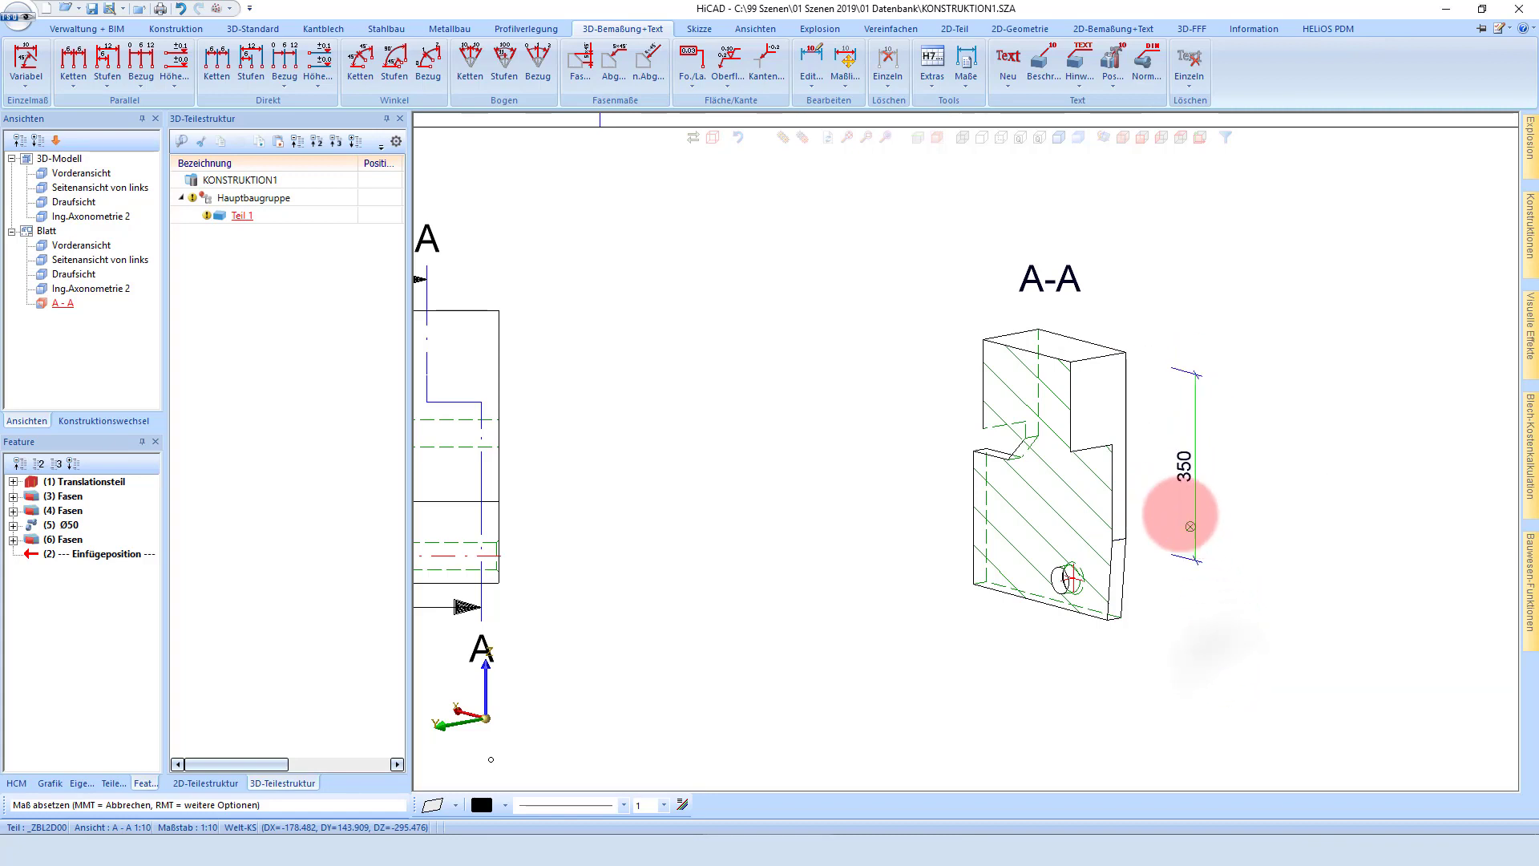
pyautogui.click(1167, 497)
pyautogui.scroll(2, 1114, 618)
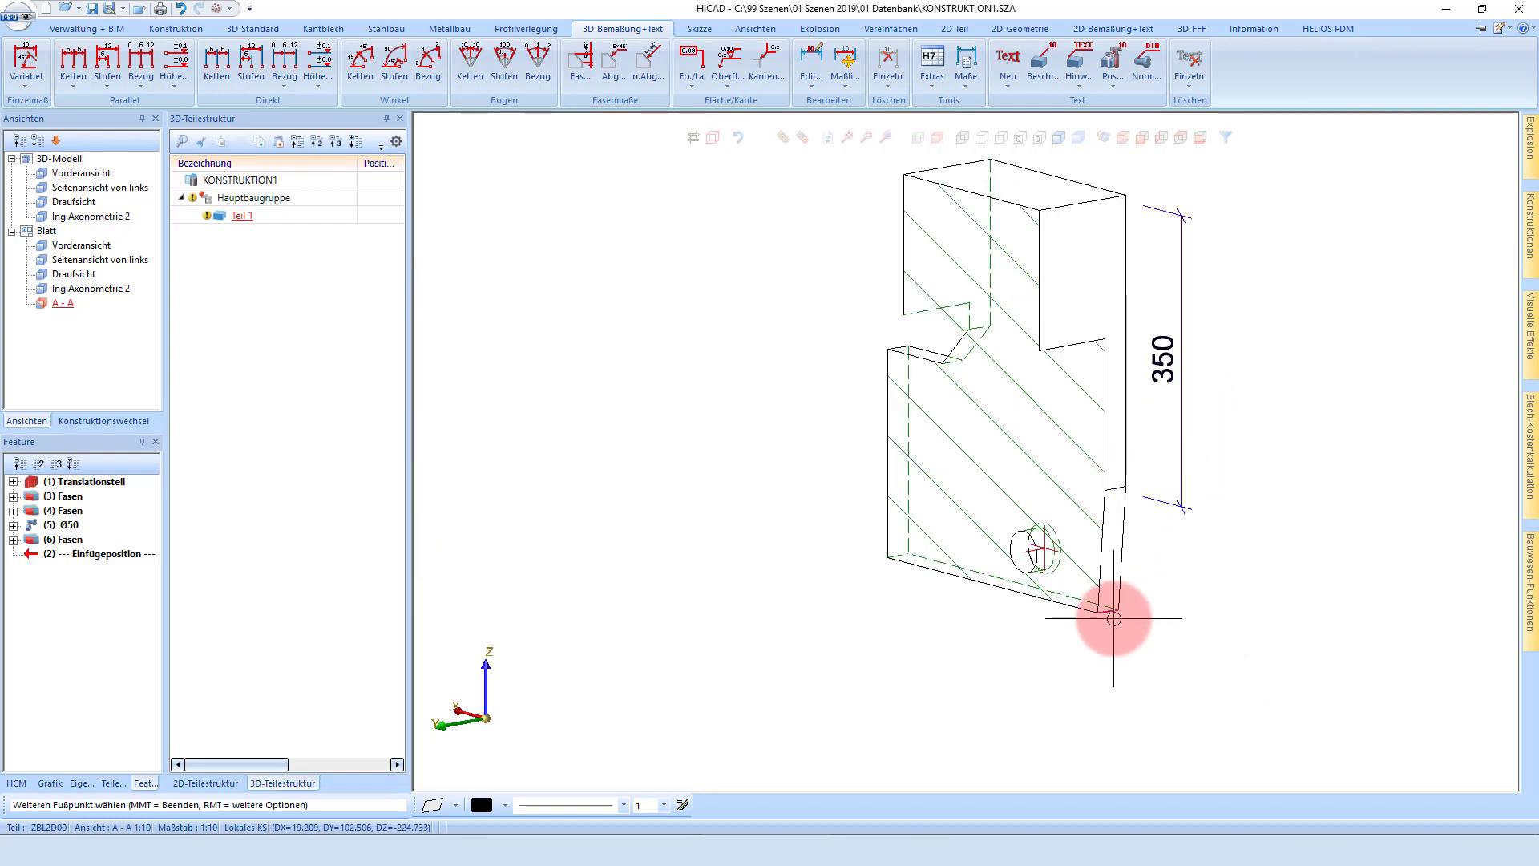
pyautogui.middleClick(1314, 553)
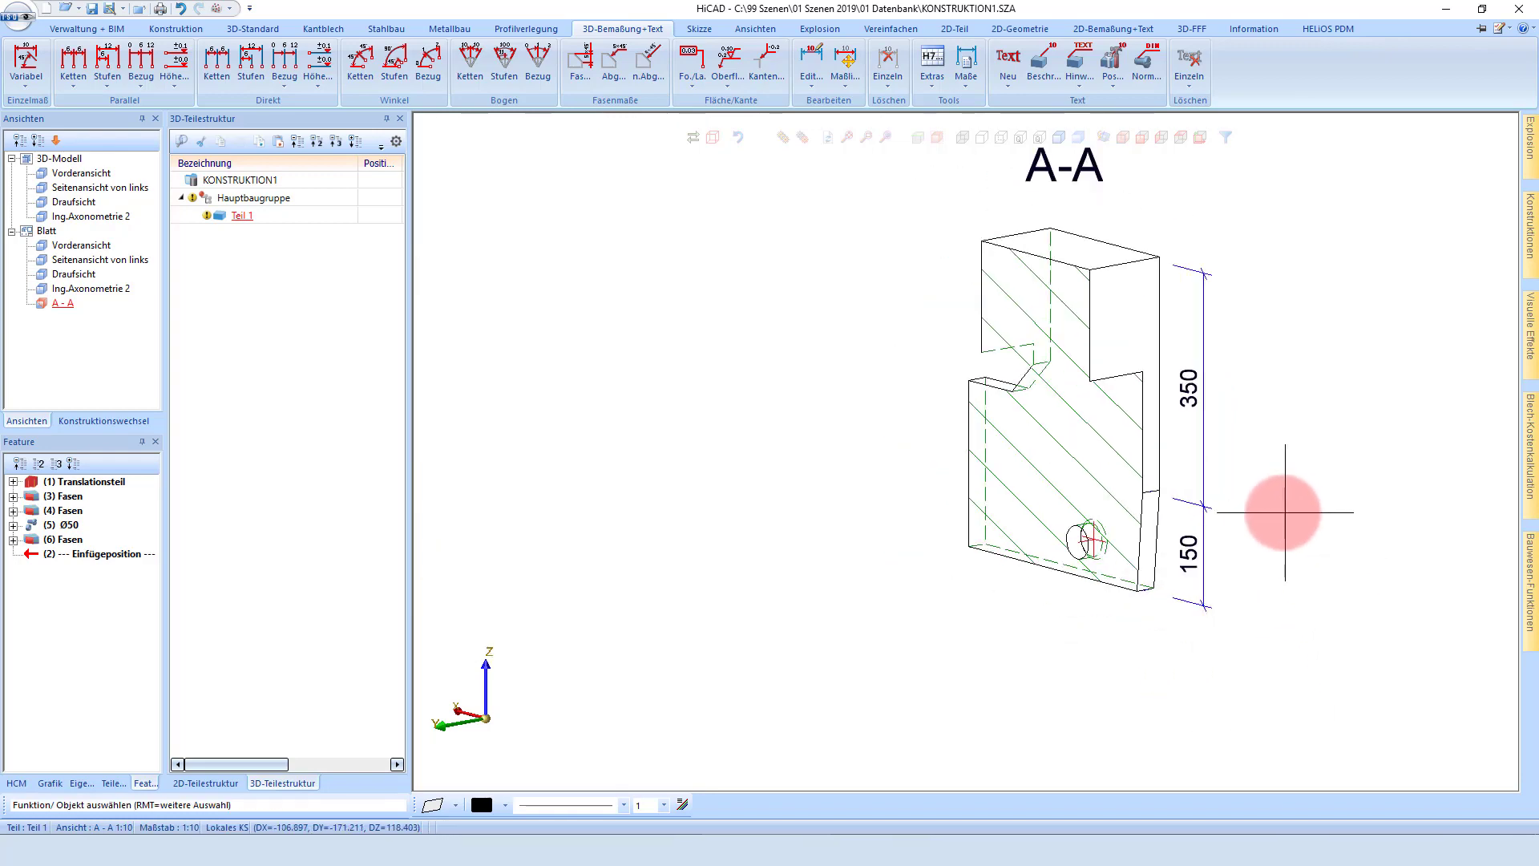
pyautogui.scroll(-3, 1134, 515)
pyautogui.scroll(3, 1131, 661)
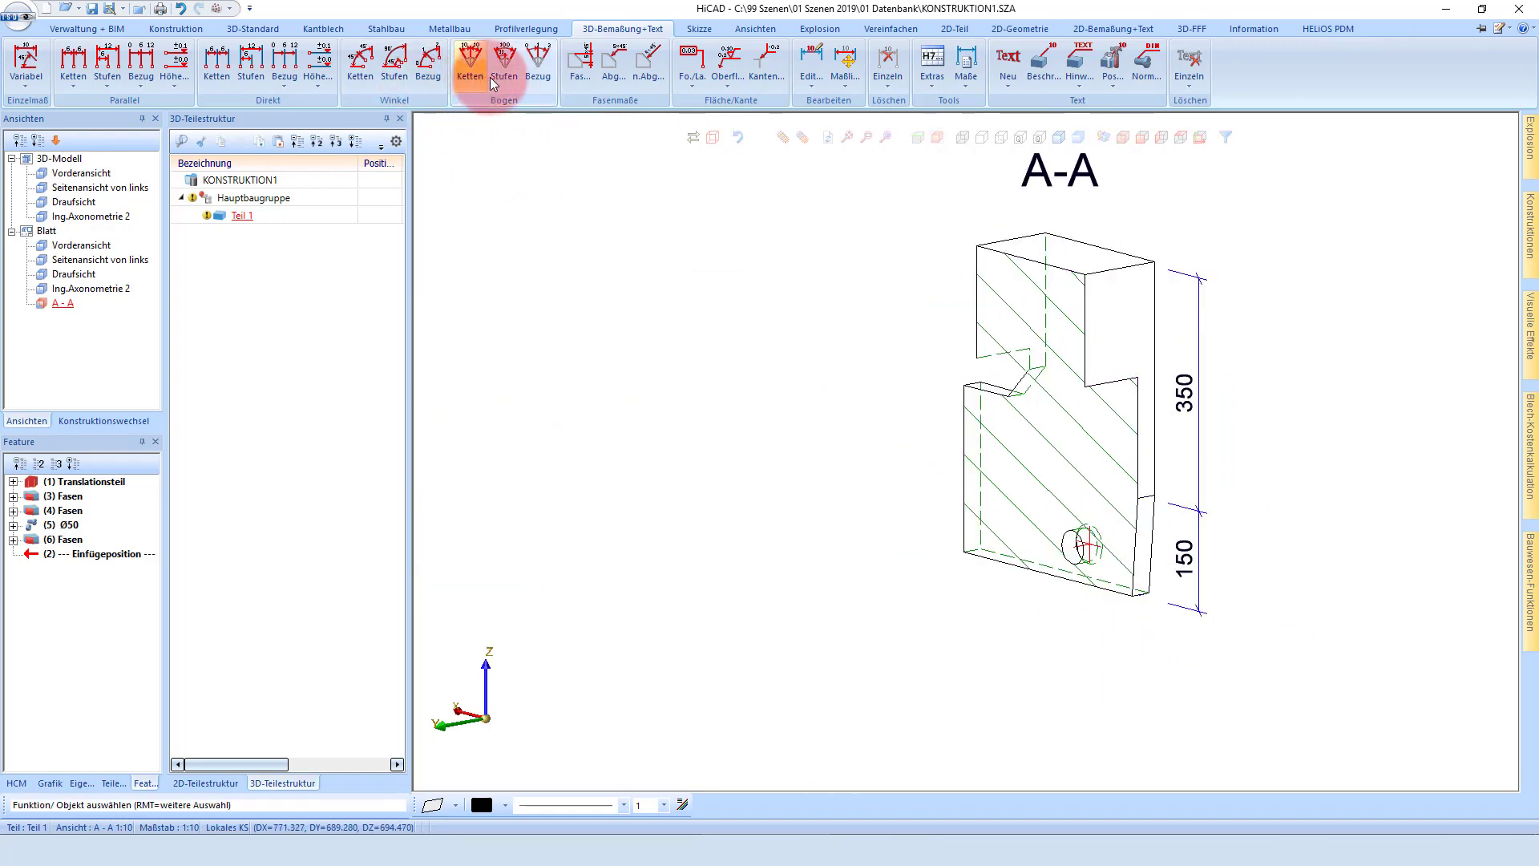
# Add a variable Ø50 diameter dimension to the hole in section A-A.
pyautogui.click(29, 60)
pyautogui.scroll(3, 1072, 514)
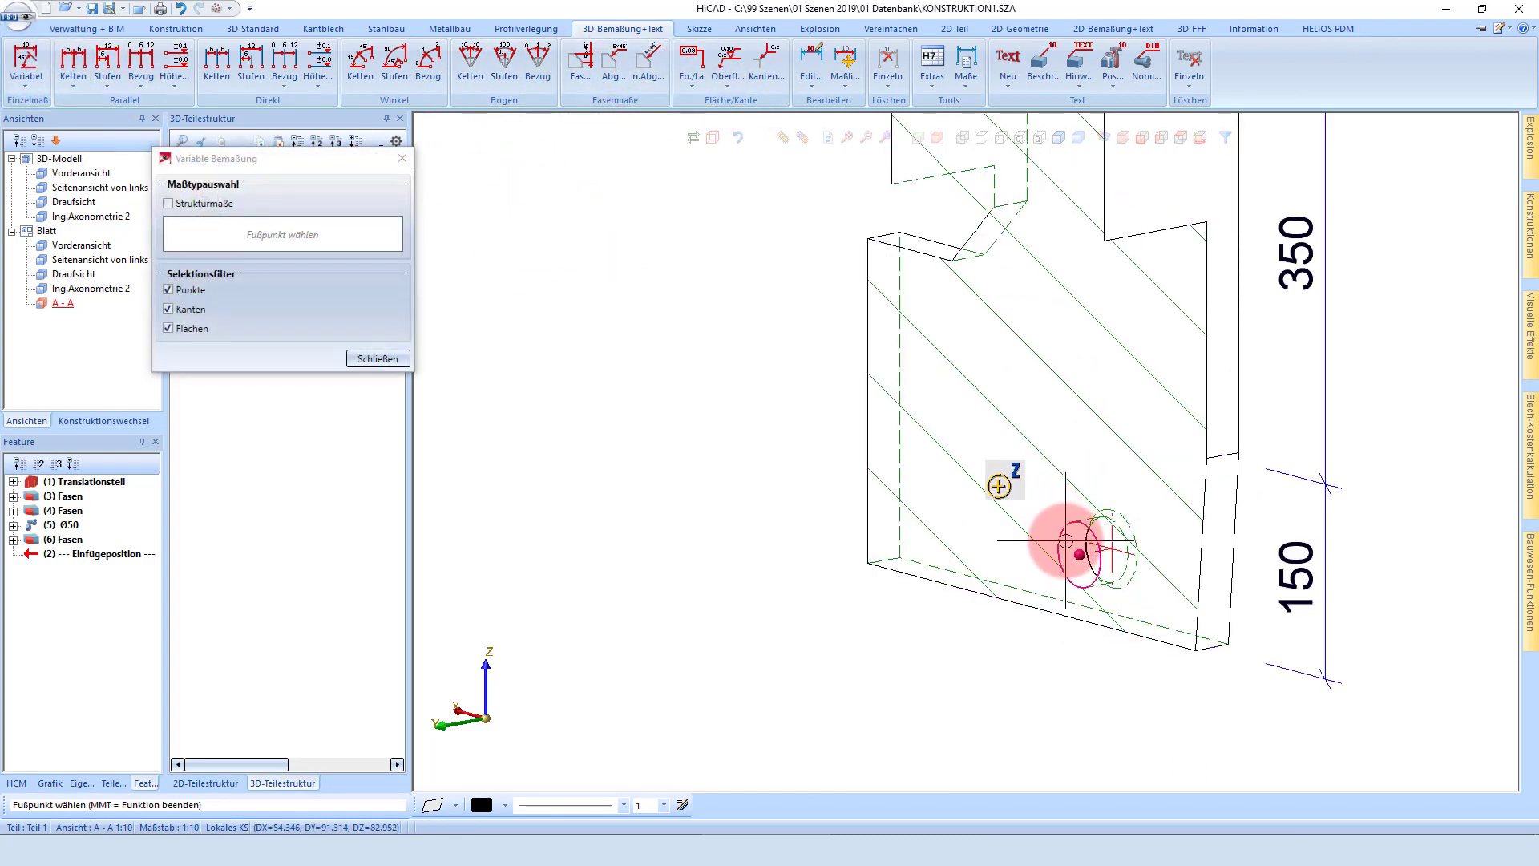
pyautogui.click(1068, 539)
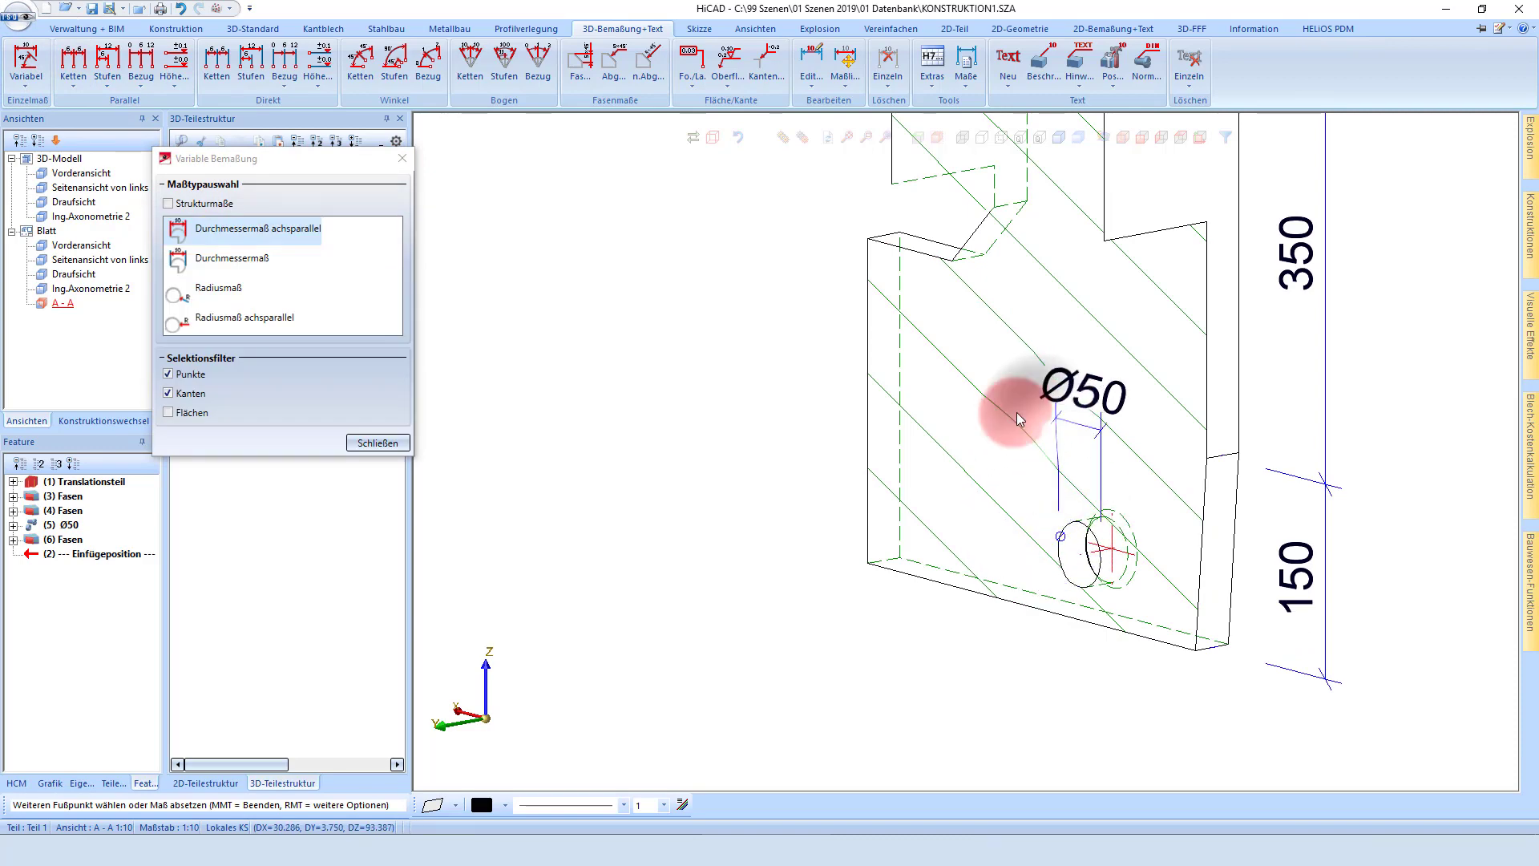
pyautogui.click(1041, 425)
pyautogui.scroll(-3, 1034, 449)
pyautogui.middleClick(946, 476)
# Zoom around the sheet and select the A-A section view.
pyautogui.scroll(-3, 1243, 333)
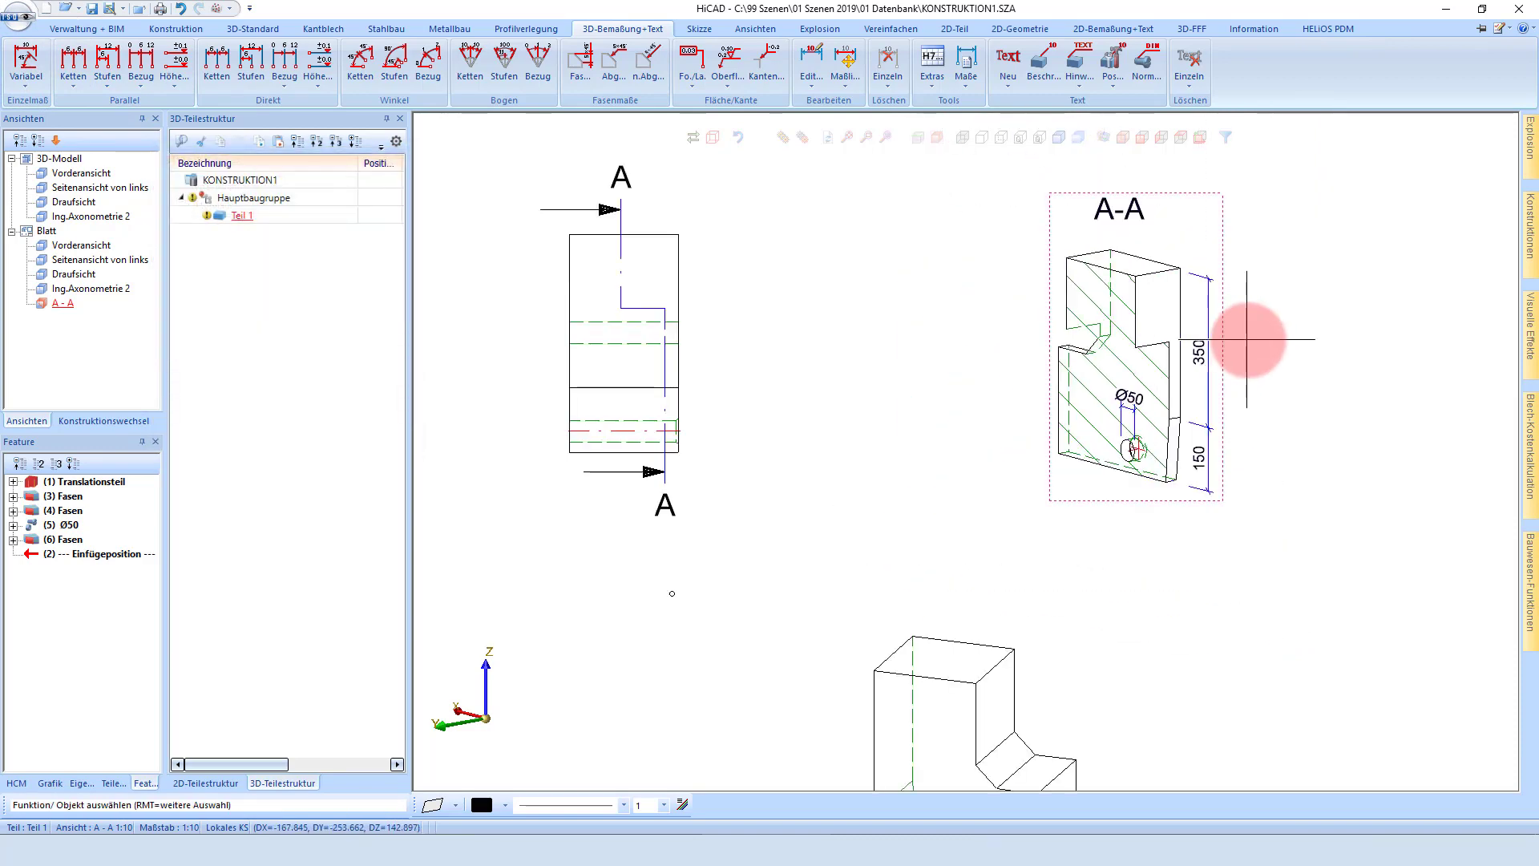
pyautogui.scroll(-2, 1031, 471)
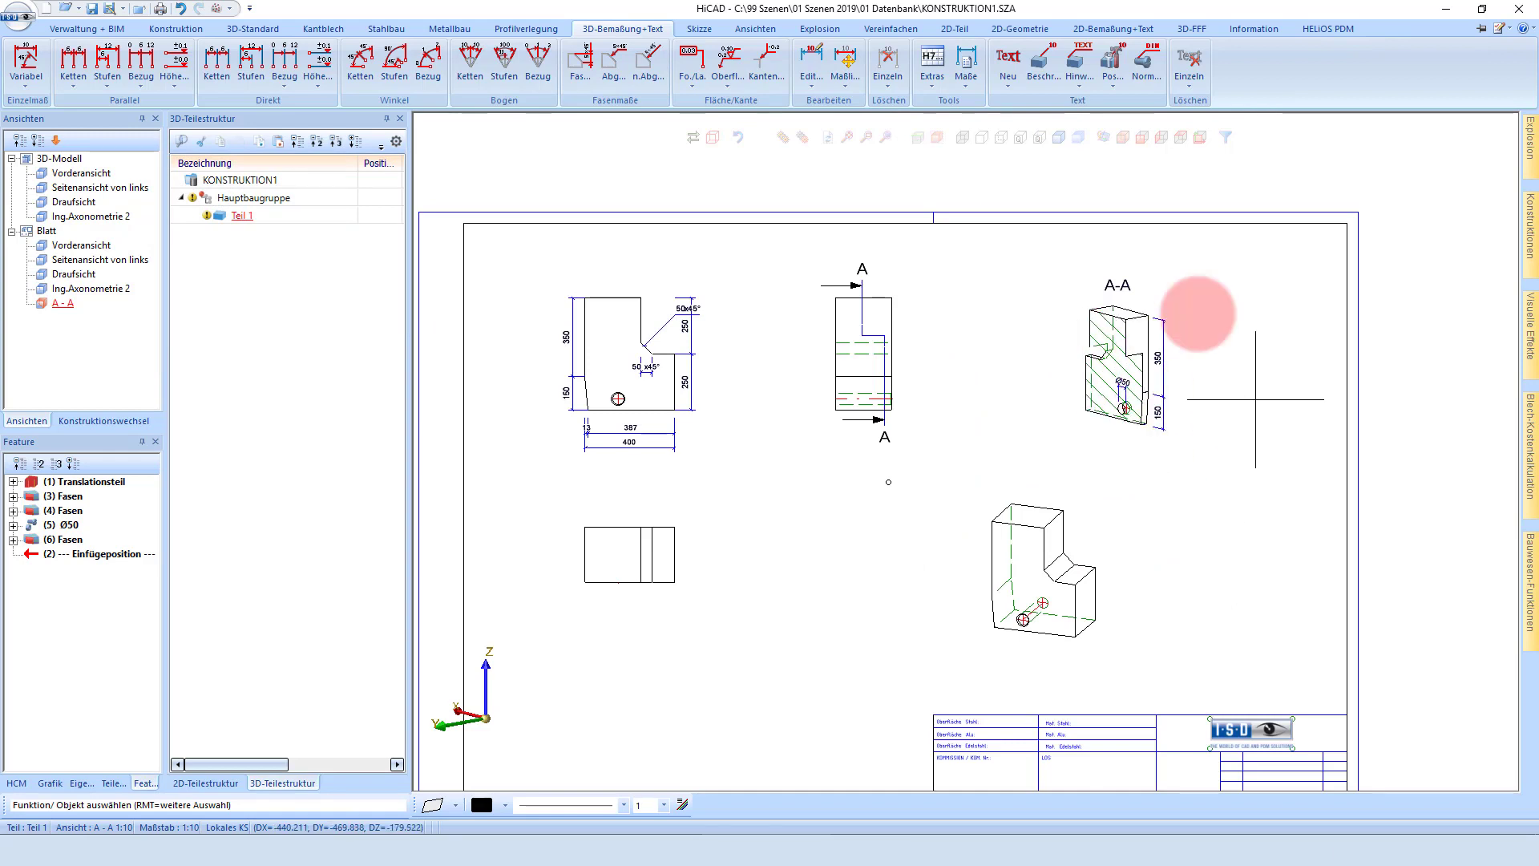
pyautogui.scroll(1, 945, 377)
pyautogui.scroll(1, 928, 558)
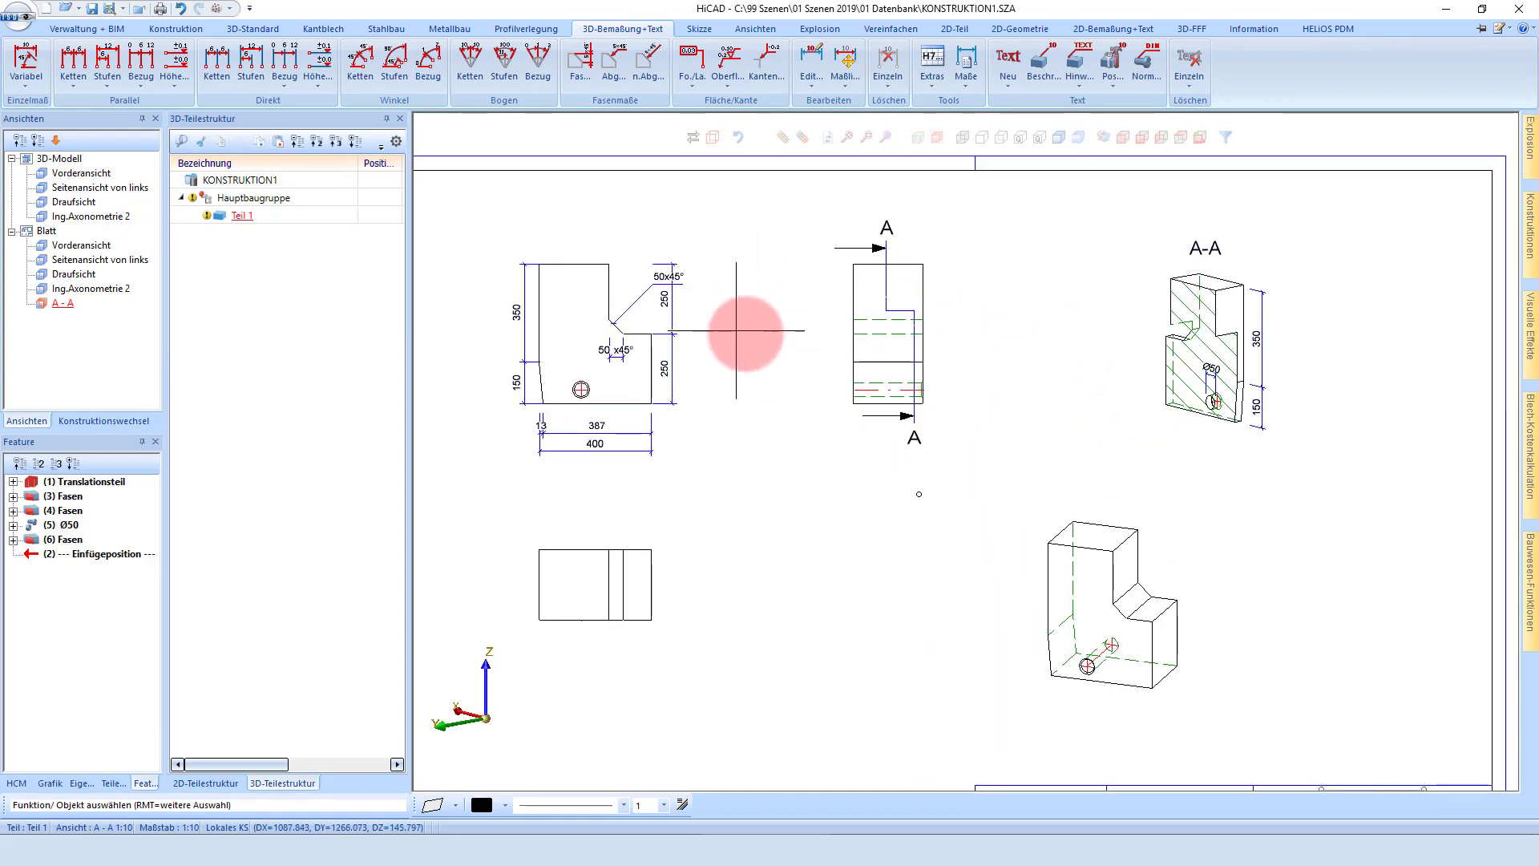
pyautogui.scroll(1, 1319, 268)
pyautogui.scroll(1, 1306, 267)
pyautogui.scroll(1, 1302, 267)
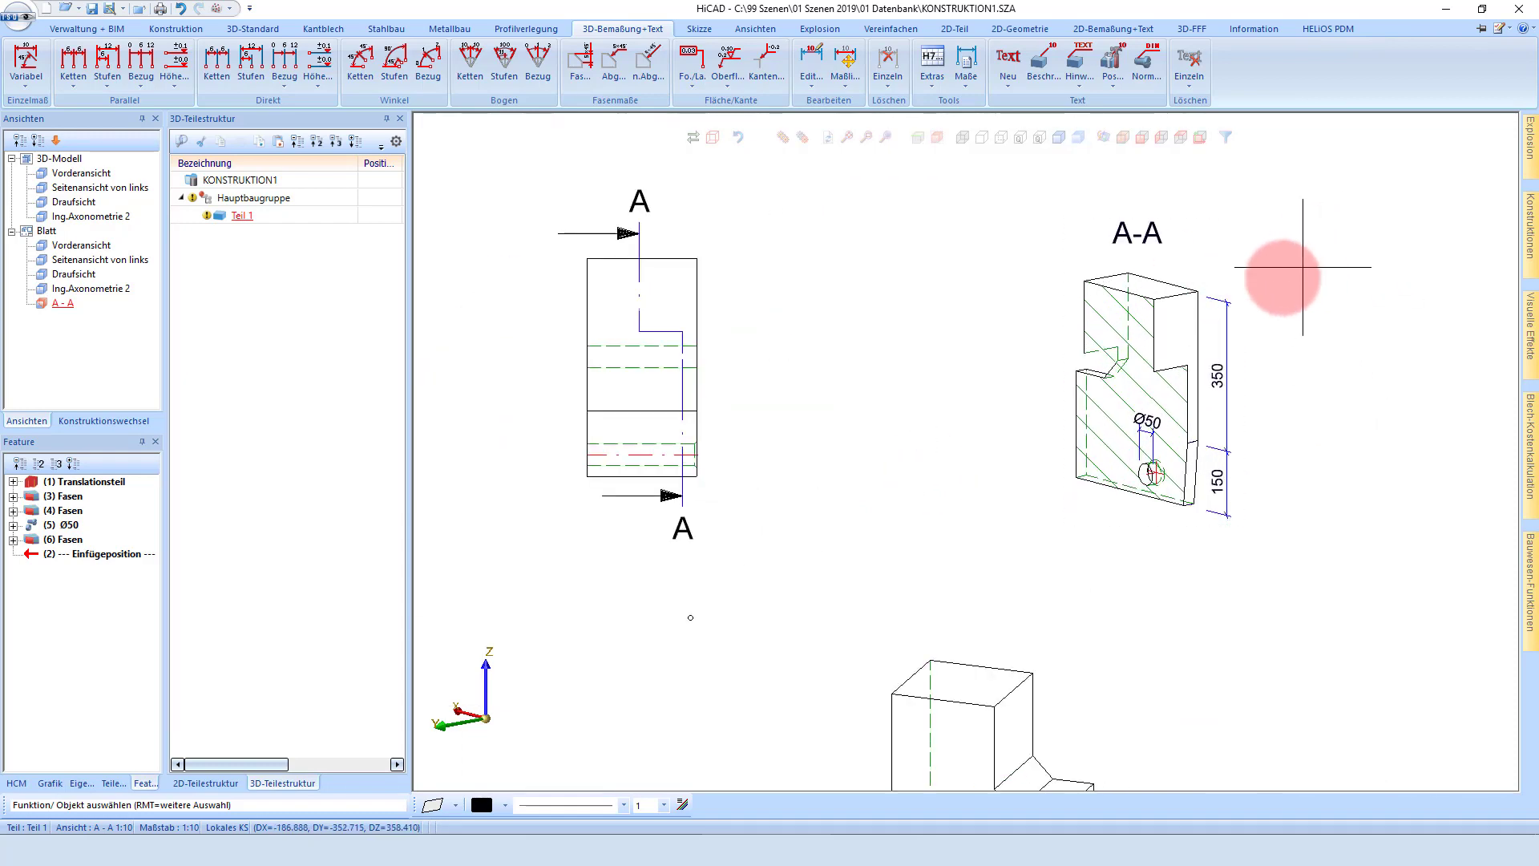
pyautogui.click(1247, 253)
pyautogui.scroll(2, 1195, 305)
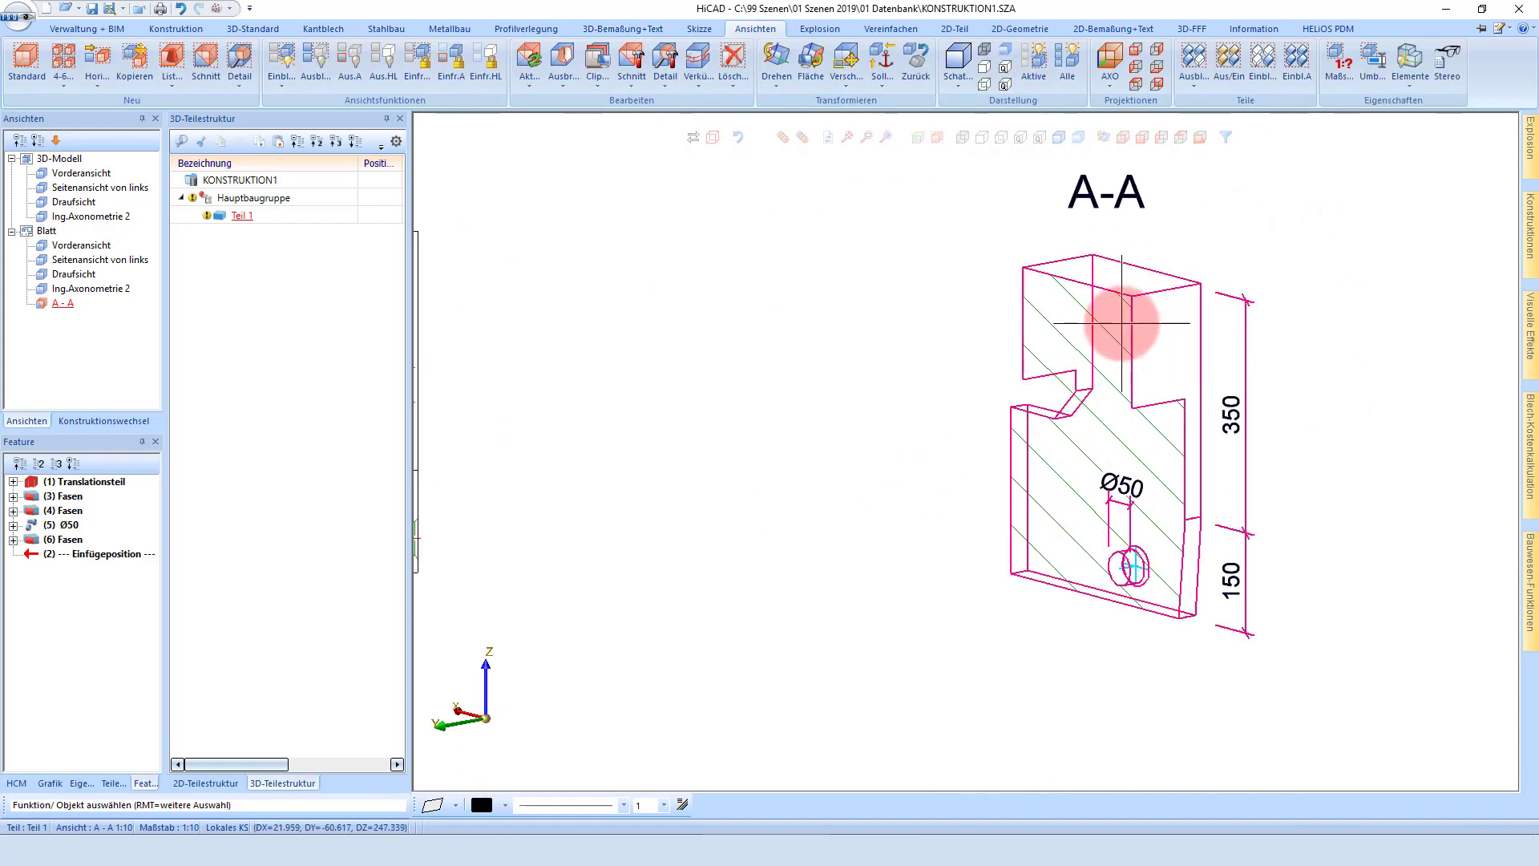
# Assign Teil 1 the material AlMg 2,5 from NE-Metalle > Aluminiumlegierungen.
pyautogui.rightClick(1026, 303)
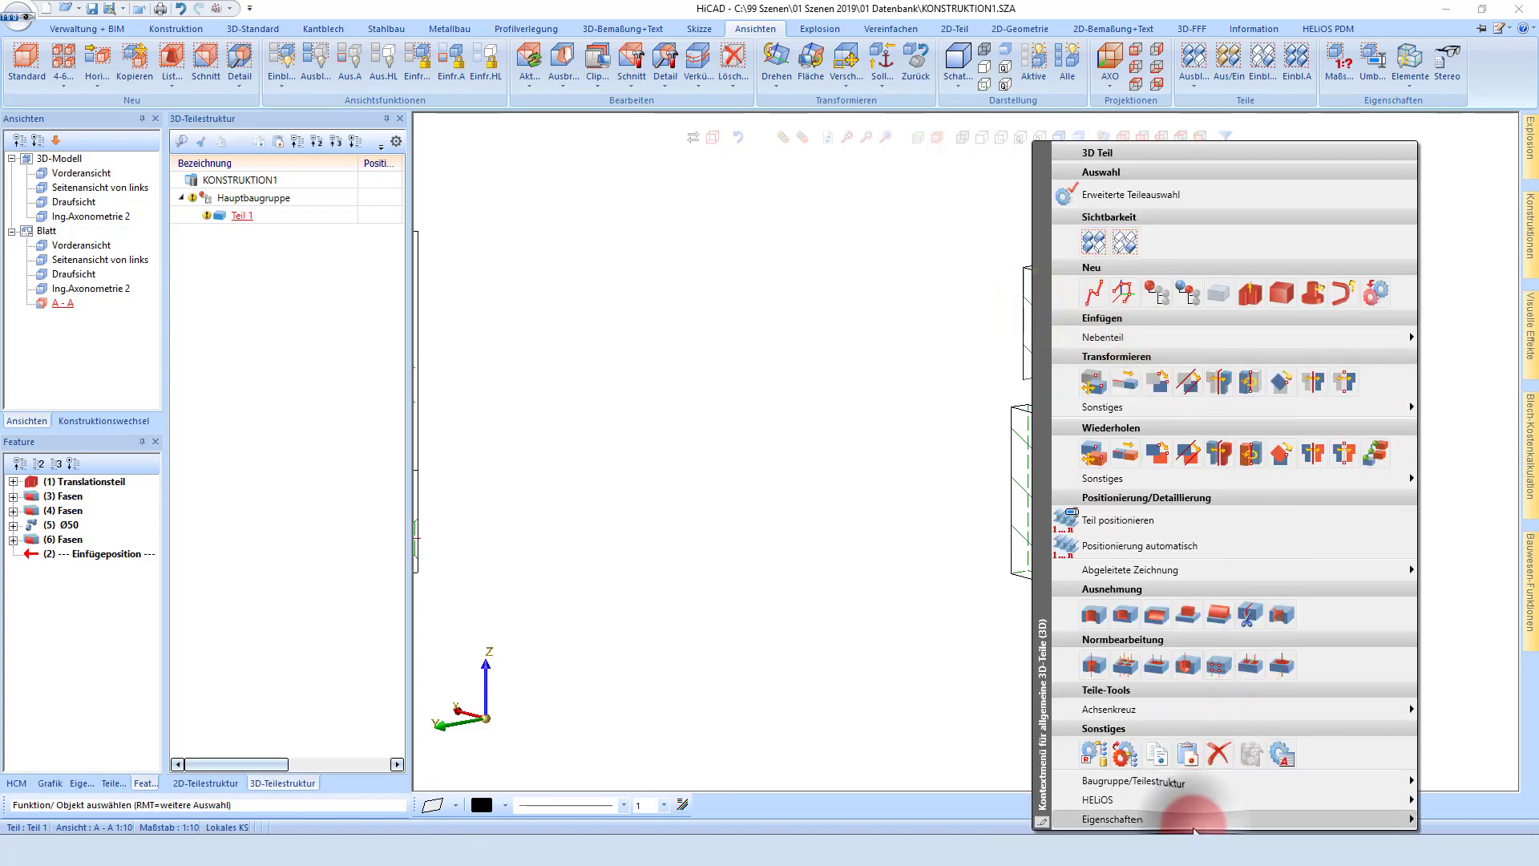
pyautogui.click(1192, 820)
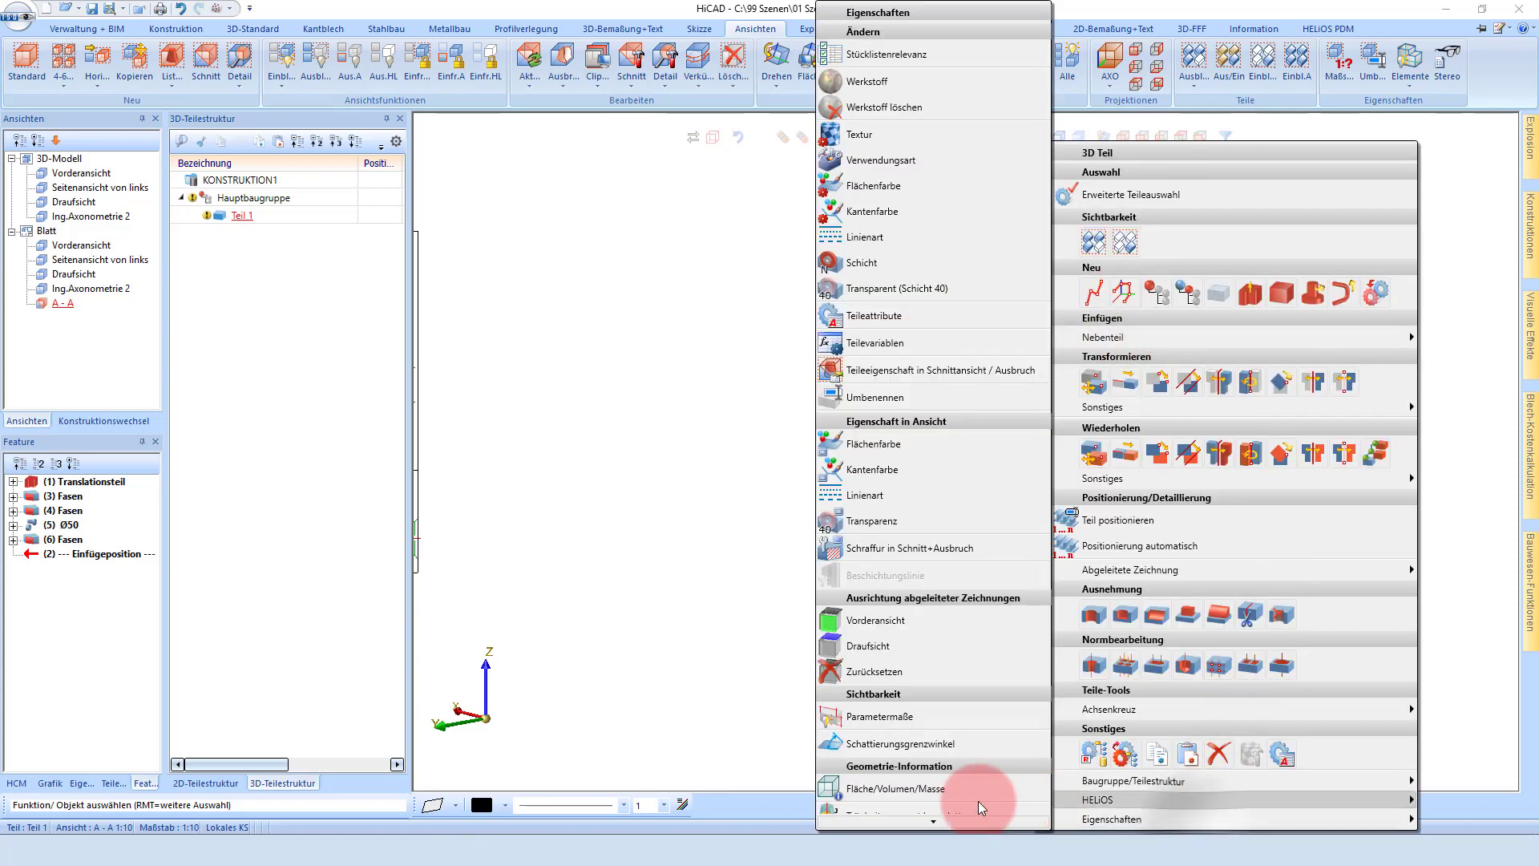
pyautogui.click(888, 83)
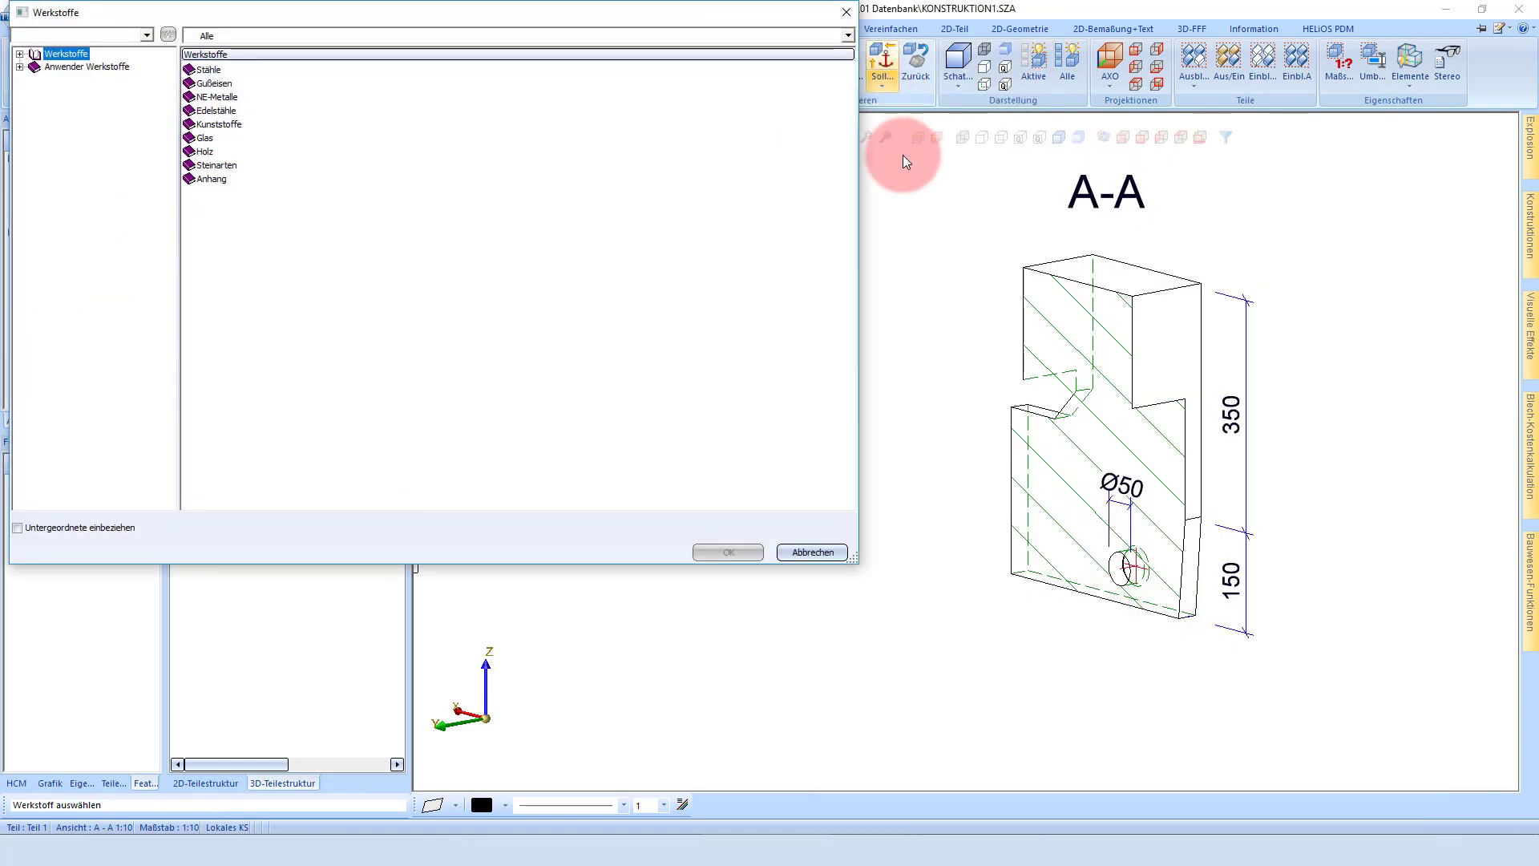
pyautogui.doubleClick(211, 98)
pyautogui.doubleClick(209, 70)
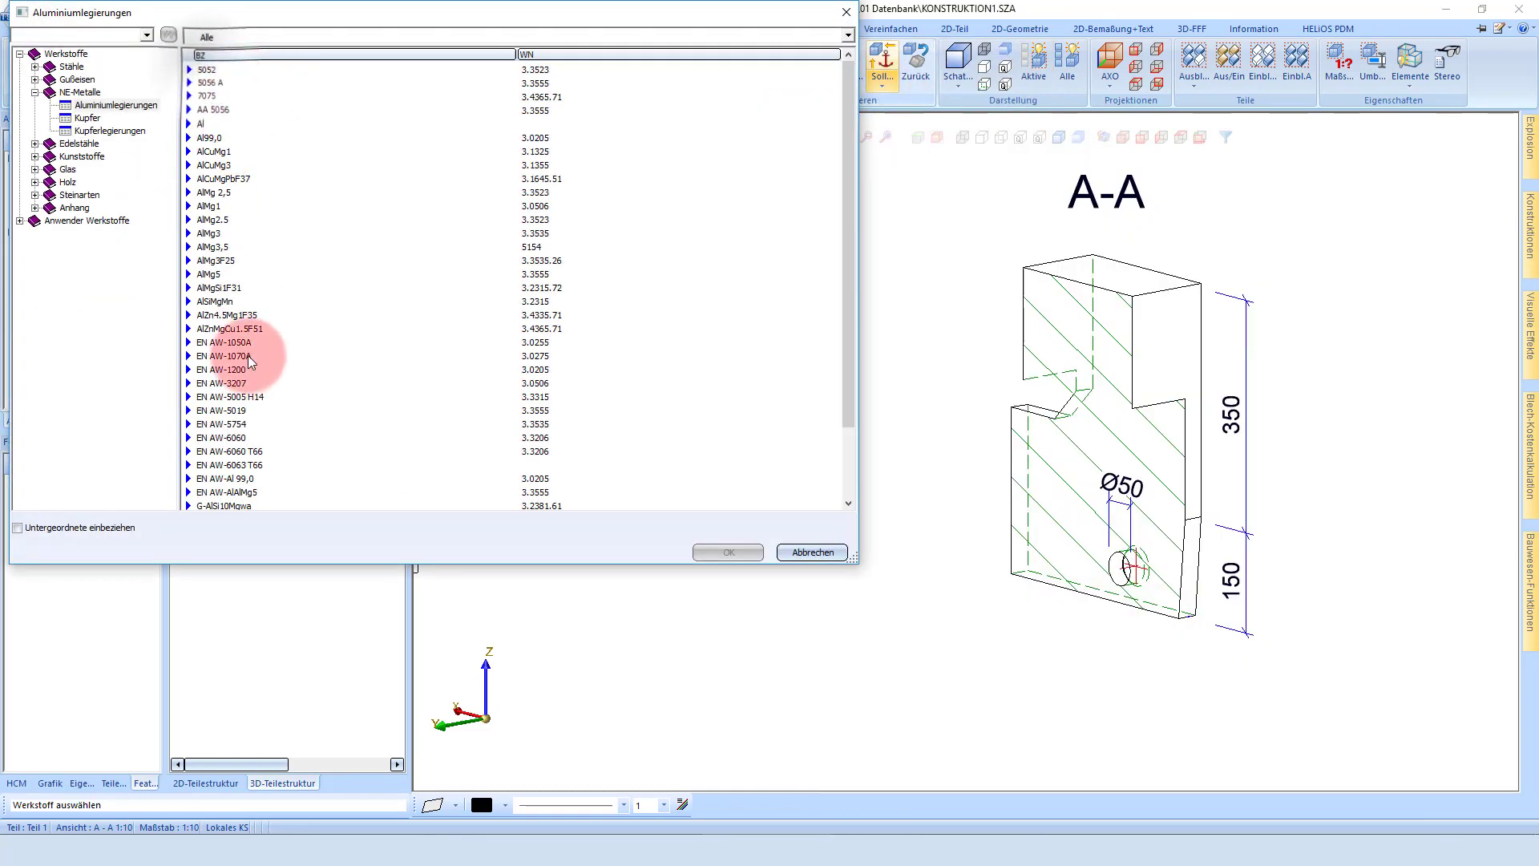
pyautogui.click(215, 194)
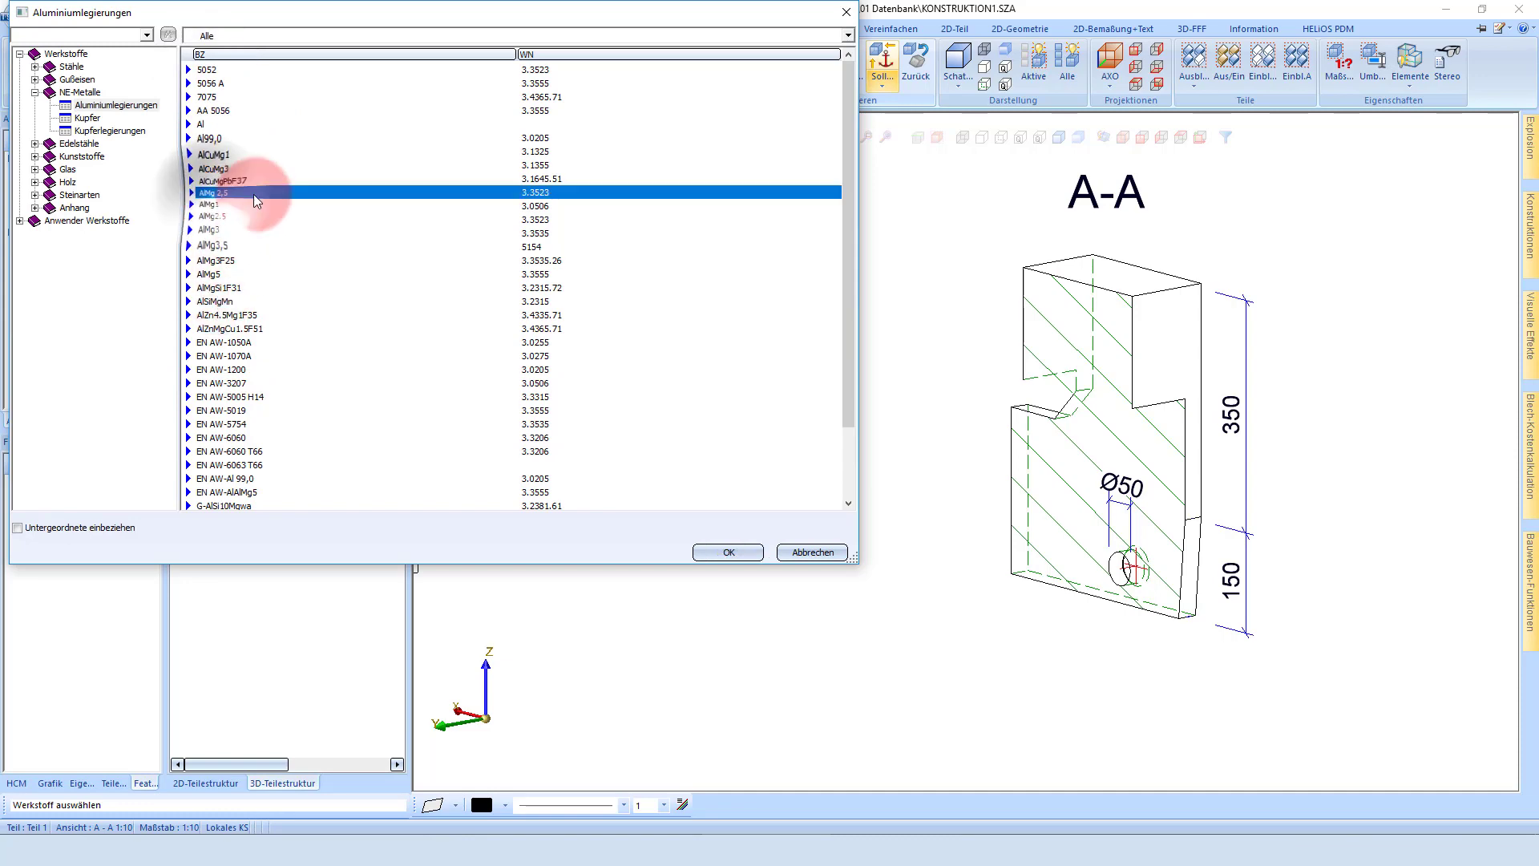
pyautogui.click(729, 553)
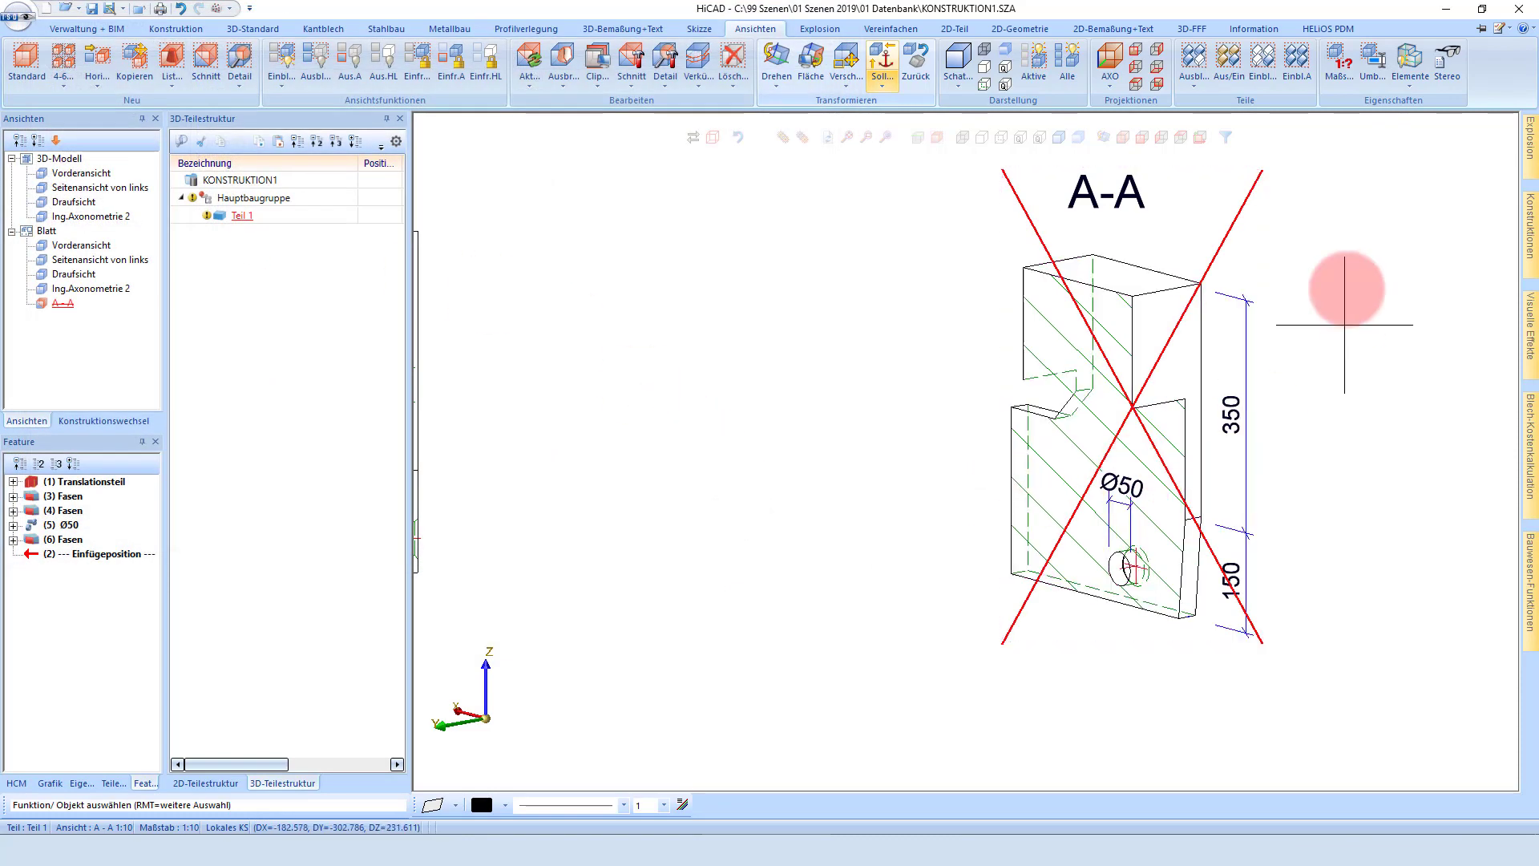
# Update the outdated A-A section view and rotate it back to its front-on orientation.
pyautogui.scroll(1, 1283, 304)
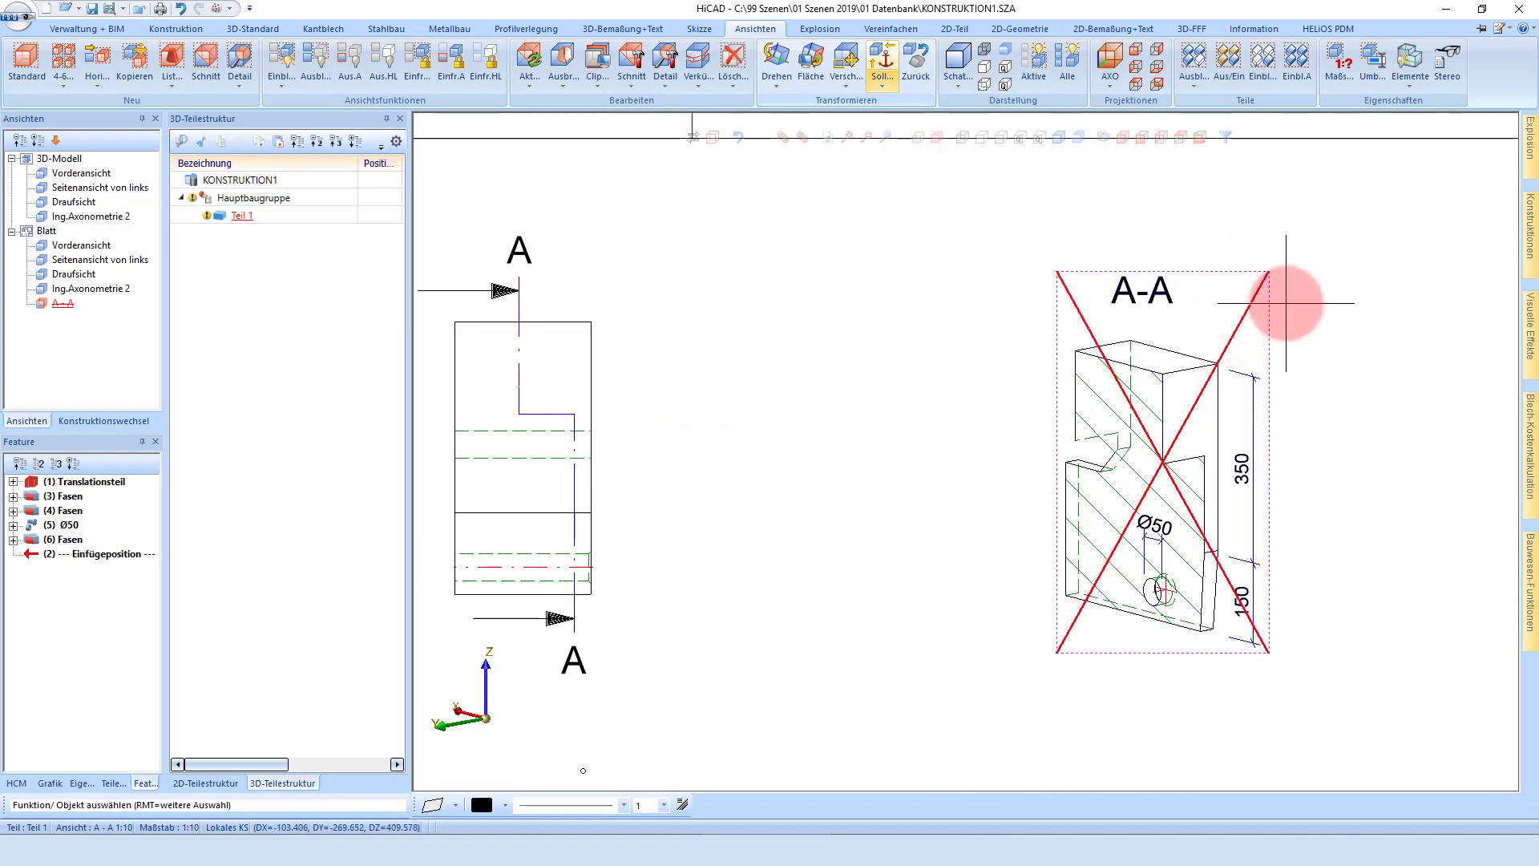
pyautogui.rightClick(1285, 303)
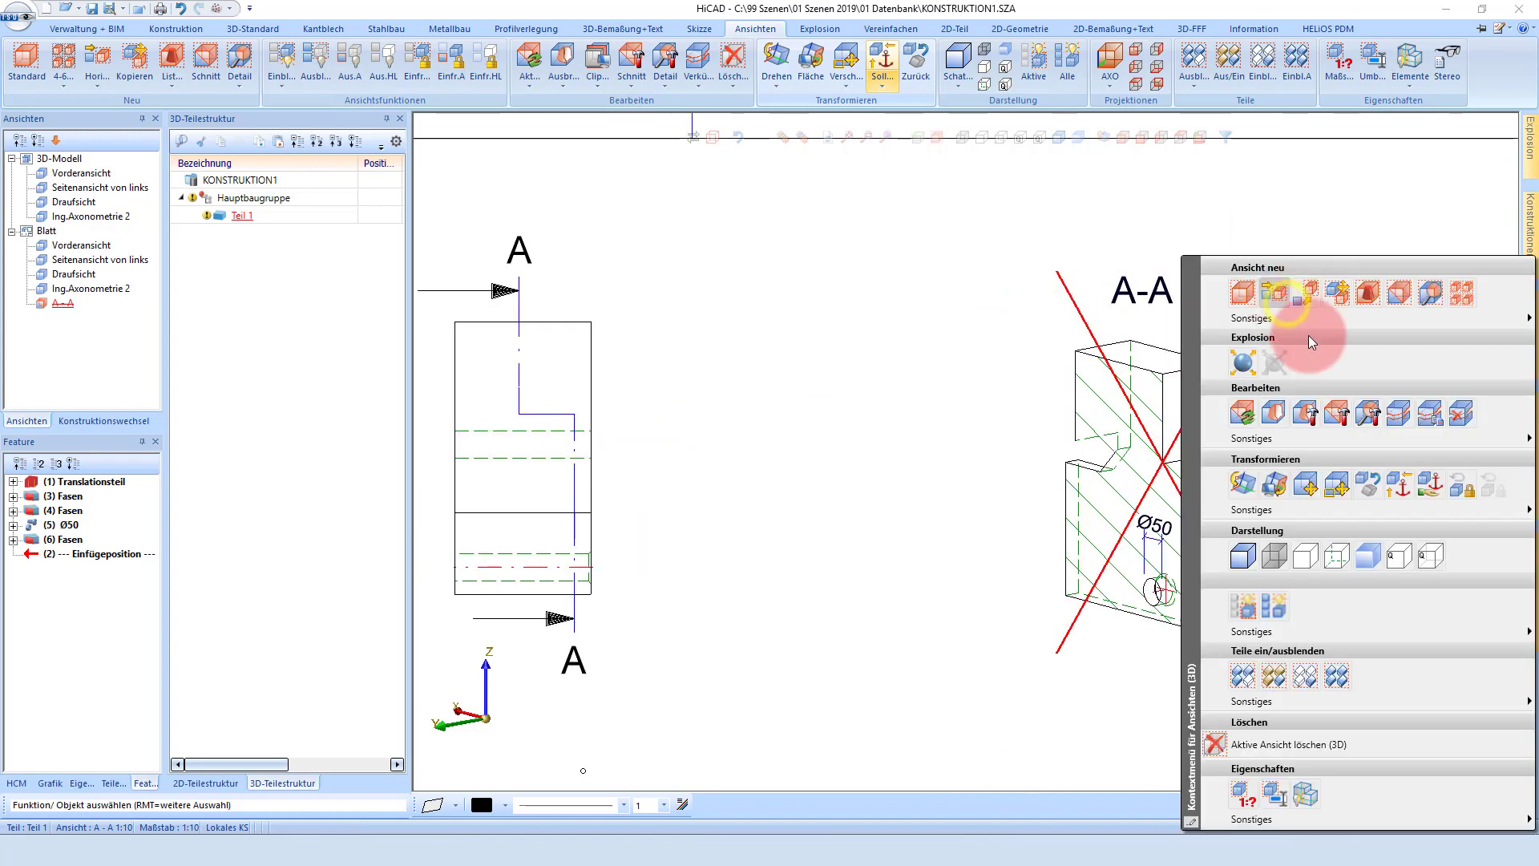
pyautogui.click(1245, 416)
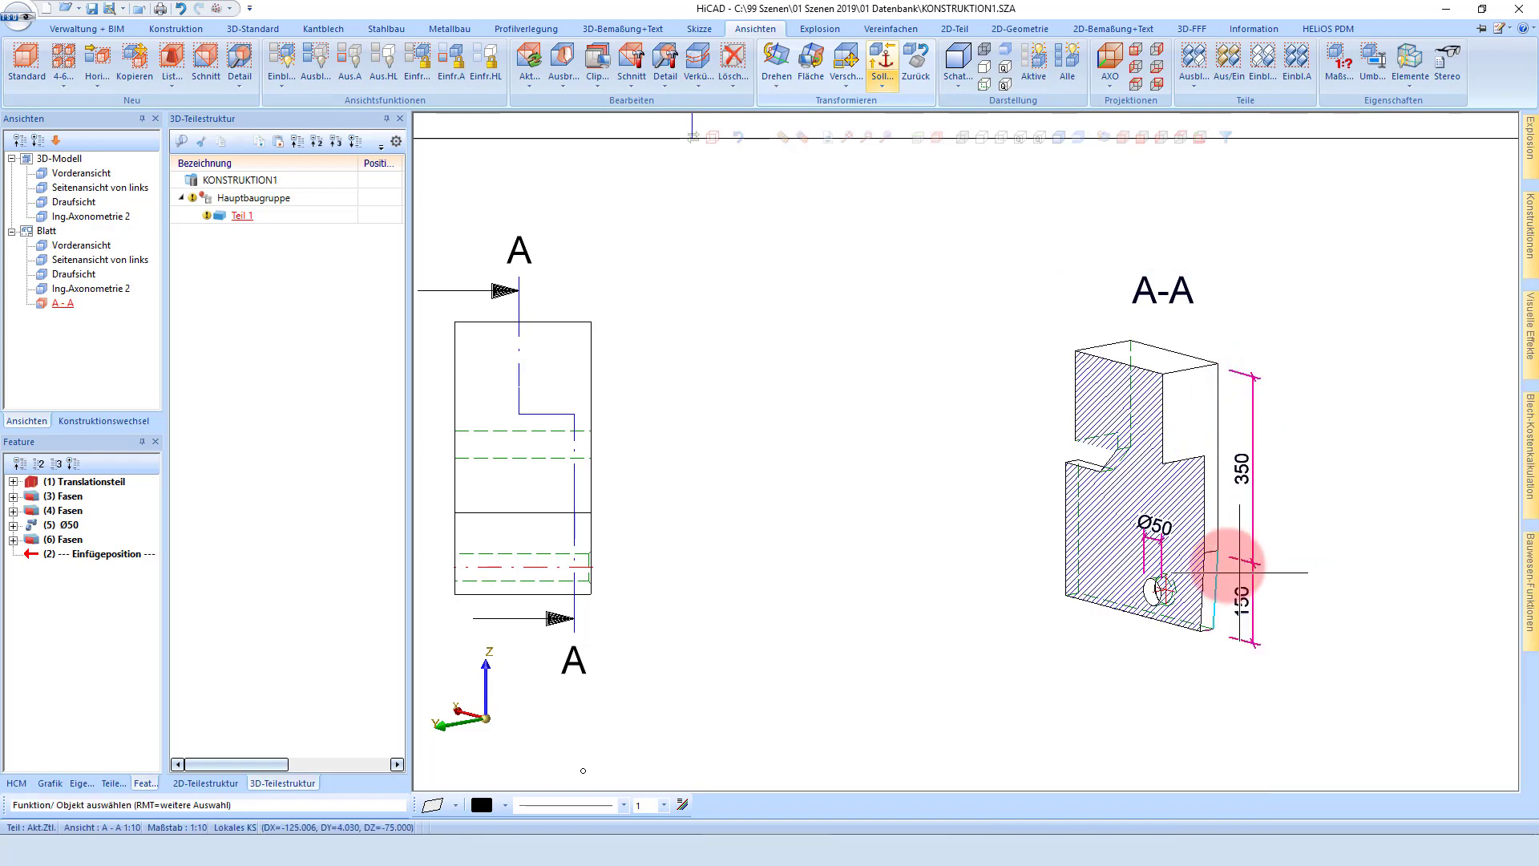
pyautogui.scroll(2, 1241, 501)
pyautogui.moveTo(1243, 503); pyautogui.dragTo(1202, 442, button='middle')
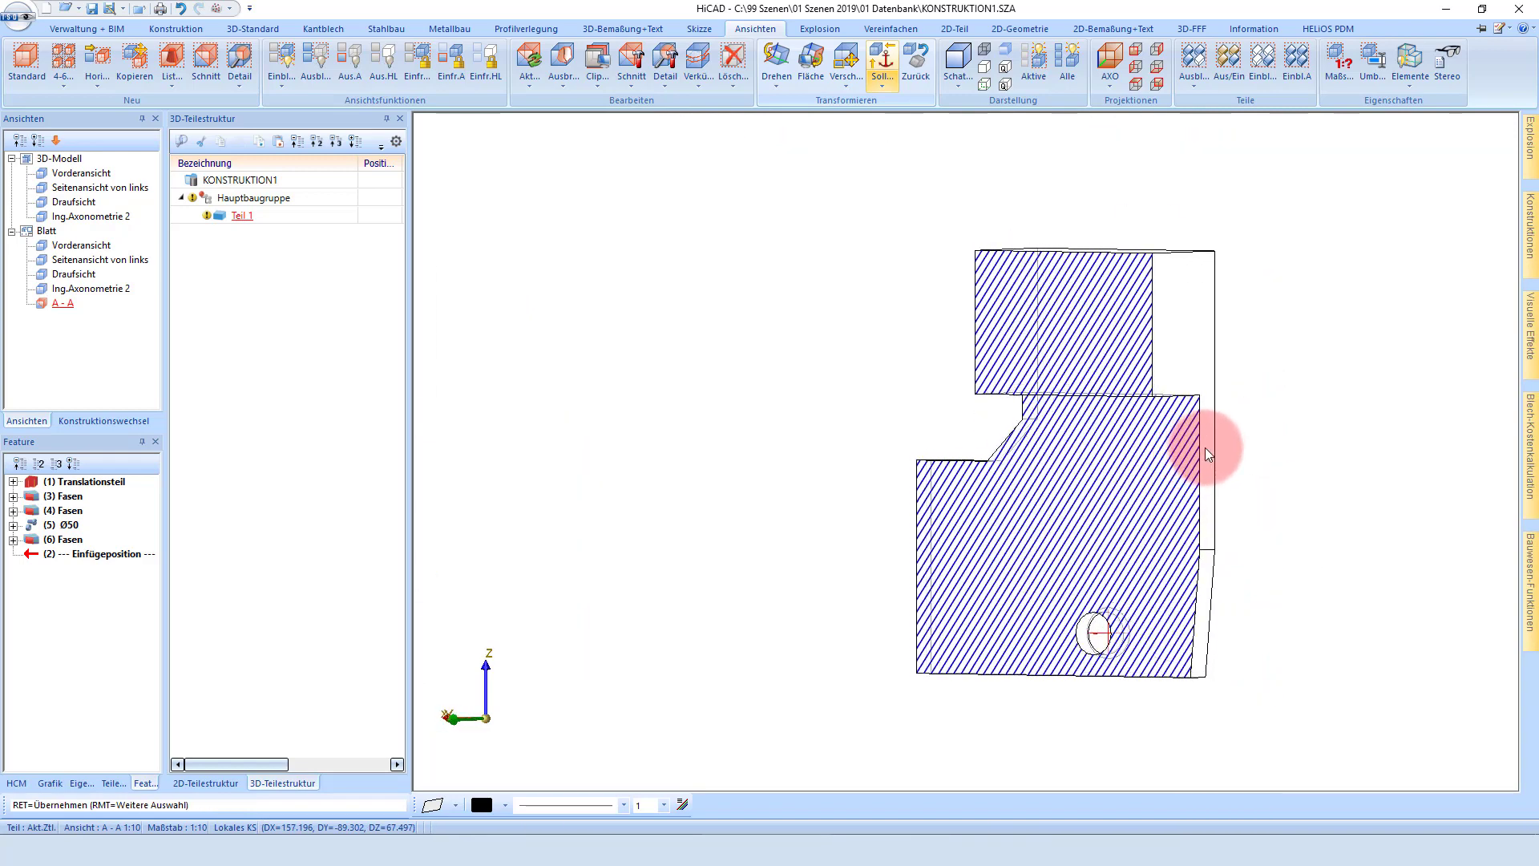
pyautogui.moveTo(1420, 511); pyautogui.dragTo(1446, 519, button='middle')
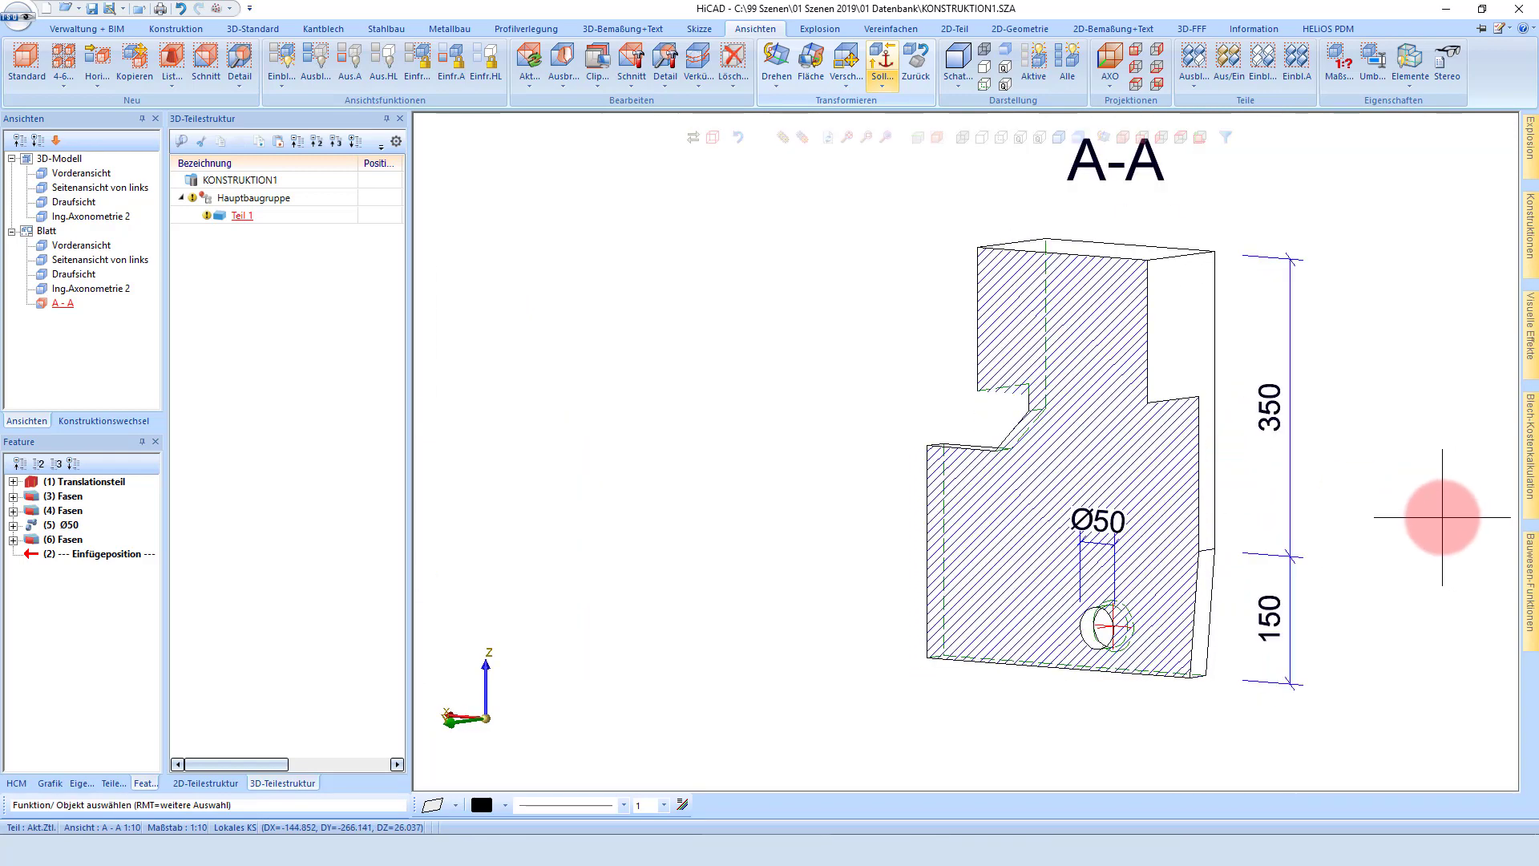
# Zoom out to the whole sheet and bring up the 3D-Bemaßung+Text tools.
pyautogui.scroll(-2, 1423, 495)
pyautogui.scroll(-2, 1414, 497)
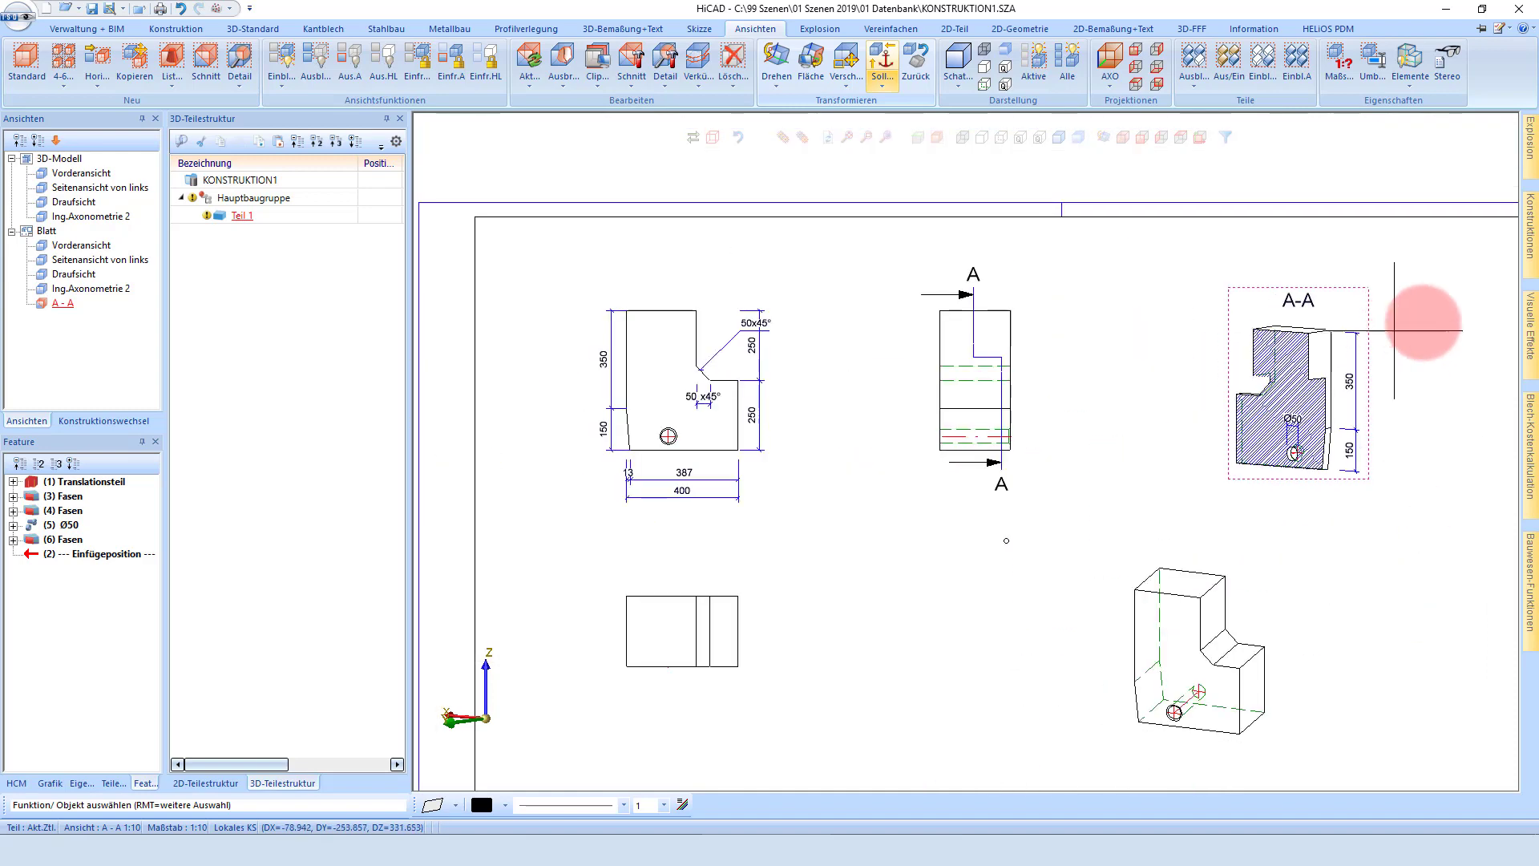
pyautogui.scroll(2, 1421, 295)
pyautogui.scroll(-2, 1323, 257)
pyautogui.scroll(-1, 1040, 316)
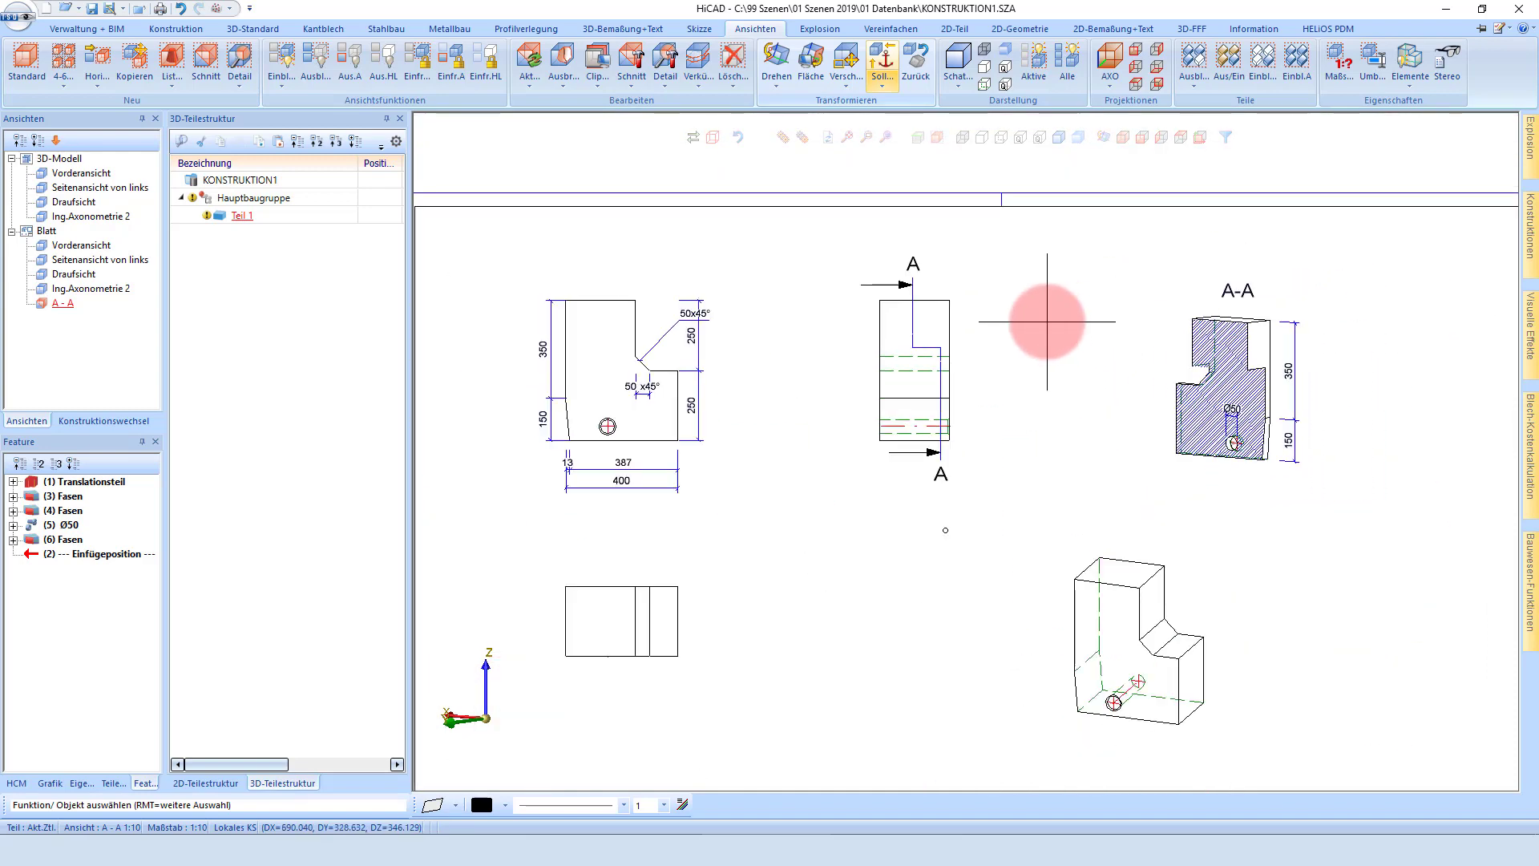
pyautogui.scroll(-1, 809, 491)
pyautogui.scroll(2, 629, 561)
pyautogui.click(623, 28)
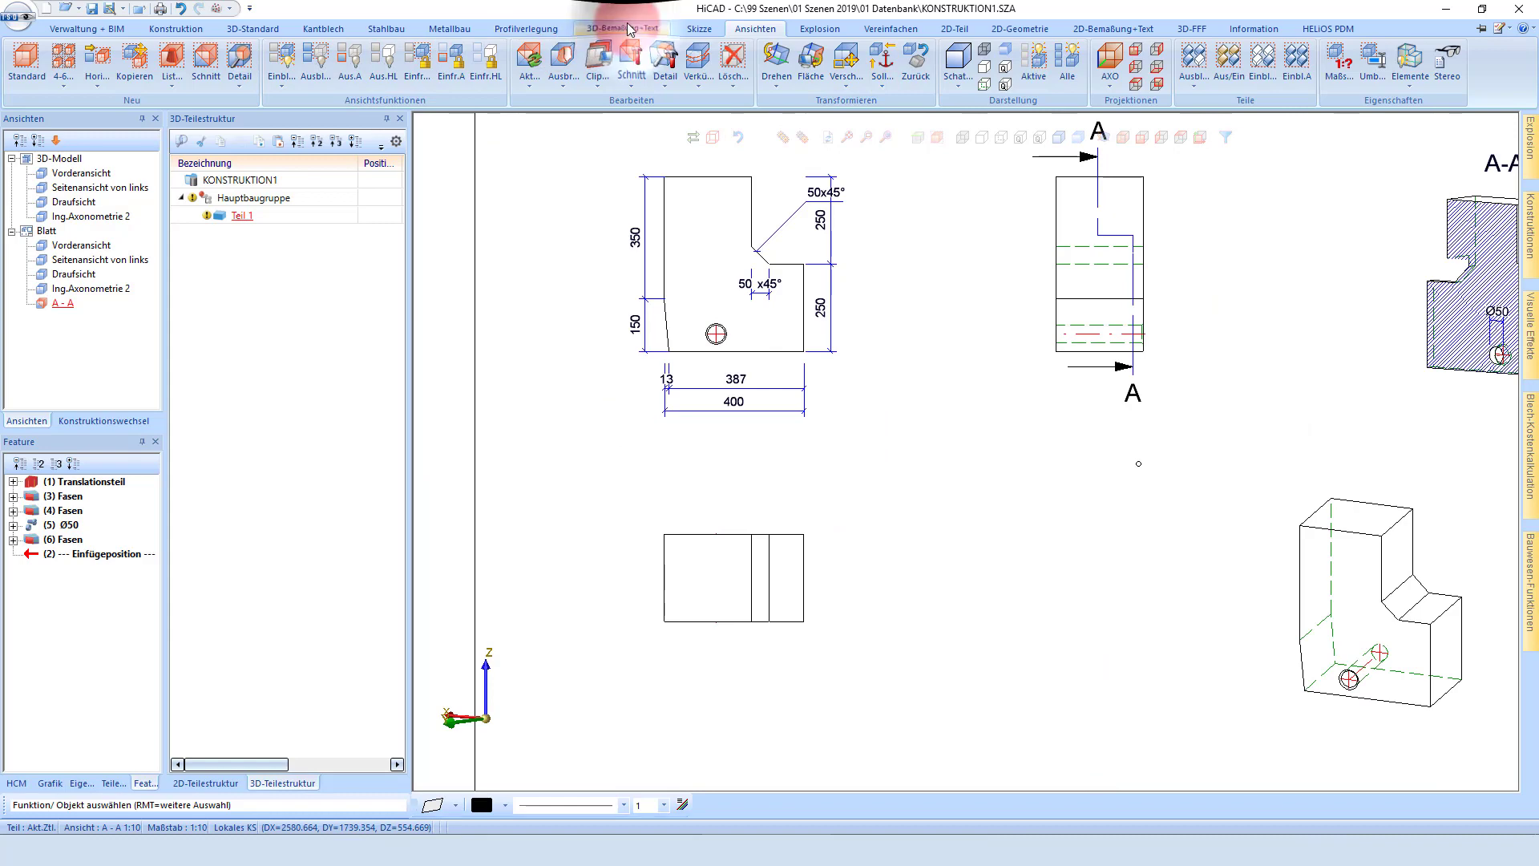
# Add a 250 height dimension left and a 400 width dimension below the rectangular view.
pyautogui.click(10, 55)
pyautogui.scroll(2, 641, 545)
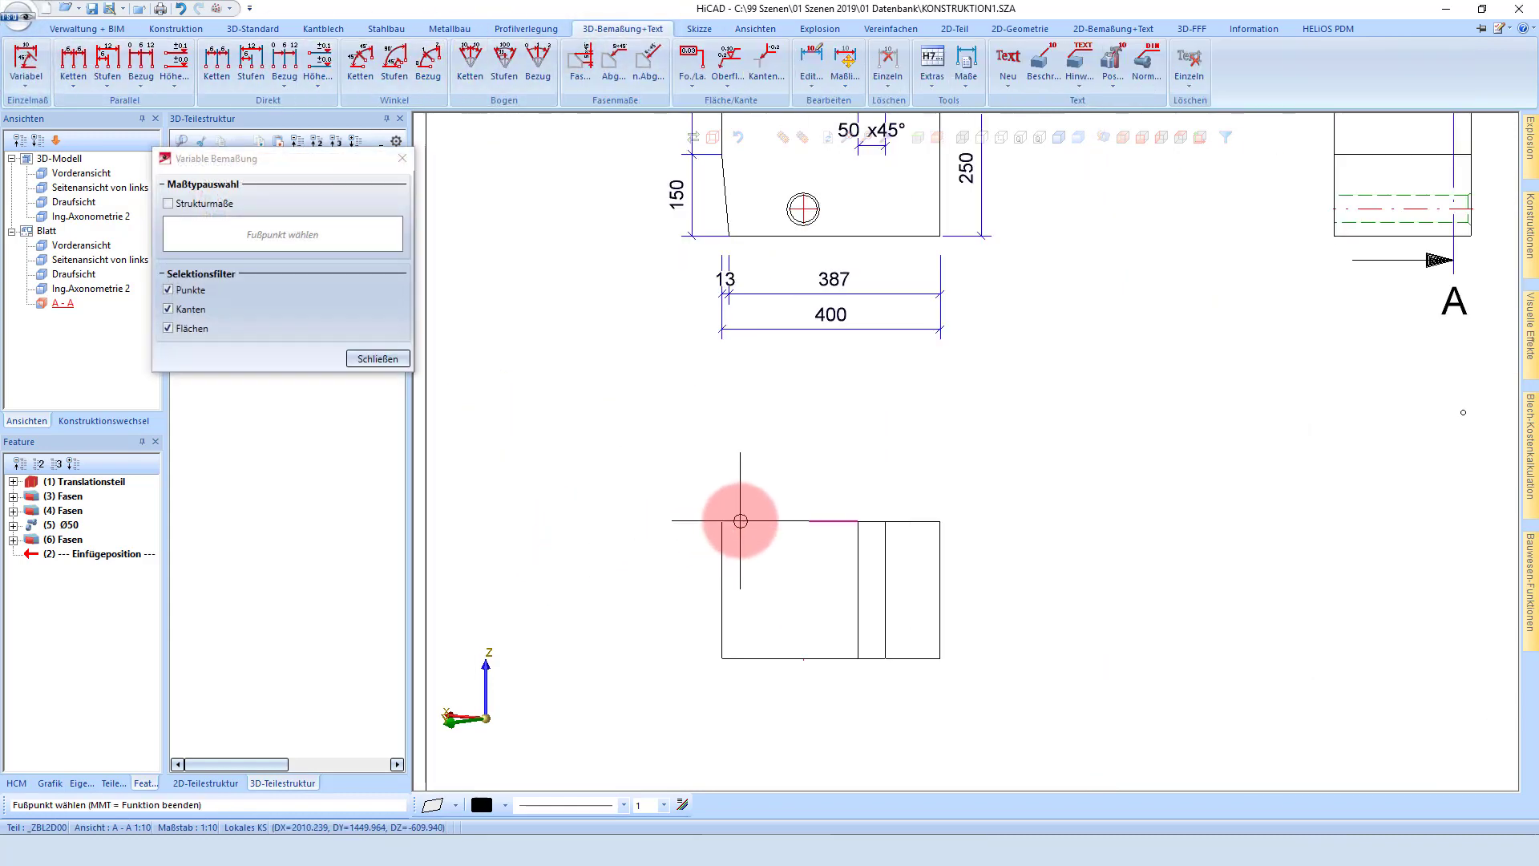
pyautogui.click(748, 672)
pyautogui.click(678, 638)
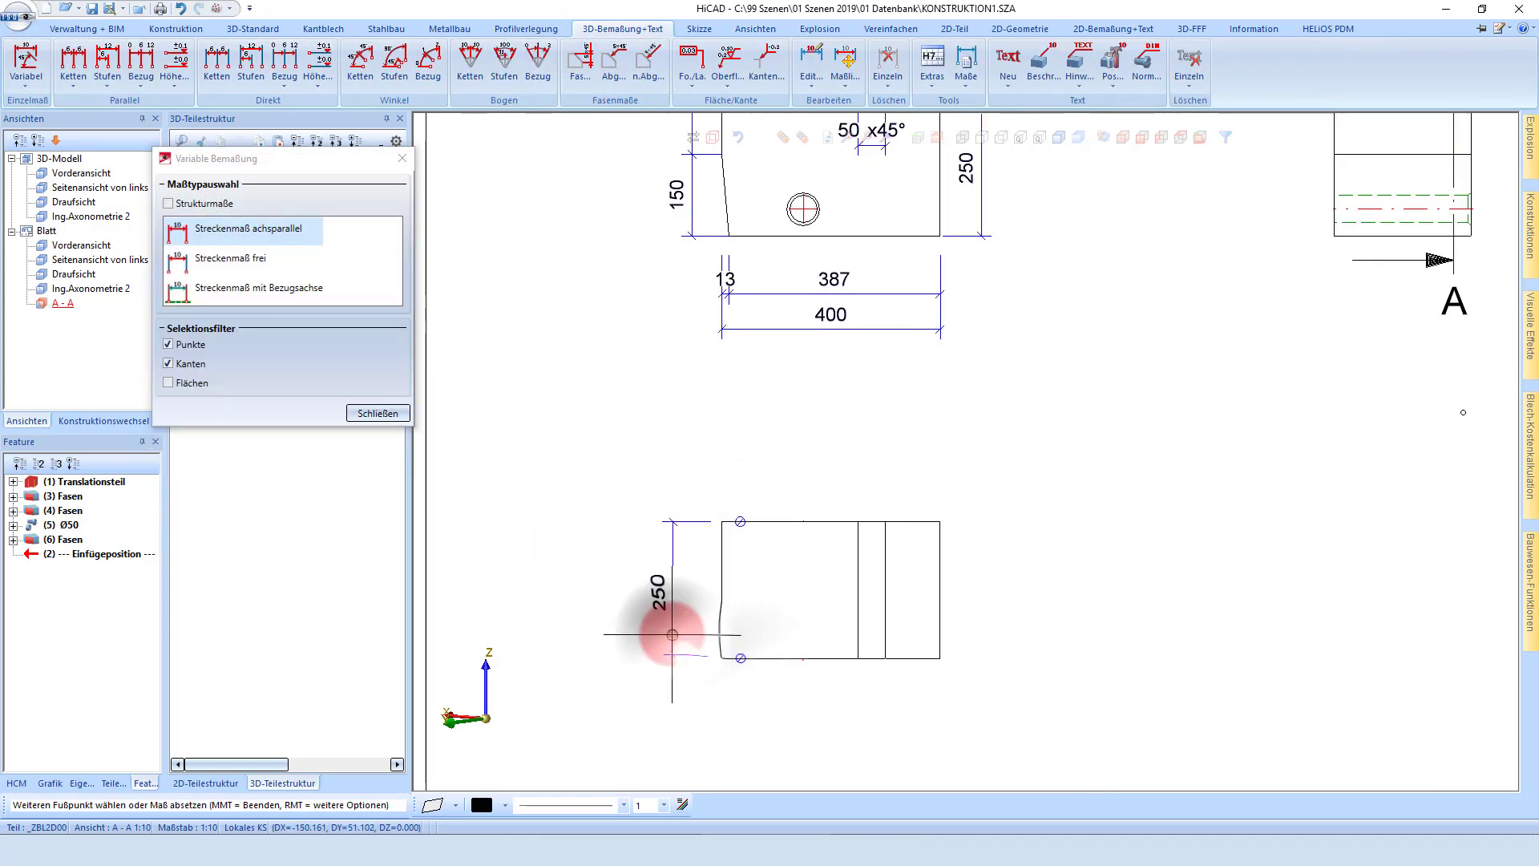
pyautogui.click(946, 639)
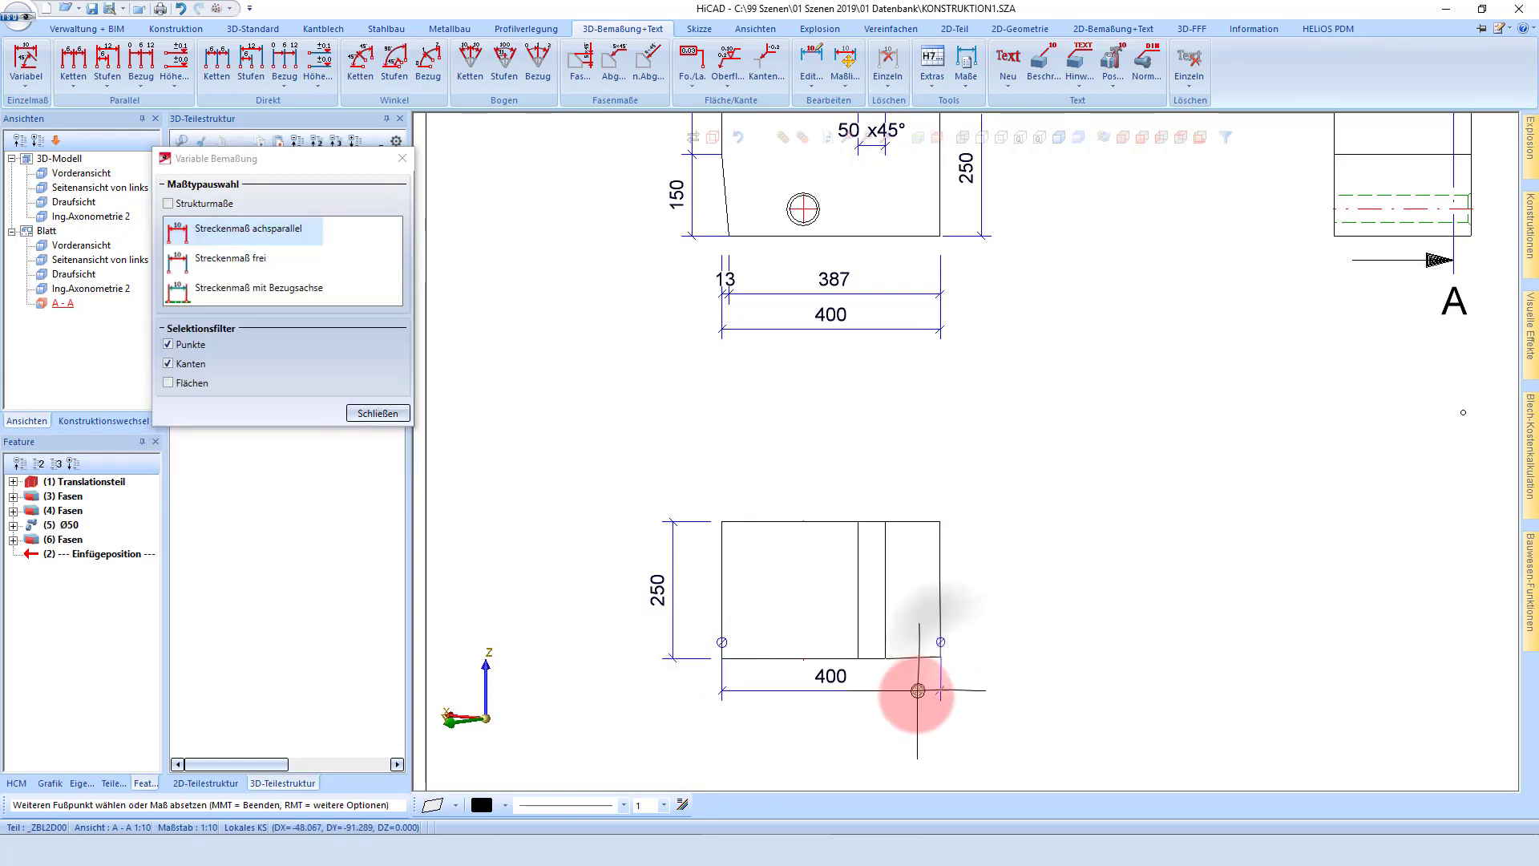
pyautogui.click(913, 690)
pyautogui.middleClick(912, 689)
pyautogui.scroll(-3, 910, 463)
pyautogui.scroll(2, 1483, 314)
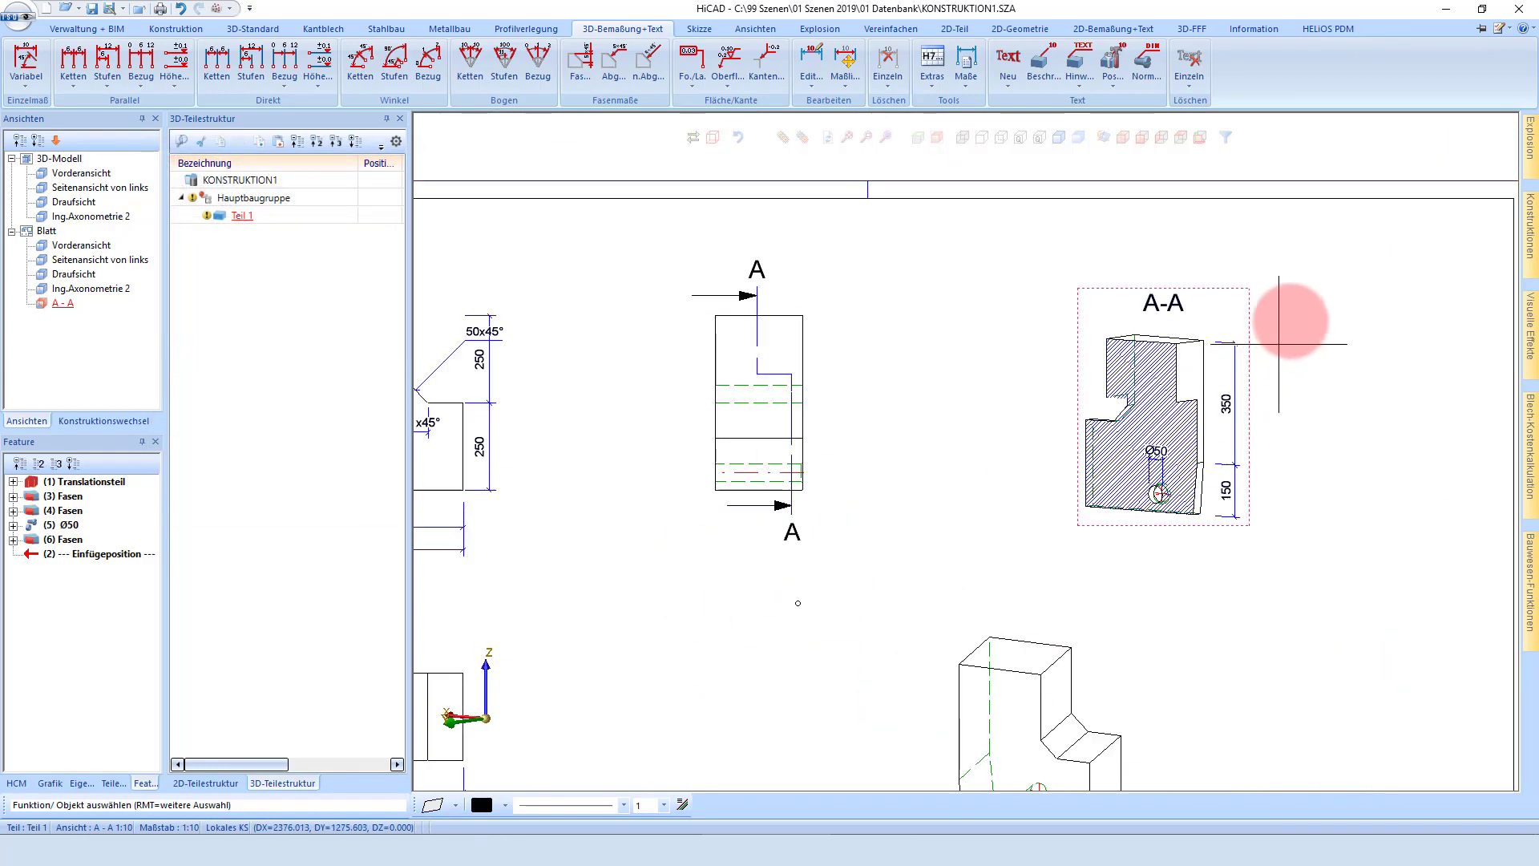
# Copy section A-A to the right, rotate it isometric, nudge it into place, and shade it.
pyautogui.rightClick(1209, 281)
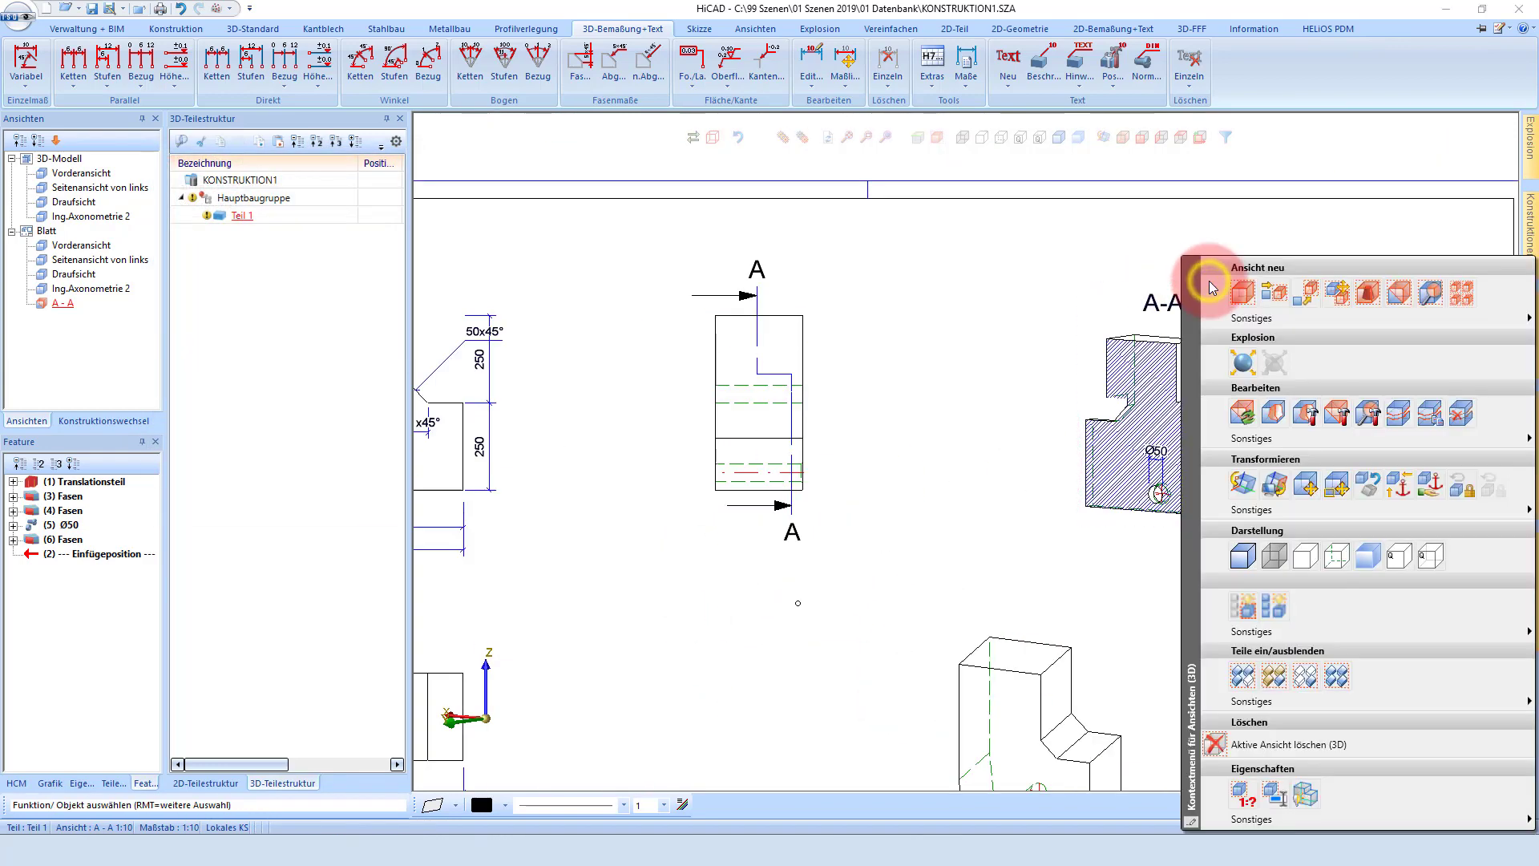
pyautogui.click(1340, 295)
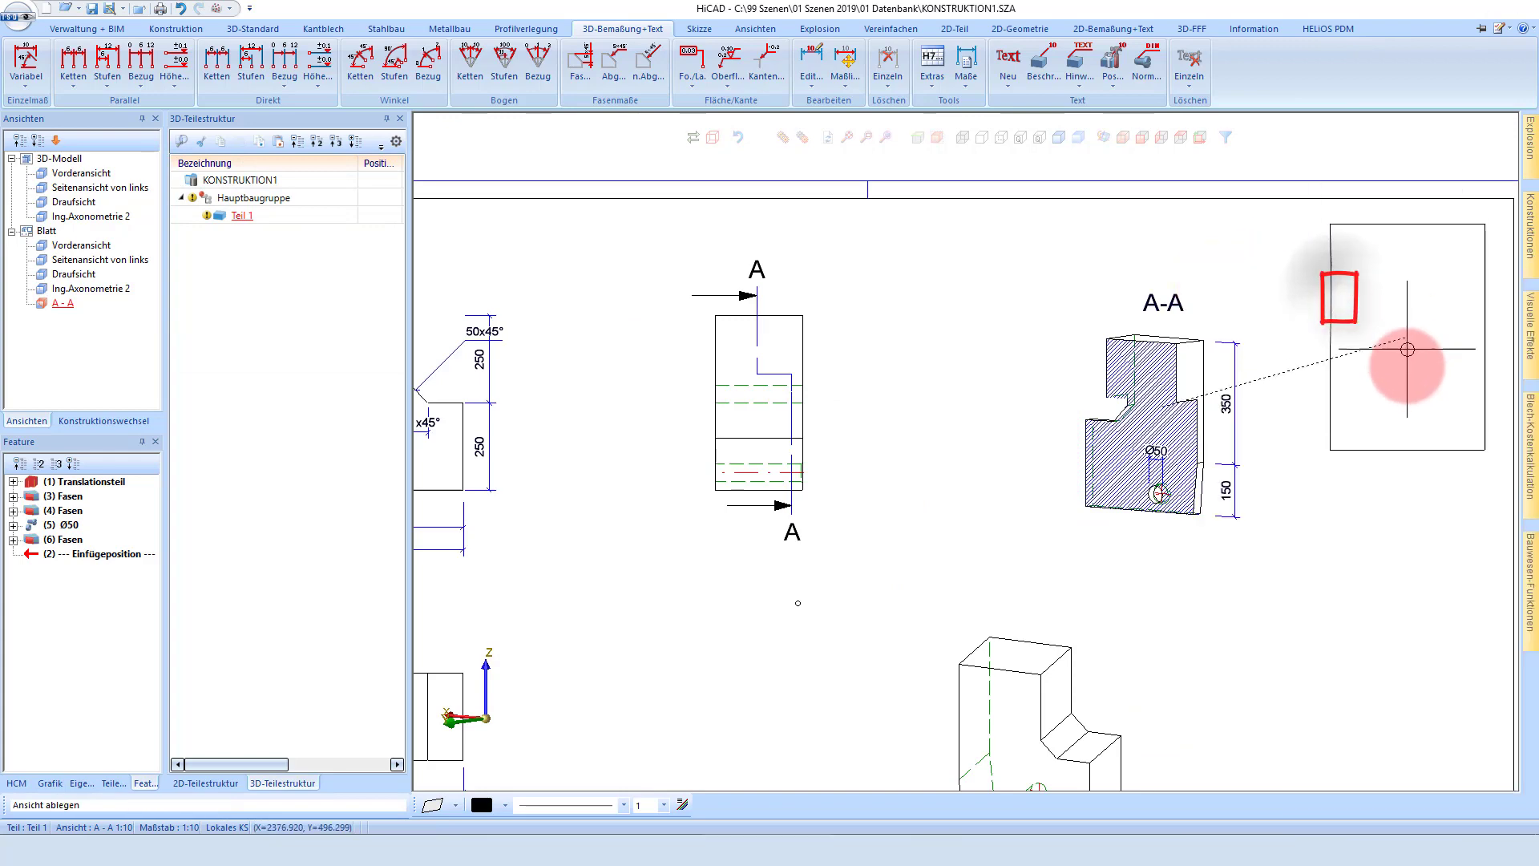
pyautogui.click(1264, 295)
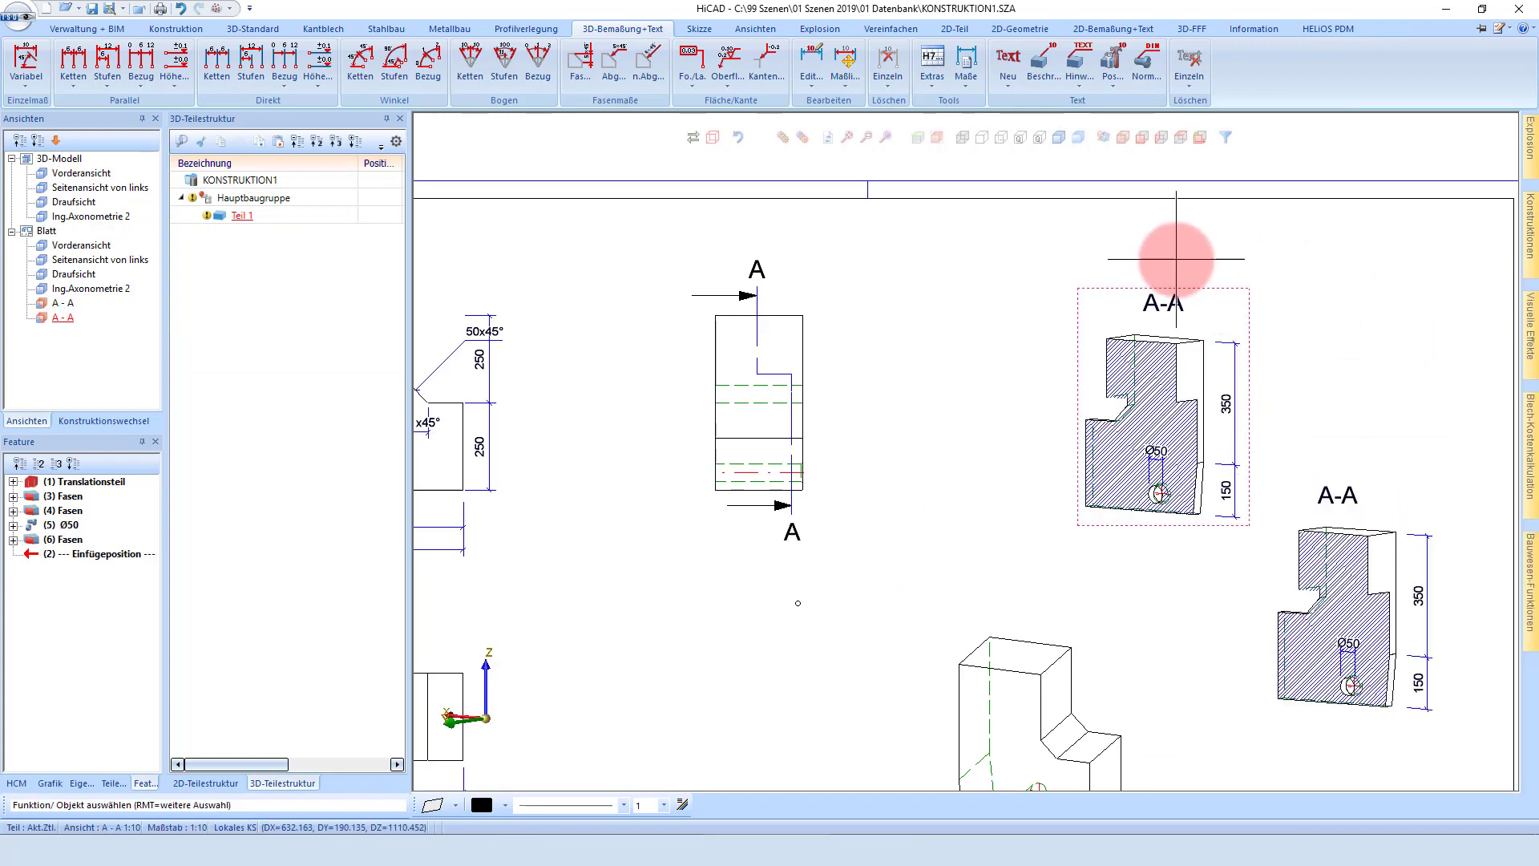
pyautogui.scroll(-2, 1178, 257)
pyautogui.scroll(3, 1306, 440)
pyautogui.click(1299, 451)
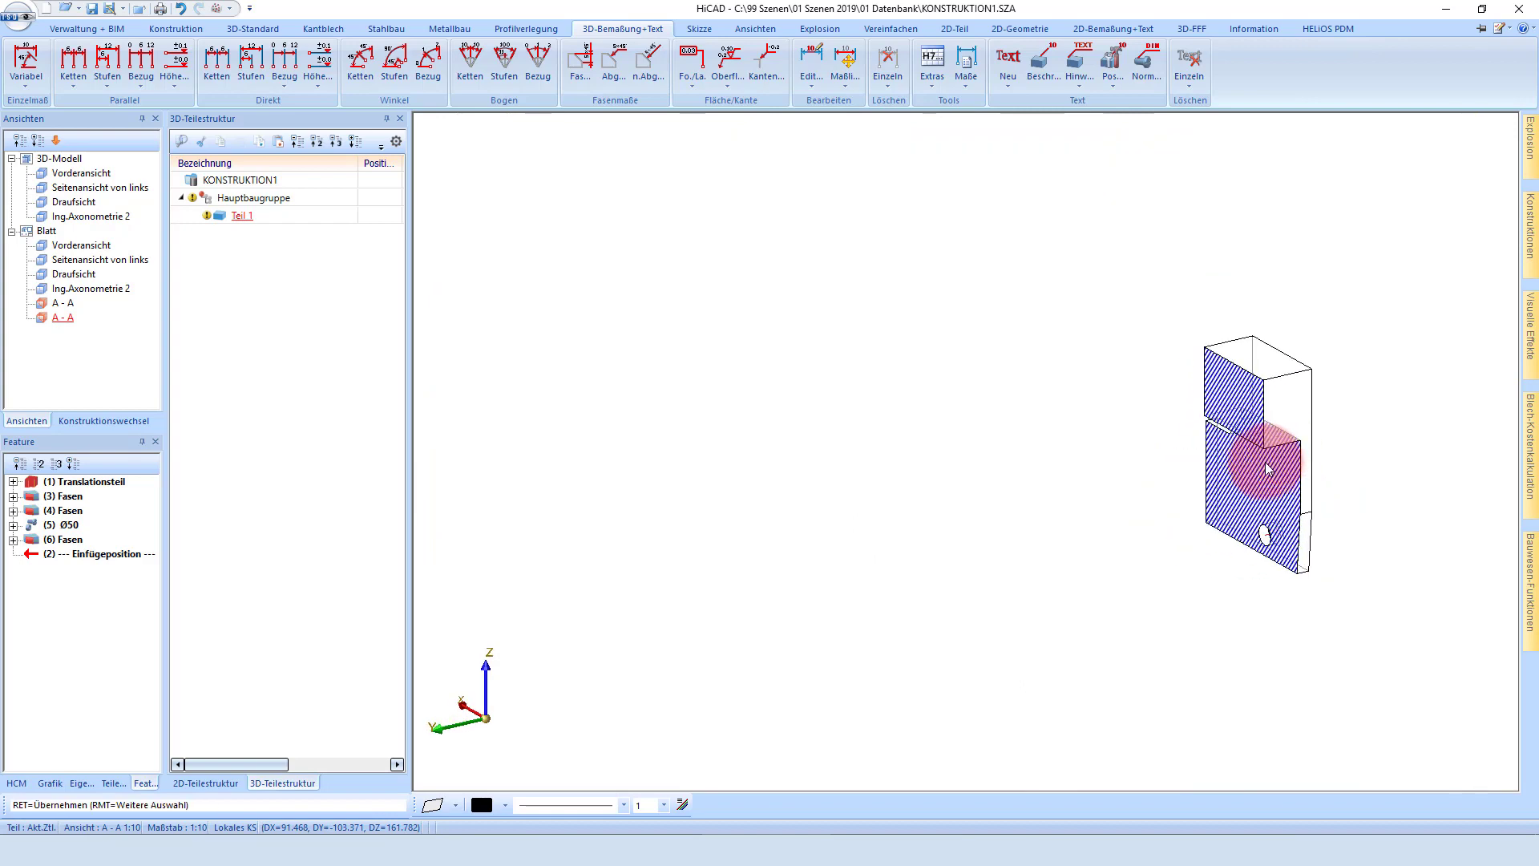
pyautogui.click(1146, 462)
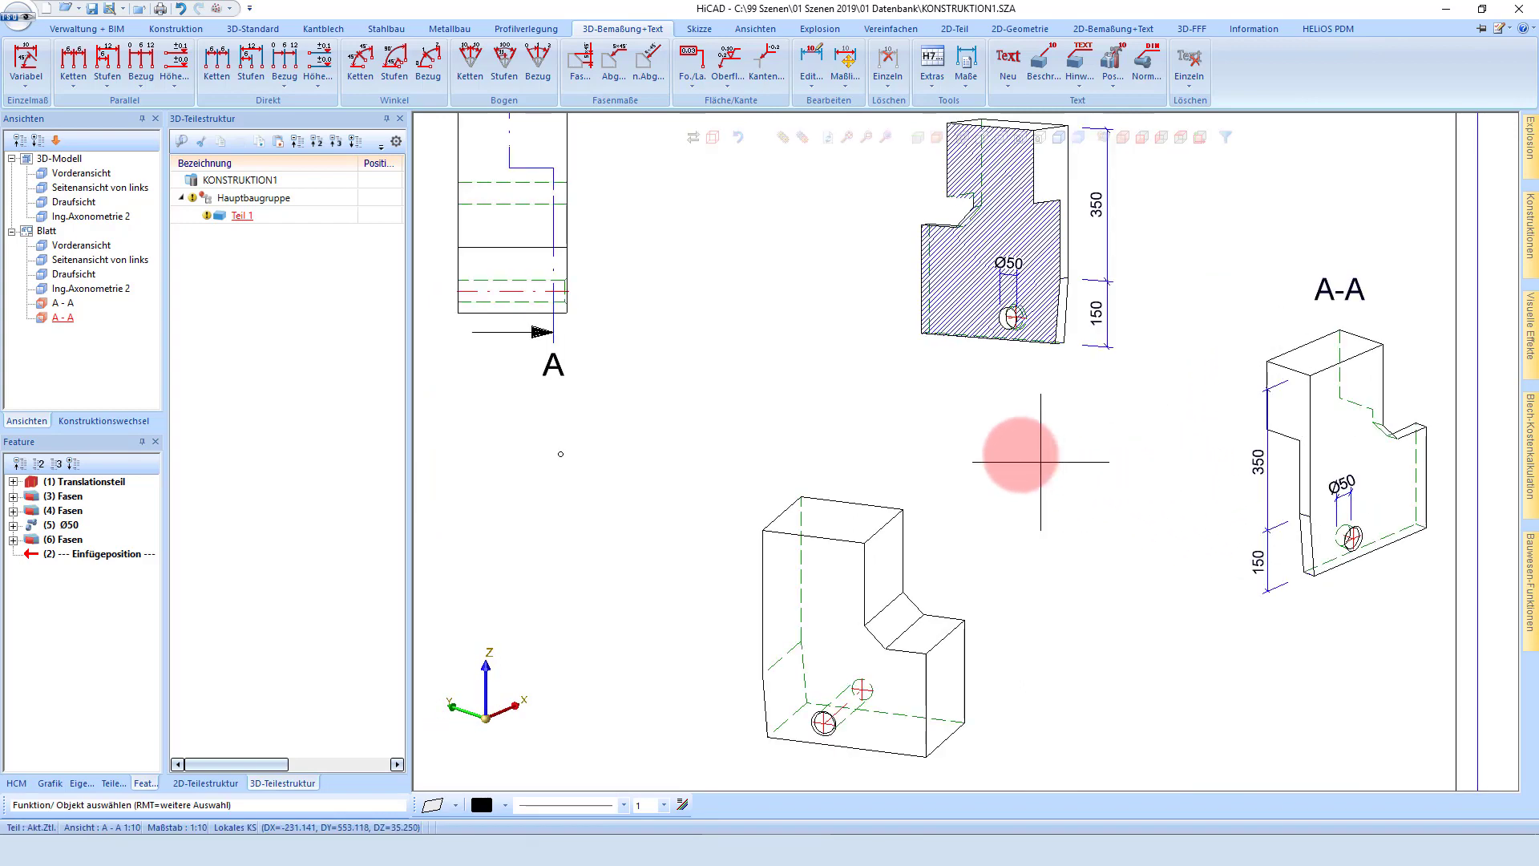
pyautogui.moveTo(1279, 445); pyautogui.dragTo(1244, 480)
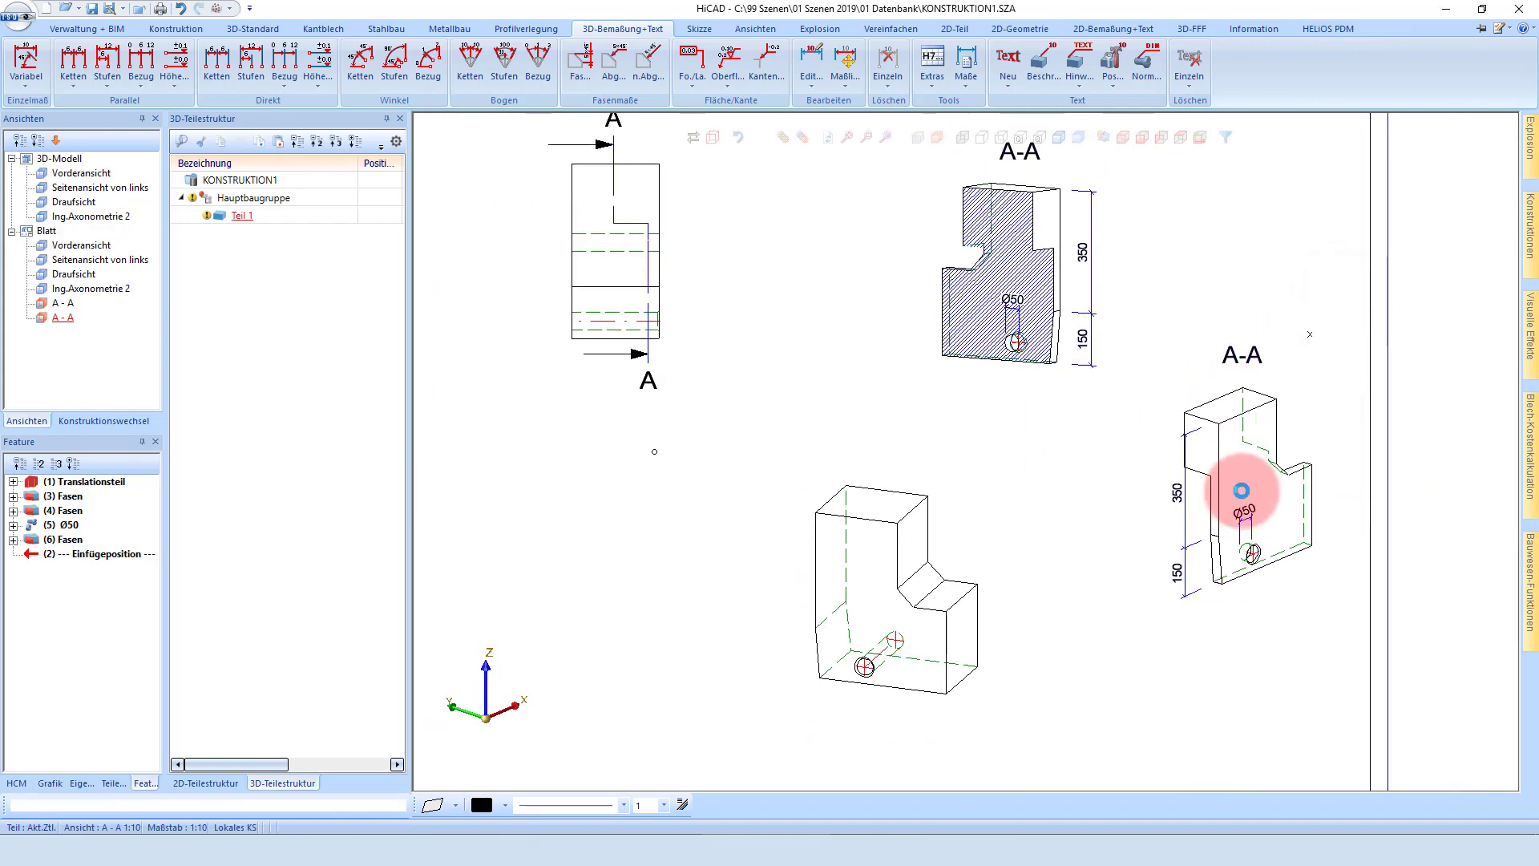
pyautogui.click(1243, 354)
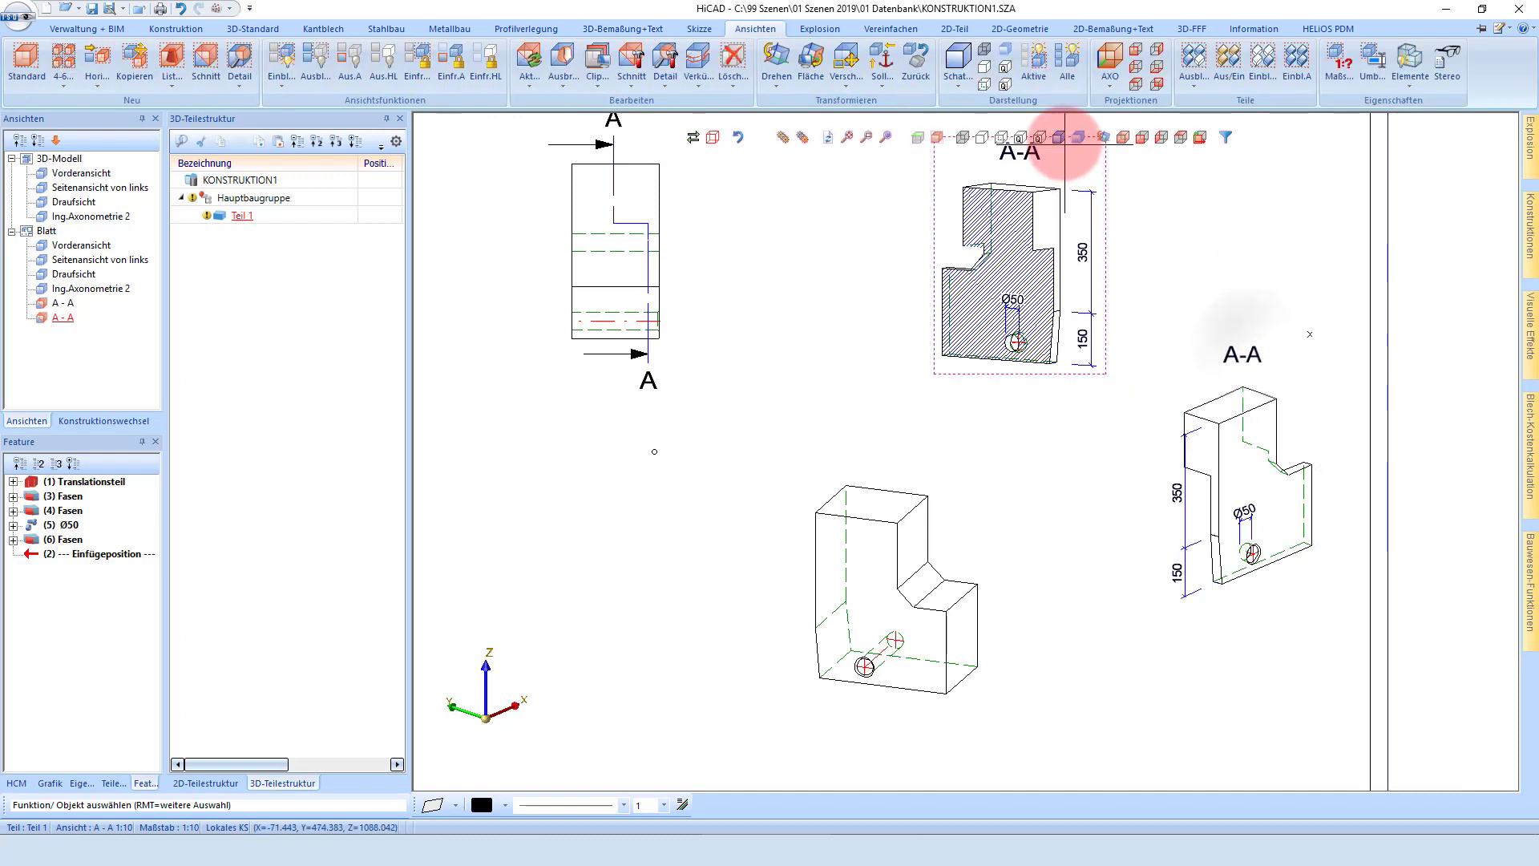
# Shift the copy's 350/150 dimension chain to the left side of the shaded part.
pyautogui.moveTo(1185, 497); pyautogui.dragTo(1171, 510)
pyautogui.rightClick(1171, 512)
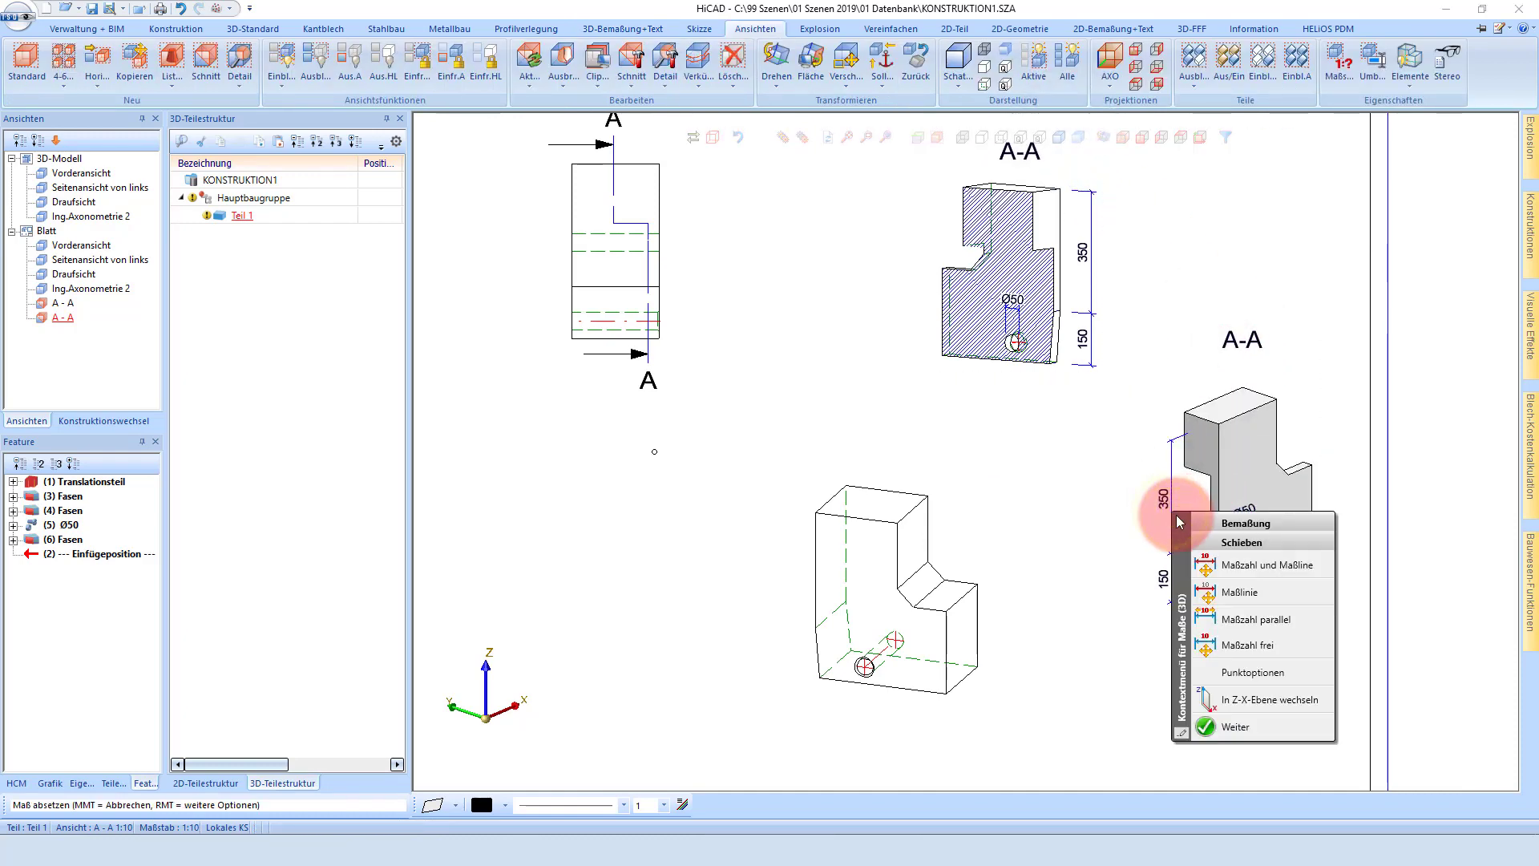
pyautogui.click(1247, 702)
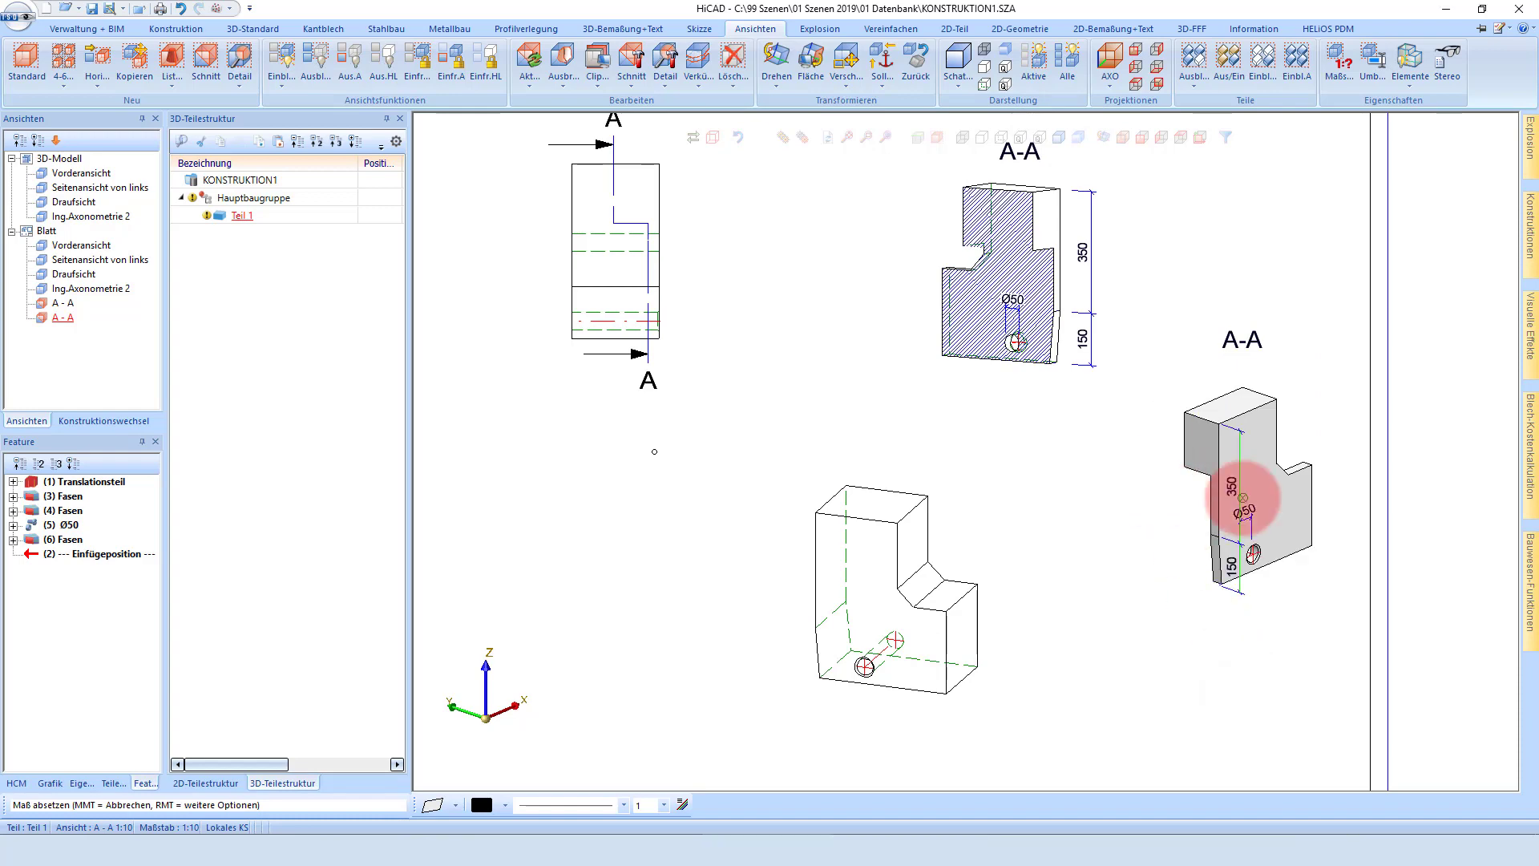
pyautogui.click(1155, 449)
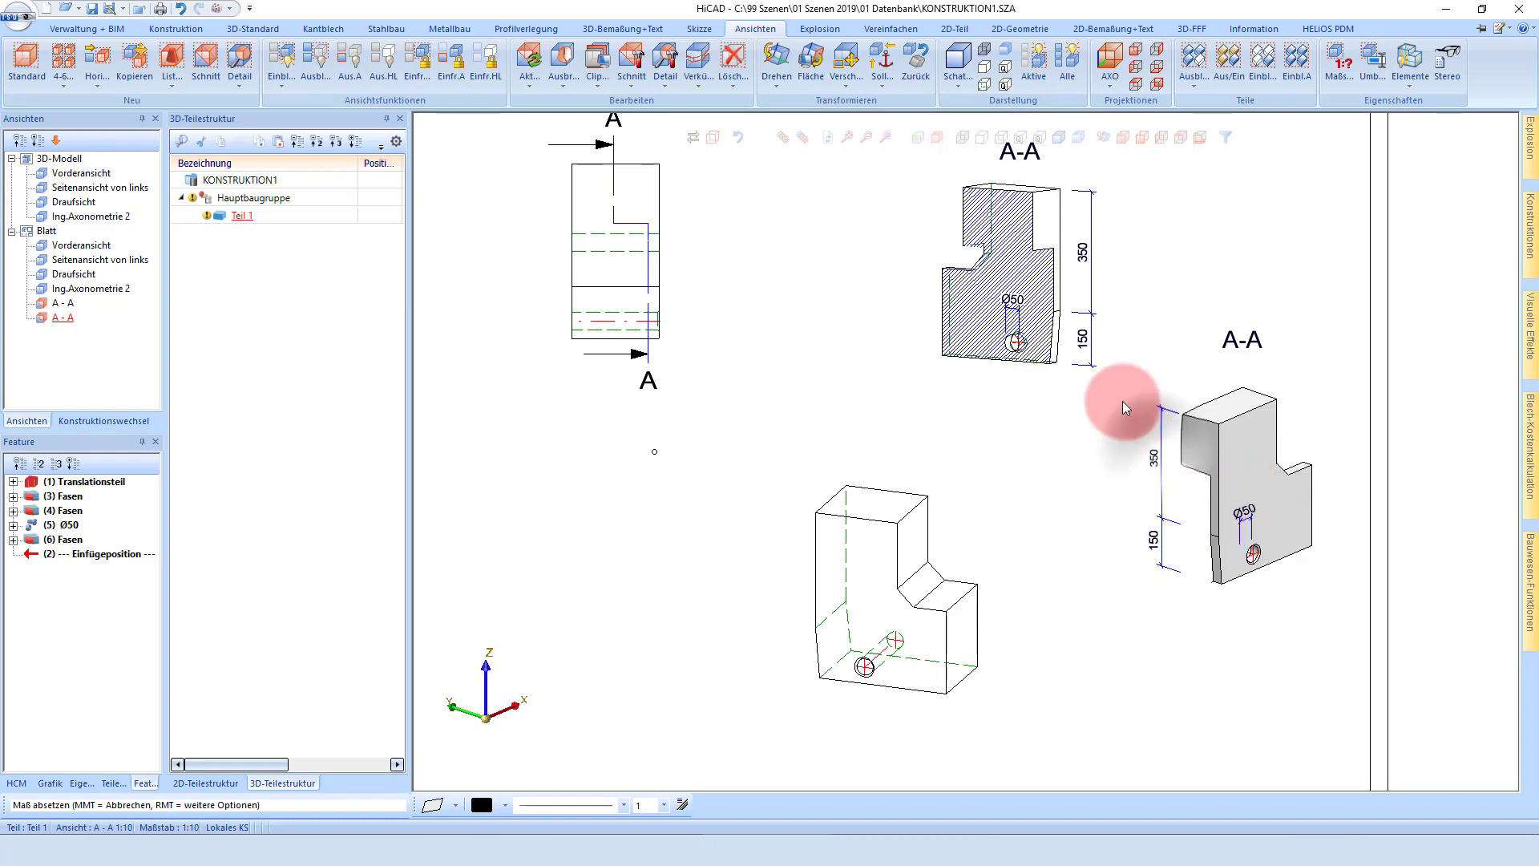
pyautogui.scroll(-1, 1186, 402)
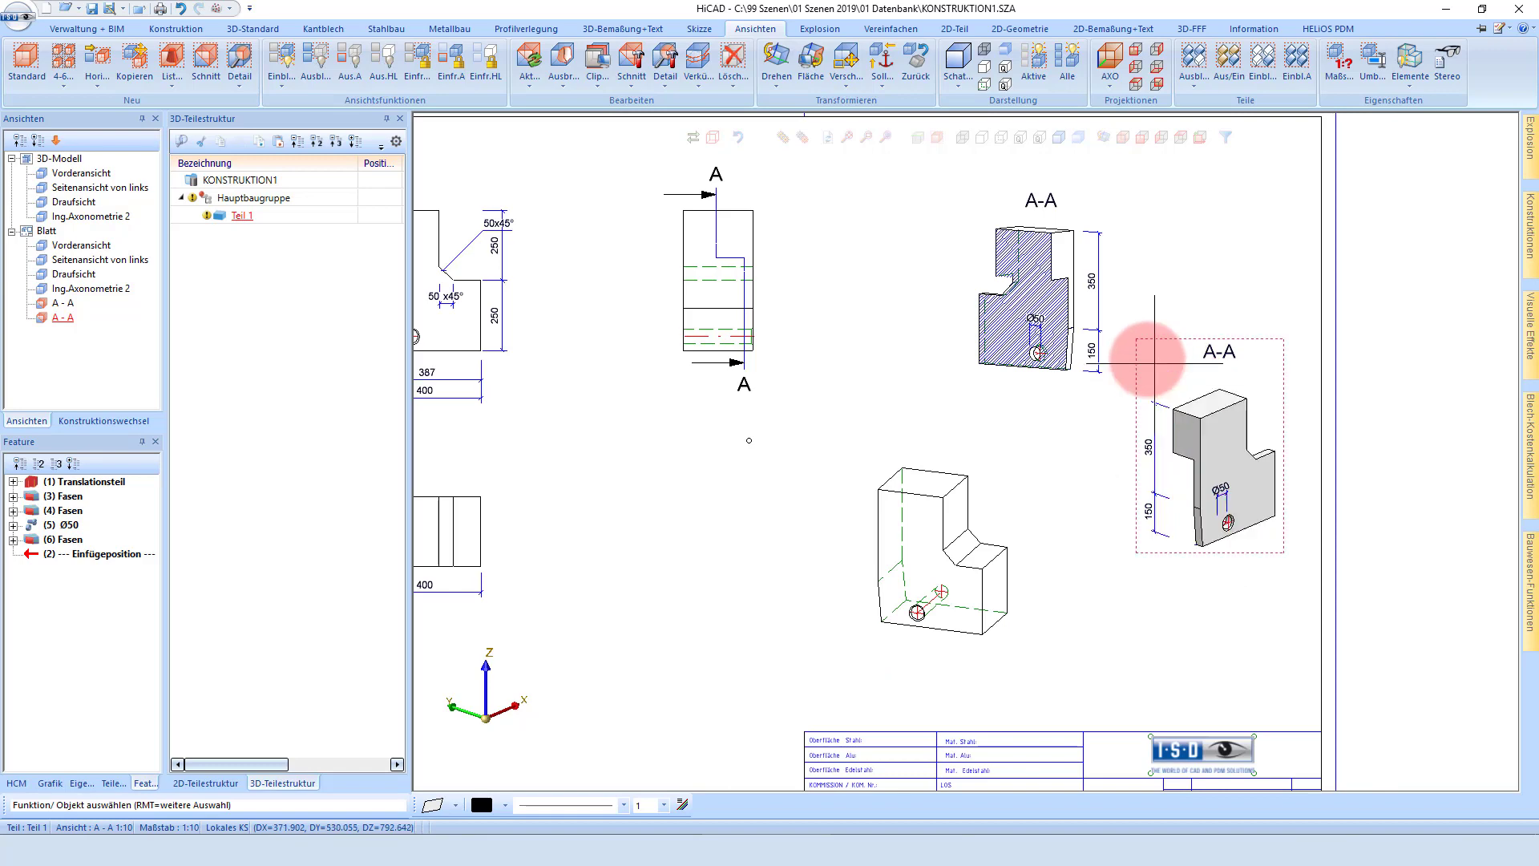
pyautogui.scroll(-1, 1154, 347)
pyautogui.scroll(-1, 1234, 433)
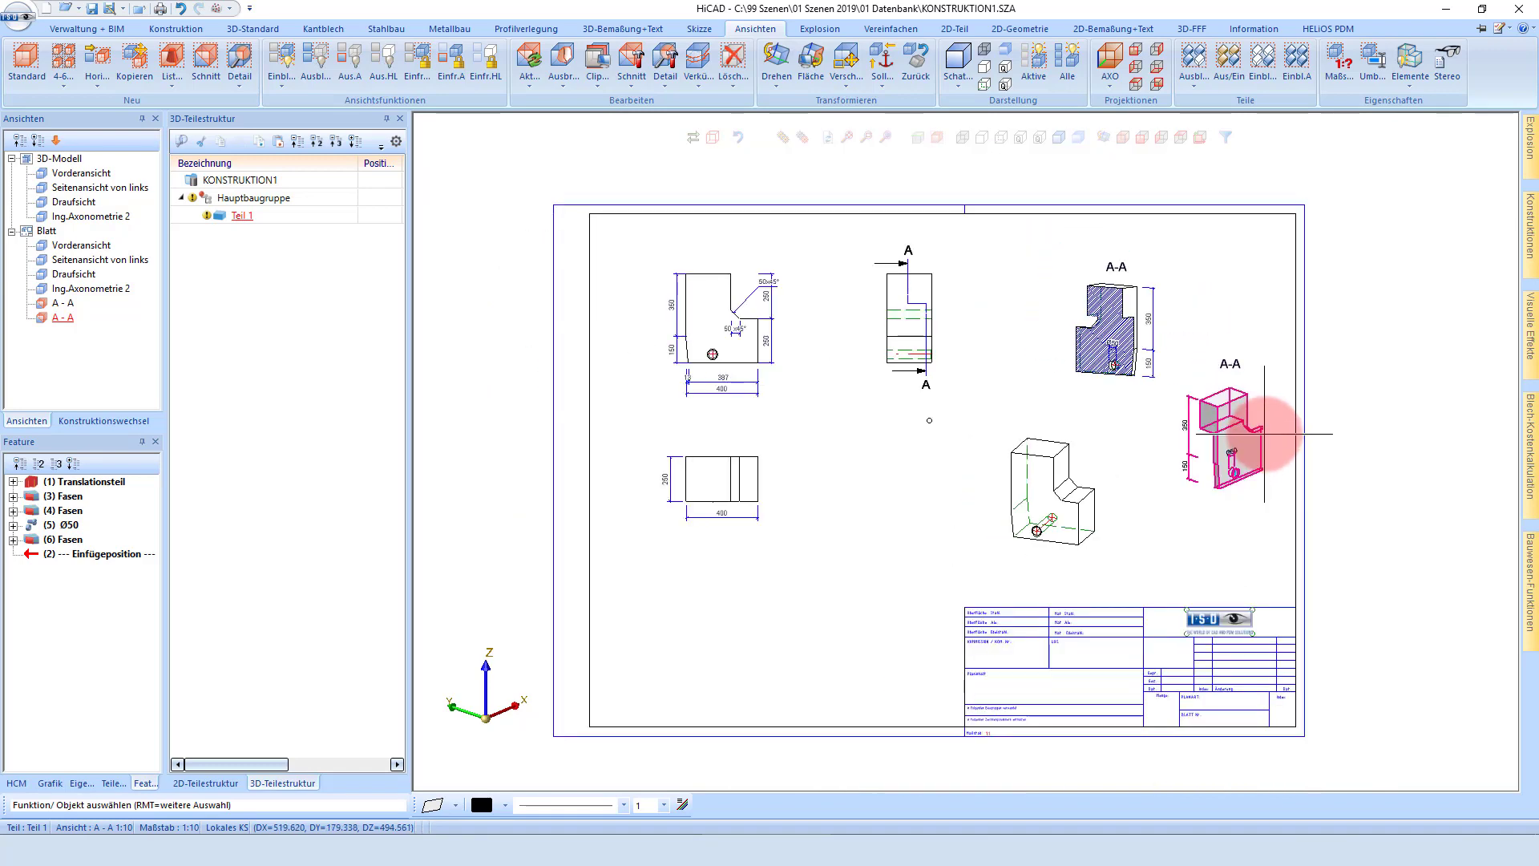
pyautogui.scroll(1, 1264, 434)
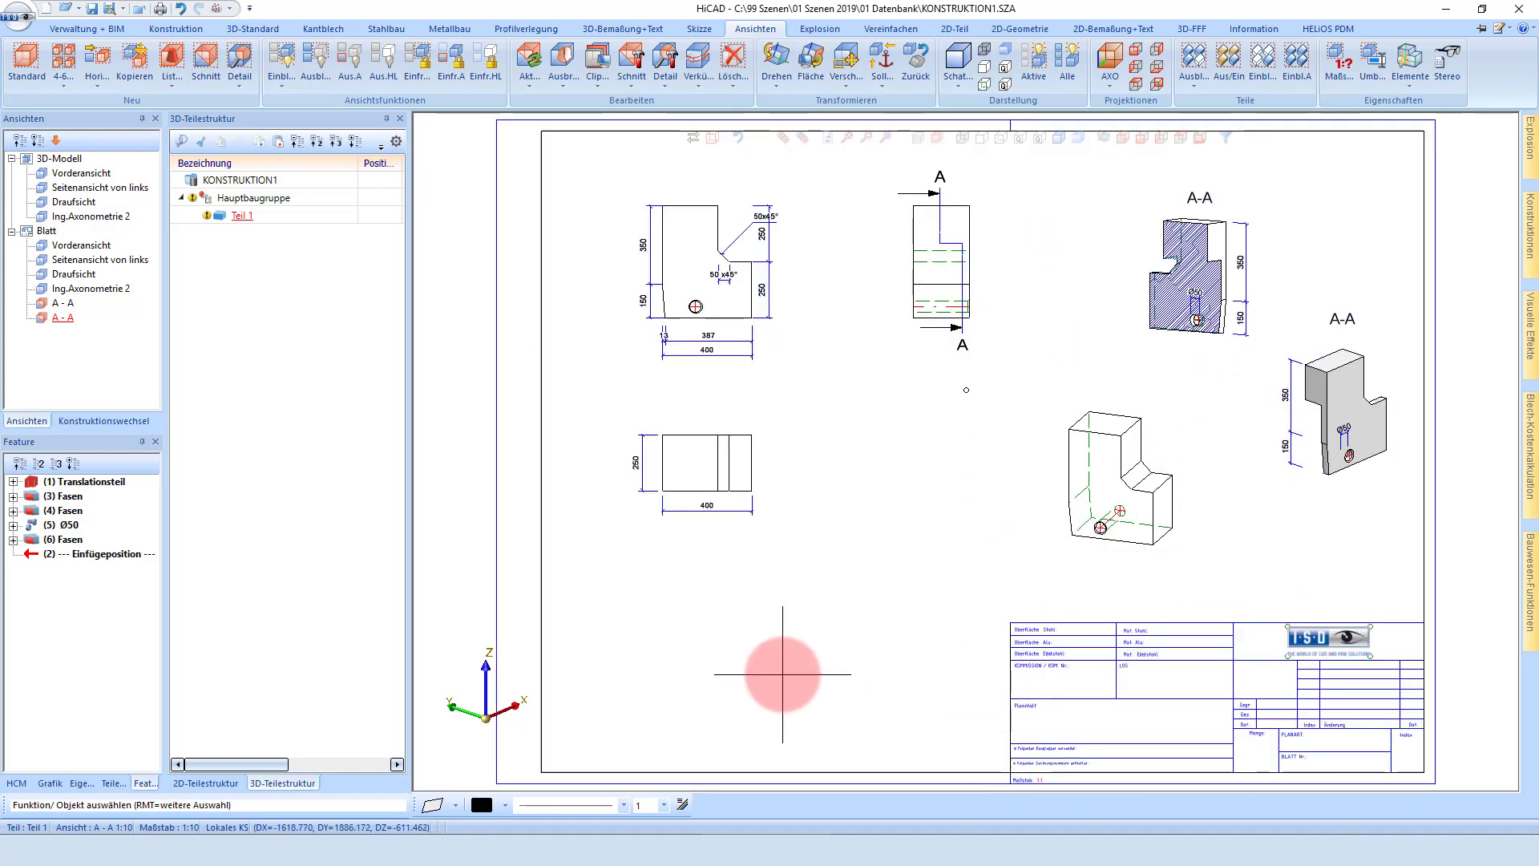